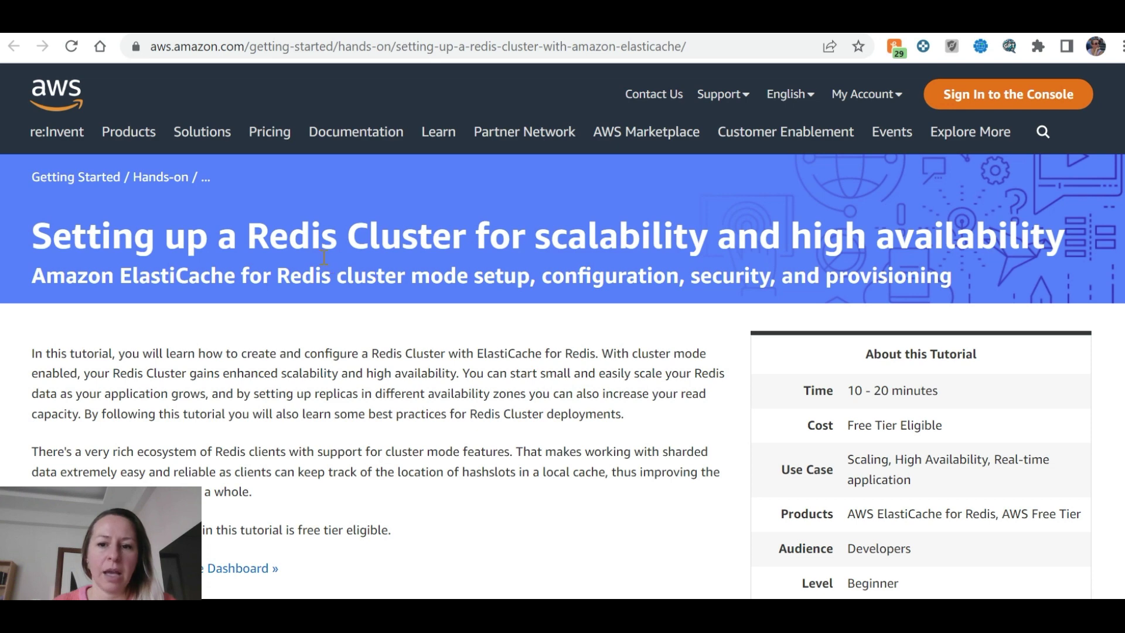
Read the Redis Cluster tutorial's introduction and its time and cost details, and glance over the requirements.
scroll(820, 350, down, 2)
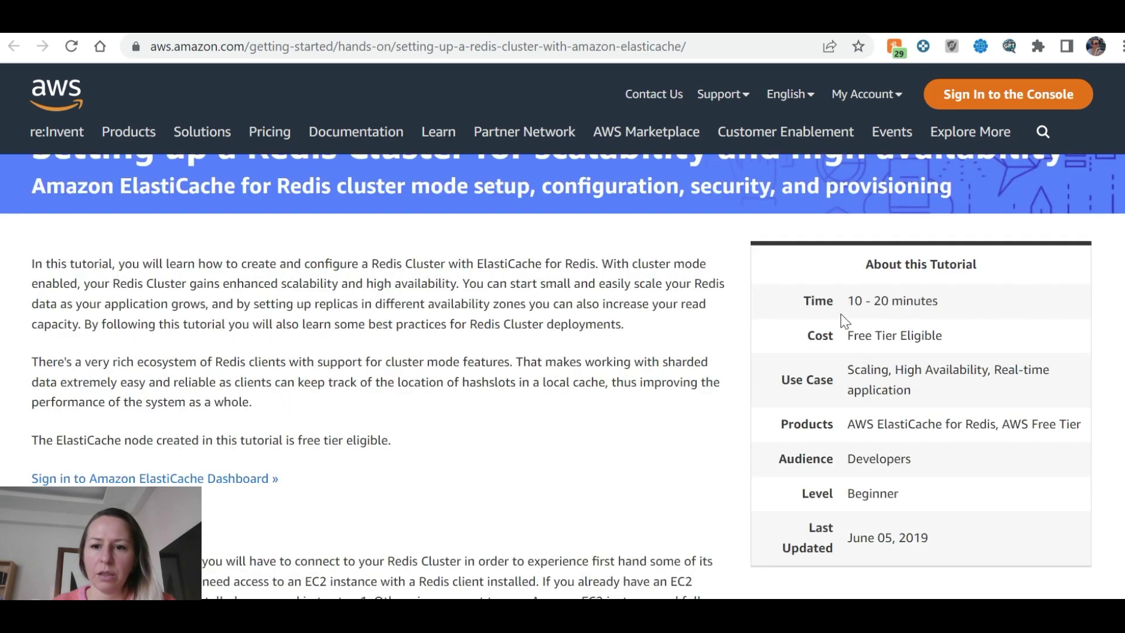
drag(817, 301, 957, 303)
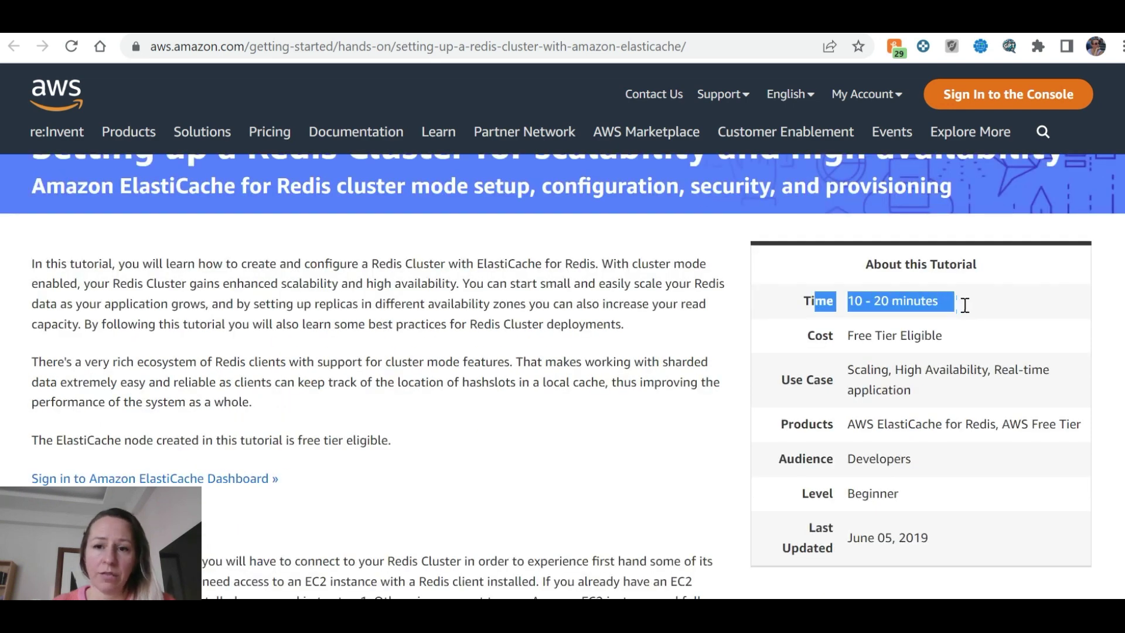
drag(952, 338, 844, 336)
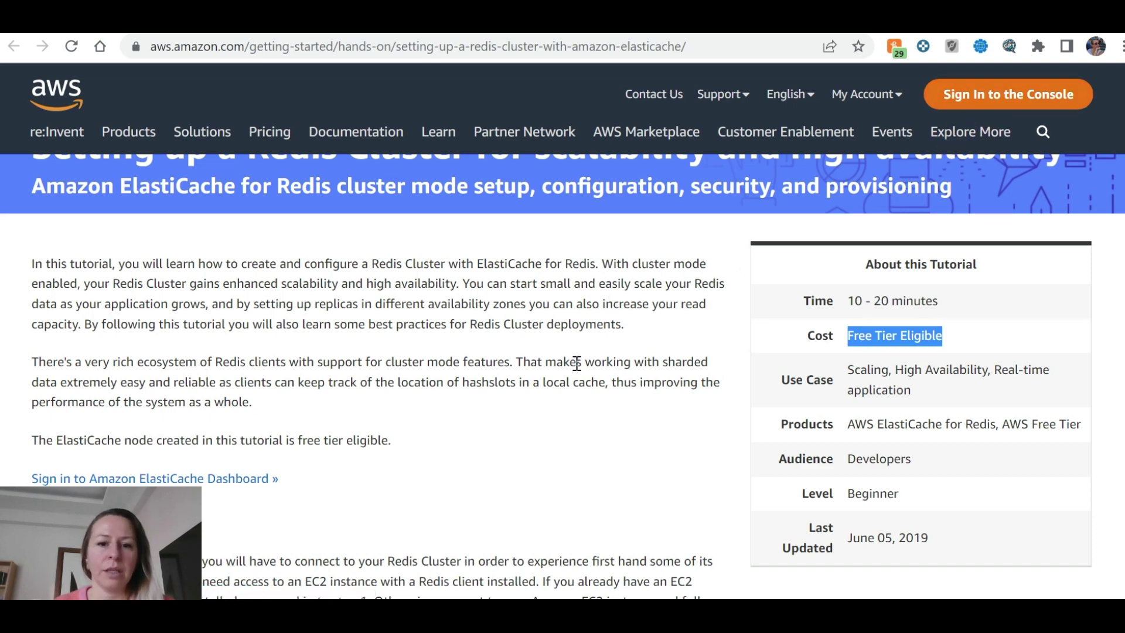
scroll(579, 363, down, 3)
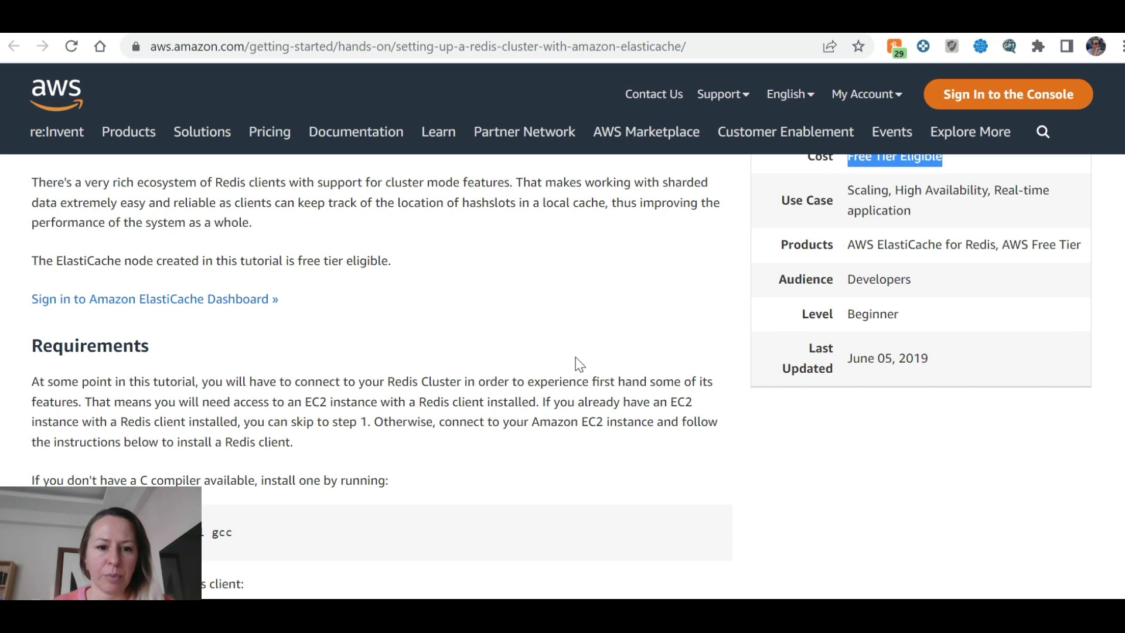
scroll(579, 364, down, 2)
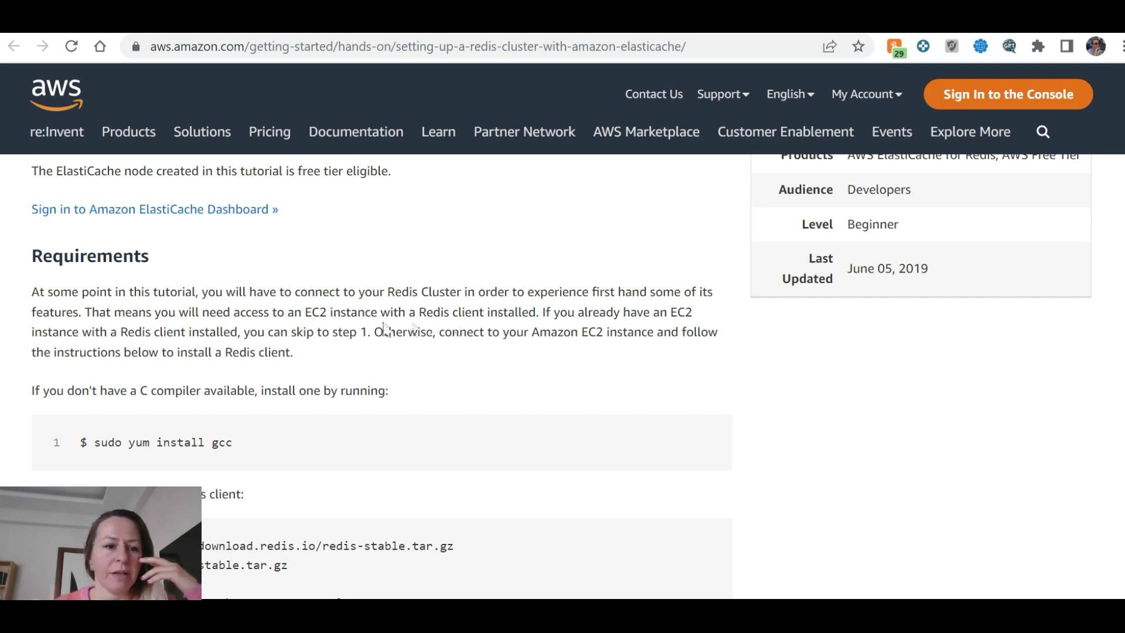
scroll(332, 369, up, 3)
scroll(334, 366, up, 3)
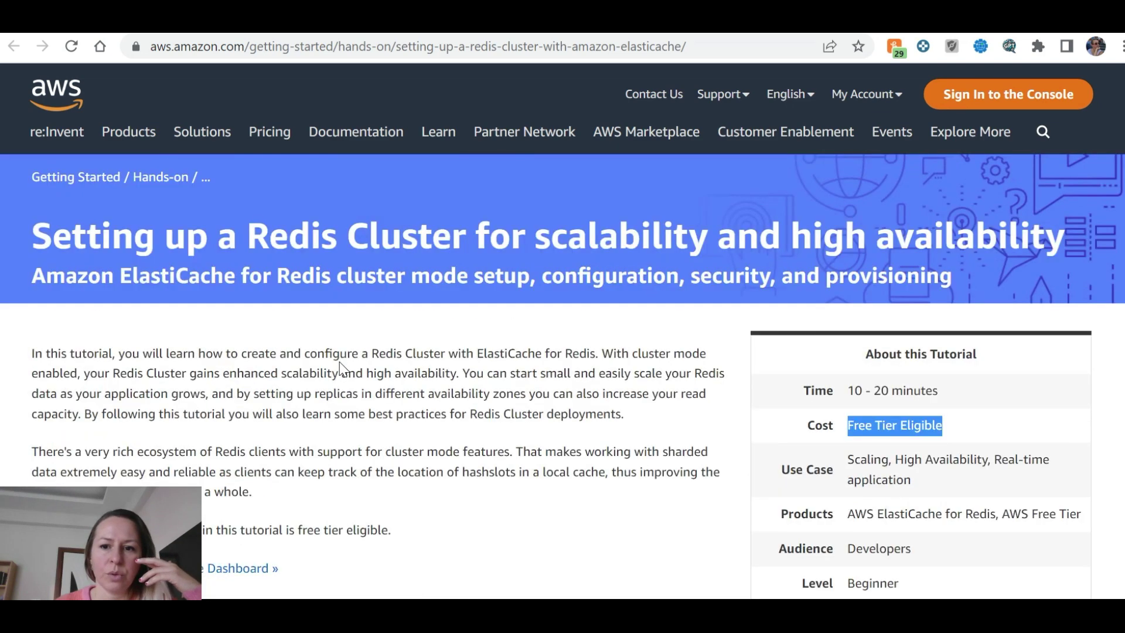
scroll(337, 367, down, 3)
scroll(293, 359, up, 2)
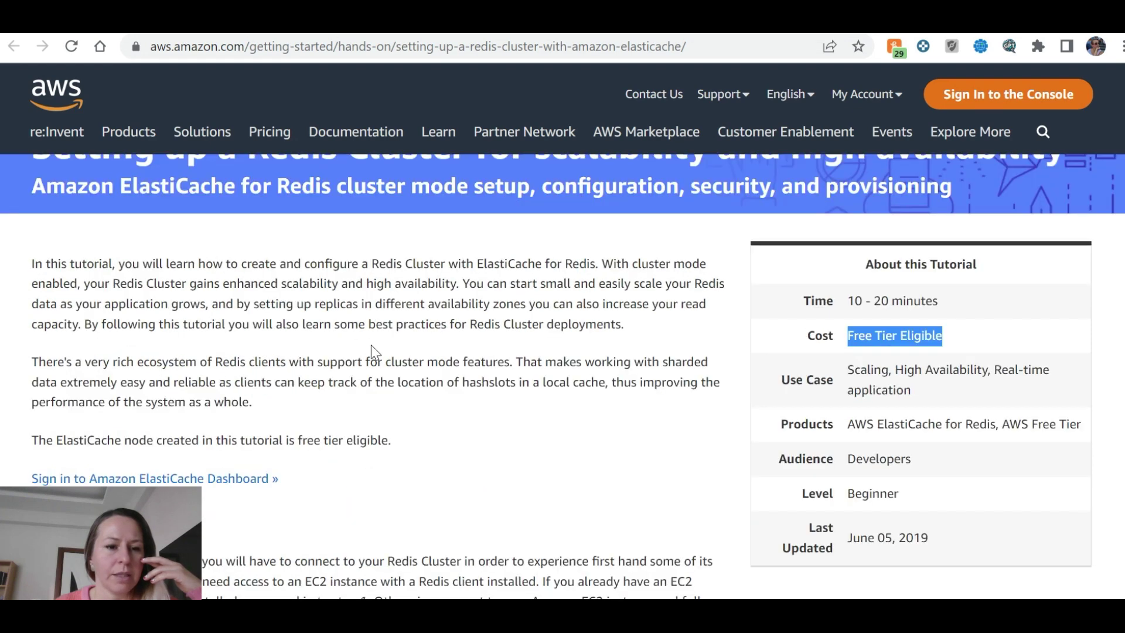
scroll(158, 410, down, 2)
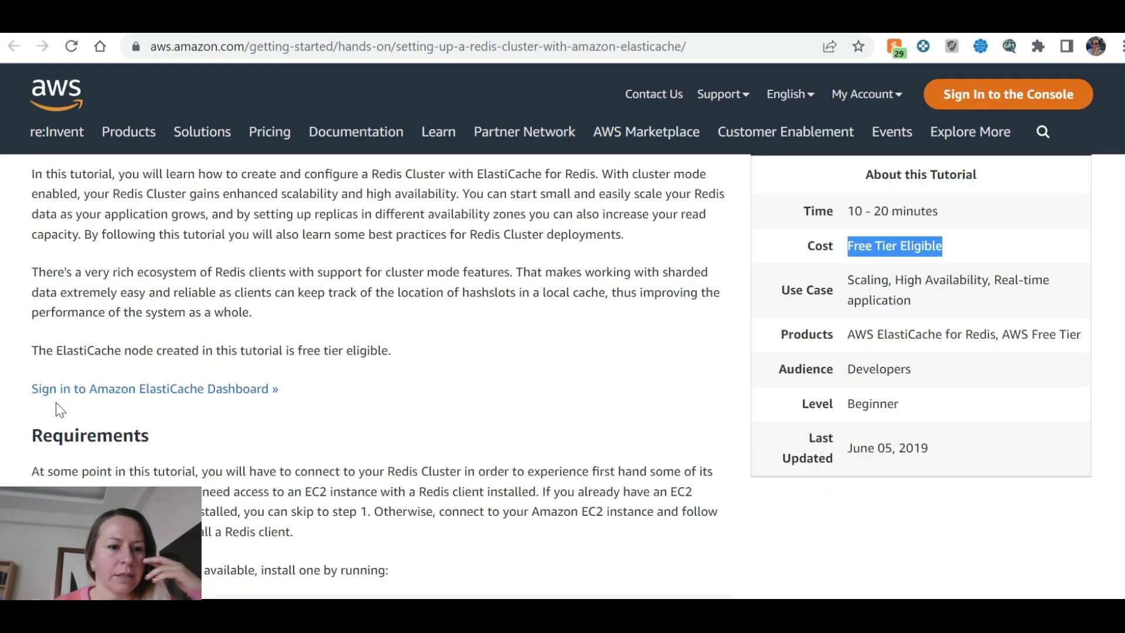
Open the Amazon ElastiCache console through the tutorial's dashboard sign-in link and look over its landing page.
click(182, 399)
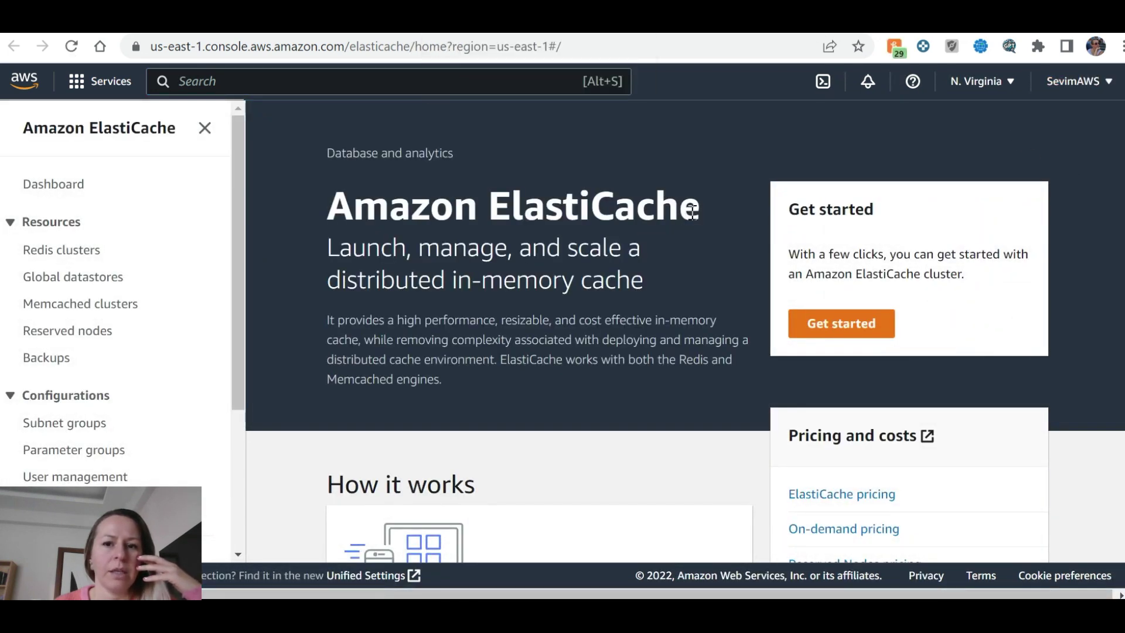
drag(705, 213, 304, 226)
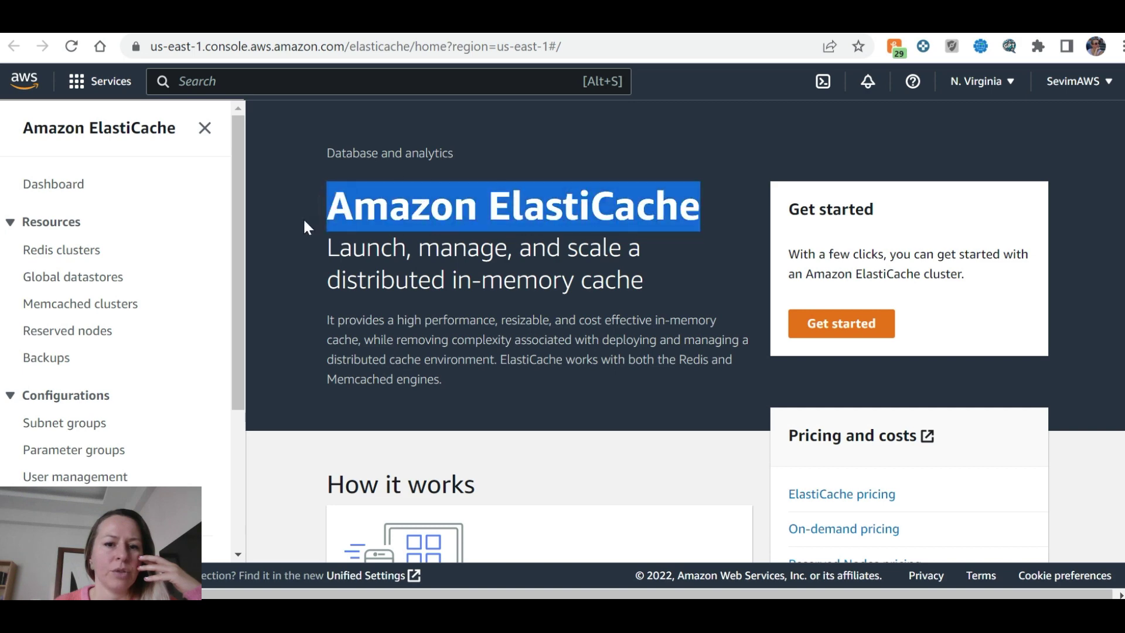
click(498, 219)
drag(699, 216, 385, 225)
scroll(485, 251, down, 3)
scroll(486, 251, up, 3)
drag(539, 25, 518, 191)
double_click(530, 191)
click(302, 324)
Return to the AWS tutorial and examine the requirements for an EC2 instance, a C compiler and a Redis client.
key(ctrl+shift+Tab)
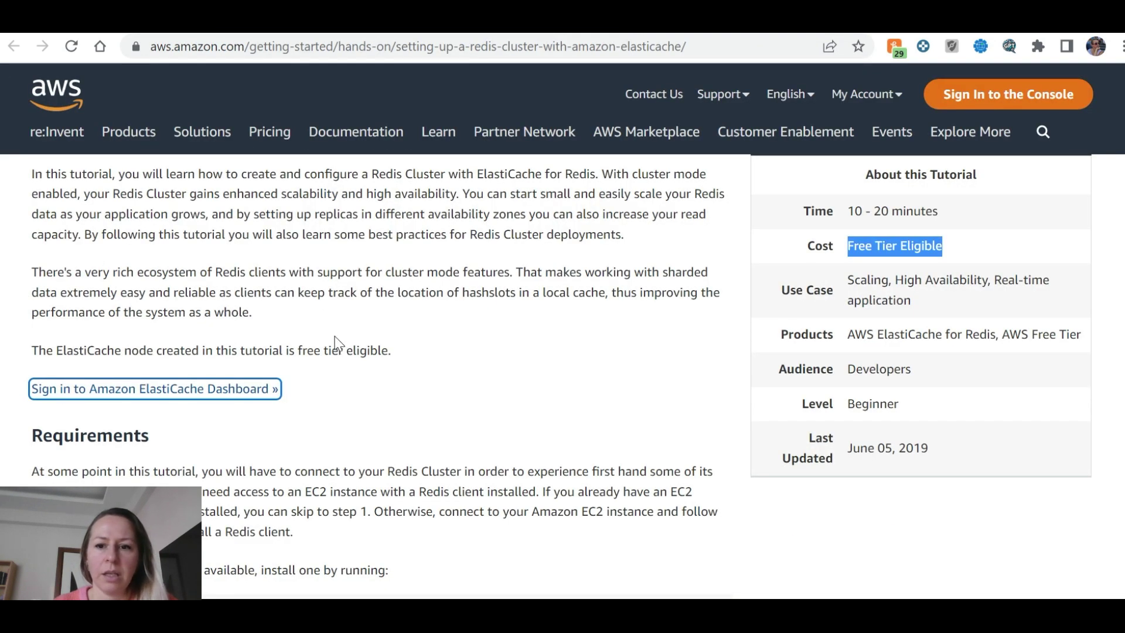
scroll(338, 343, down, 5)
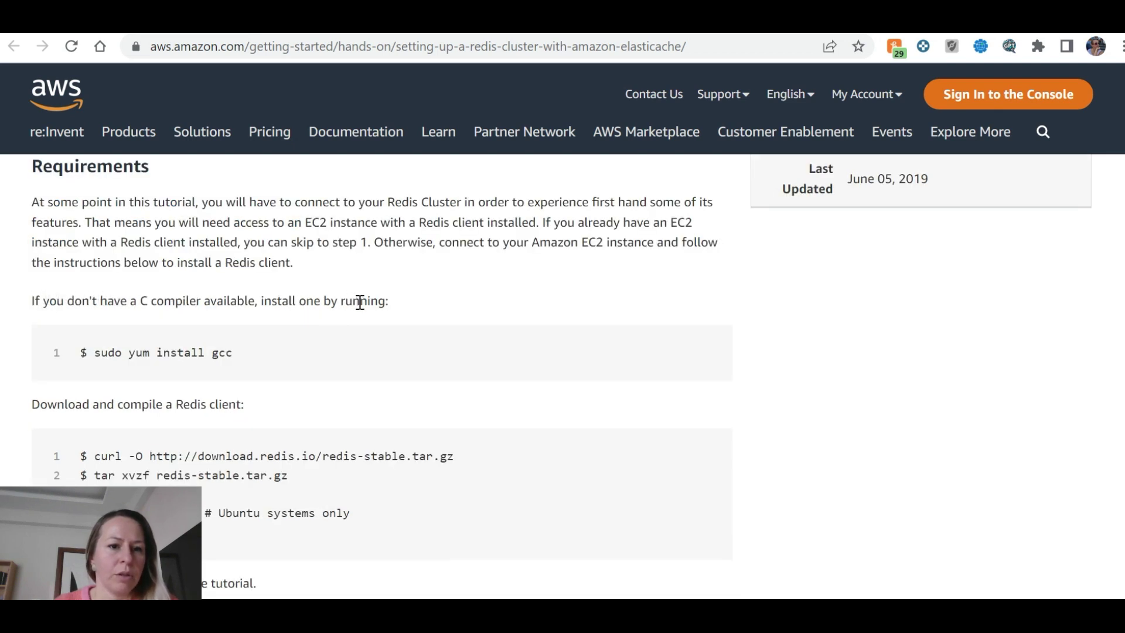
scroll(406, 304, up, 2)
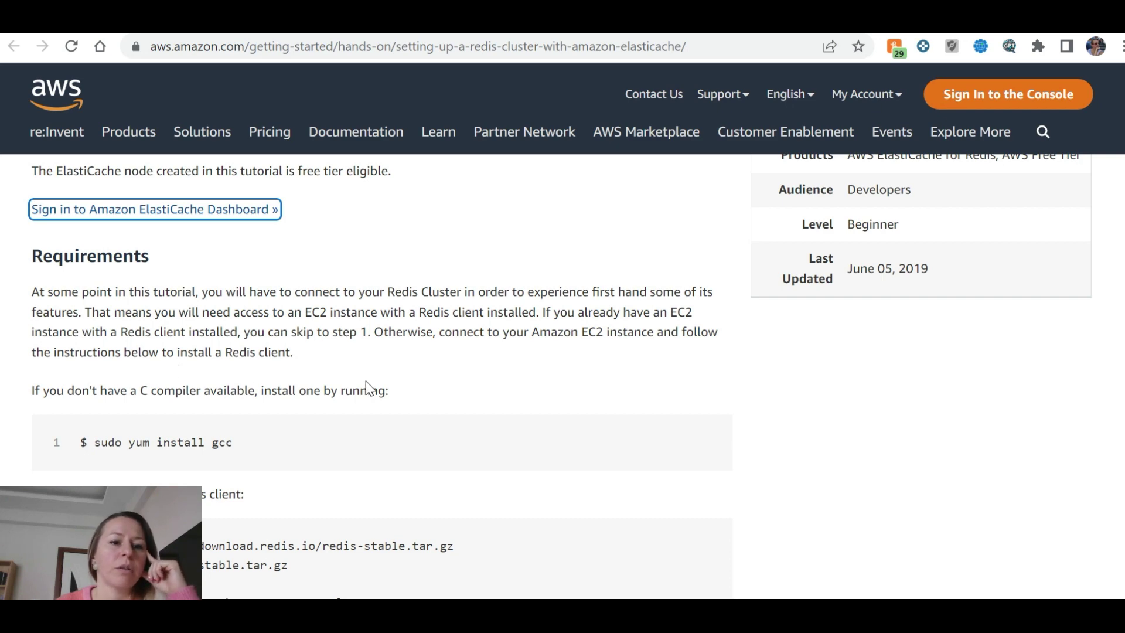
scroll(365, 375, up, 6)
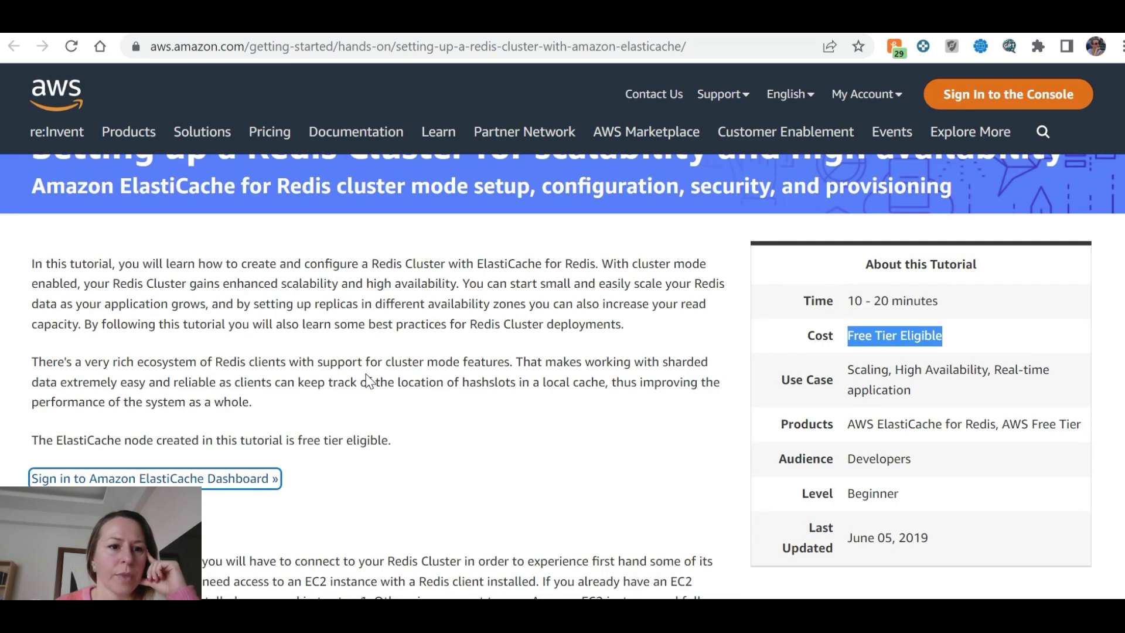
scroll(366, 375, down, 2)
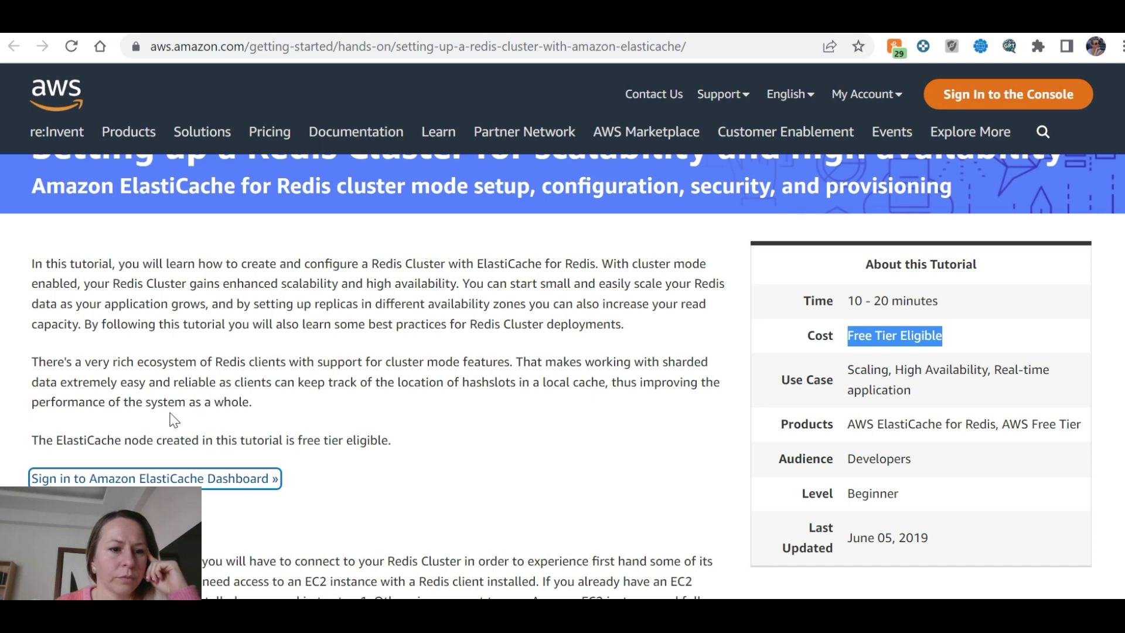
scroll(170, 413, down, 5)
scroll(174, 332, down, 3)
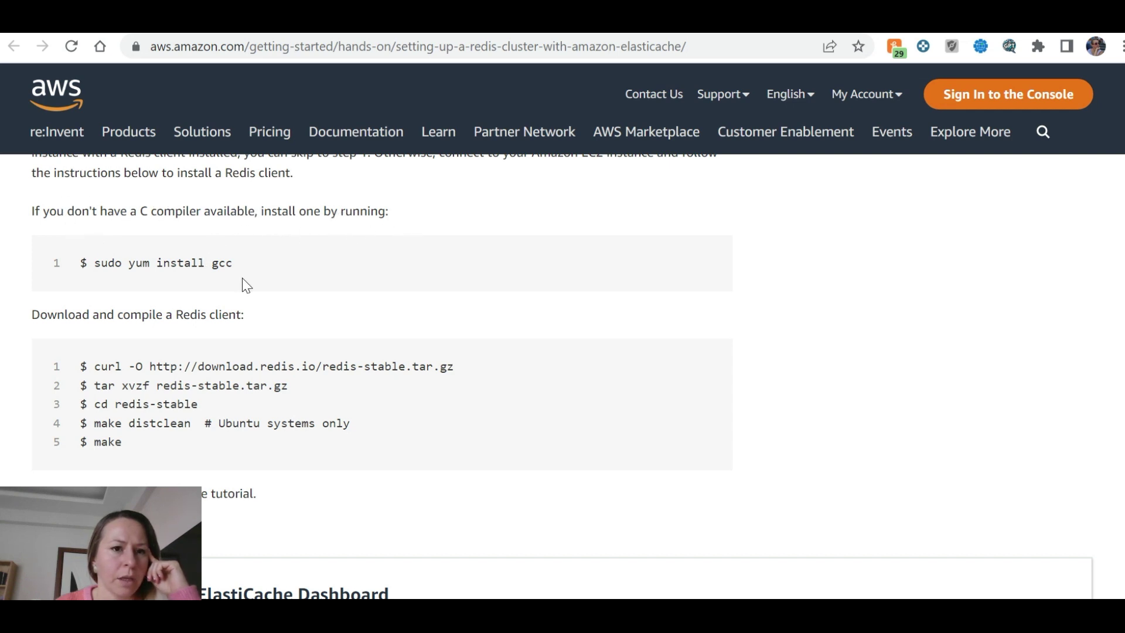
scroll(242, 276, up, 1)
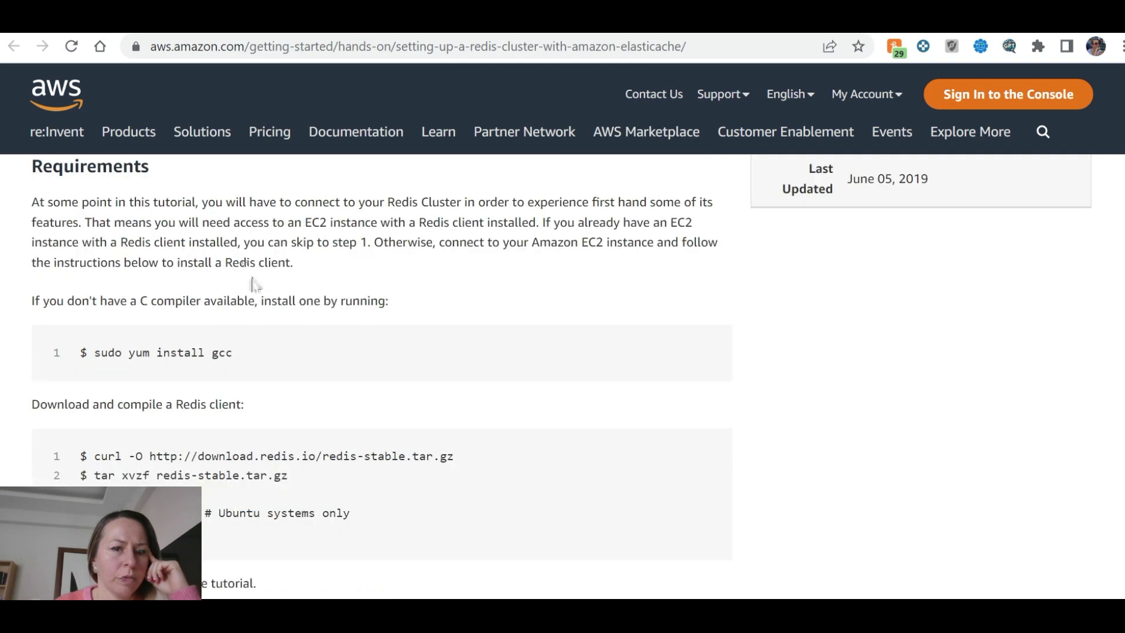
Read tutorial Step 1 on entering the ElastiCache Dashboard, choosing the region and getting started.
scroll(257, 286, down, 4)
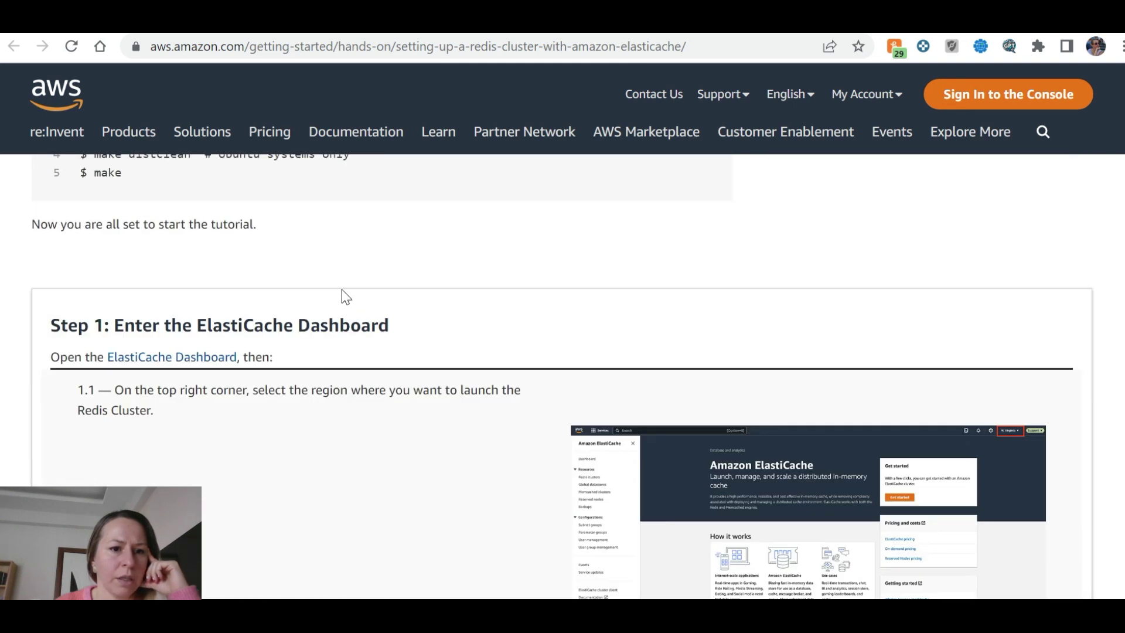
scroll(342, 291, down, 1)
scroll(346, 299, down, 1)
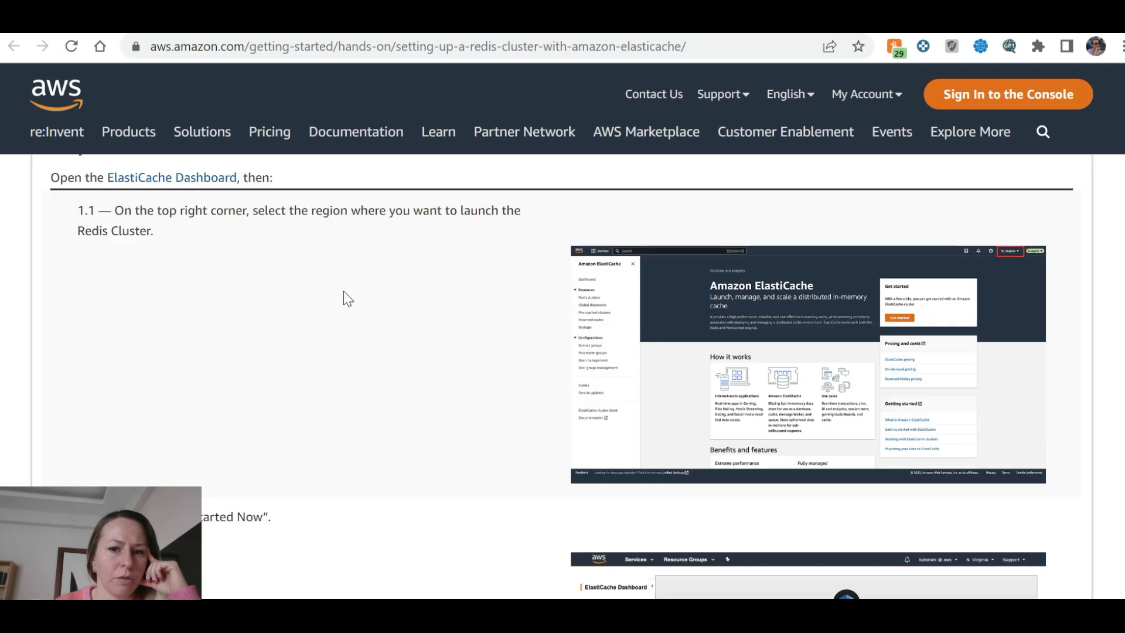
scroll(244, 291, up, 5)
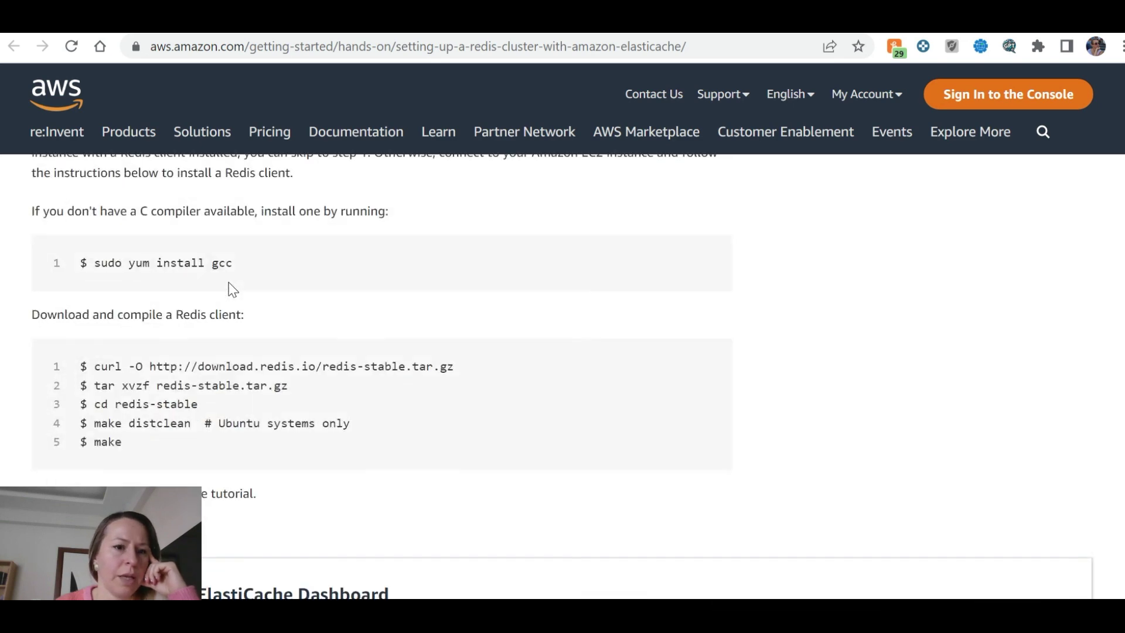
scroll(234, 283, down, 1)
scroll(351, 404, down, 2)
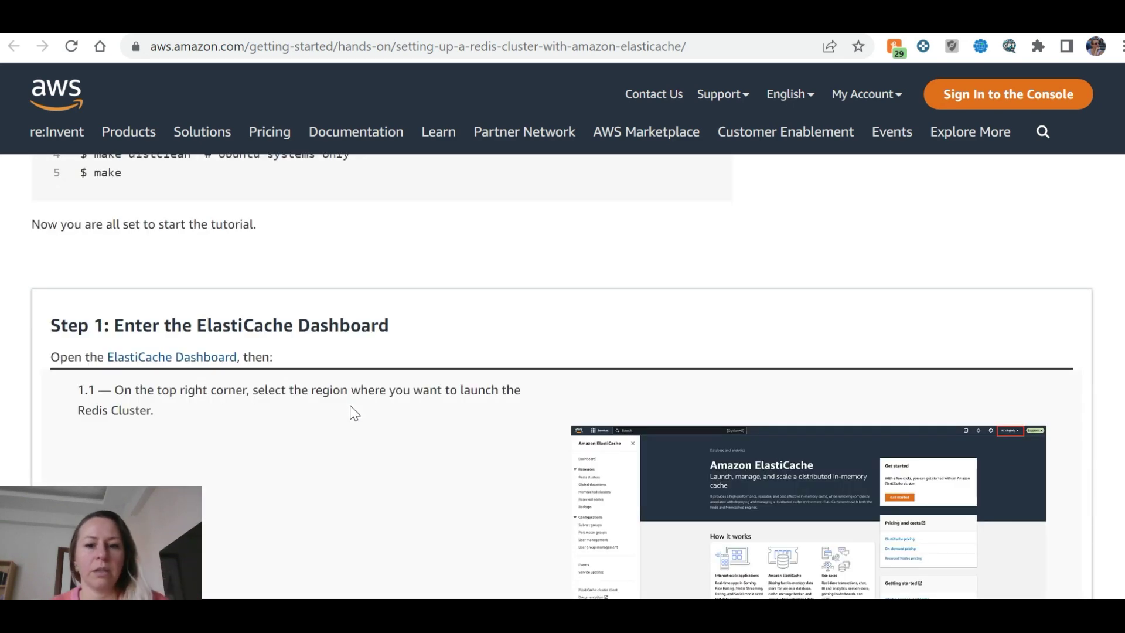
scroll(353, 405, down, 2)
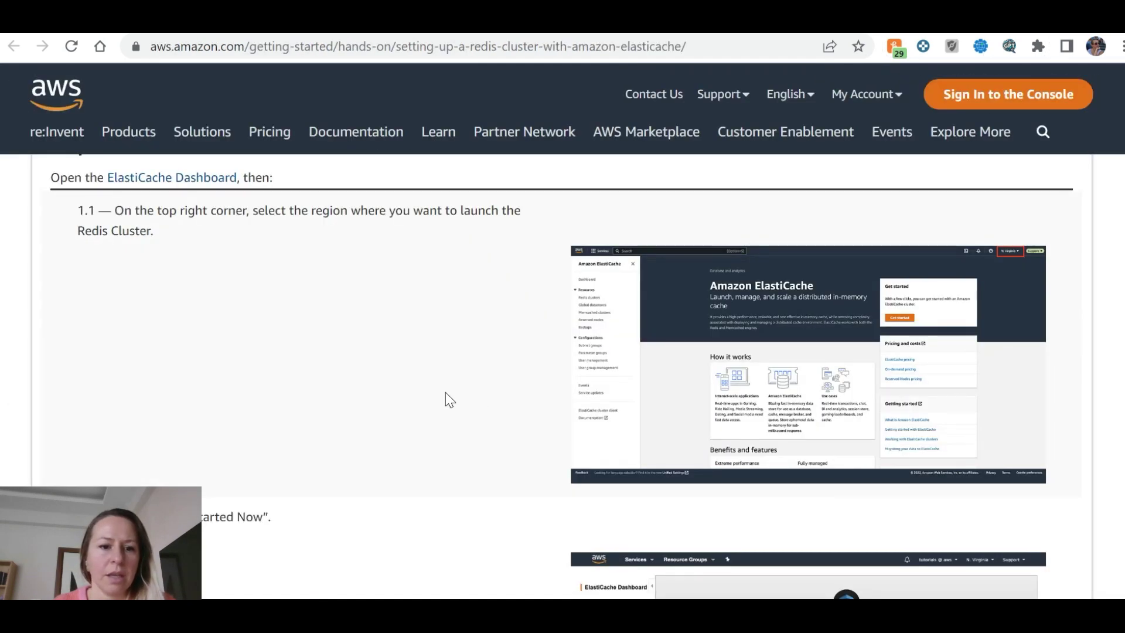
scroll(447, 394, down, 2)
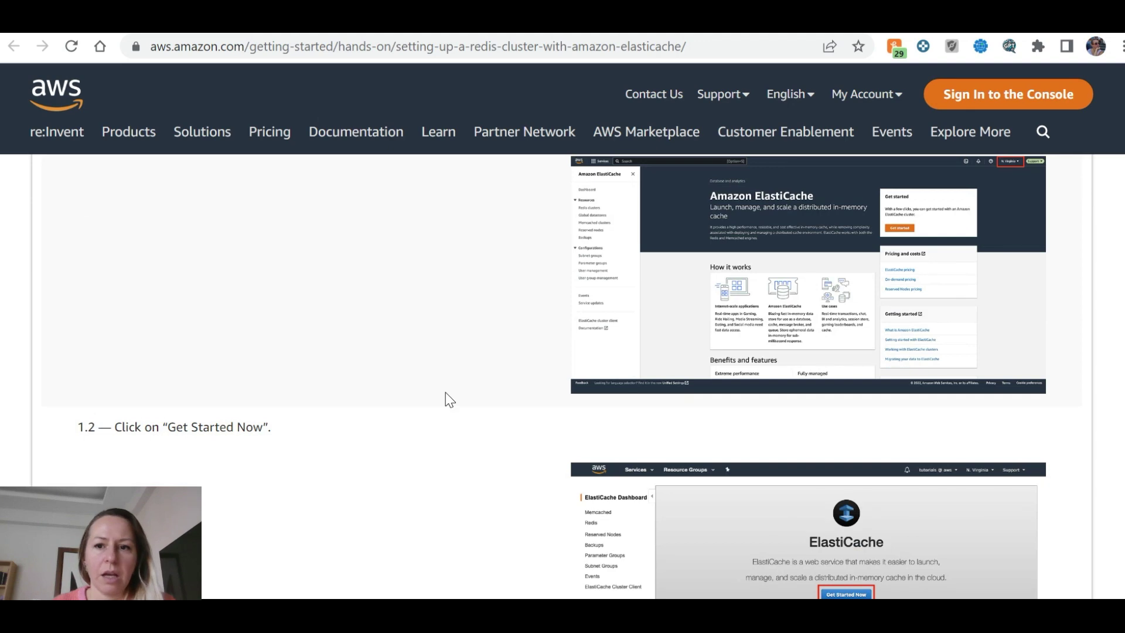
scroll(450, 400, down, 3)
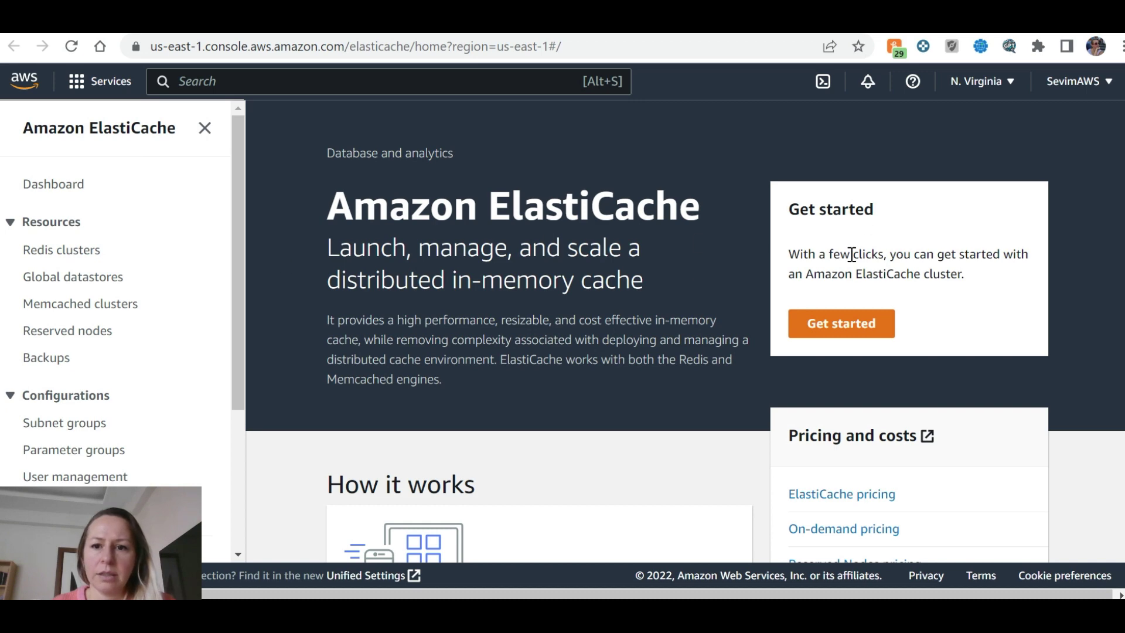
Open the getting-started dashboard in the ElastiCache console and check tutorial step 2.1 for the cluster engine.
click(852, 333)
key(ctrl+Tab)
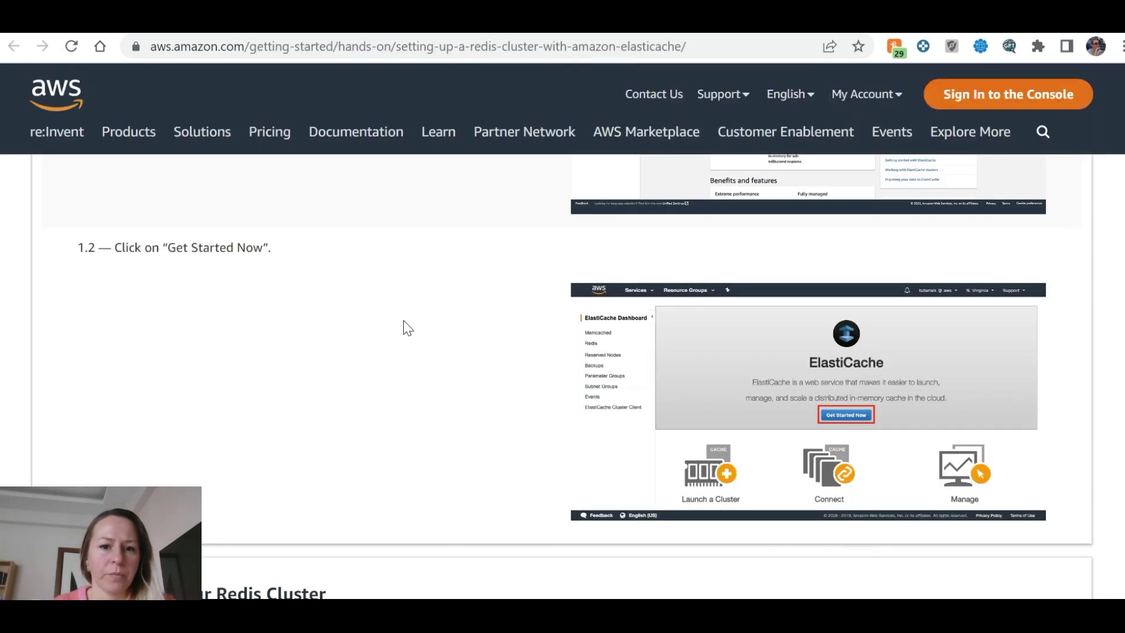
scroll(522, 354, down, 7)
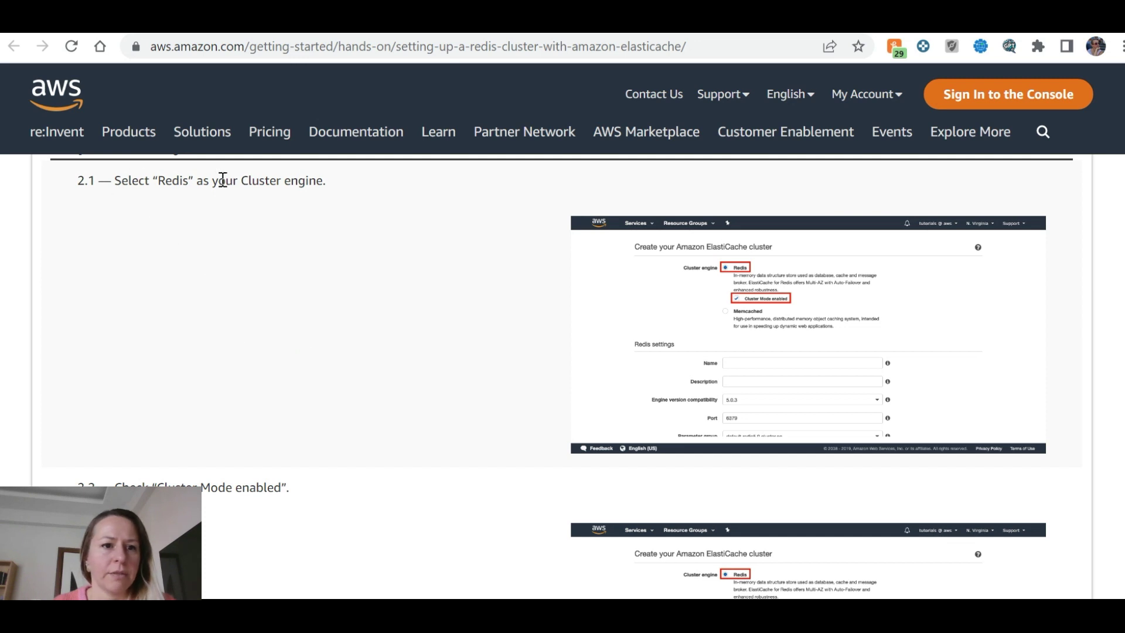
Start creating a Redis cluster from the ElastiCache dashboard, checking the choice against tutorial steps 2.1 and 2.2.
key(ctrl+Tab)
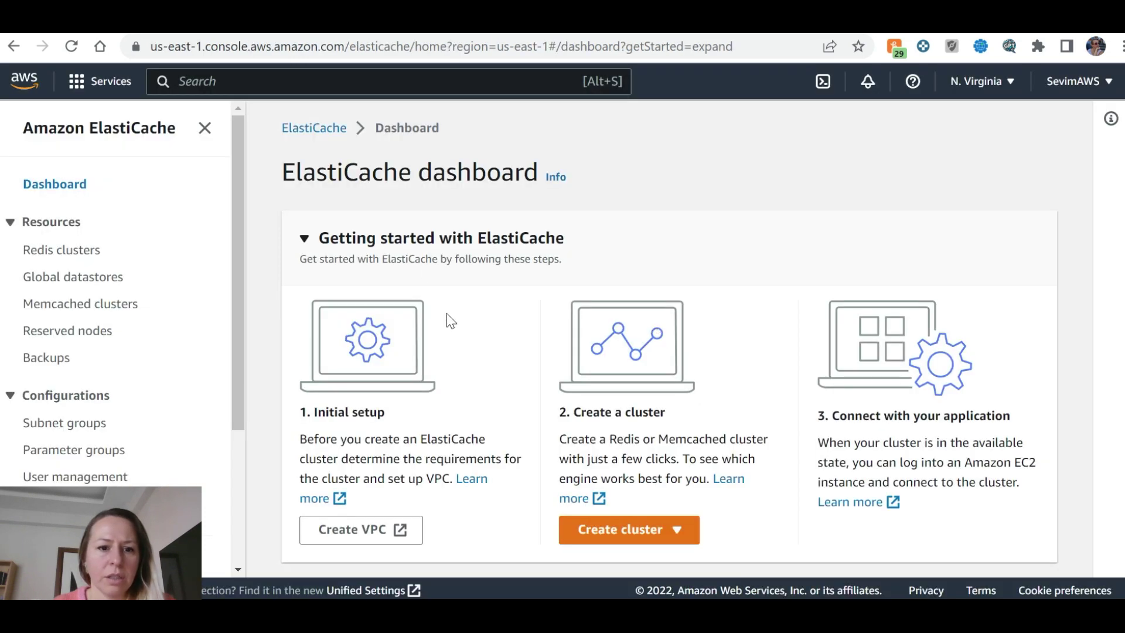
scroll(450, 315, down, 2)
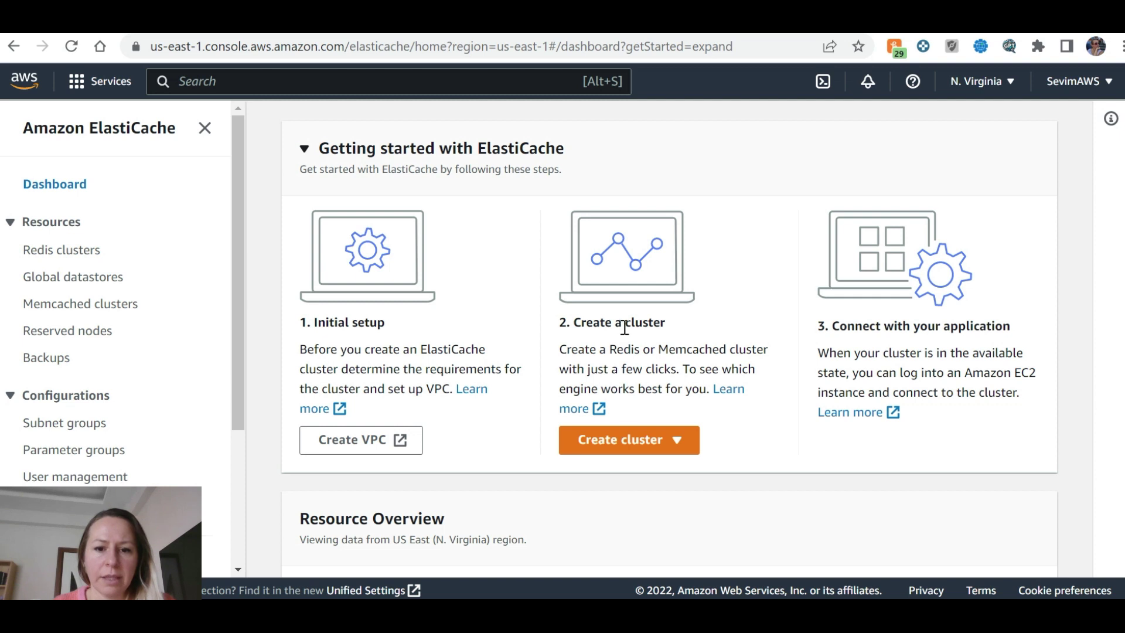
click(679, 444)
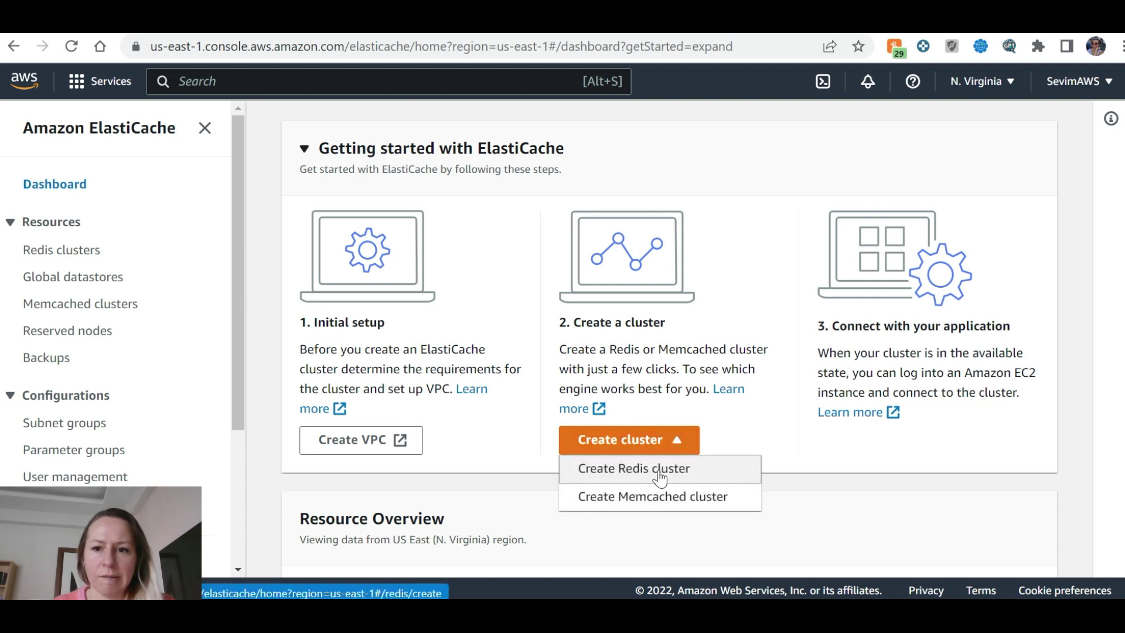
key(ctrl+shift+Tab)
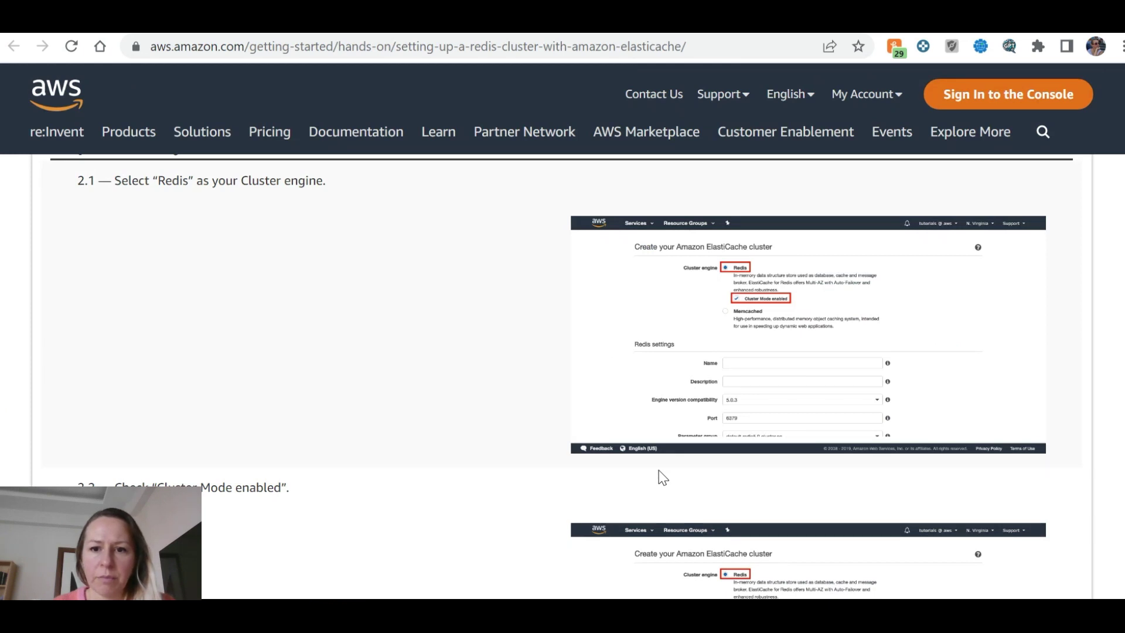
key(ctrl+Tab)
key(ctrl+shift+Tab)
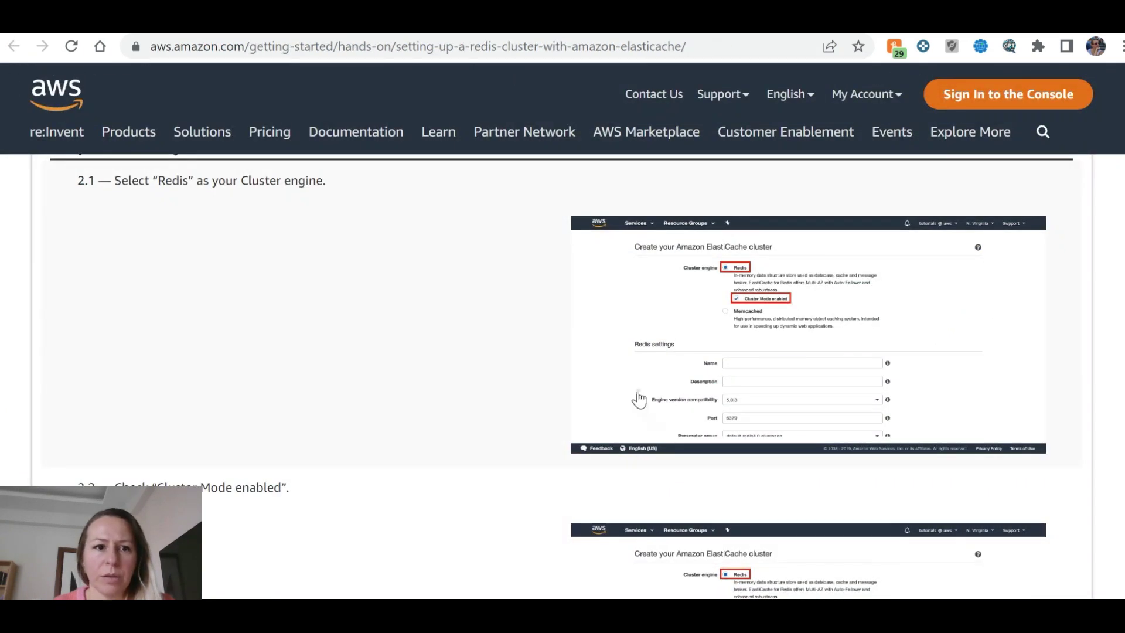
scroll(638, 394, up, 2)
scroll(745, 381, down, 3)
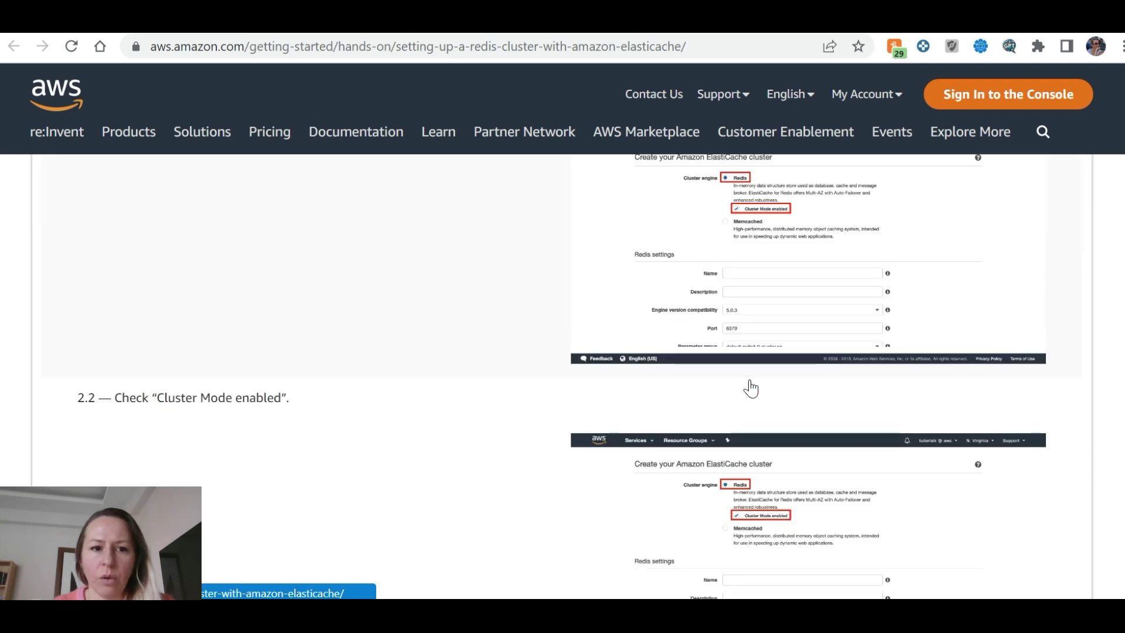
key(ctrl+Tab)
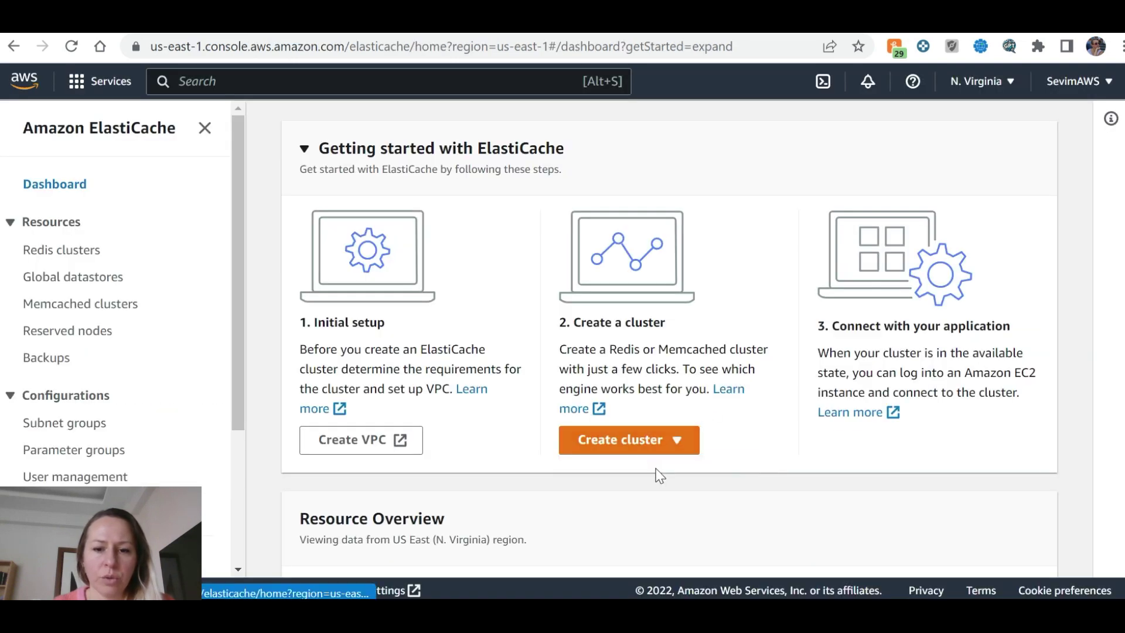
click(656, 472)
Enable cluster mode for the new Redis cluster, checking the choice against tutorial step 2.2.
key(ctrl+shift+Tab)
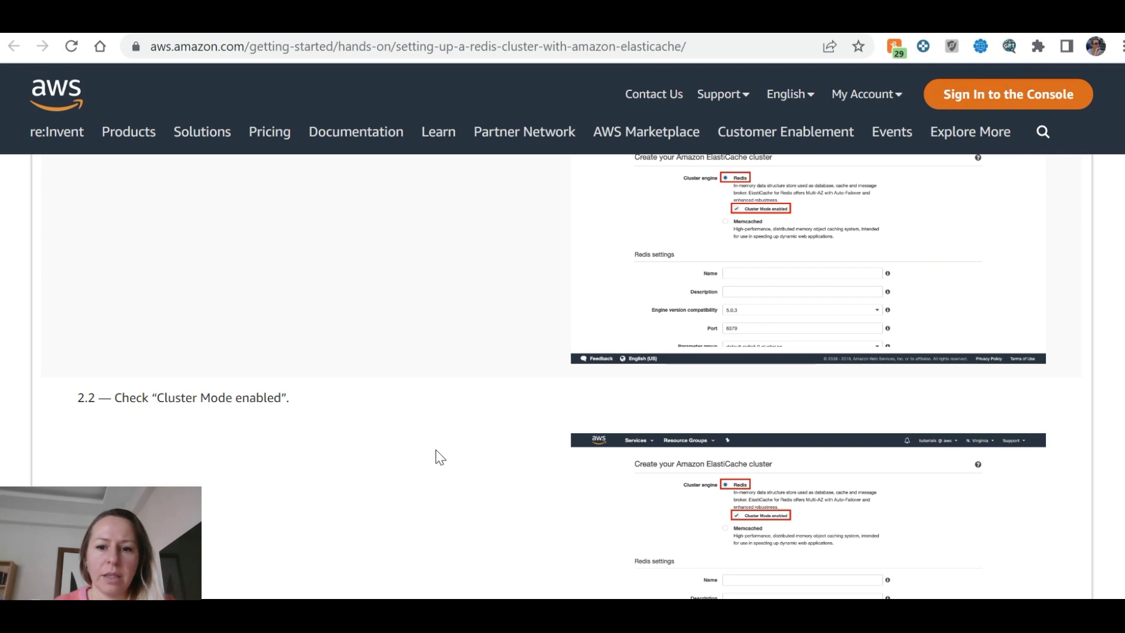
scroll(435, 454, down, 3)
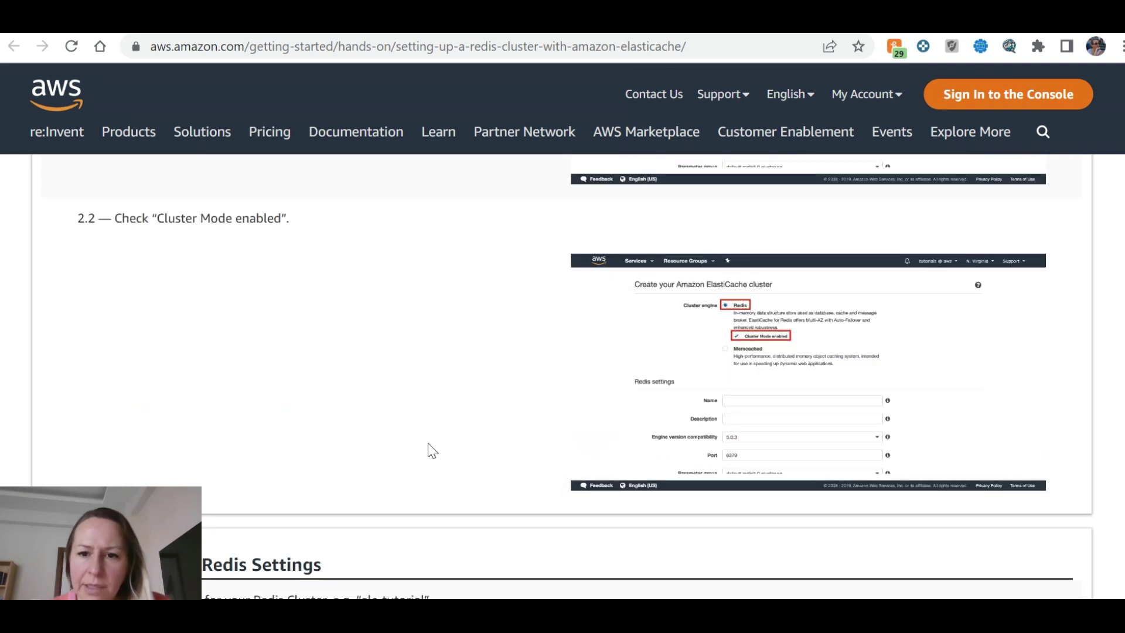
scroll(431, 451, up, 3)
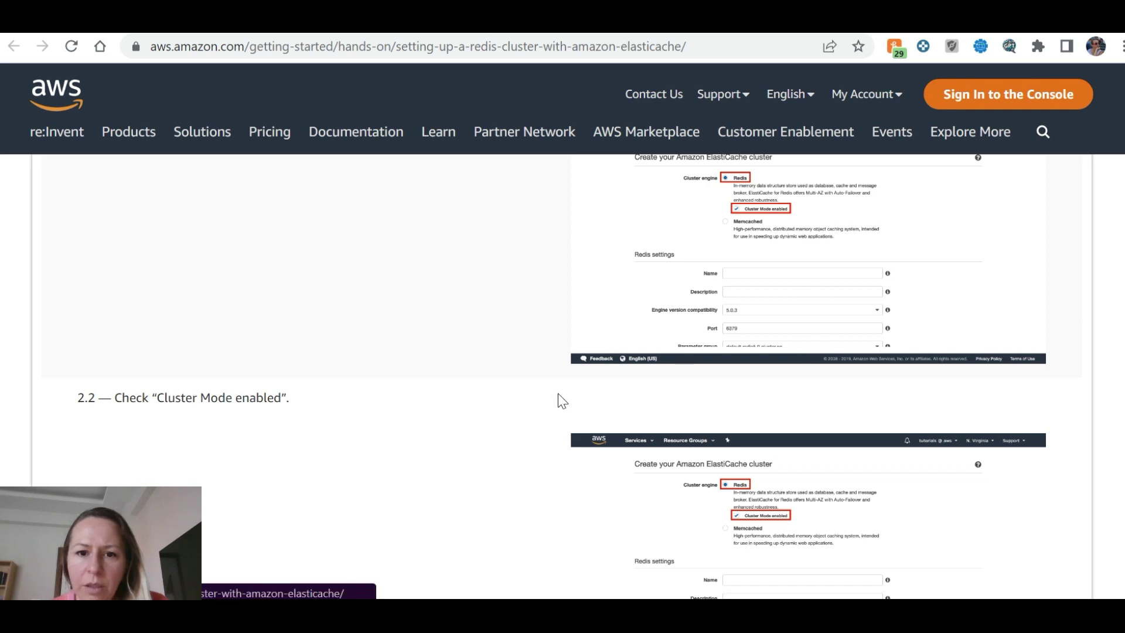
key(ctrl+Tab)
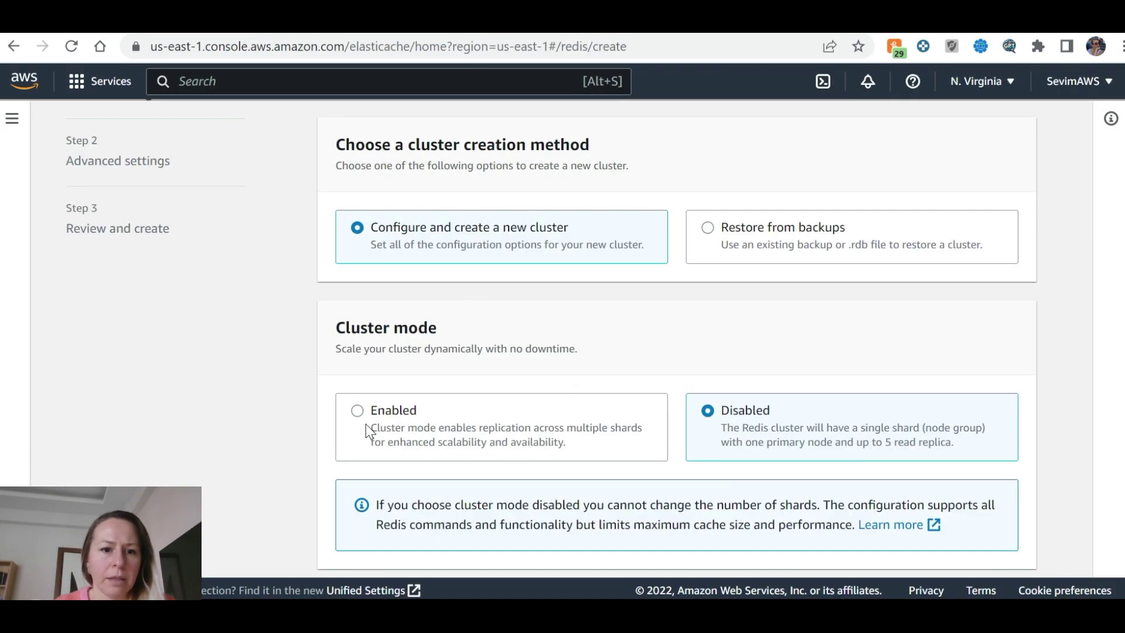
key(ctrl+shift+Tab)
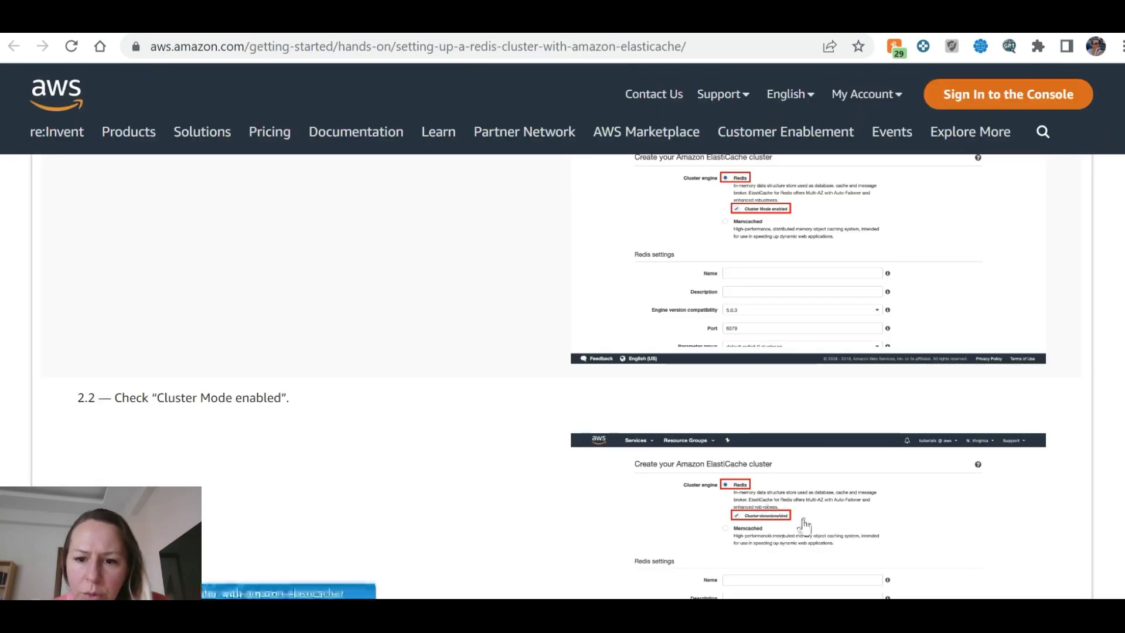
key(ctrl+Tab)
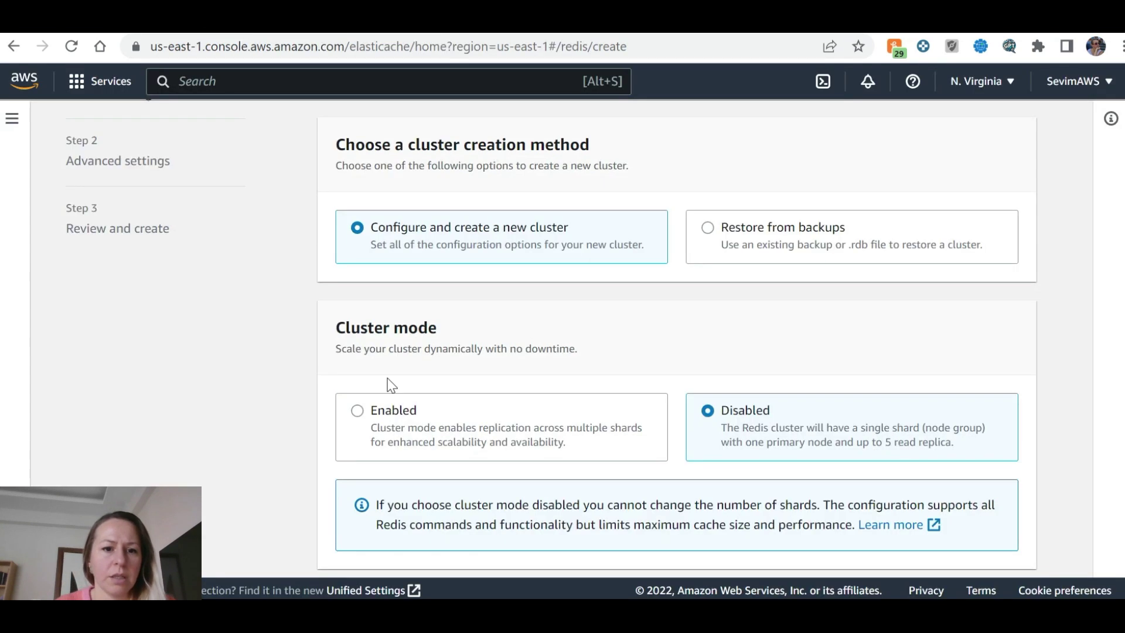
click(364, 412)
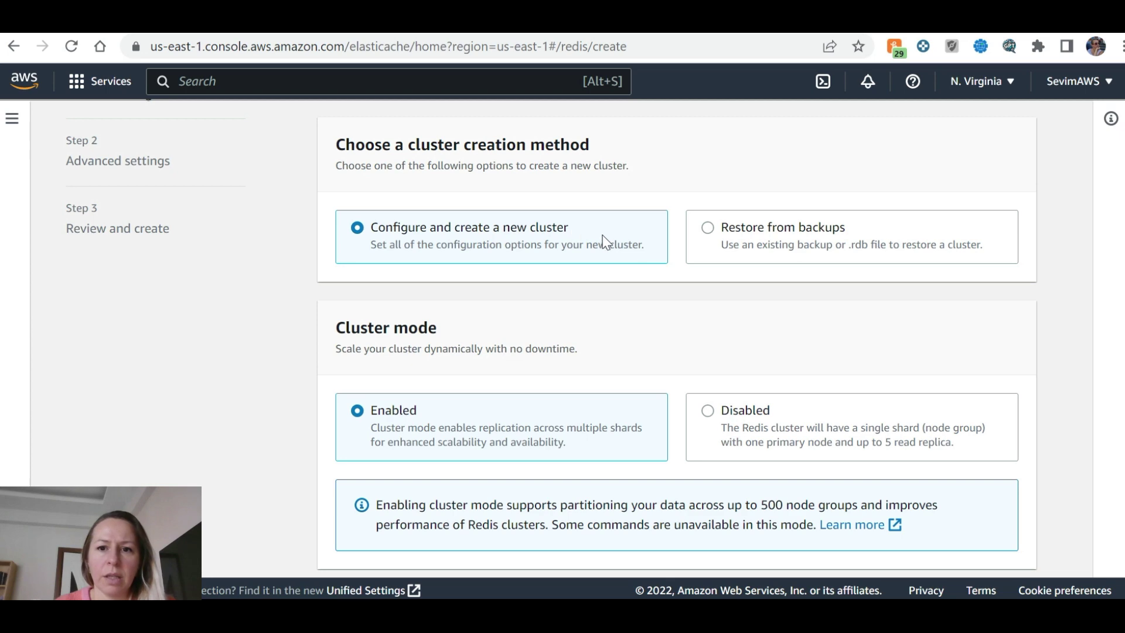
Name the Redis cluster elc-tutorial, copying the name from tutorial step 3.1.
scroll(778, 249, down, 5)
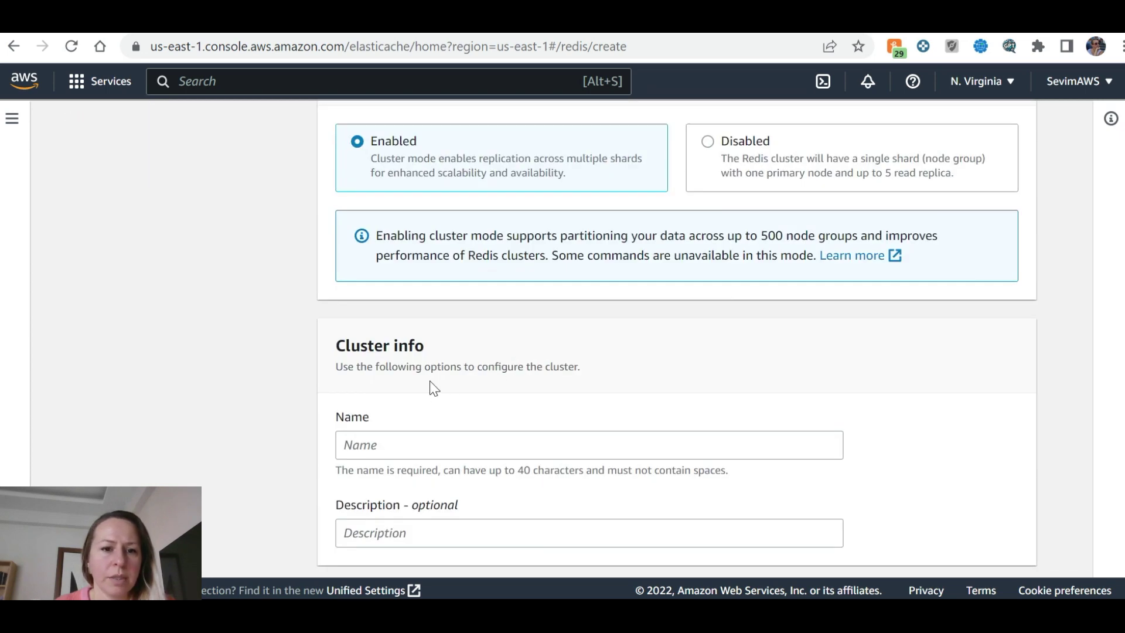
key(ctrl+Tab)
scroll(445, 408, down, 5)
scroll(522, 404, down, 3)
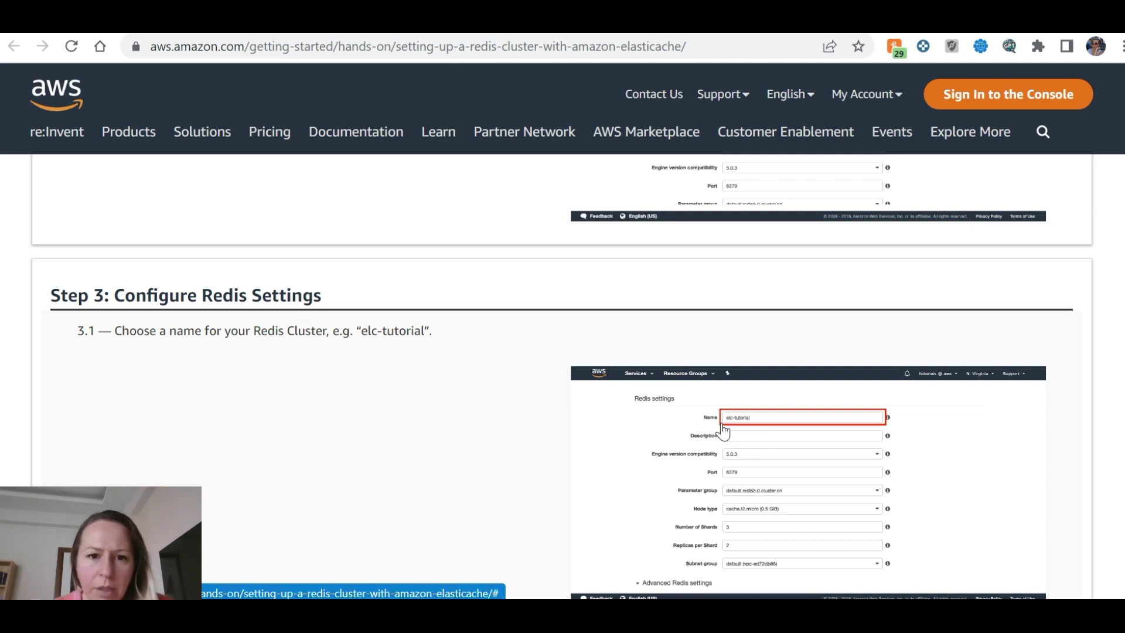
drag(423, 332, 362, 327)
key(ctrl+c)
key(ctrl+Tab)
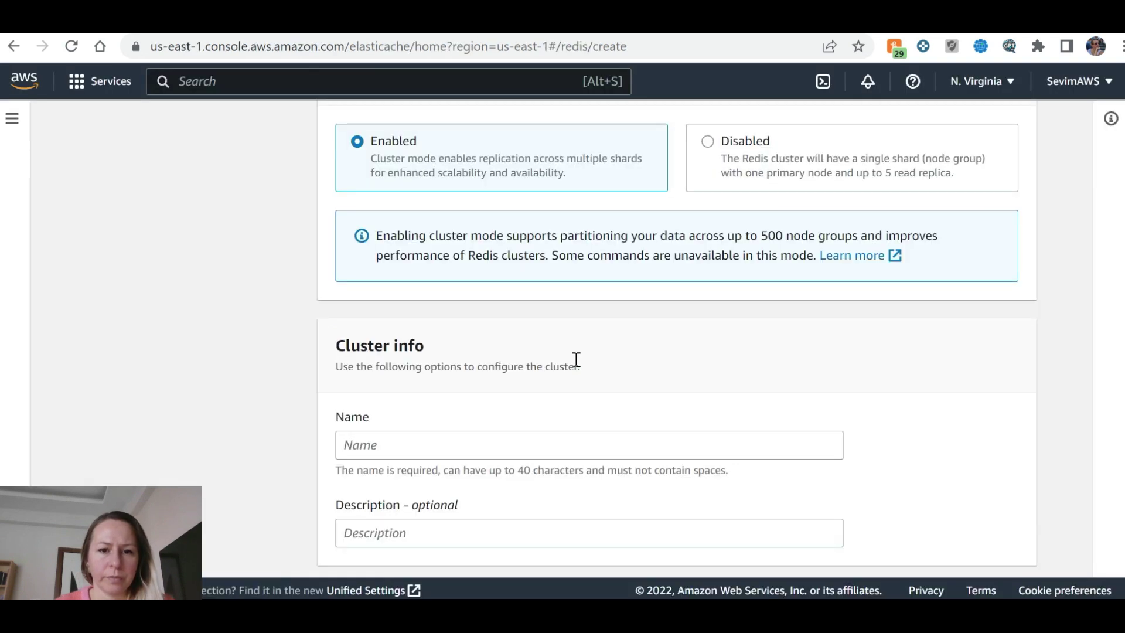
click(401, 451)
key(ctrl+v)
scroll(496, 444, down, 3)
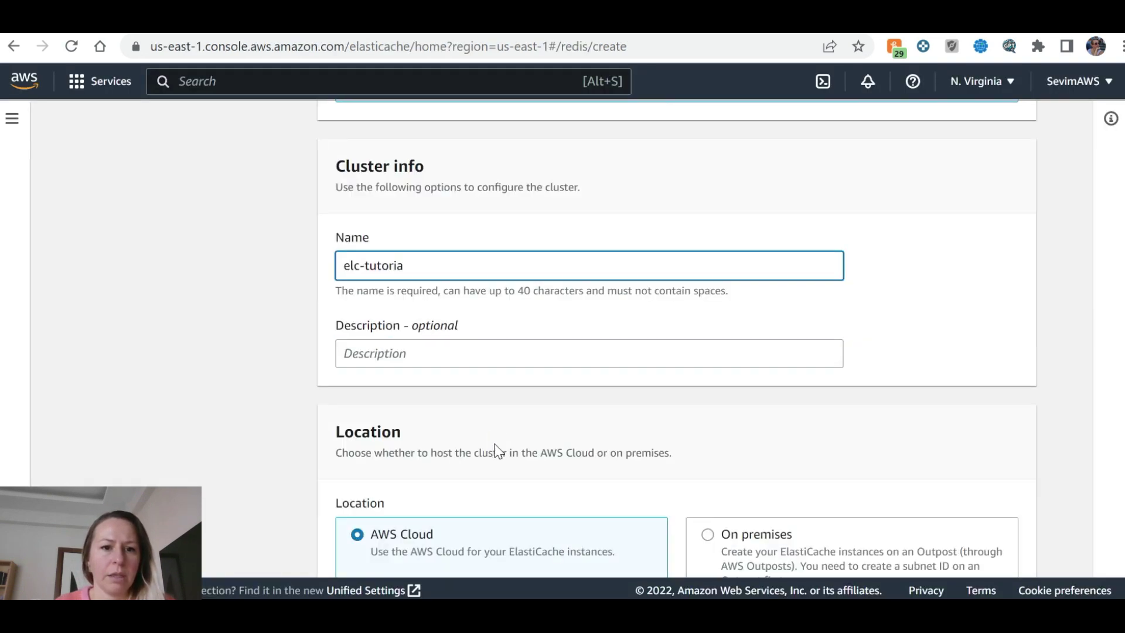
text(l)
Copy the node type name cache.t2.micro from tutorial step 3.2 and locate the node type setting in the cluster form.
key(ctrl+Tab)
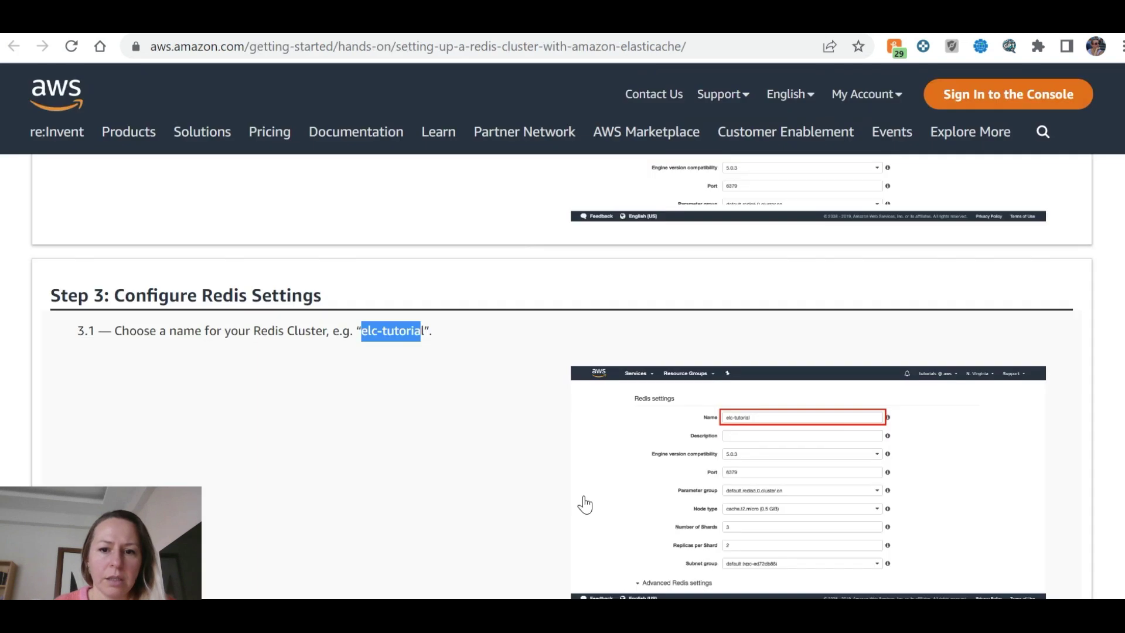
scroll(591, 496, down, 3)
scroll(590, 494, up, 2)
scroll(589, 487, down, 1)
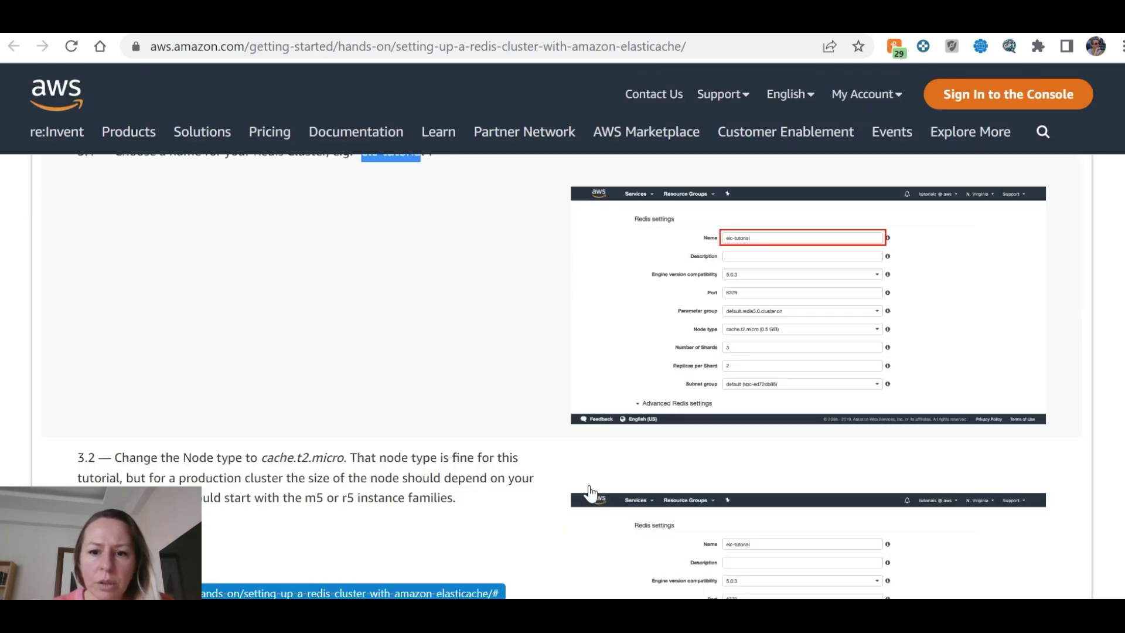
scroll(589, 492, down, 3)
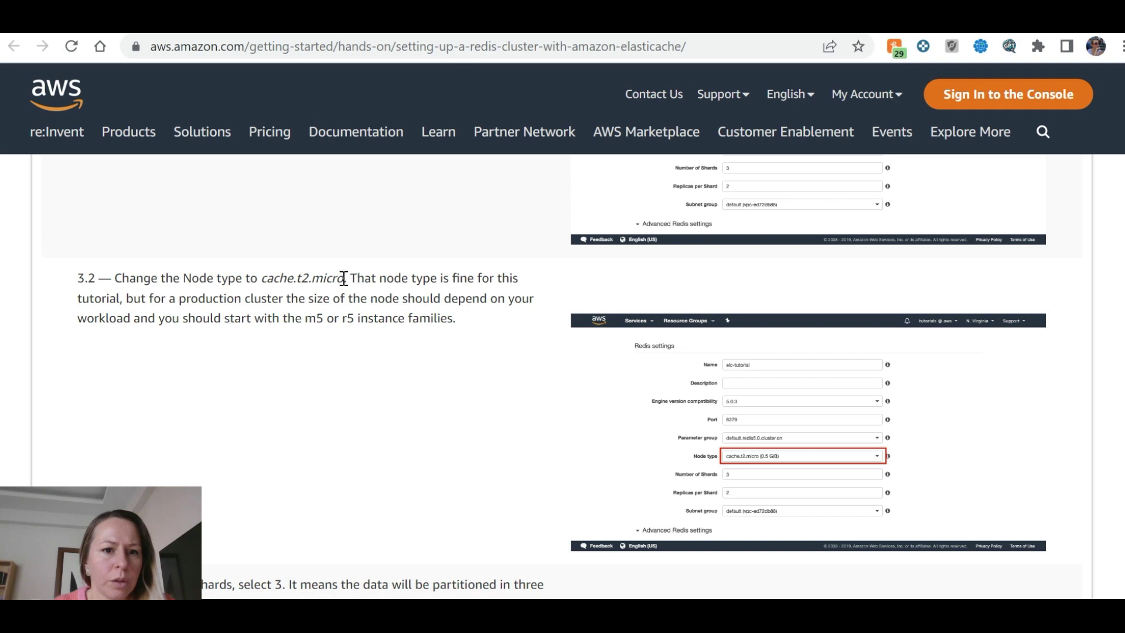
drag(344, 279, 261, 279)
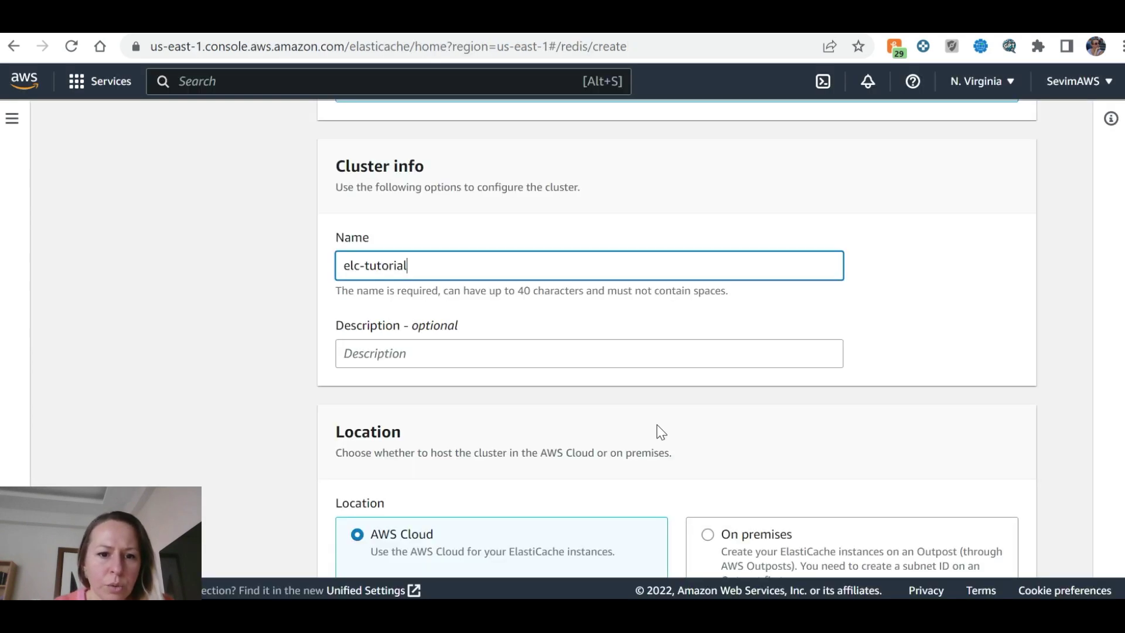
scroll(539, 451, down, 5)
scroll(539, 449, down, 6)
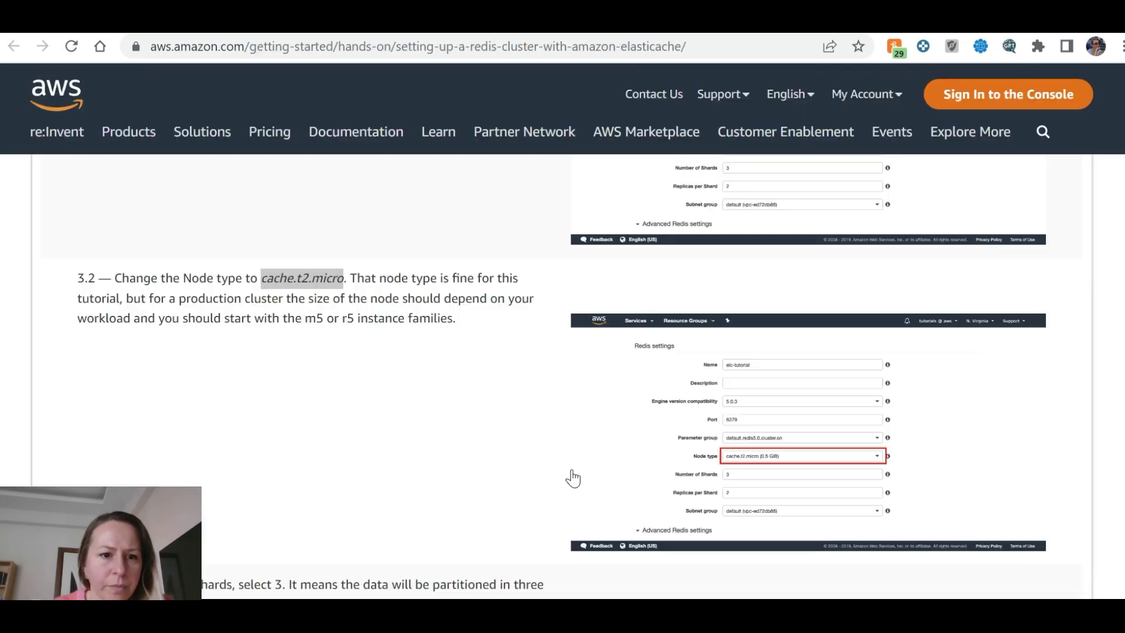
drag(344, 279, 258, 284)
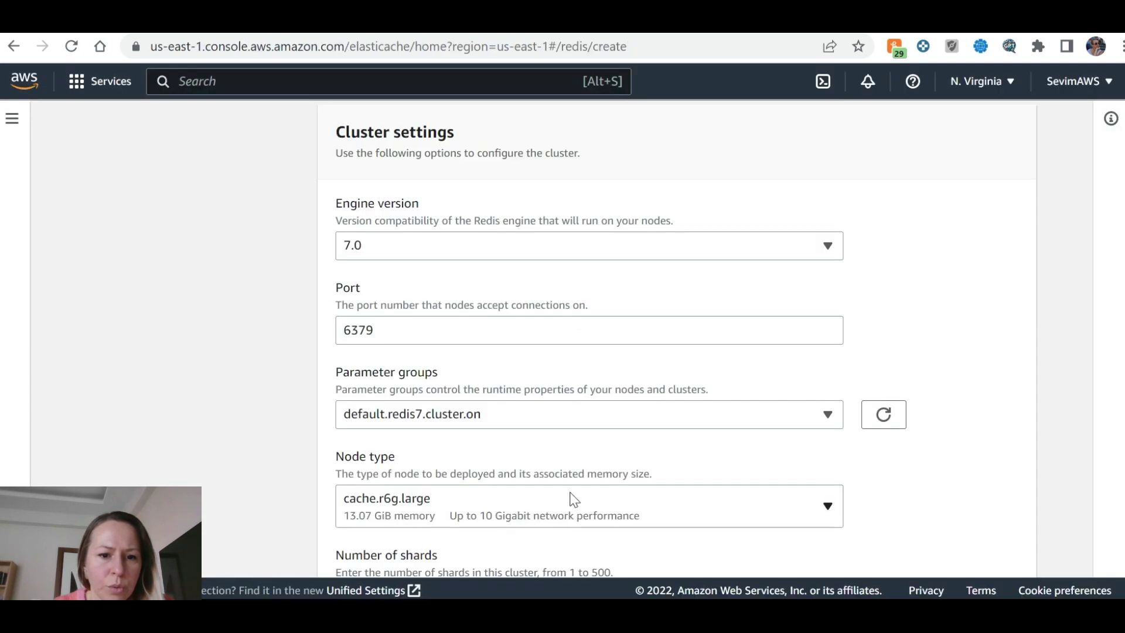
Set the cluster's node type to cache.t2.micro.
click(575, 500)
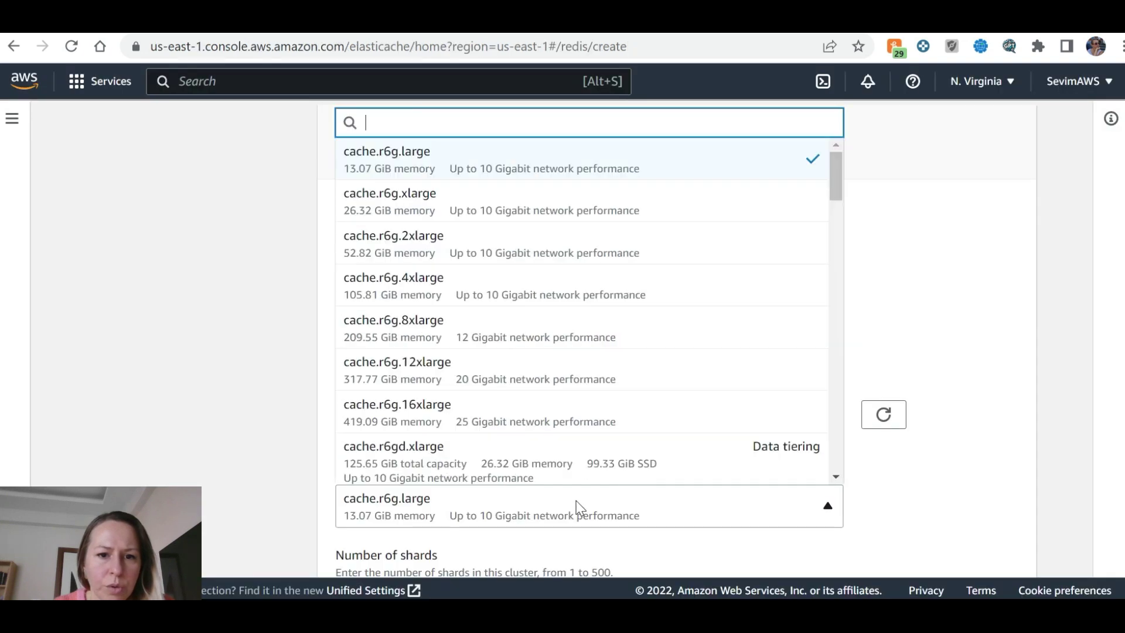
scroll(553, 375, down, 3)
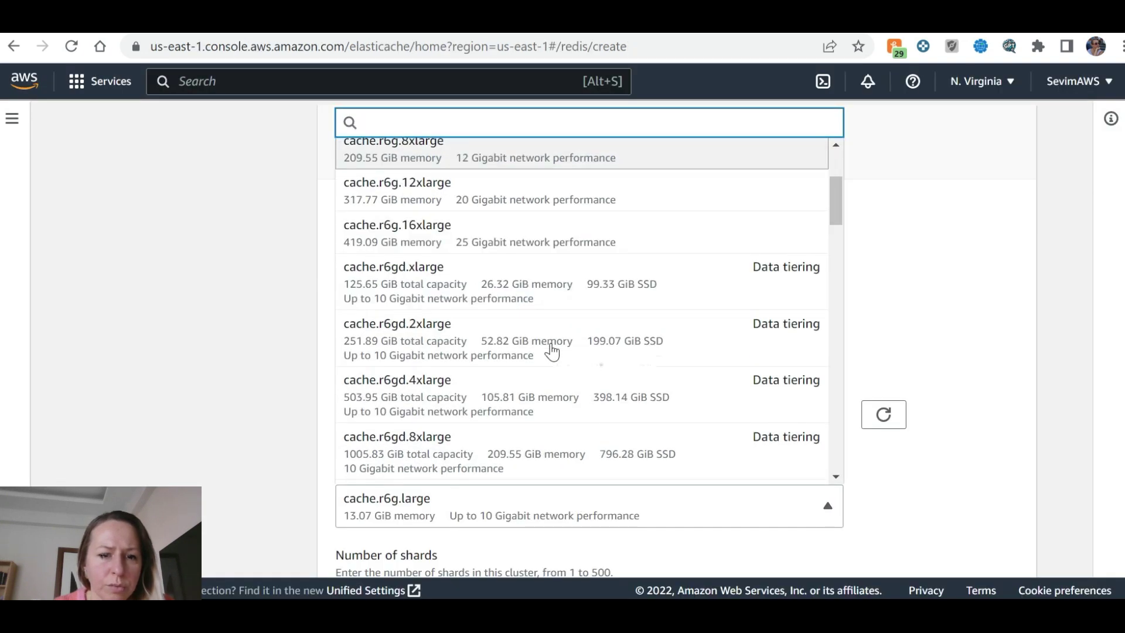
text(cache.t2.micro)
click(416, 460)
Check the number of shards and replicas per shard against tutorial steps 3.3 and 3.4, and read step 3.5 on subnet groups.
scroll(581, 449, down, 3)
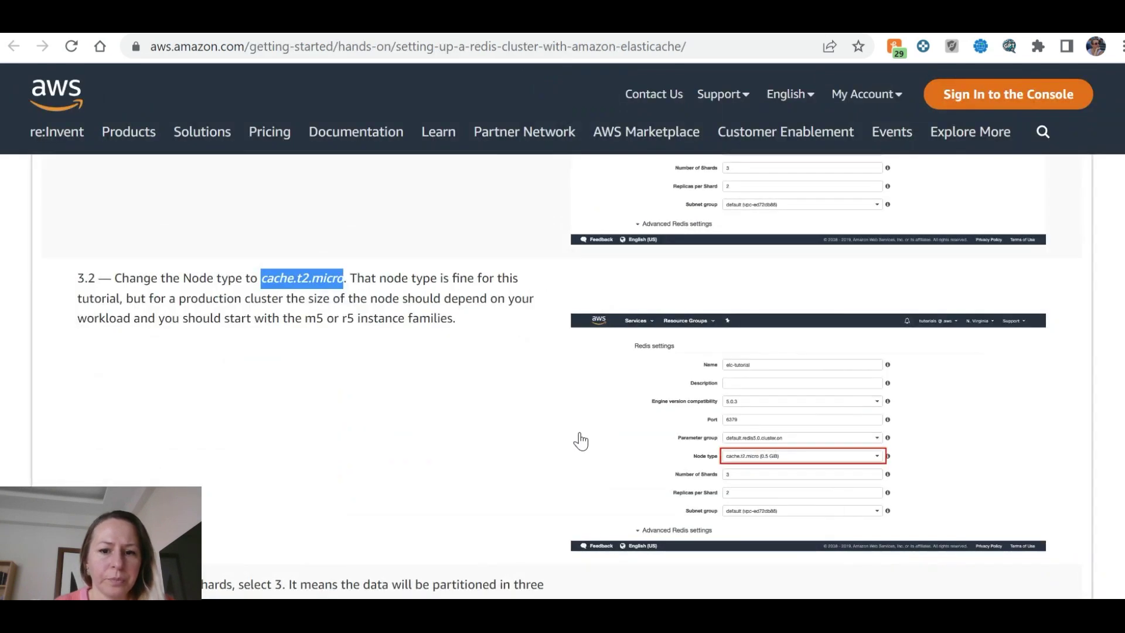
scroll(581, 440, down, 5)
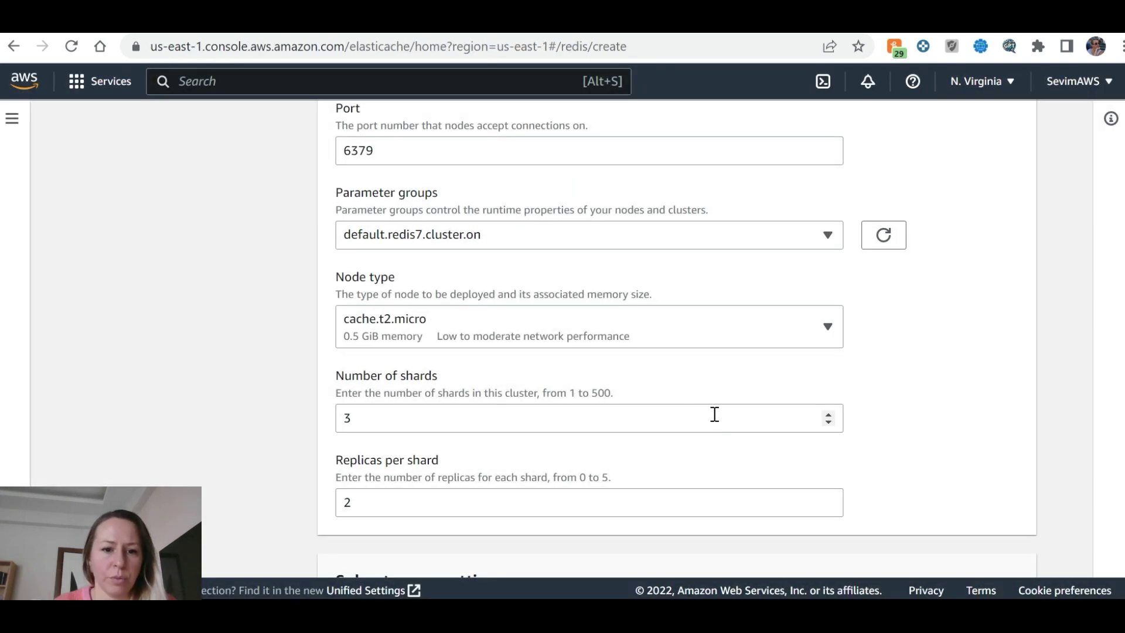
scroll(686, 387, down, 3)
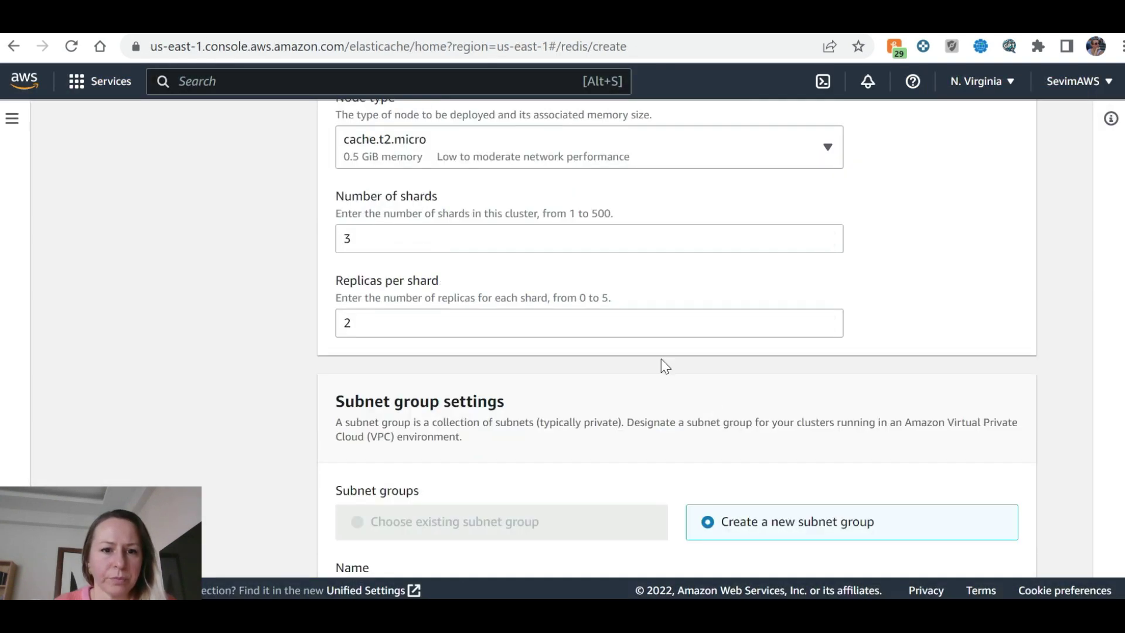
click(381, 239)
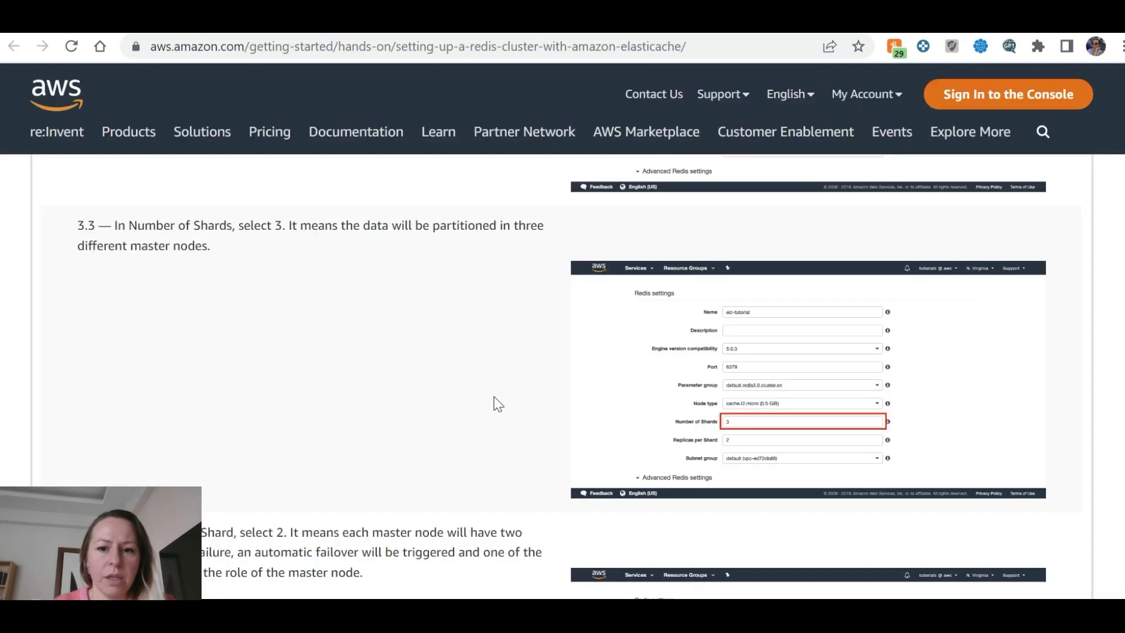
scroll(365, 352, down, 5)
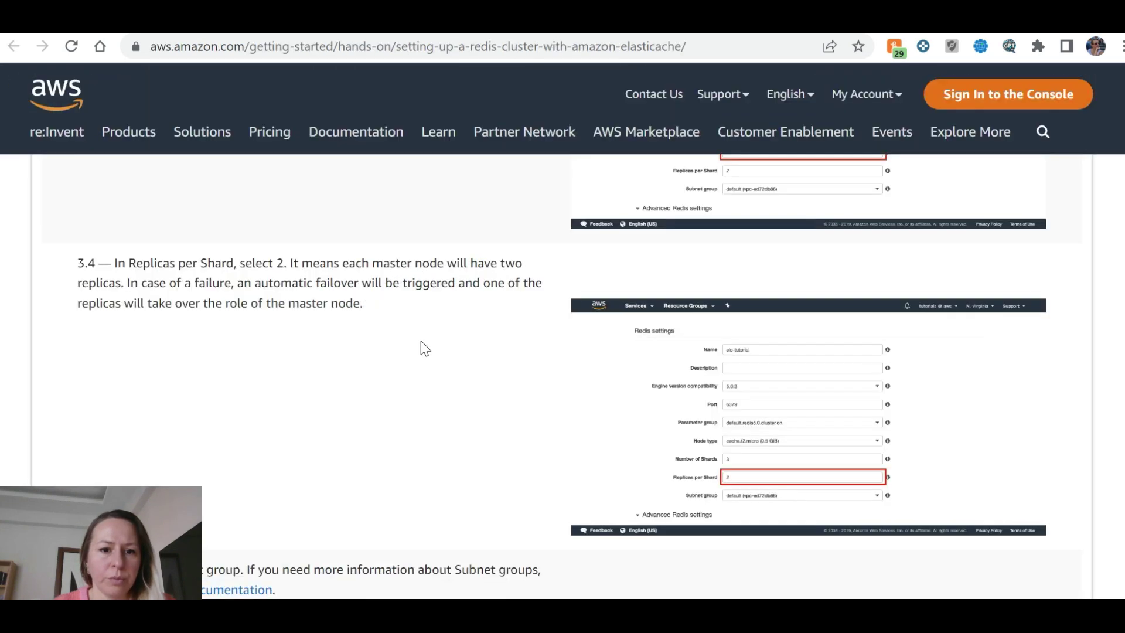
scroll(421, 340, down, 5)
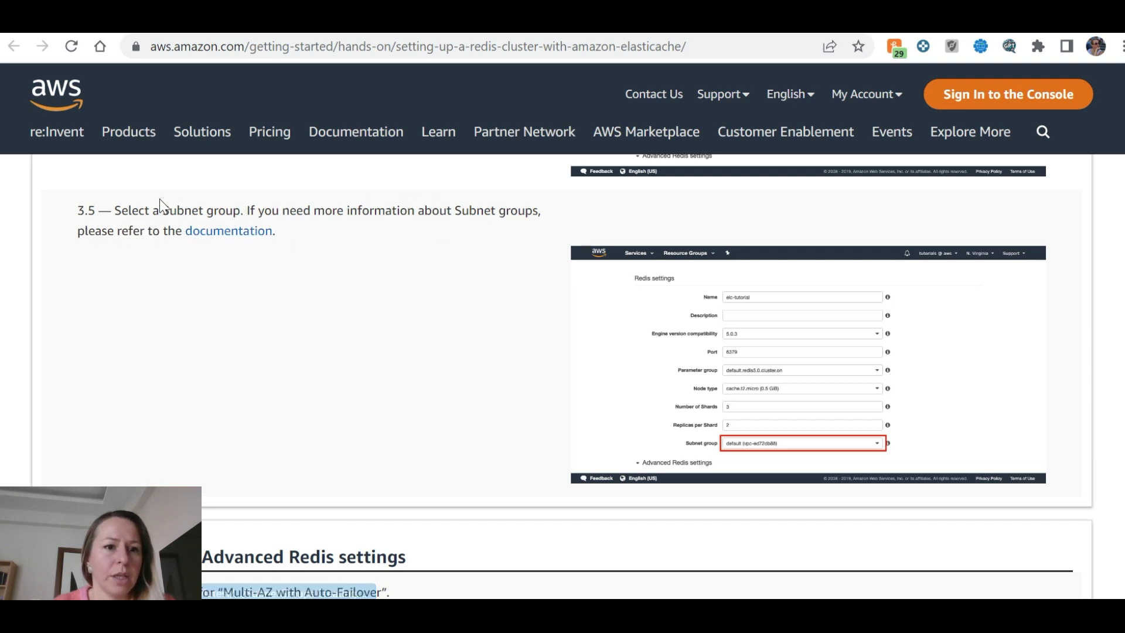
Examine the subnet group settings in the cluster form and check the tutorial up to step 4.1 for guidance on them.
key(ctrl+Tab)
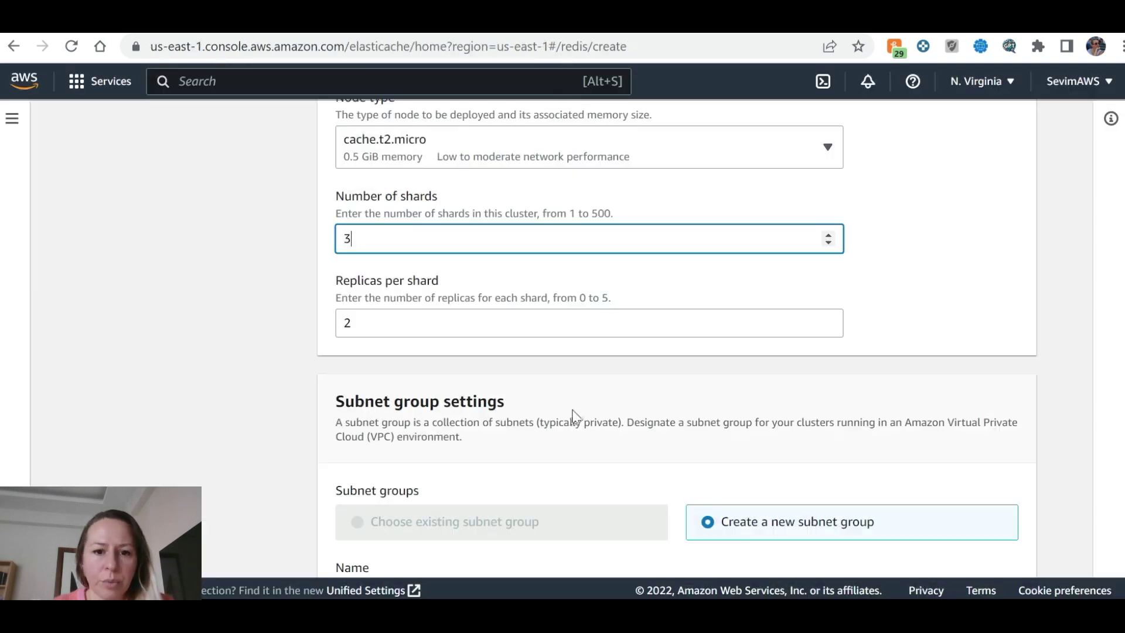
scroll(573, 413, down, 3)
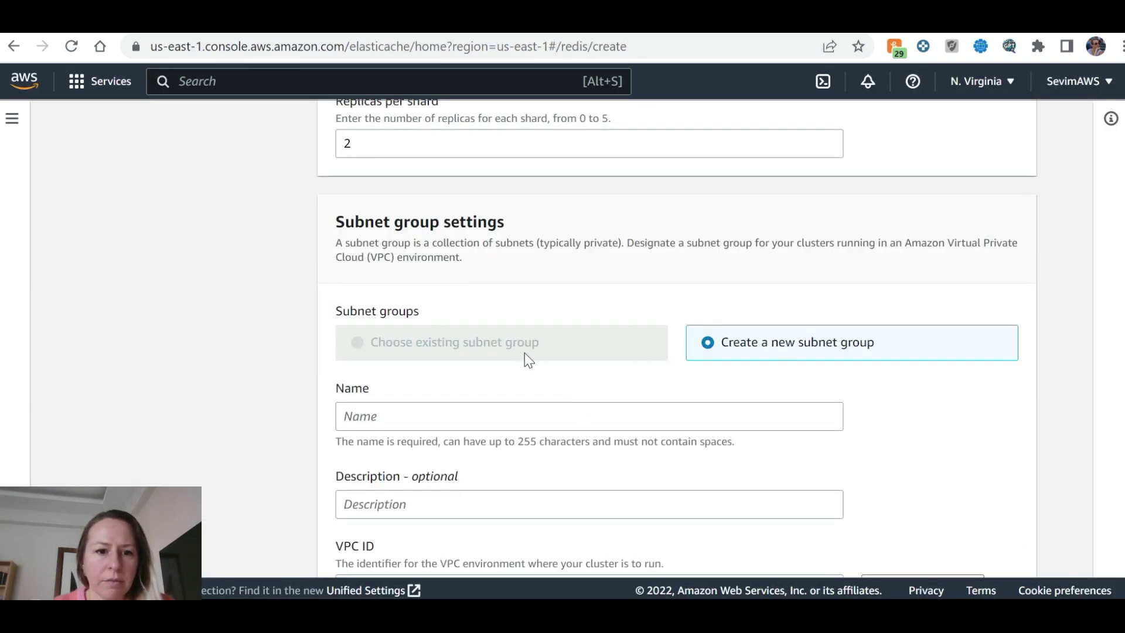
scroll(449, 372, down, 2)
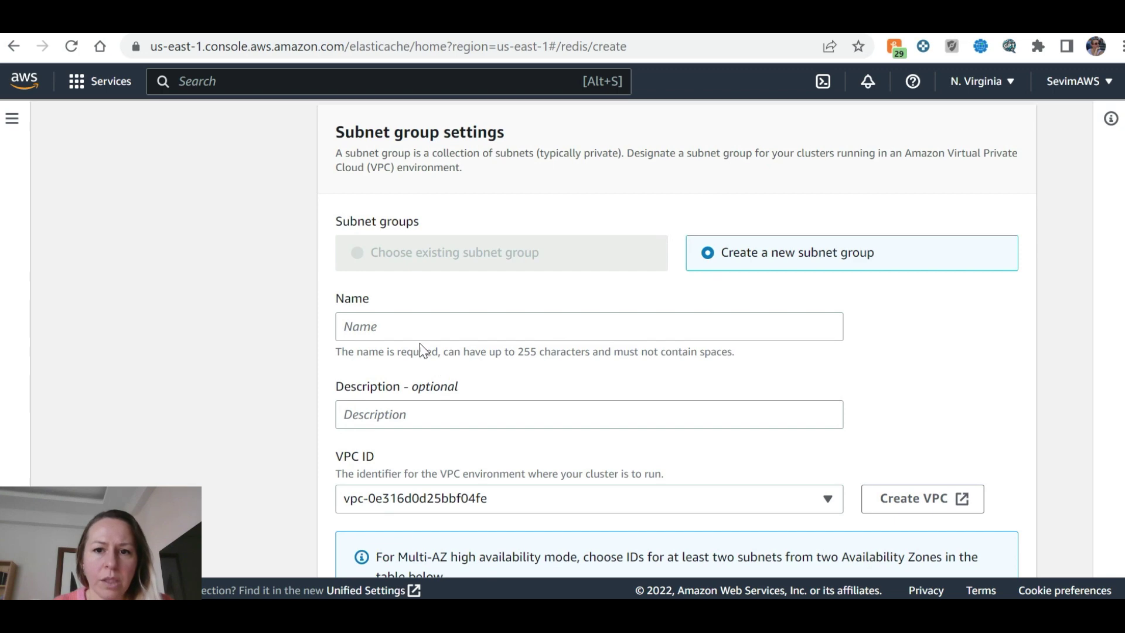
key(ctrl+shift+Tab)
scroll(820, 493, down, 5)
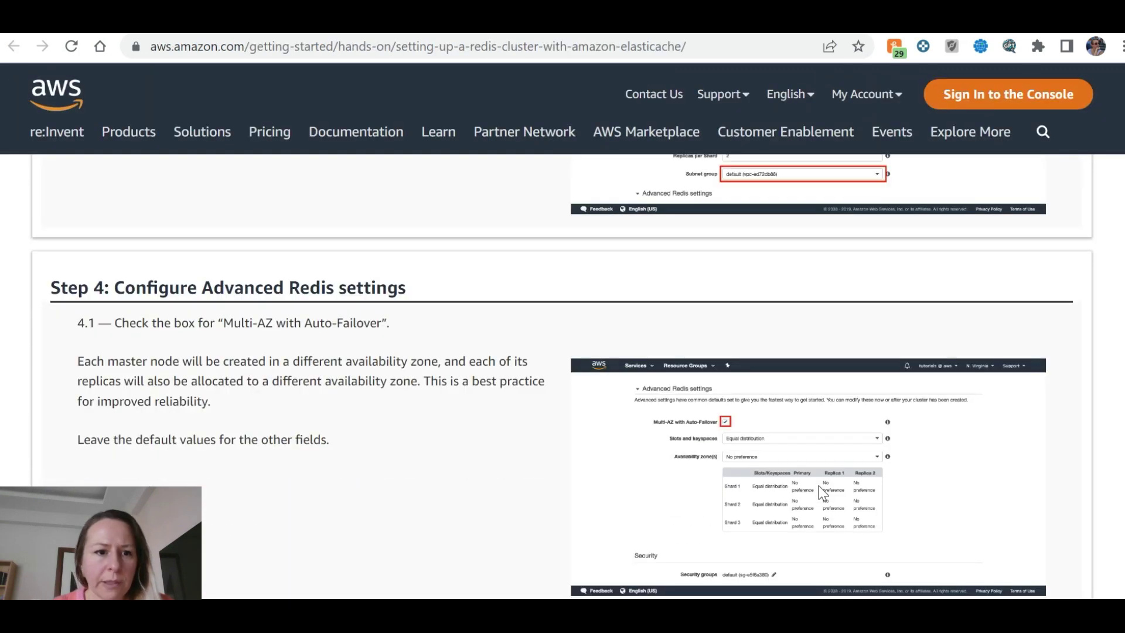
key(ctrl+Tab)
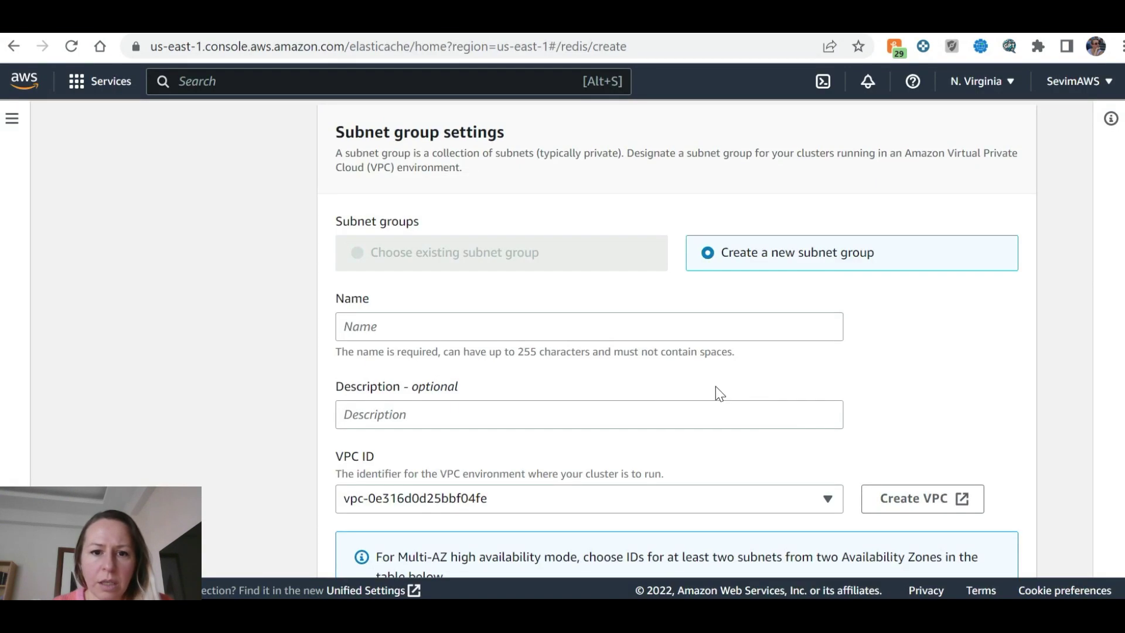
Name the new subnet group elclabsabnet.
click(463, 332)
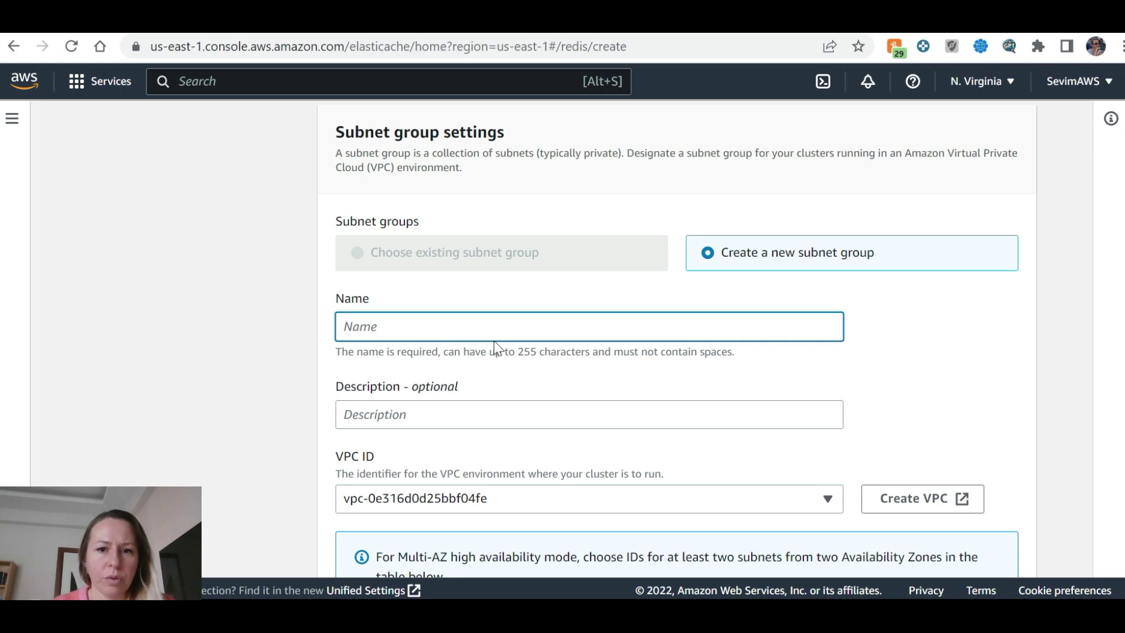
scroll(494, 340, up, 2)
scroll(495, 348, up, 3)
scroll(496, 351, down, 5)
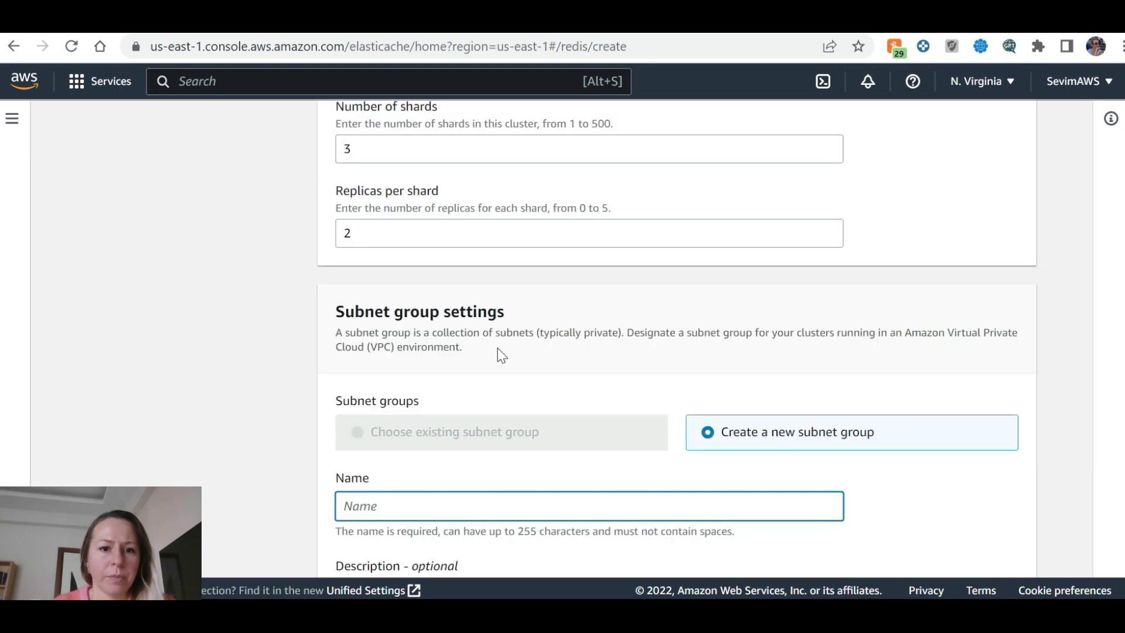
text(elc)
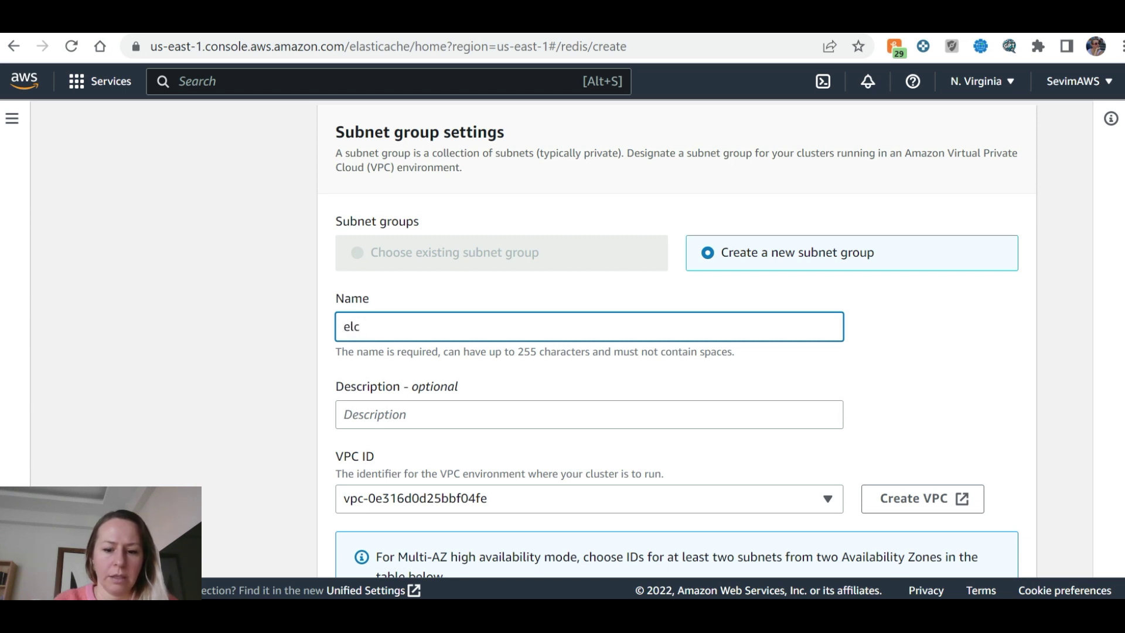
text(labsabnet)
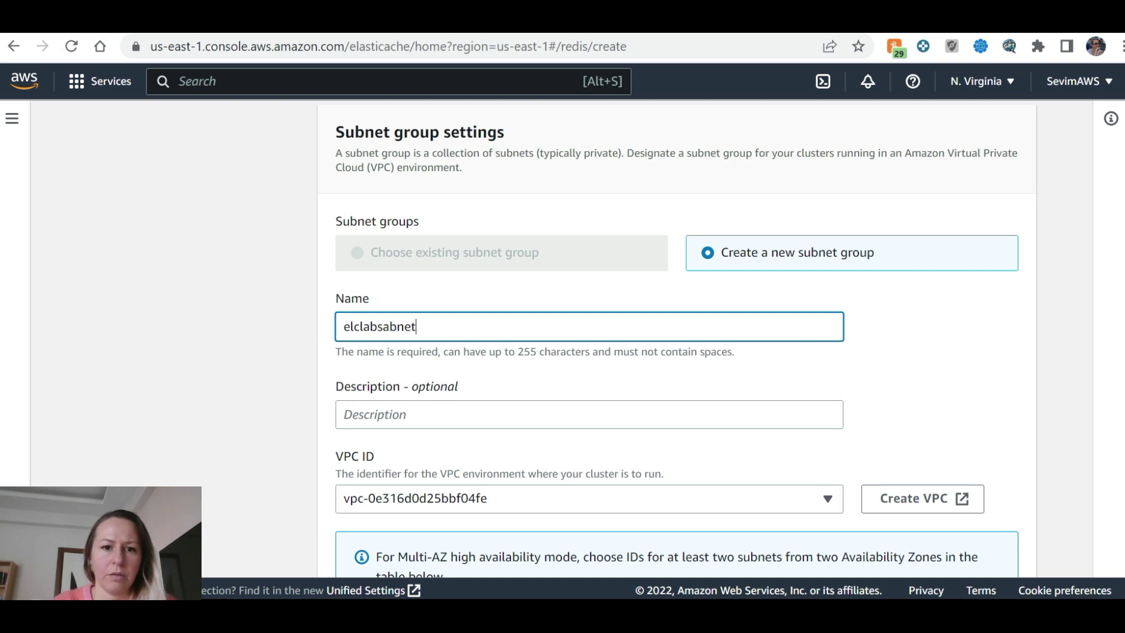
scroll(411, 385, down, 2)
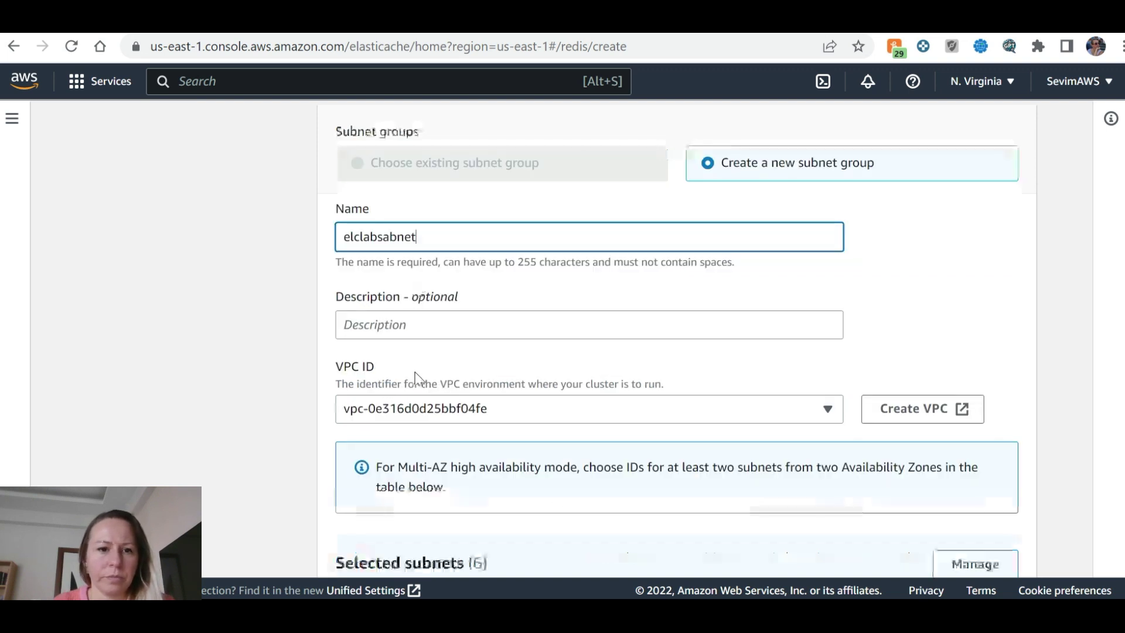
Examine the new subnet group's VPC and selected subnets, consulting tutorial step 4.1 on Multi-AZ with Auto-Failover.
scroll(421, 337, down, 3)
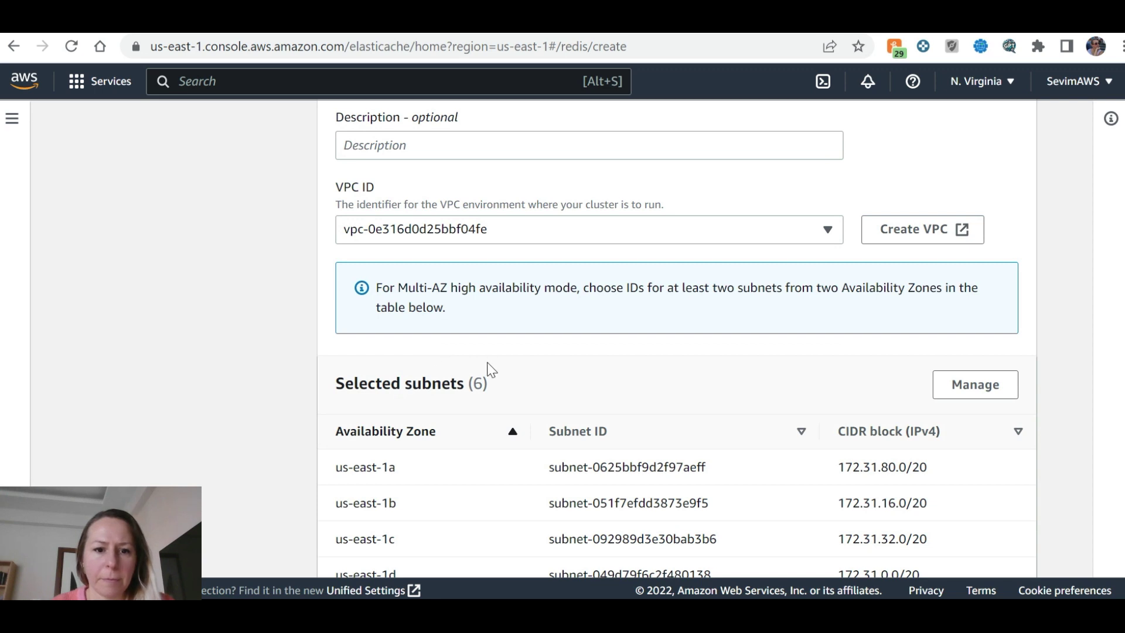
key(ctrl+Tab)
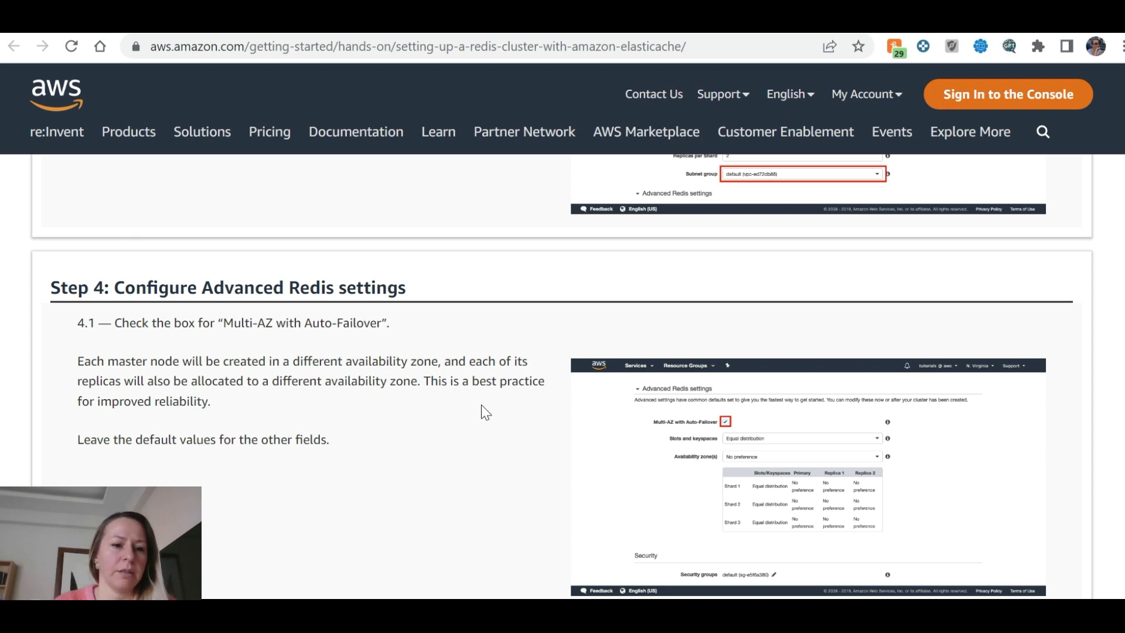
scroll(469, 409, down, 3)
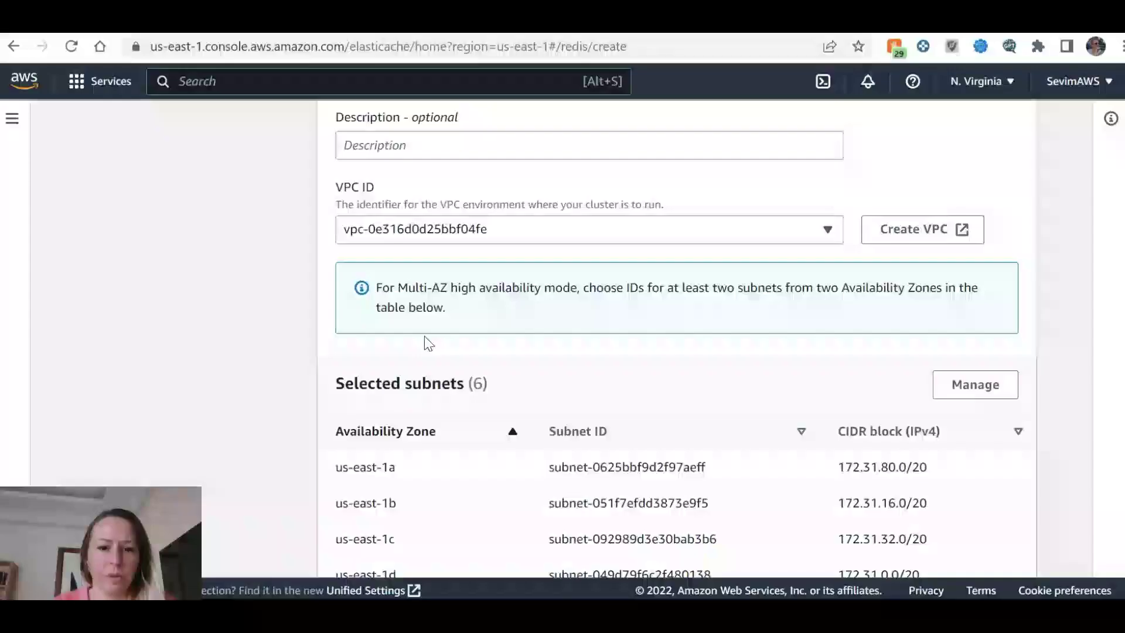
scroll(425, 334, down, 3)
scroll(962, 253, up, 3)
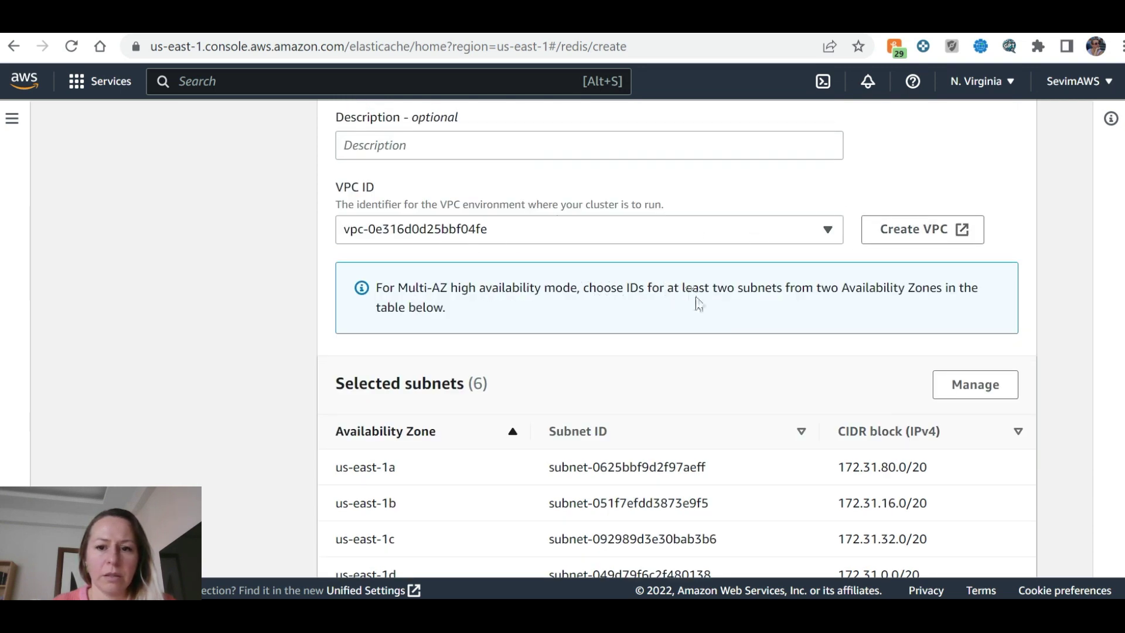
scroll(714, 310, down, 3)
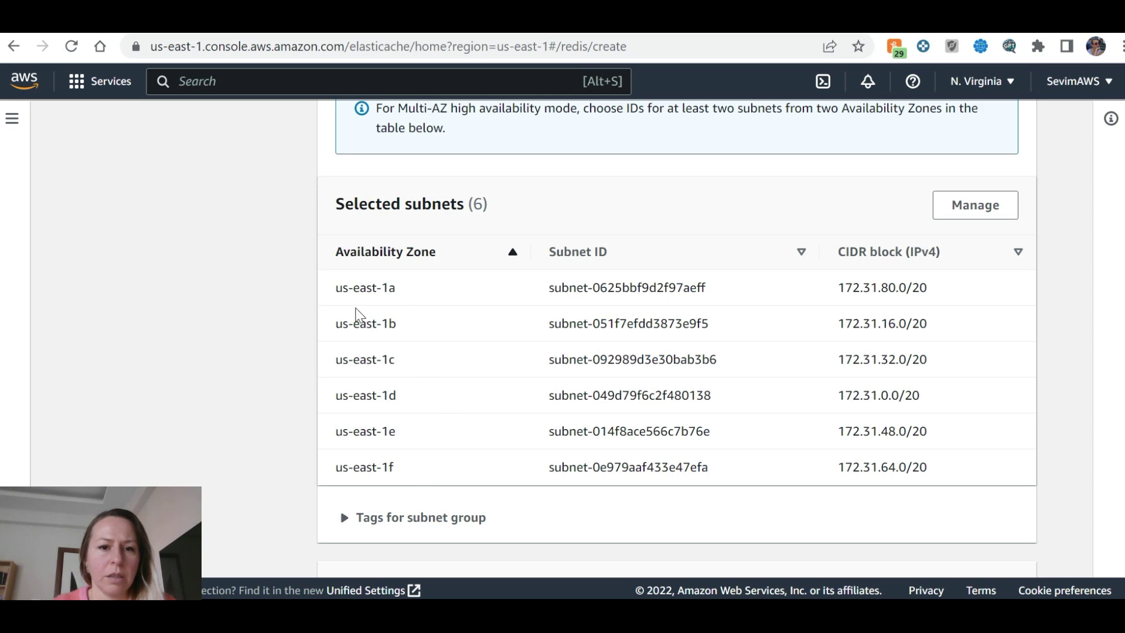
key(ctrl+Tab)
key(ctrl+Tab)
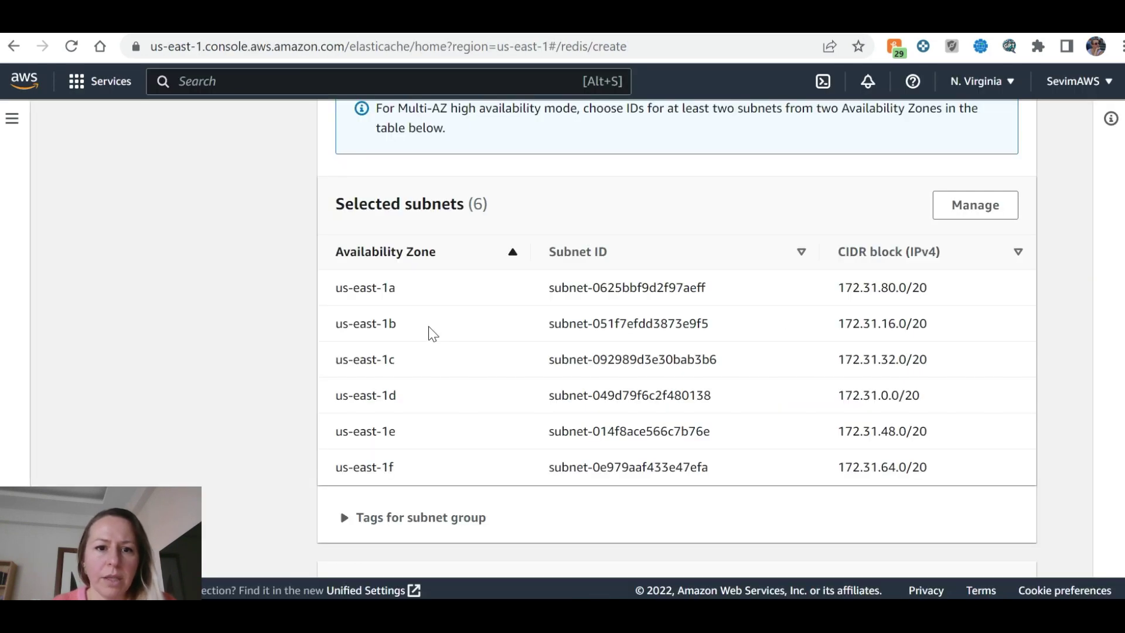
scroll(433, 331, up, 3)
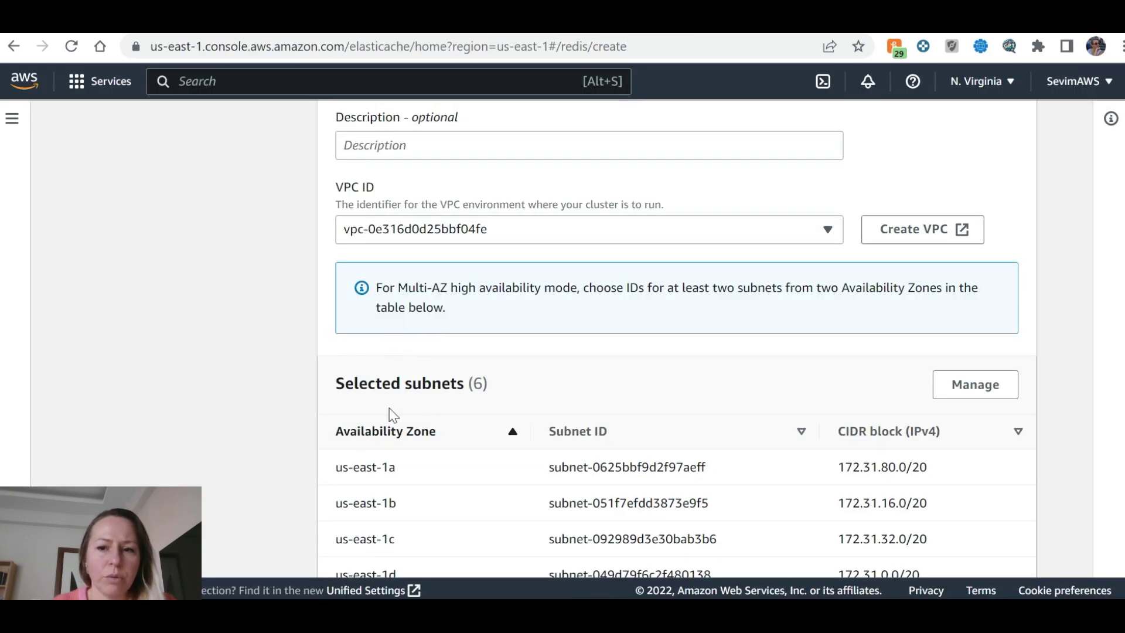
scroll(655, 402, up, 3)
scroll(421, 312, down, 5)
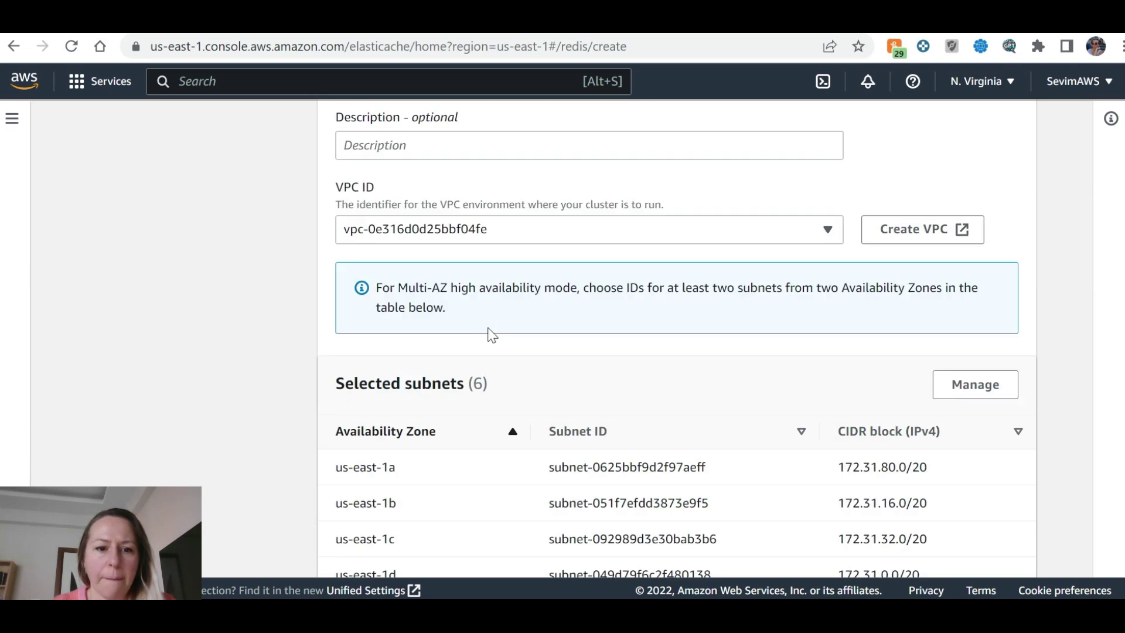
scroll(547, 295, down, 2)
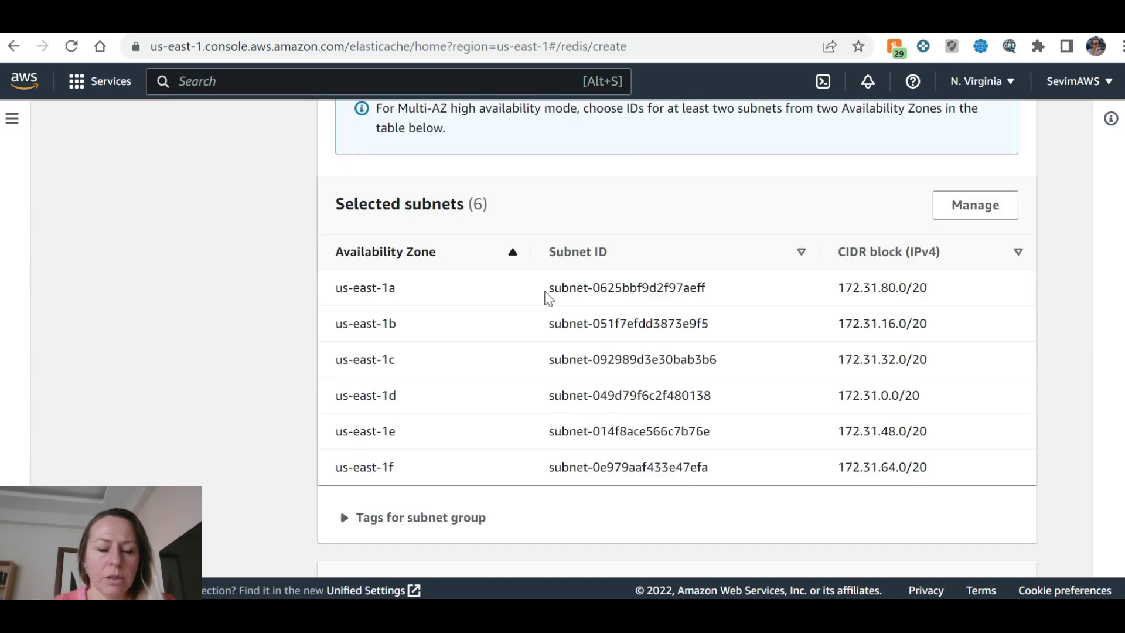
scroll(479, 399, down, 3)
scroll(489, 415, down, 2)
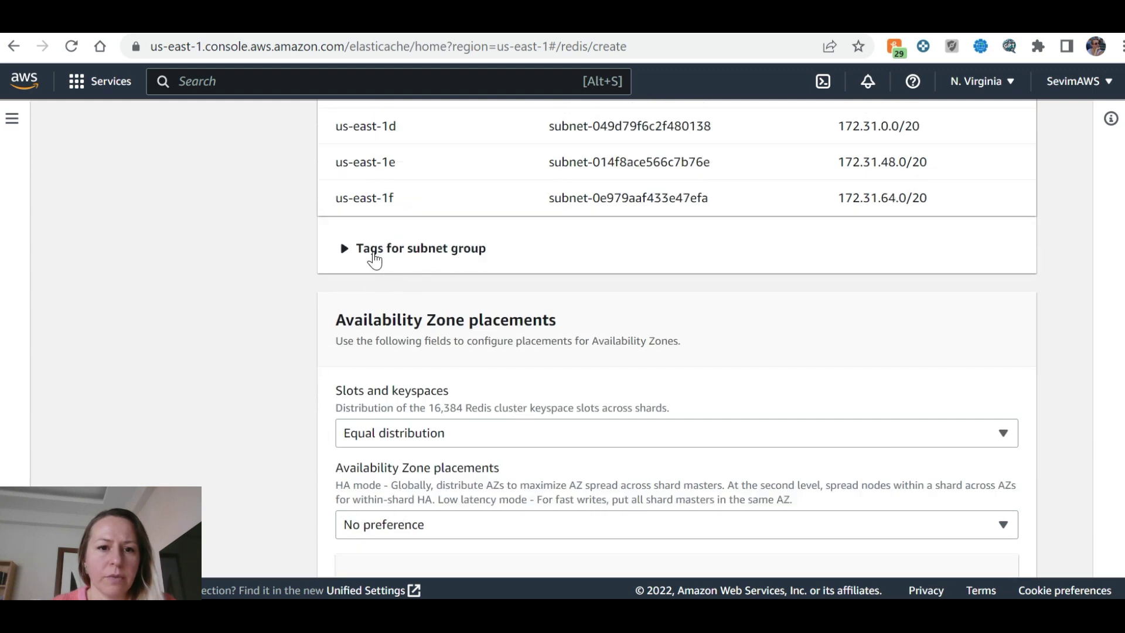
Compare the Availability Zone placements with tutorial step 4 and read step 5.1 on choosing a security group.
scroll(442, 310, down, 3)
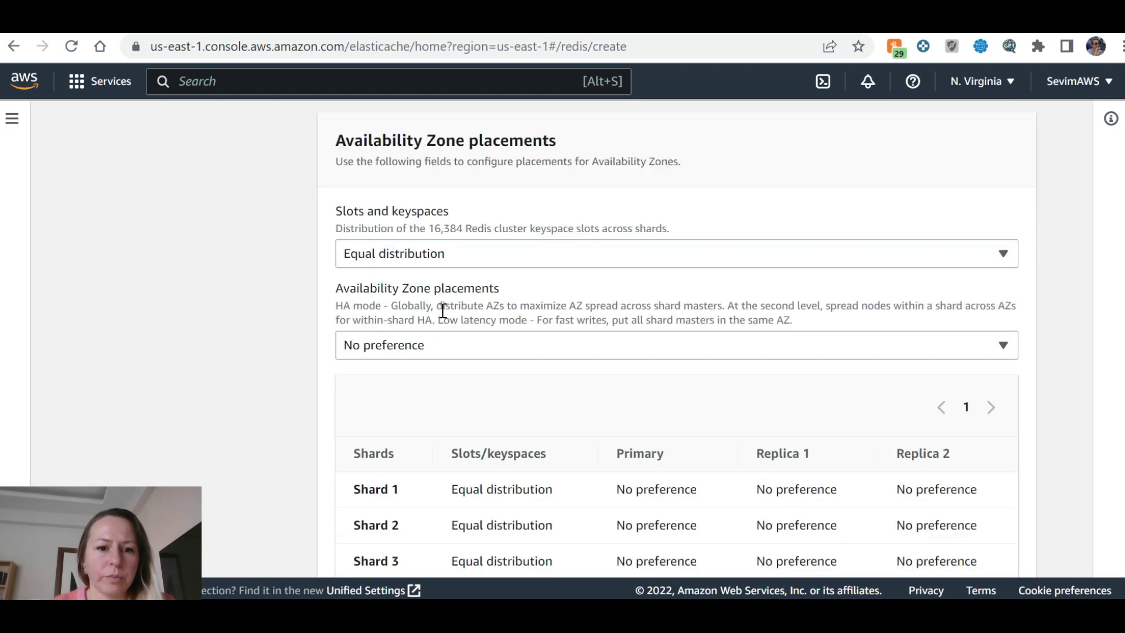
key(ctrl+Tab)
scroll(397, 355, down, 2)
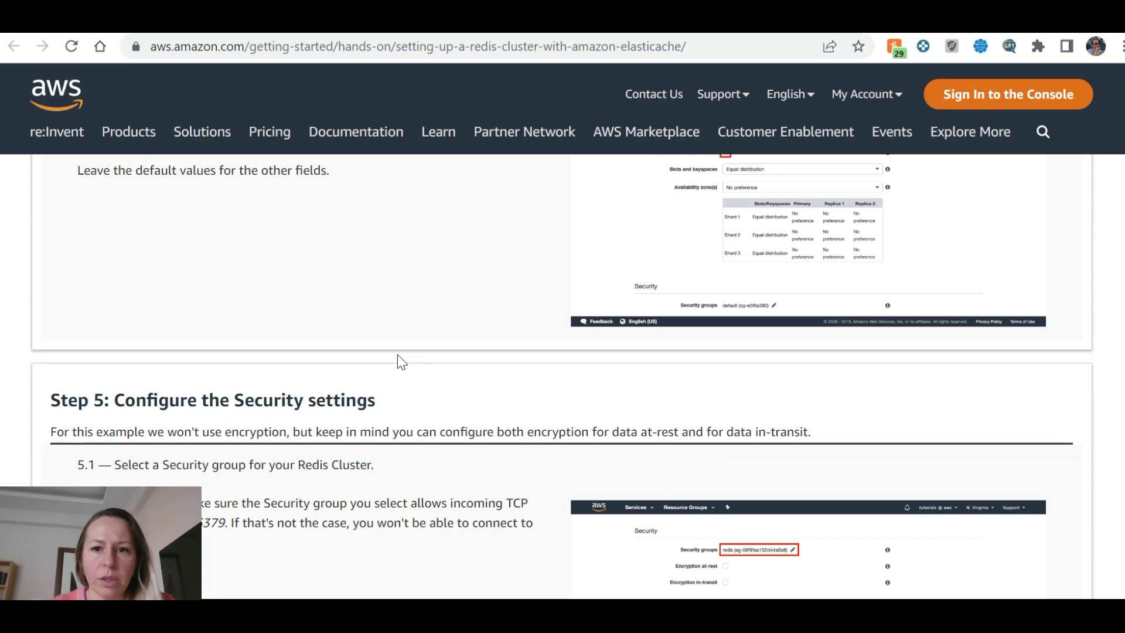
scroll(399, 360, up, 2)
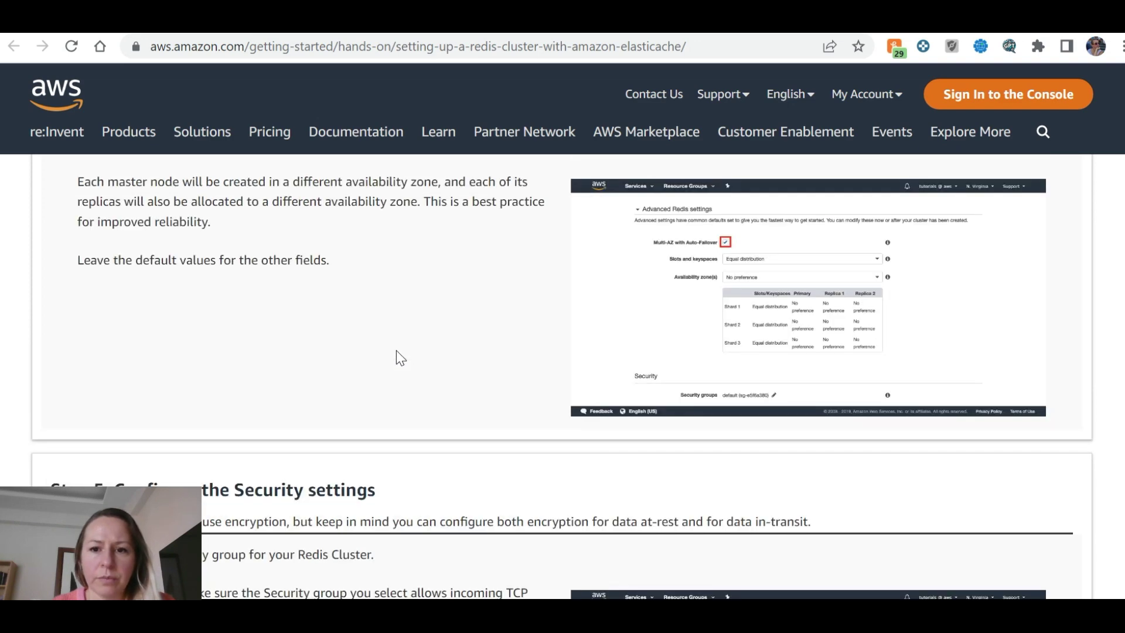
scroll(397, 355, down, 2)
key(ctrl+Tab)
scroll(545, 382, down, 2)
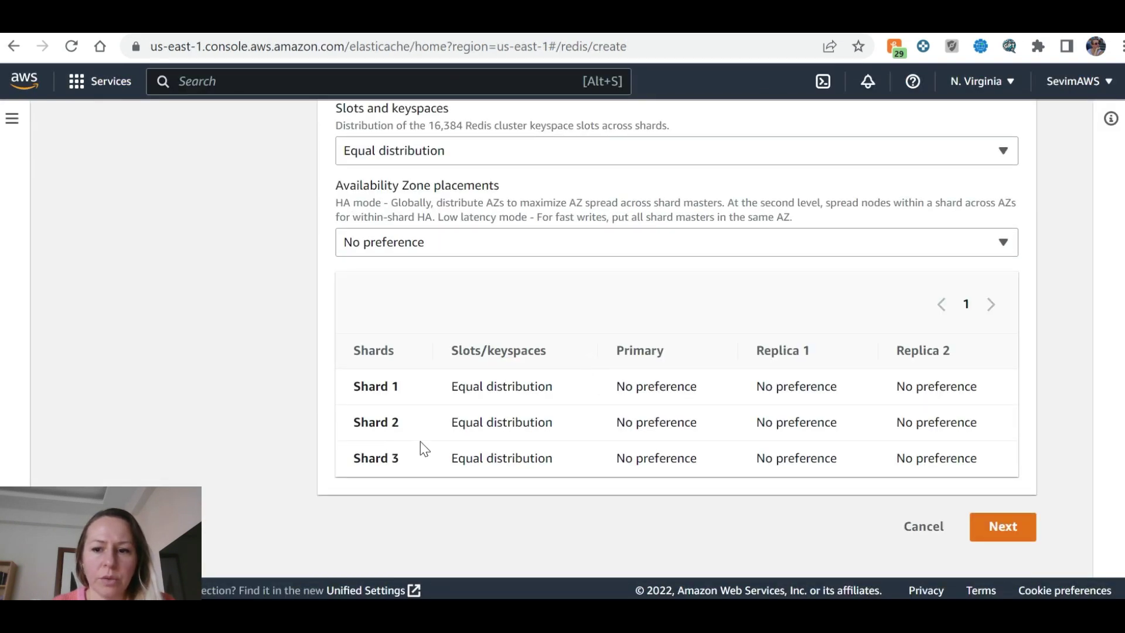
key(ctrl+Tab)
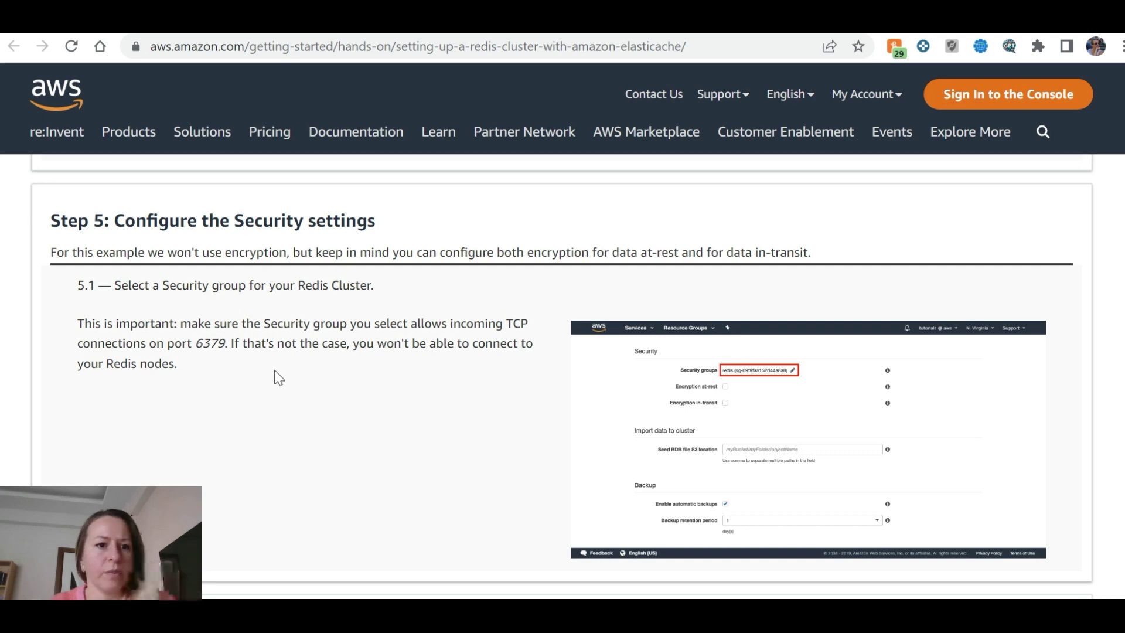
scroll(279, 378, up, 6)
scroll(277, 368, down, 1)
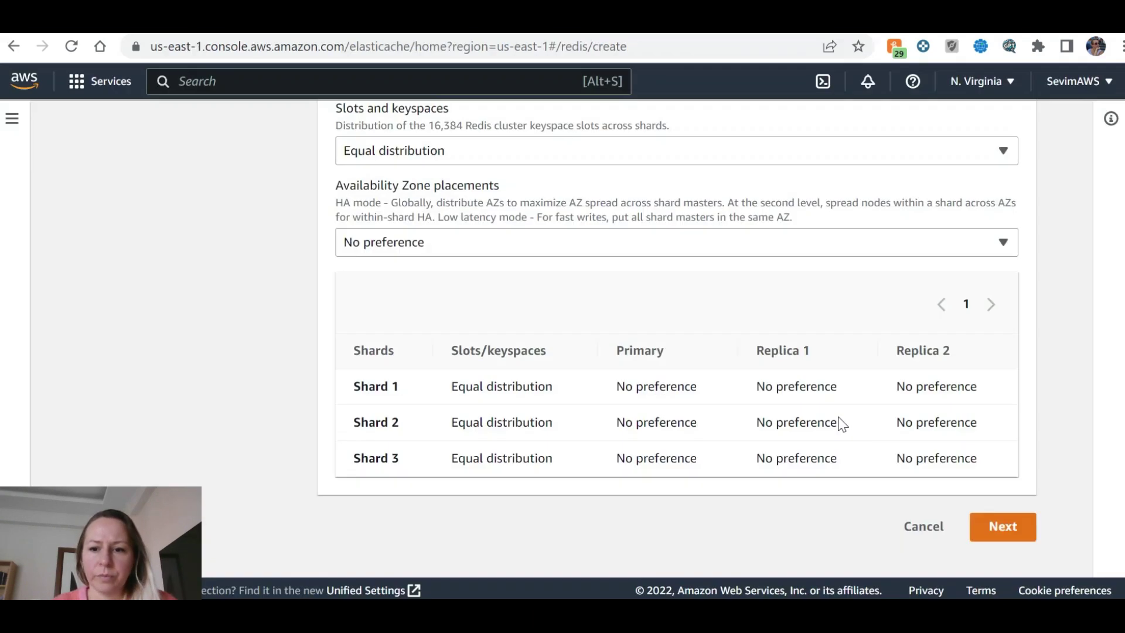
Continue to the advanced settings and look through the security, backup, logs and tags sections.
scroll(840, 418, up, 1)
click(1007, 547)
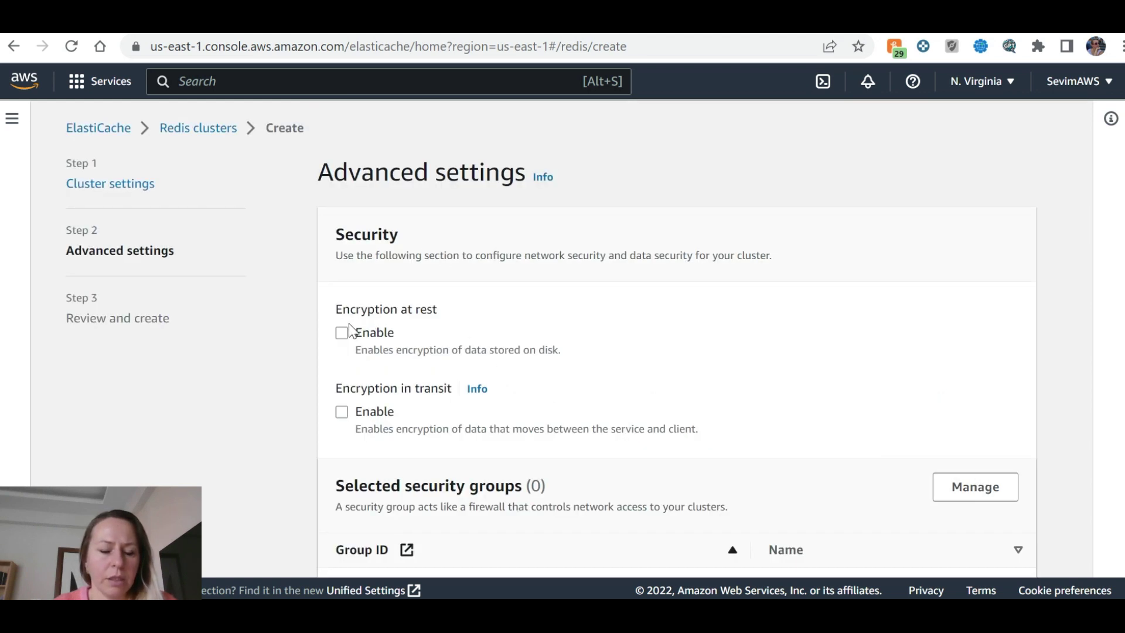
scroll(349, 334, down, 3)
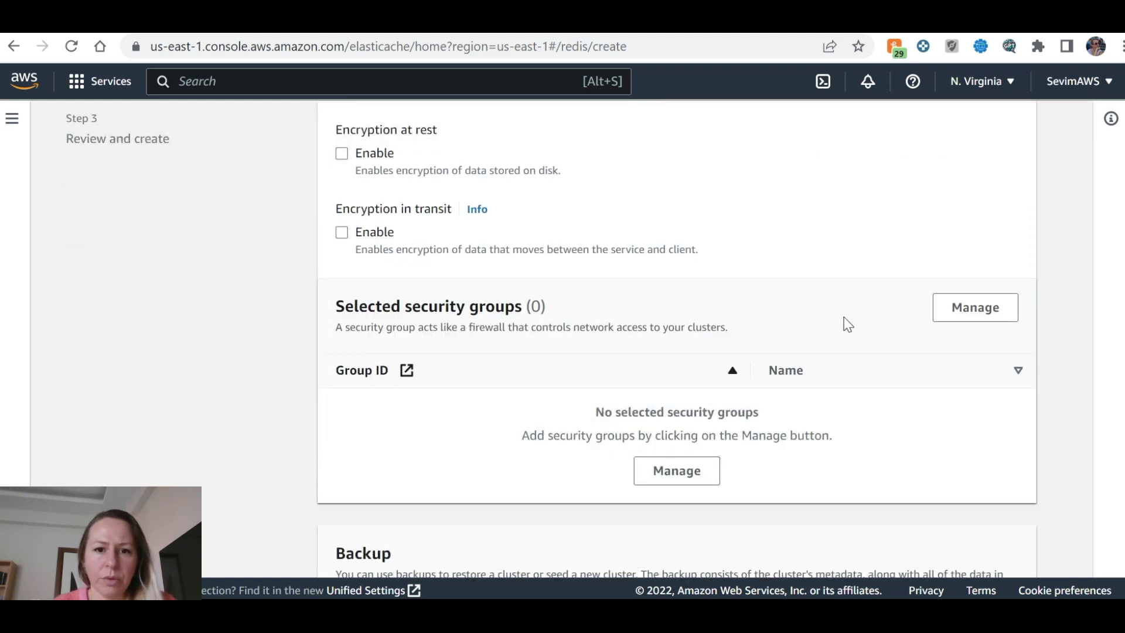
scroll(469, 314, down, 5)
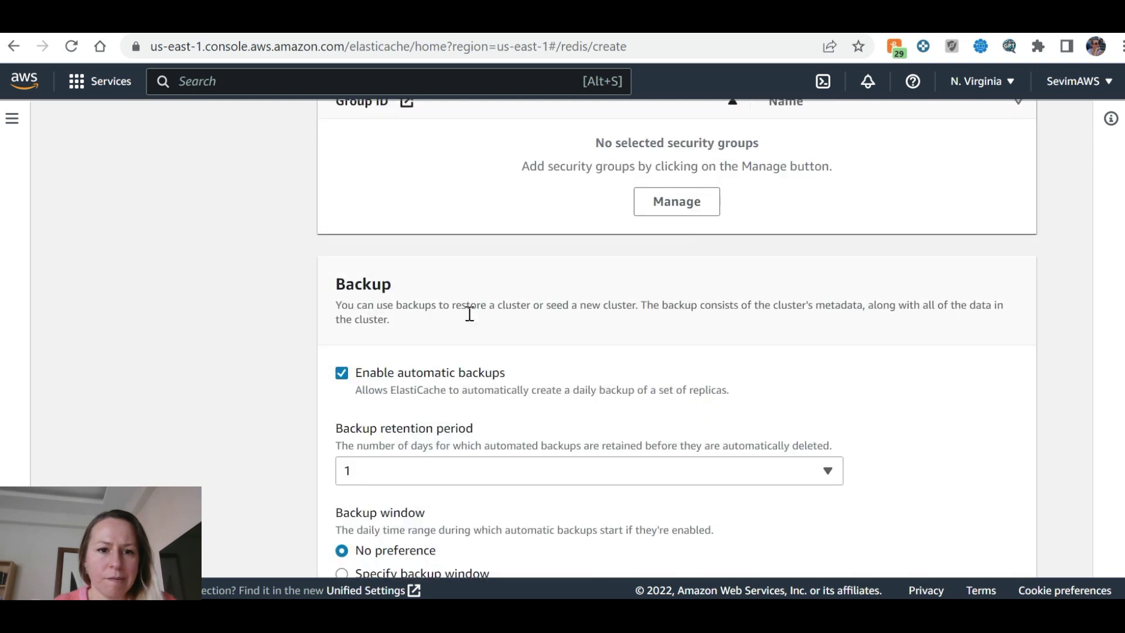
scroll(589, 273, up, 5)
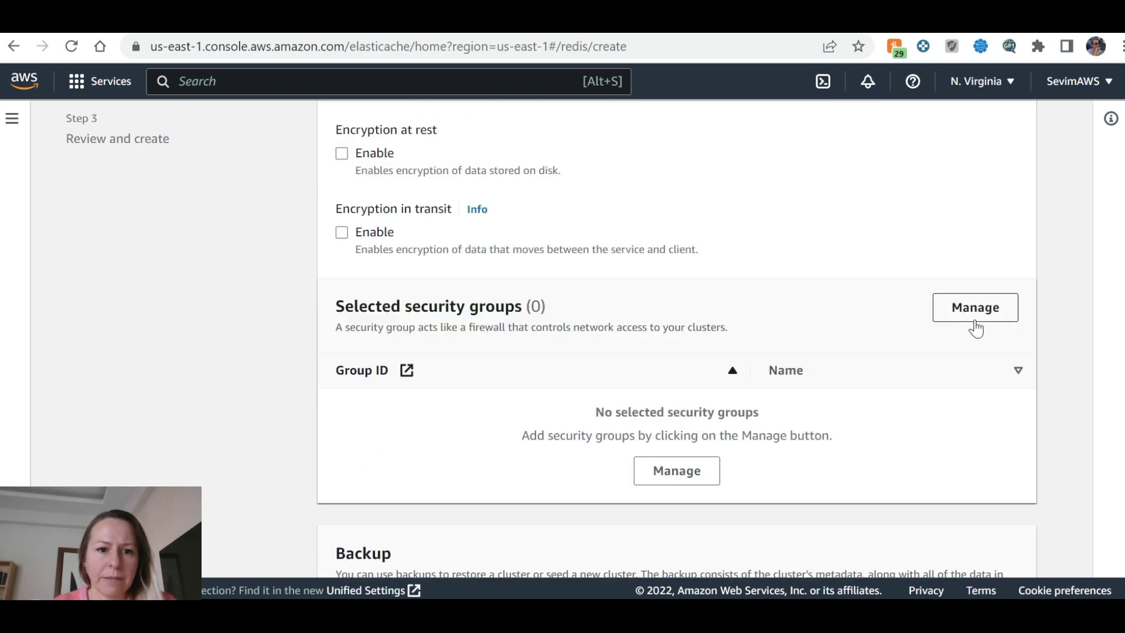
scroll(466, 357, up, 3)
scroll(457, 350, down, 6)
scroll(455, 349, up, 6)
scroll(455, 346, down, 15)
scroll(811, 418, down, 2)
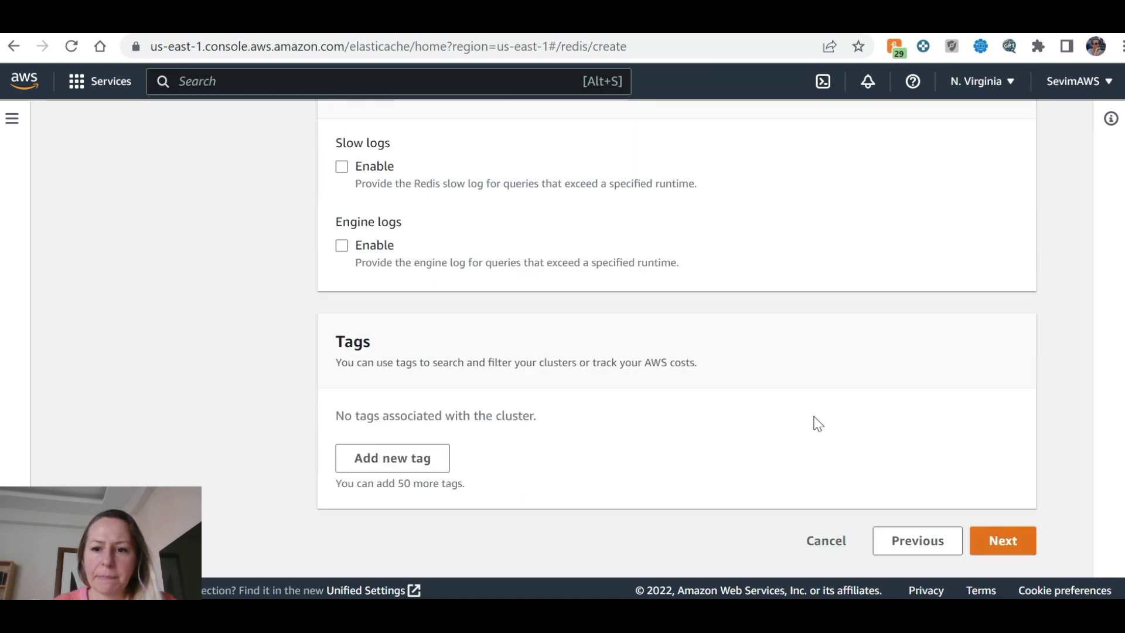
Return to the cluster settings and review them from cluster mode down to the subnet group settings.
click(912, 547)
scroll(556, 375, down, 4)
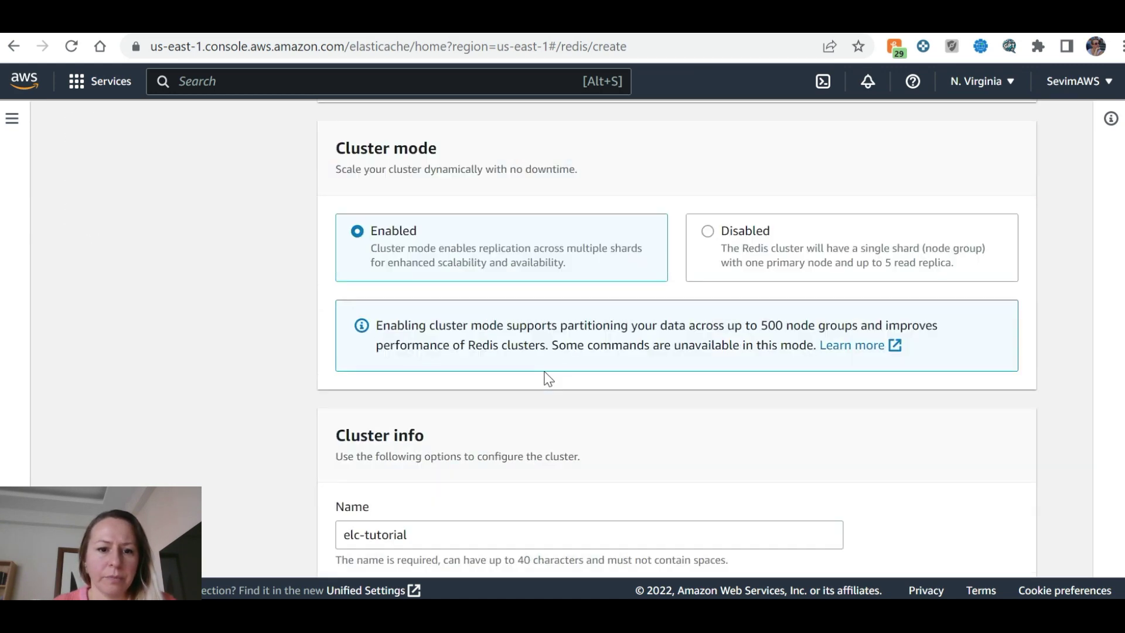
scroll(546, 378, down, 9)
scroll(431, 393, down, 3)
scroll(435, 400, down, 10)
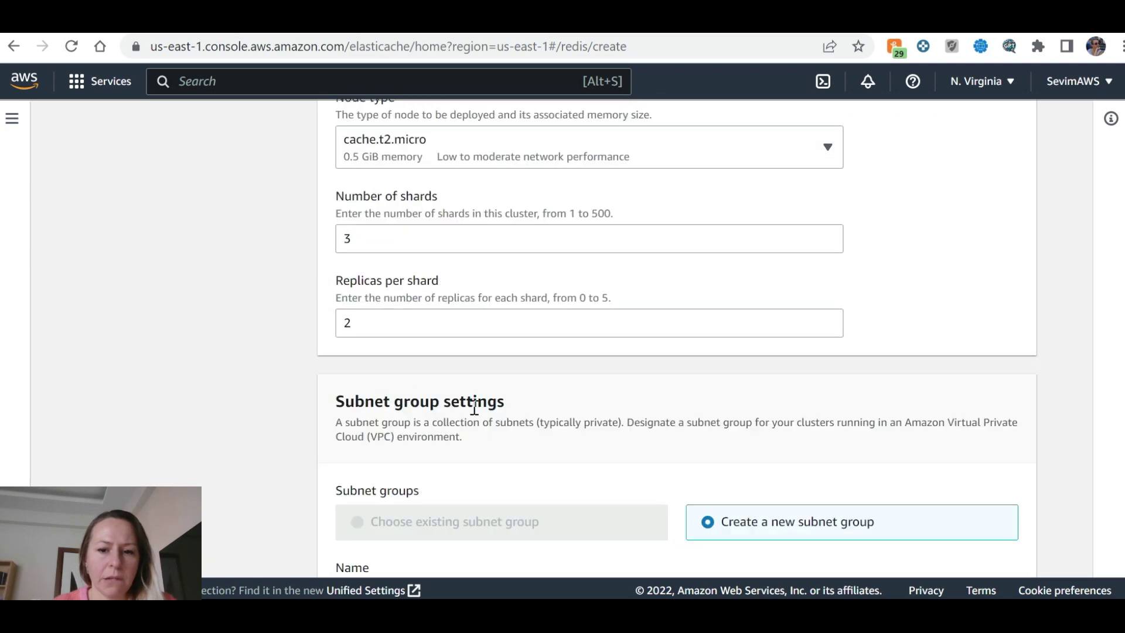
scroll(474, 408, down, 4)
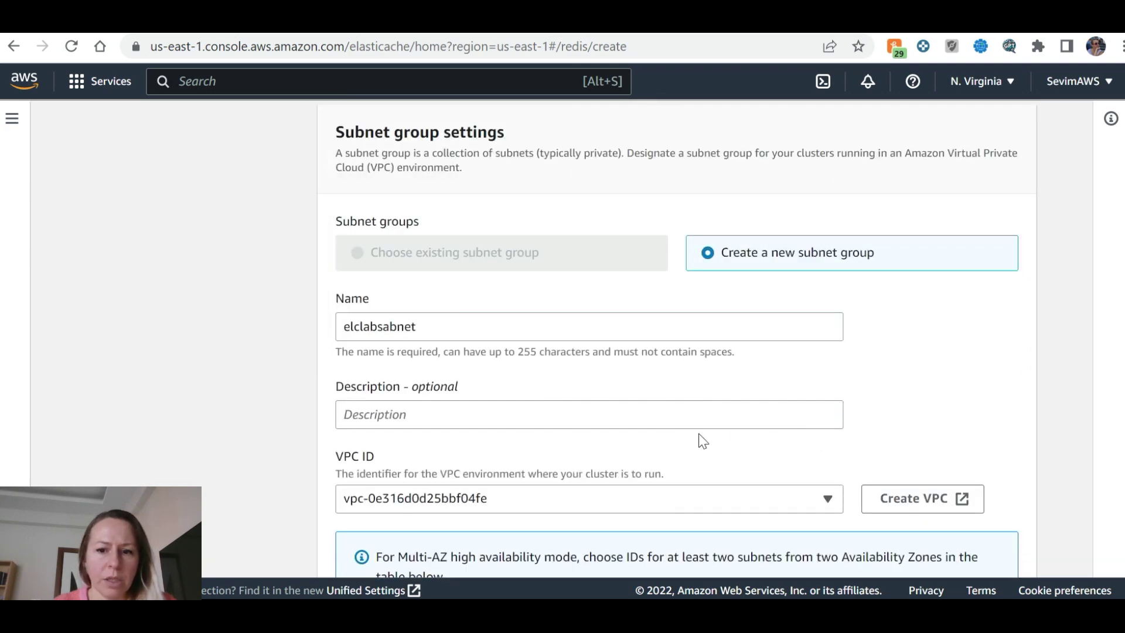
scroll(716, 381, down, 2)
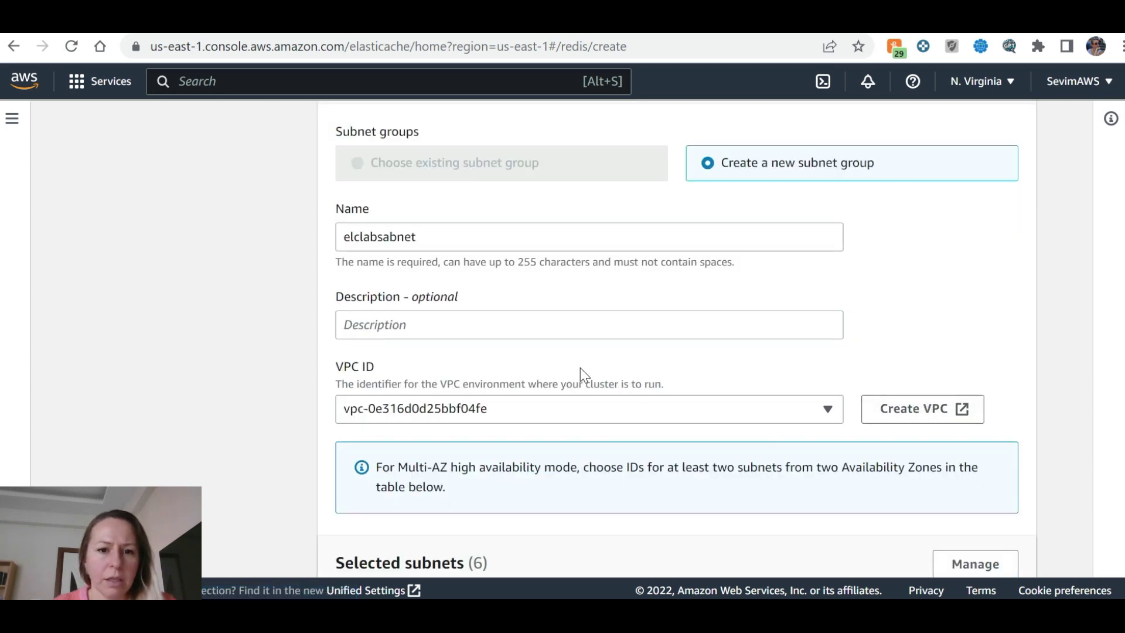
Check which VPC IDs are available for the subnet group and look over its selected subnets.
scroll(580, 368, down, 2)
click(823, 319)
click(826, 321)
click(826, 320)
click(927, 264)
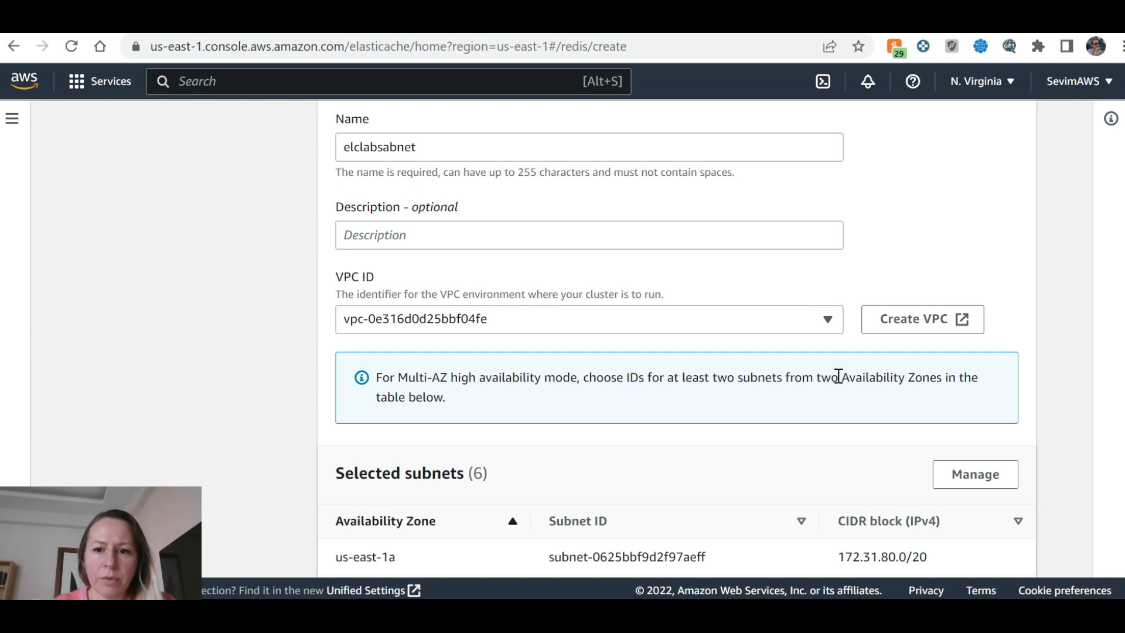
scroll(463, 414, down, 2)
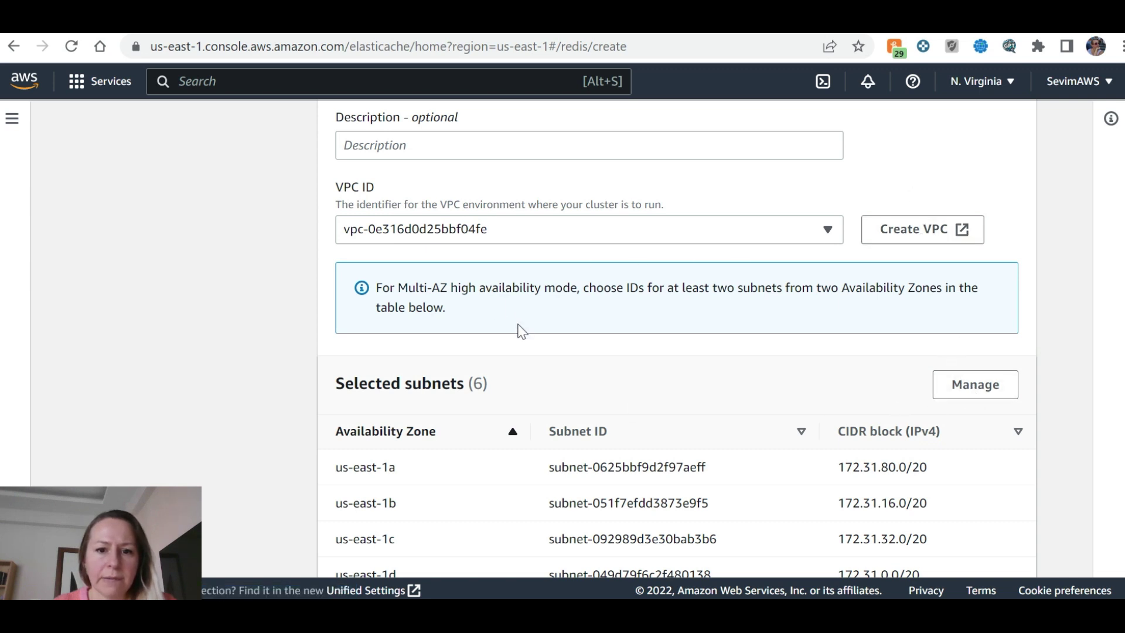
scroll(518, 334, down, 4)
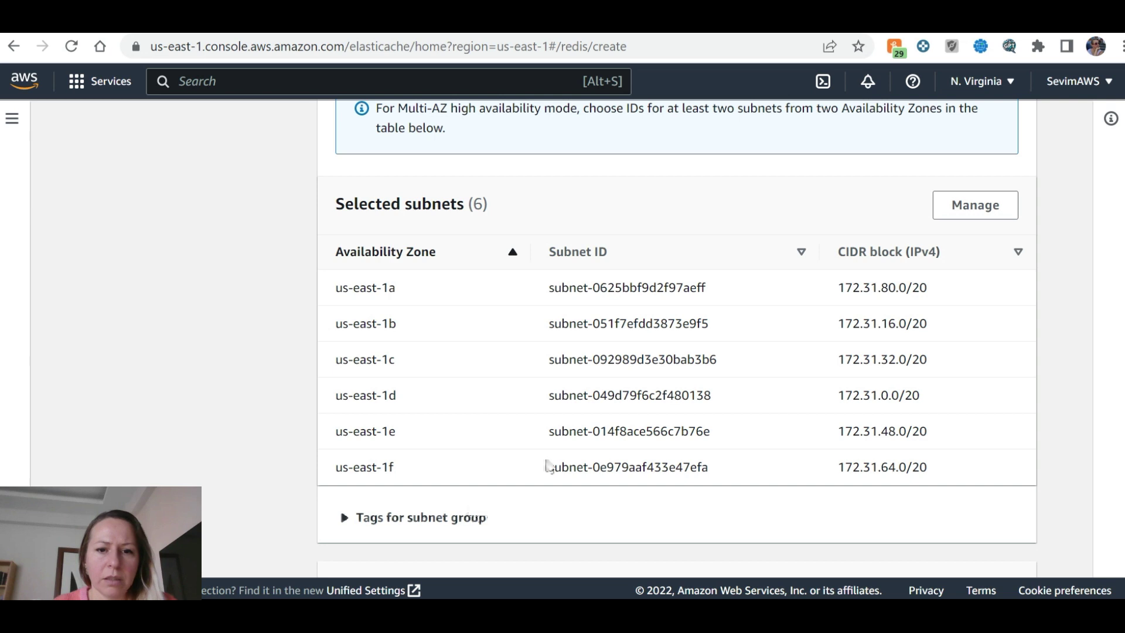
Open the form for creating a new VPC and look through its settings.
scroll(897, 188, up, 2)
click(915, 235)
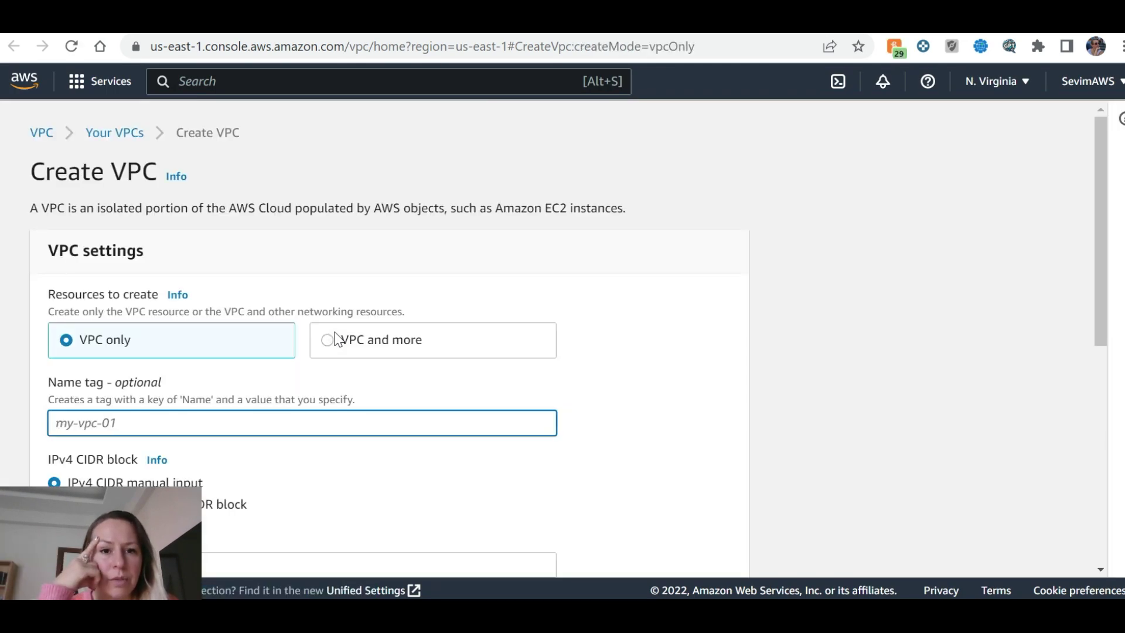
scroll(275, 238, down, 5)
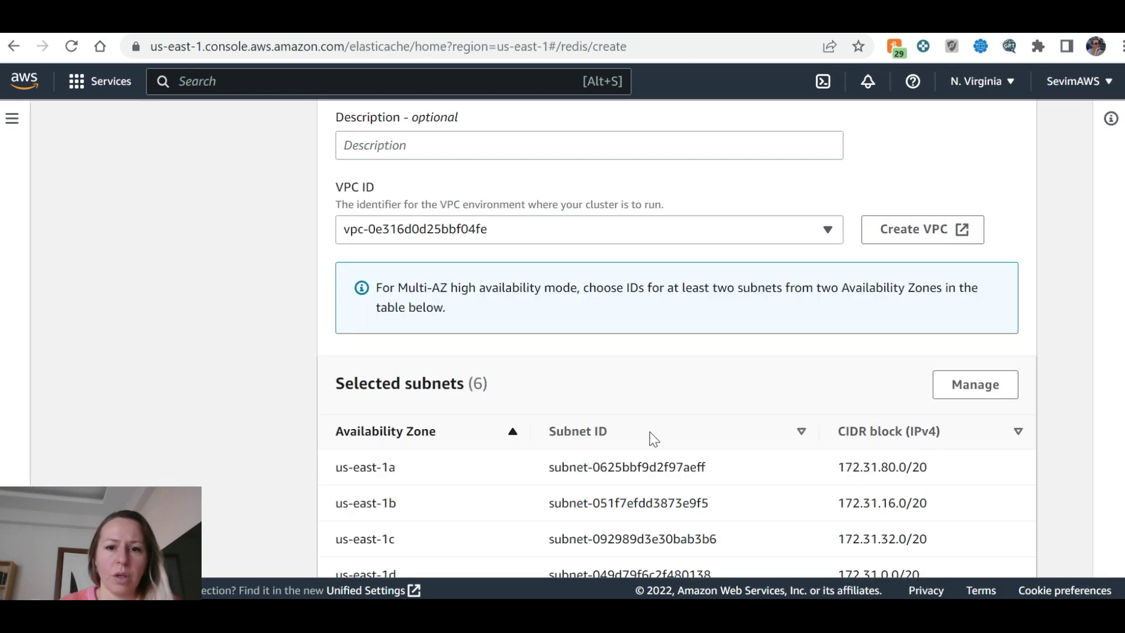
Recheck the subnet group's VPC ID choices and continue to the advanced settings with the default Availability Zone placements.
scroll(560, 361, up, 5)
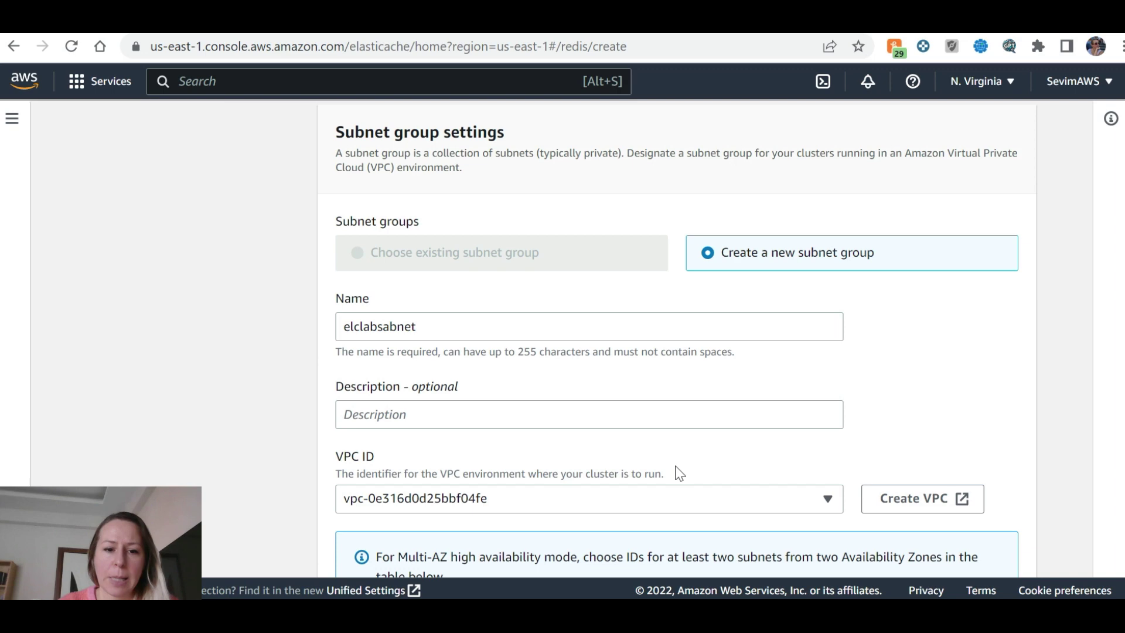
click(729, 497)
click(729, 497)
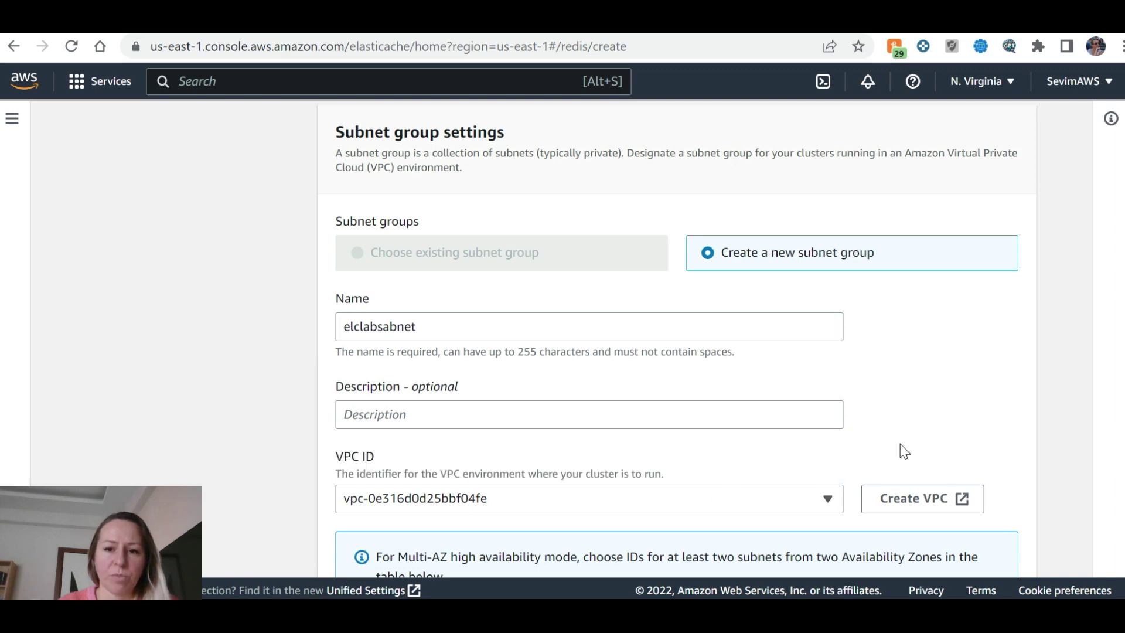
scroll(902, 443, down, 12)
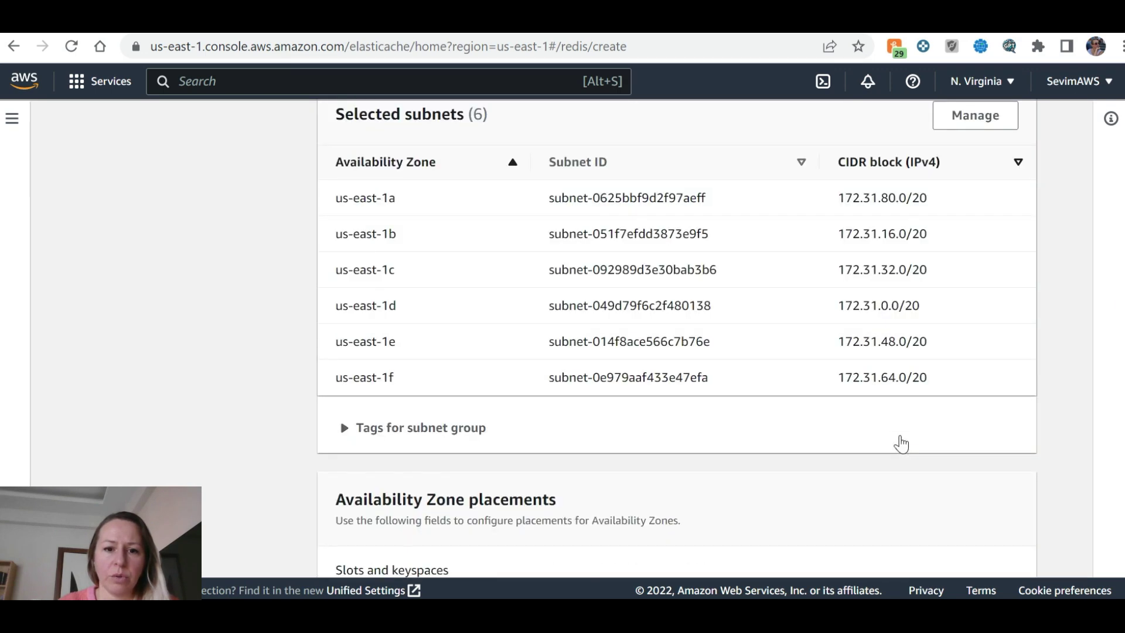
scroll(902, 443, down, 3)
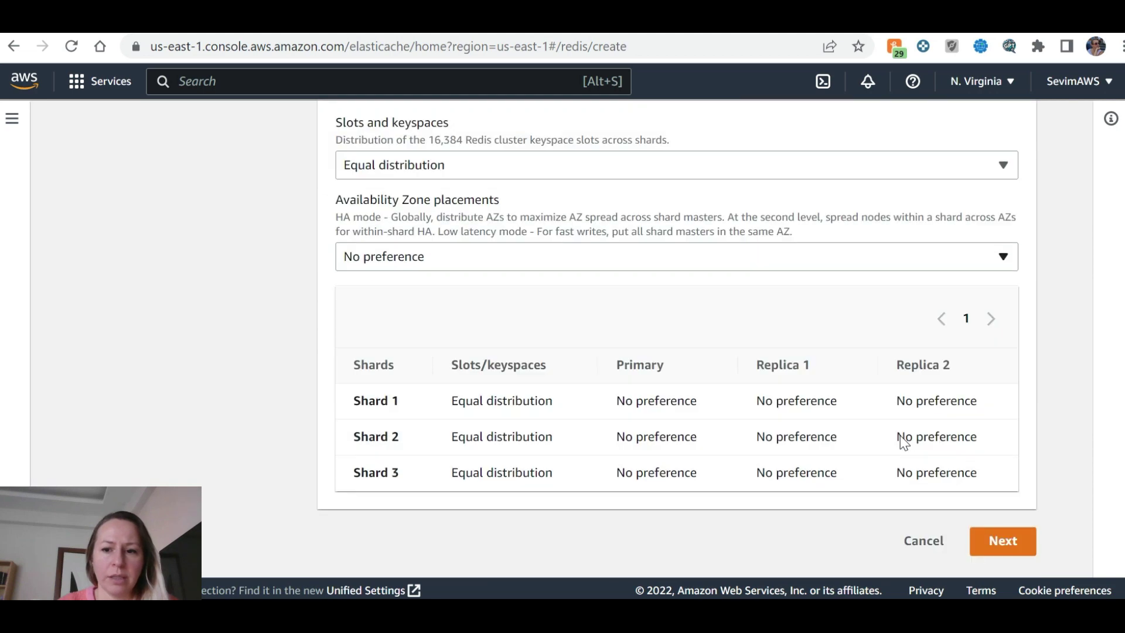
click(977, 530)
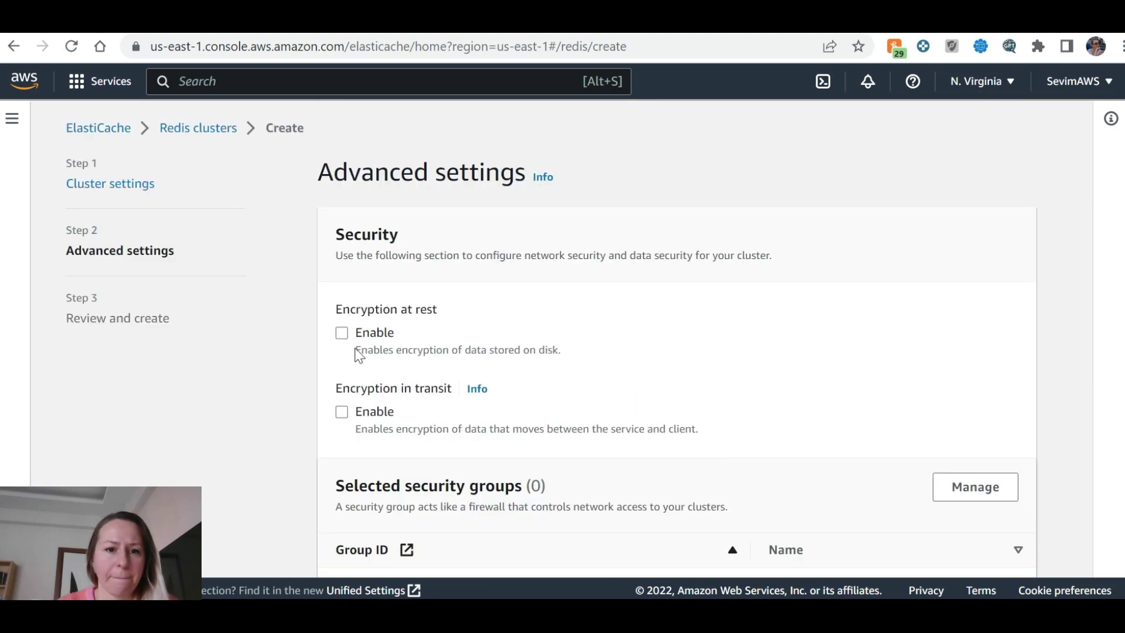
Read the tutorial's Step 5 on security settings and assign the default VPC security group to the cluster.
key(ctrl+Tab)
scroll(352, 331, down, 6)
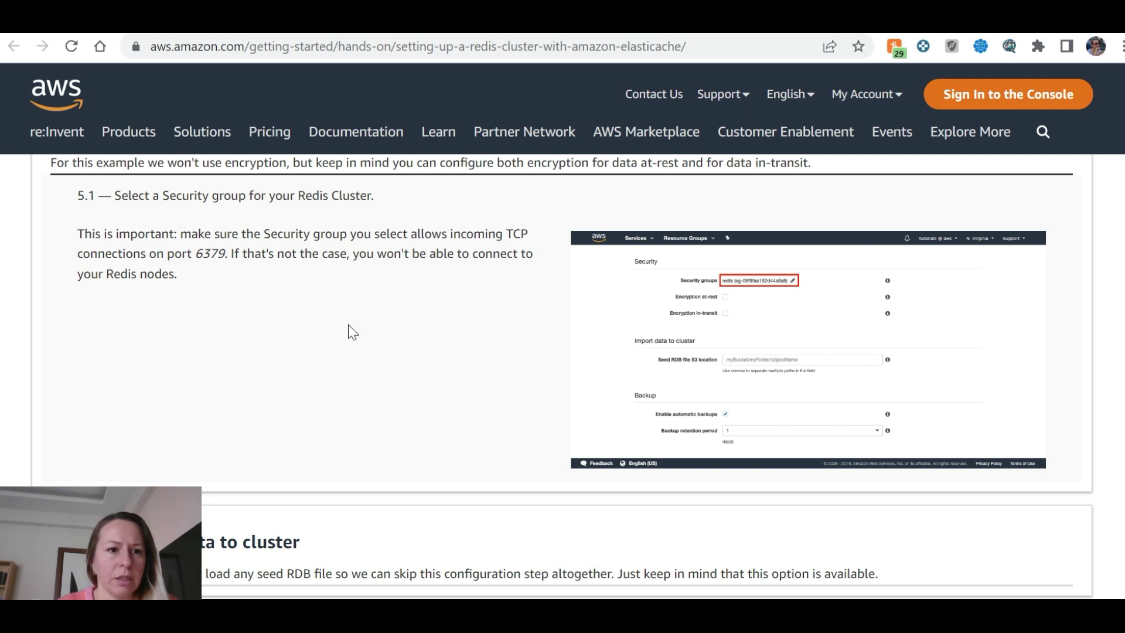
scroll(350, 330, up, 2)
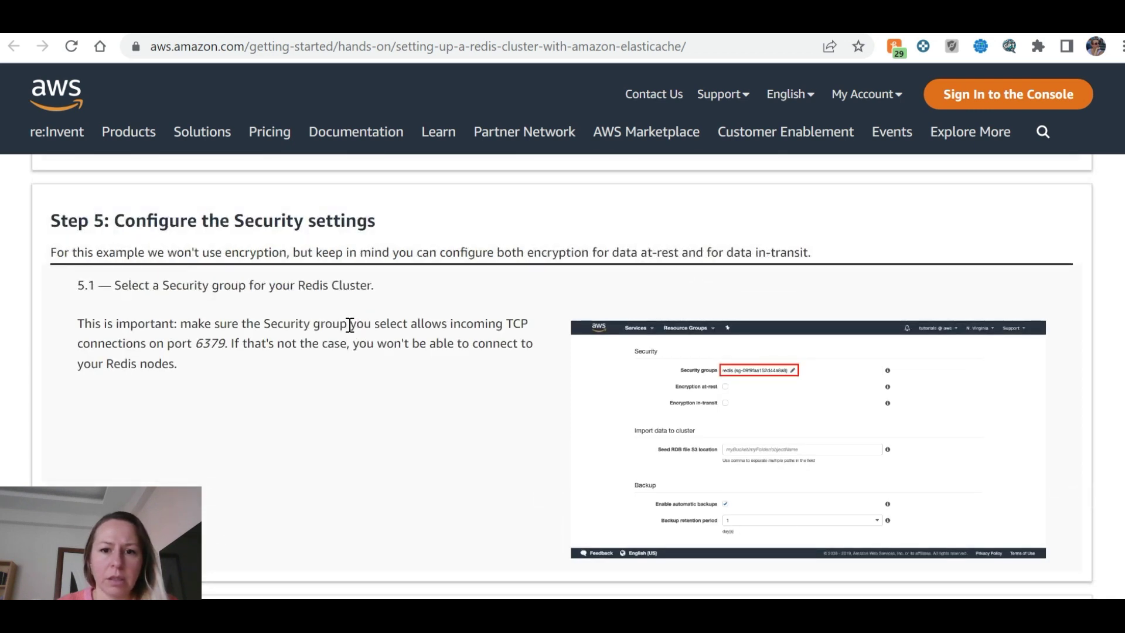
key(ctrl+shift+Tab)
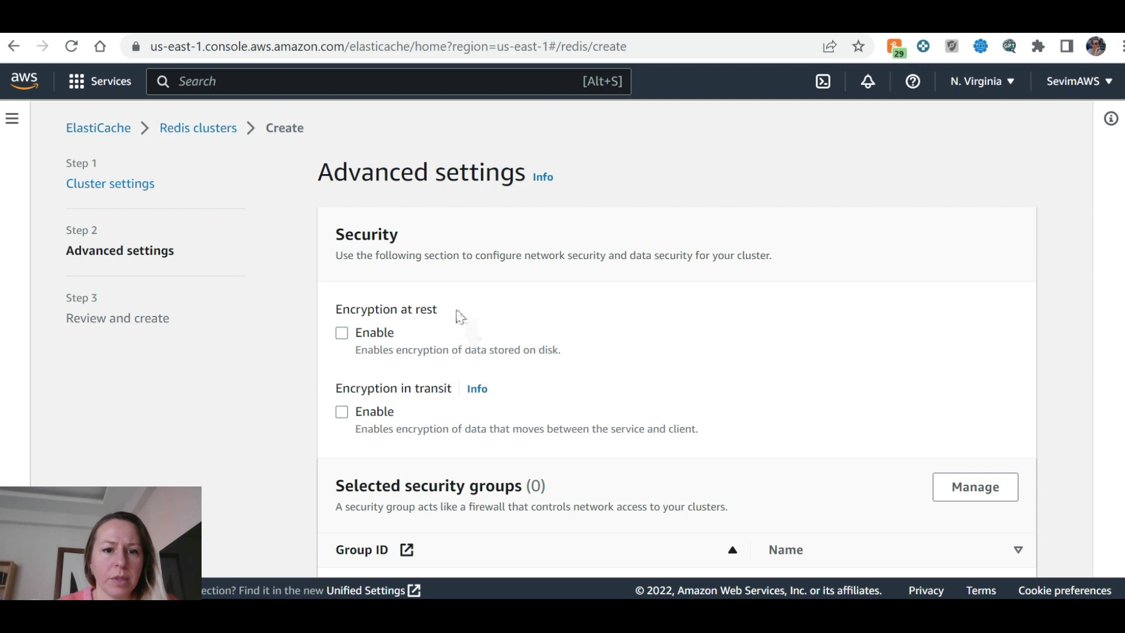
scroll(457, 317, down, 3)
click(993, 316)
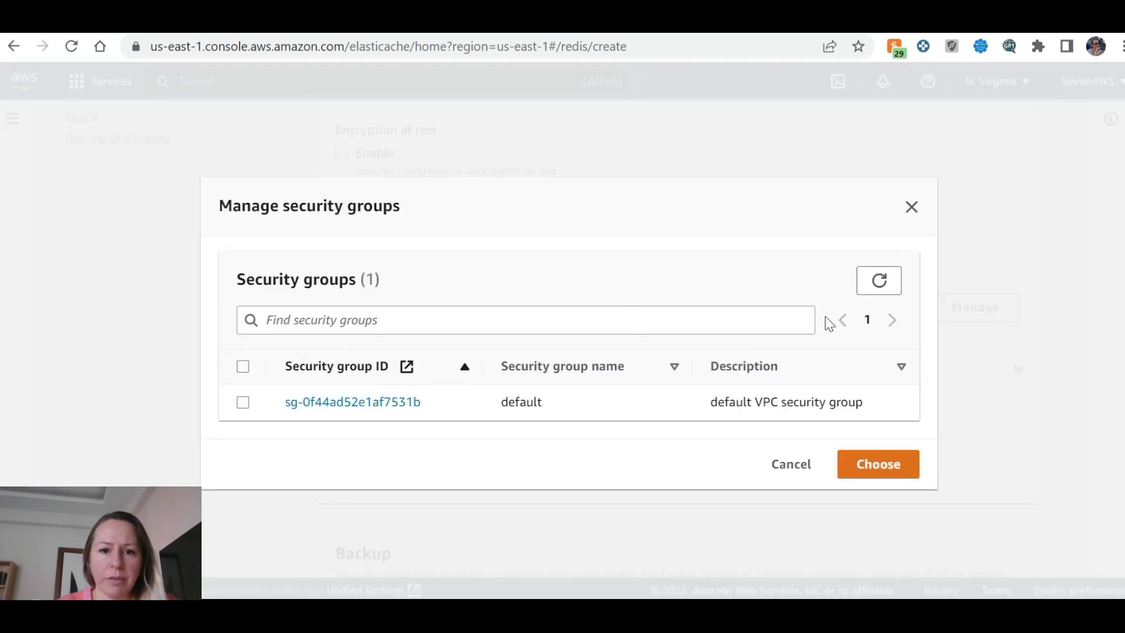
click(242, 402)
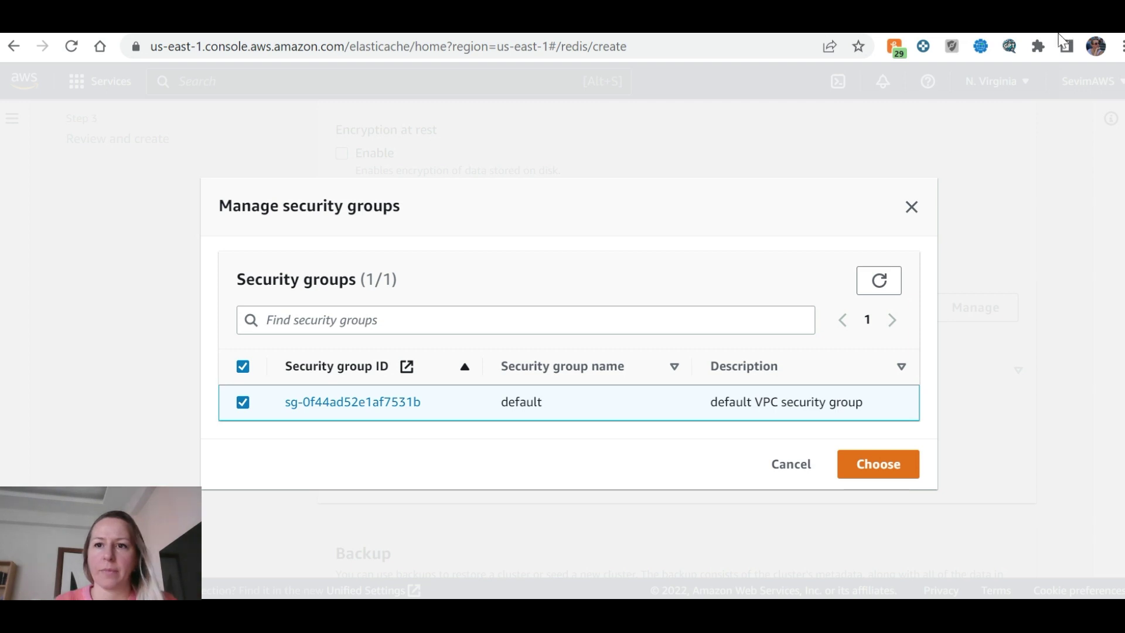
click(885, 467)
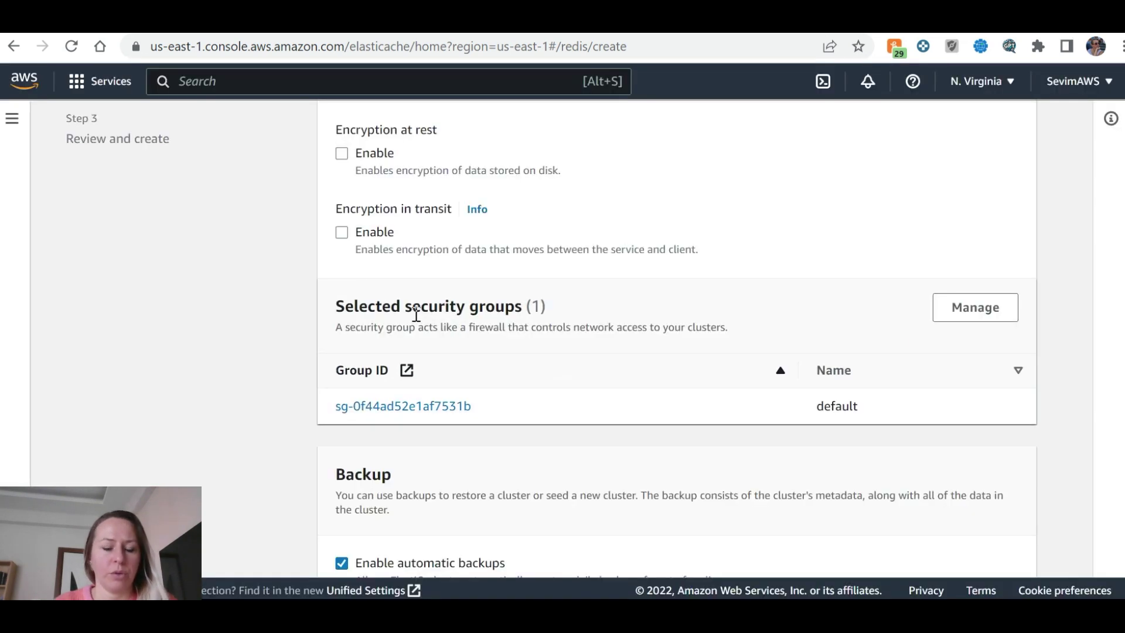
Look over the security and backup settings and read the tutorial's Step 6 on importing data to the cluster.
scroll(436, 332, down, 3)
scroll(427, 311, up, 5)
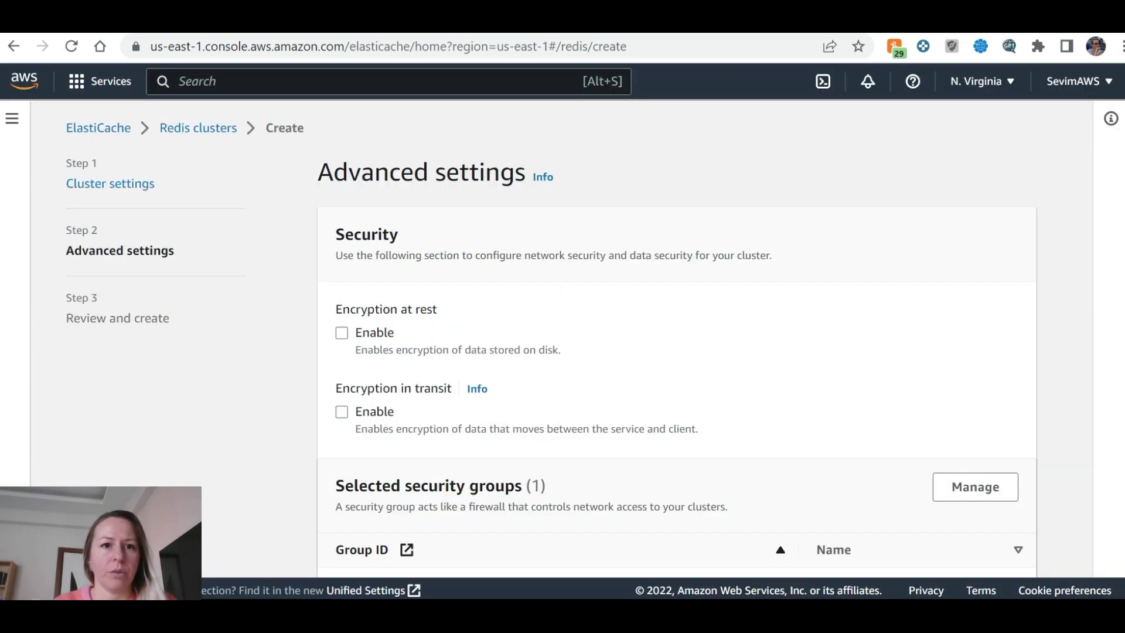
scroll(560, 394, down, 5)
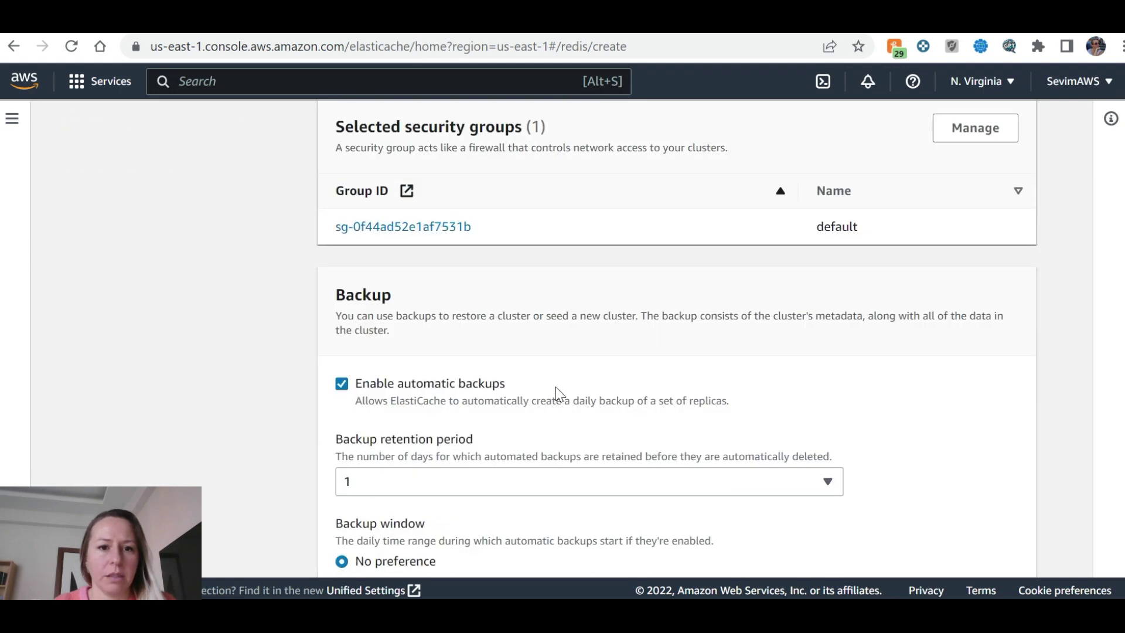
key(ctrl+Tab)
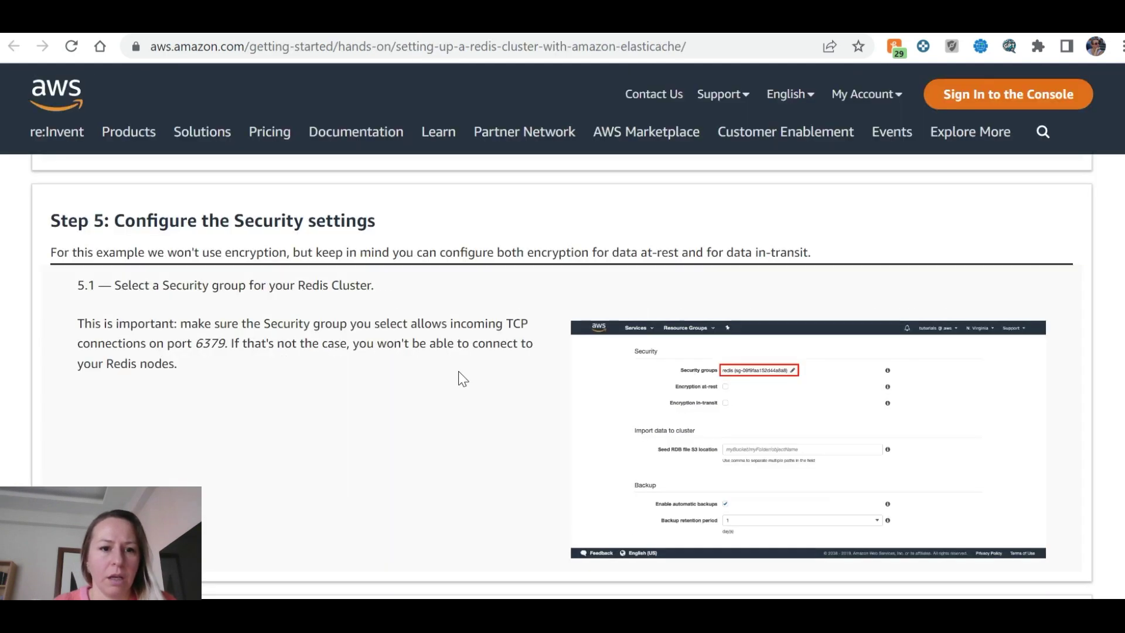
scroll(703, 378, down, 5)
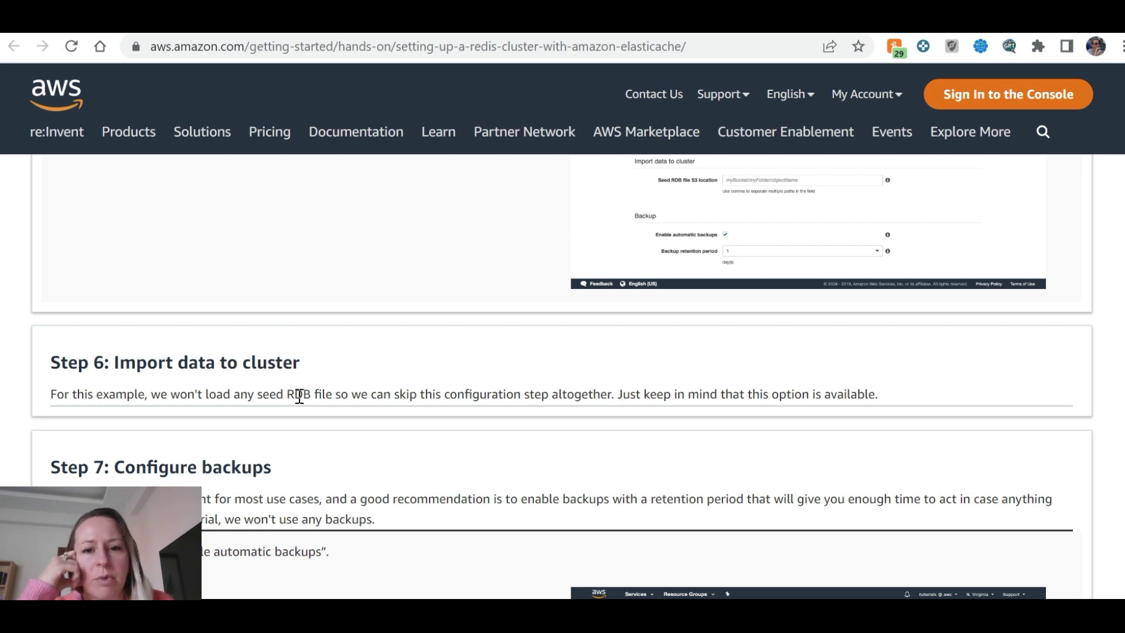
key(ctrl+Tab)
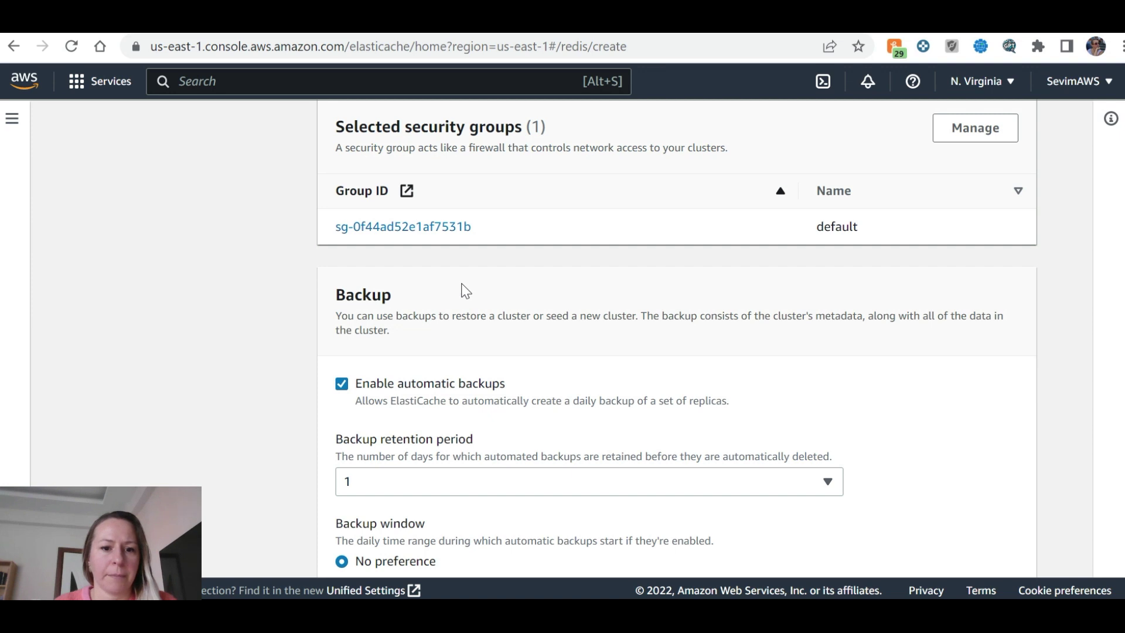
scroll(463, 291, down, 3)
scroll(463, 291, up, 6)
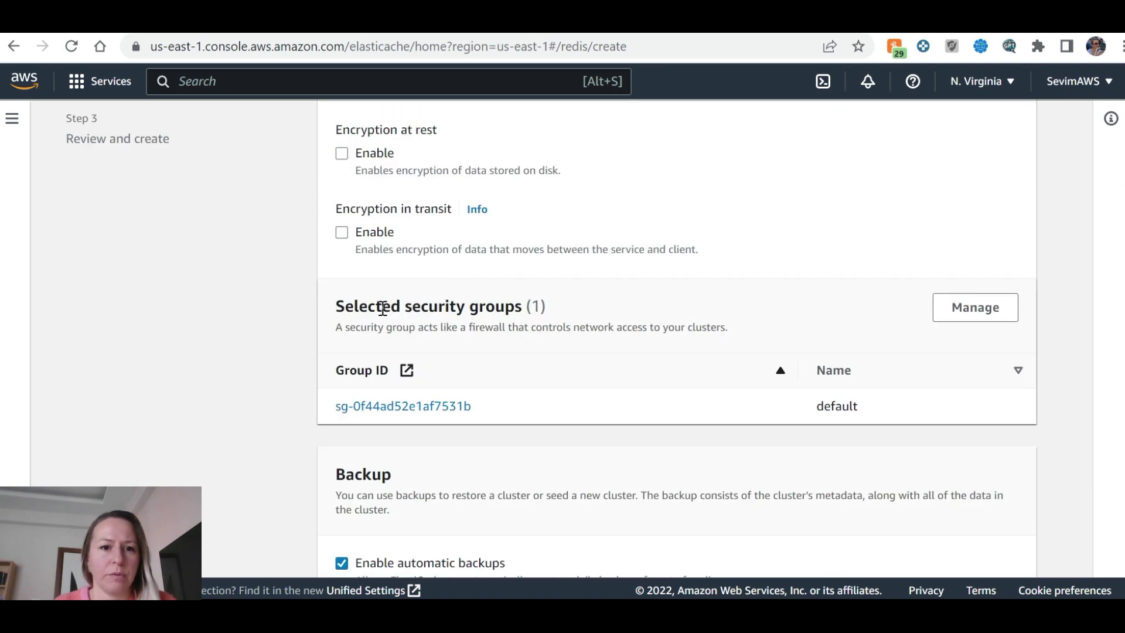
scroll(384, 308, up, 2)
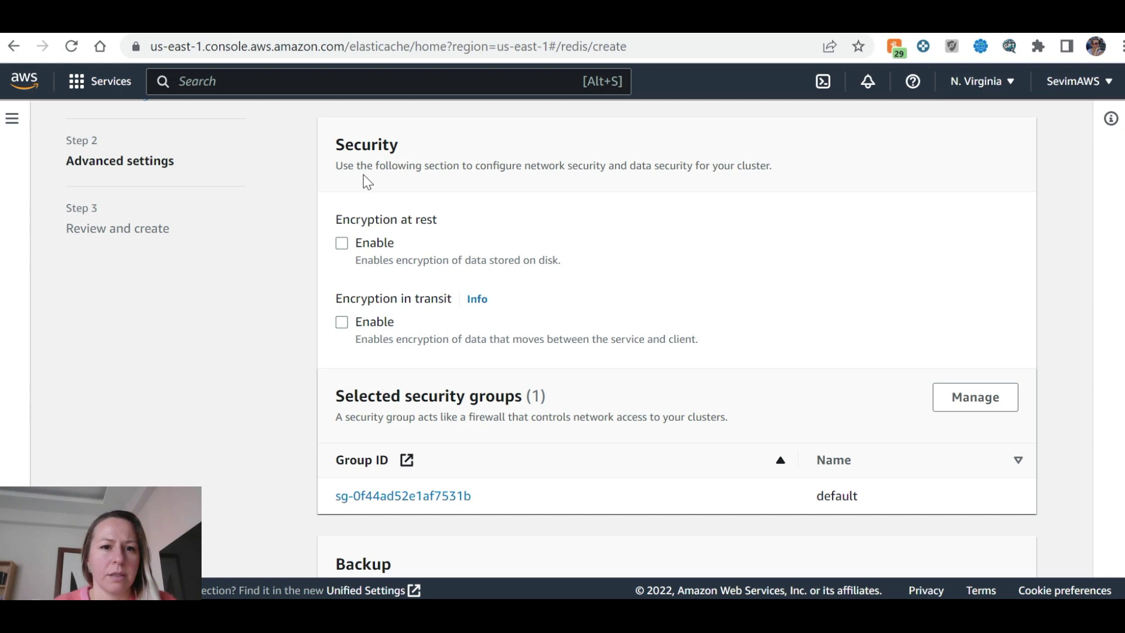
Compare the encryption and security group settings with the tutorial's Step 5 example.
key(ctrl+Tab)
scroll(527, 322, up, 4)
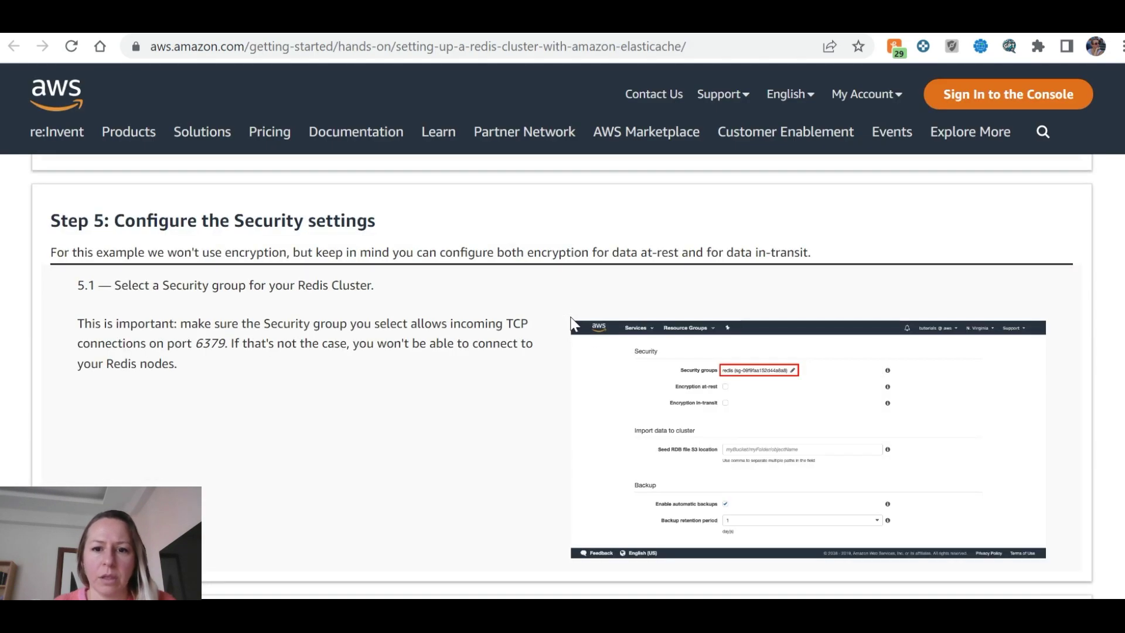
key(ctrl+shift+Tab)
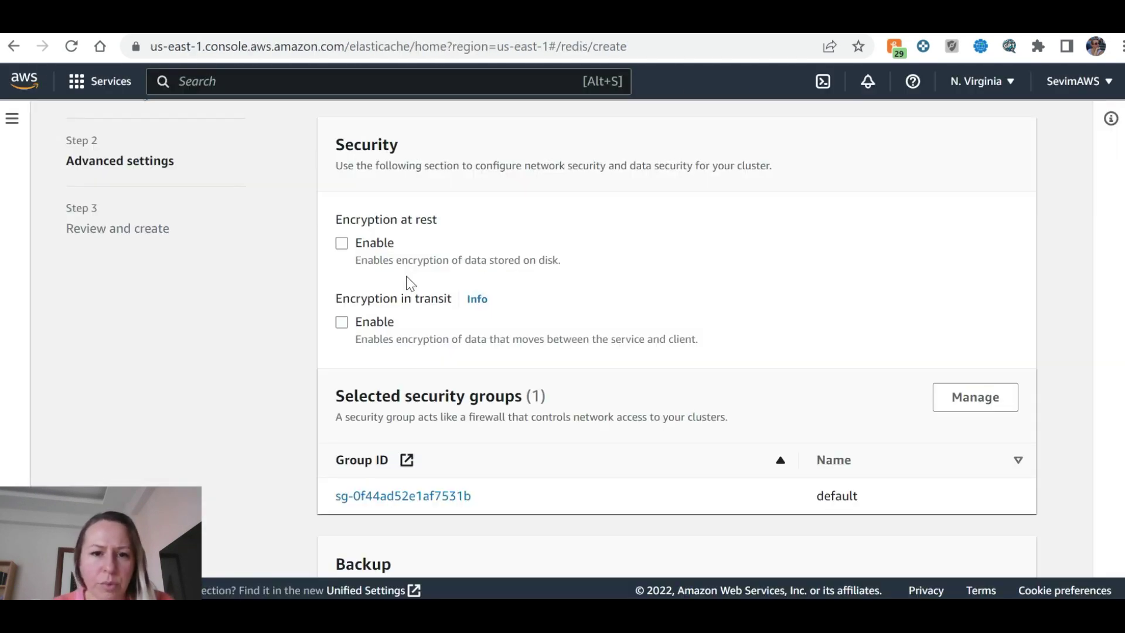
scroll(406, 278, up, 2)
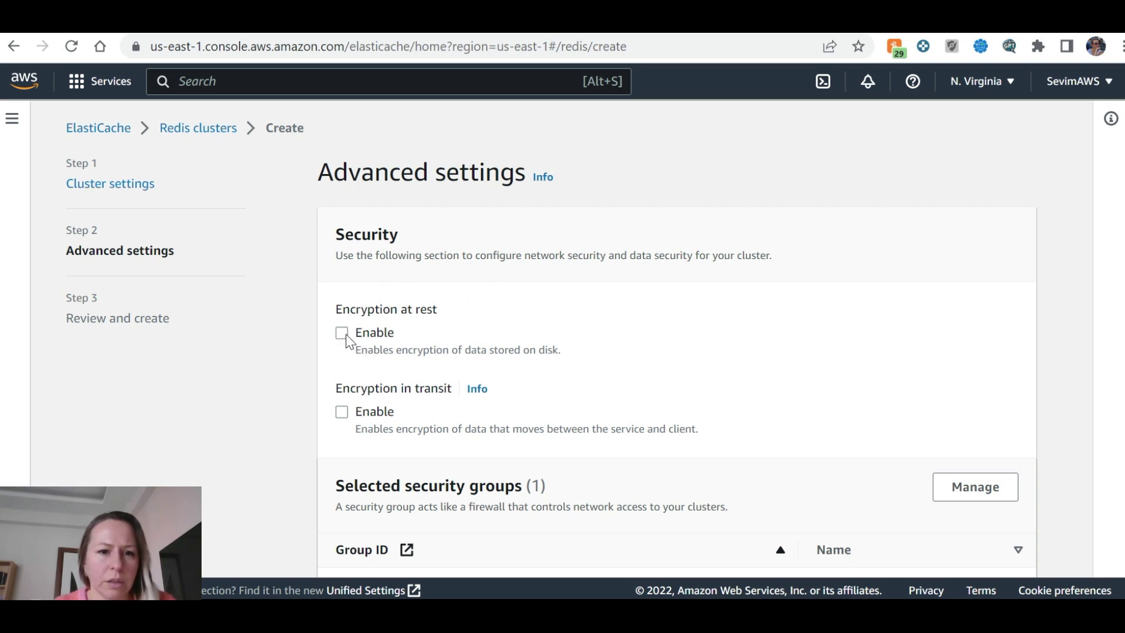
key(ctrl+Tab)
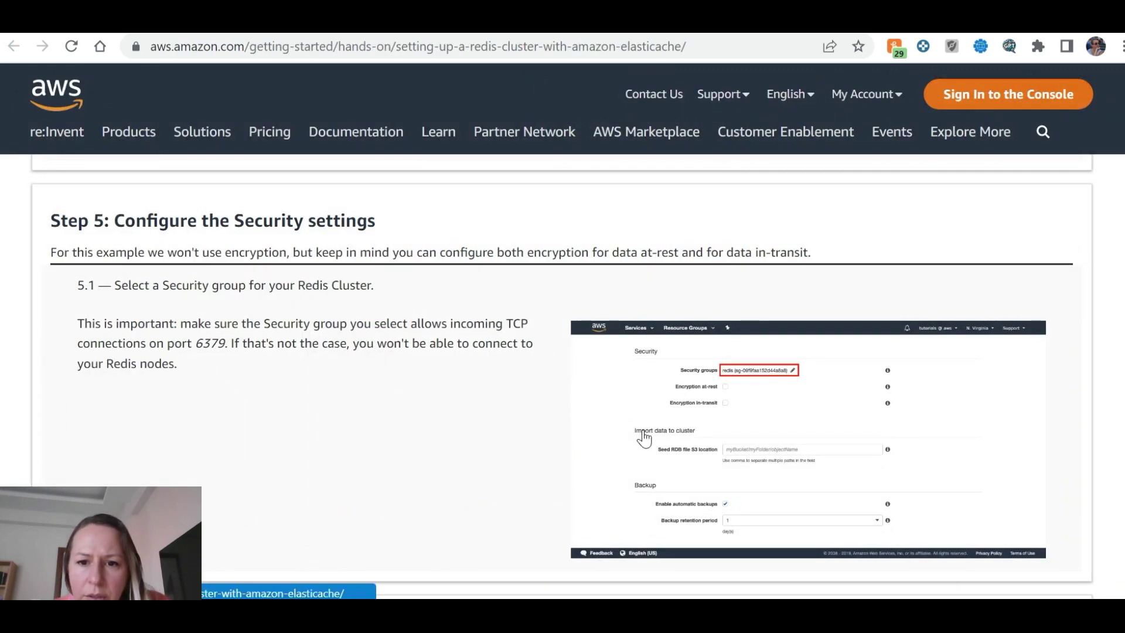
key(ctrl+shift+Tab)
scroll(456, 411, down, 3)
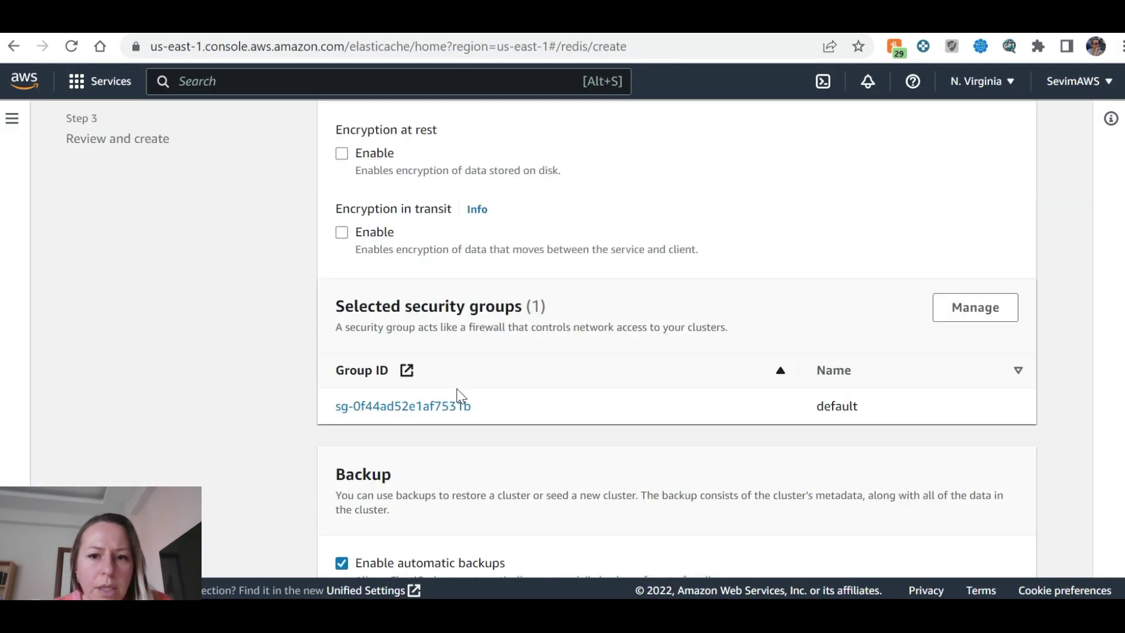
key(ctrl+Tab)
key(ctrl+shift+Tab)
scroll(520, 432, down, 2)
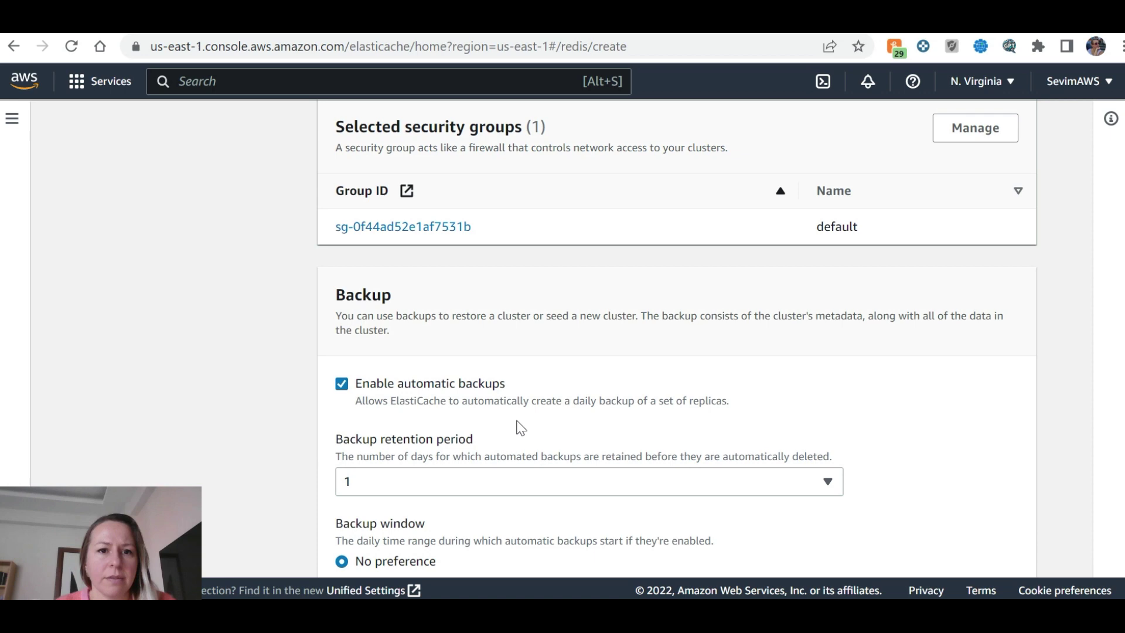
Consult the tutorial's Step 7 on configuring backups and disable automatic backups for the cluster.
scroll(514, 372, down, 2)
scroll(510, 371, down, 2)
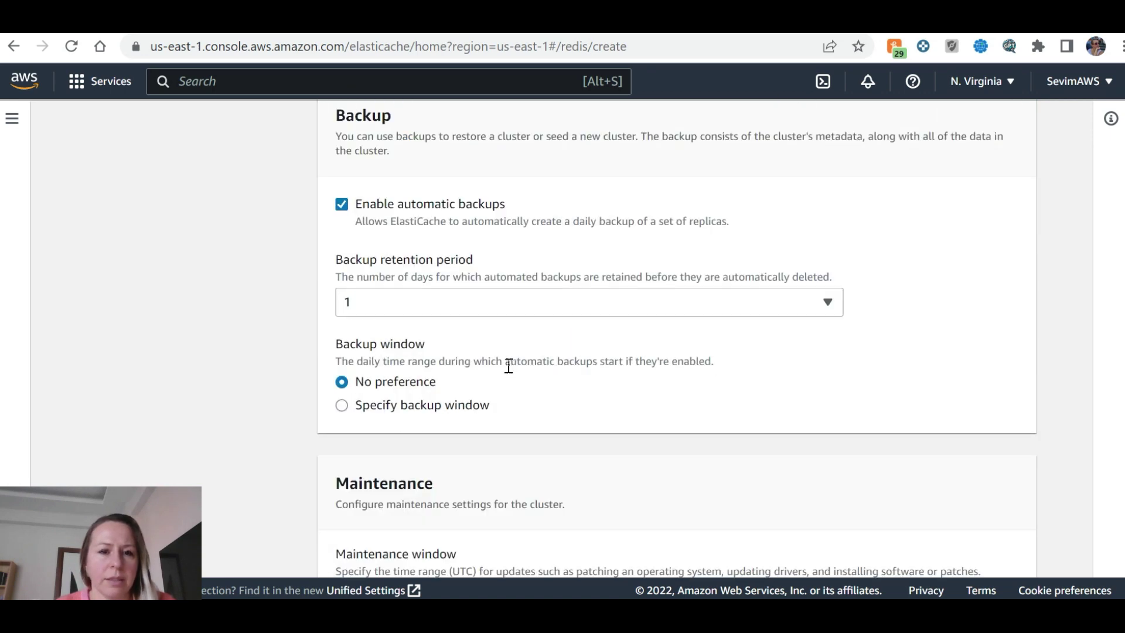
key(ctrl+Tab)
scroll(651, 457, down, 3)
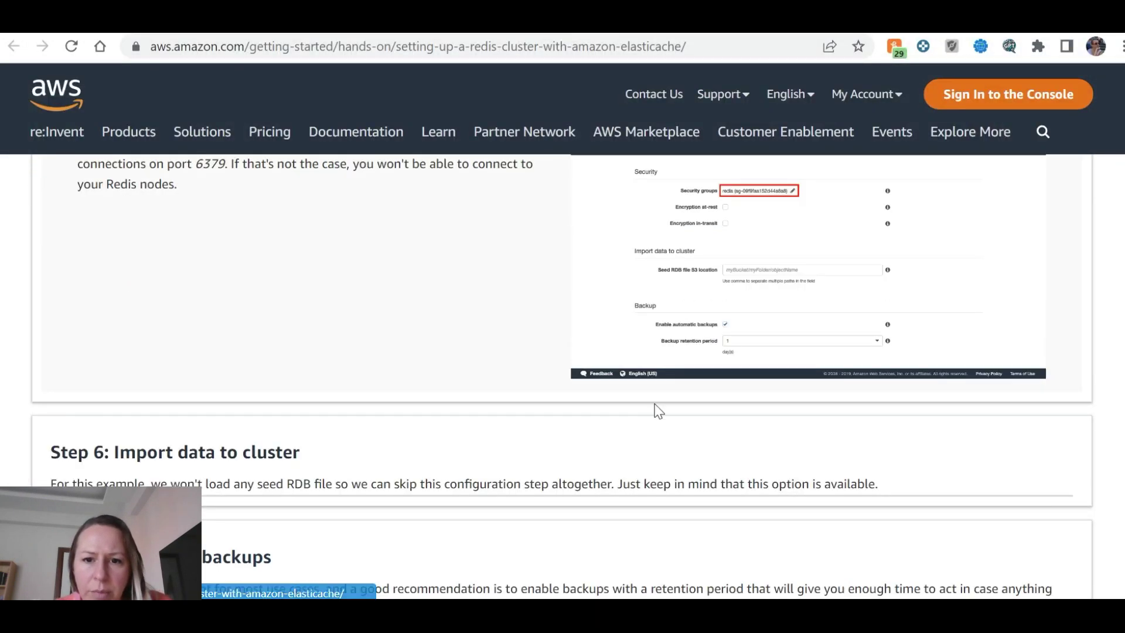
scroll(683, 356, down, 3)
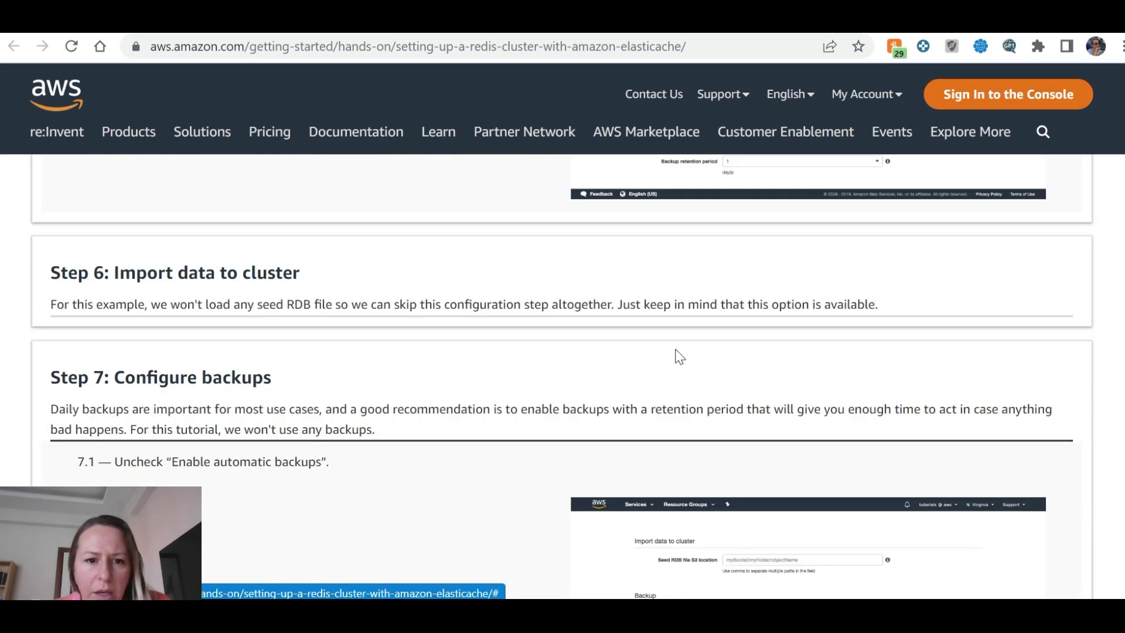
key(ctrl+shift+Tab)
scroll(465, 384, down, 5)
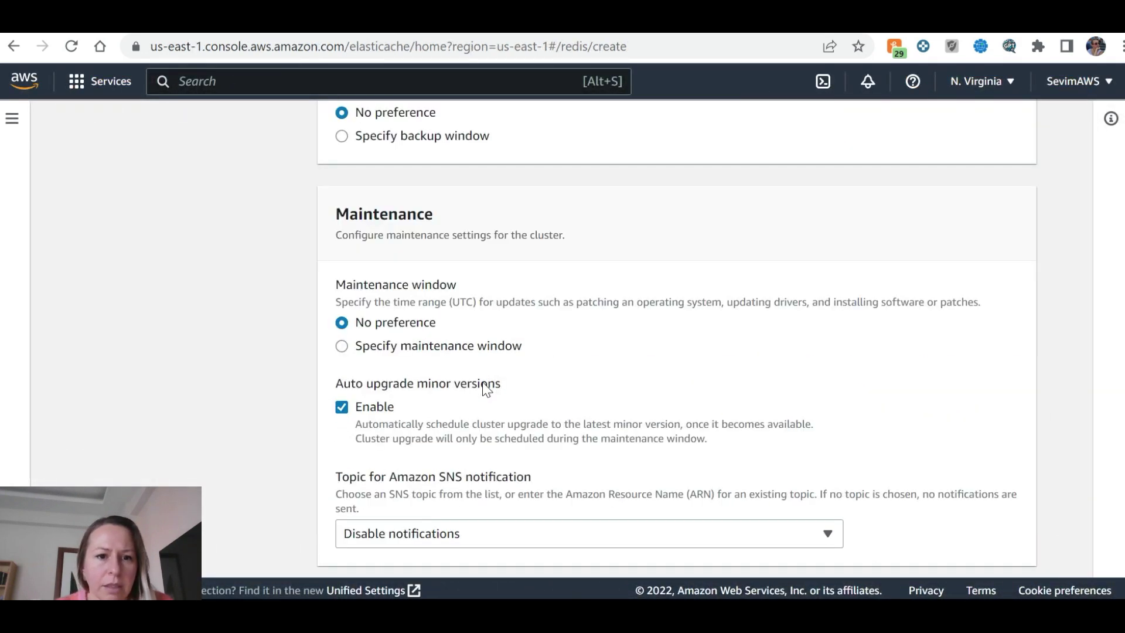
key(ctrl+Tab)
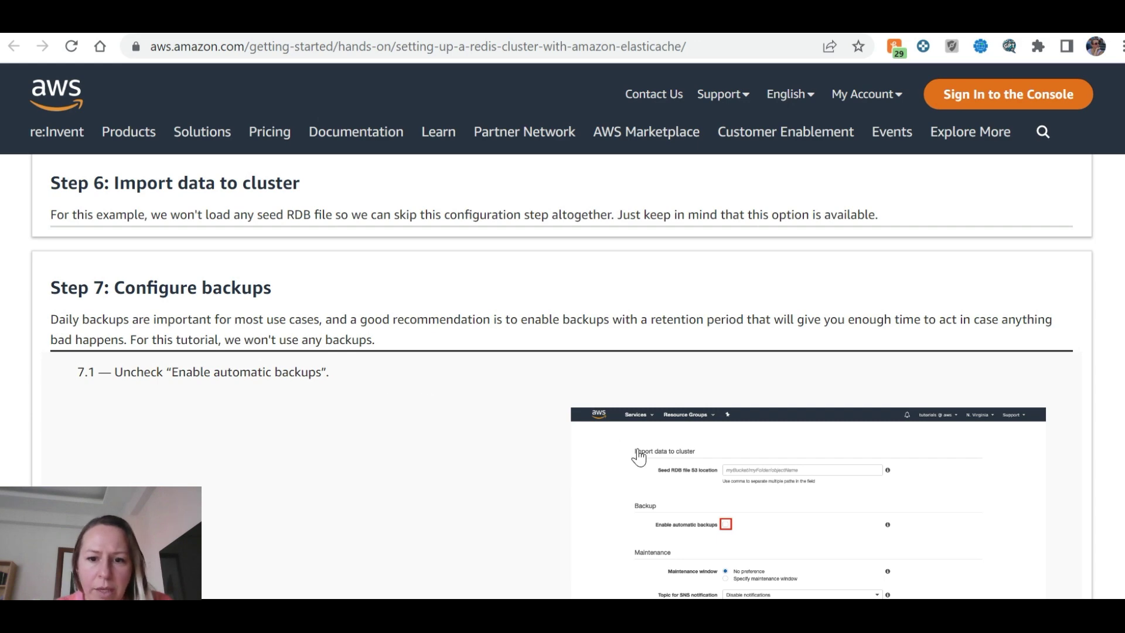
key(ctrl+shift+Tab)
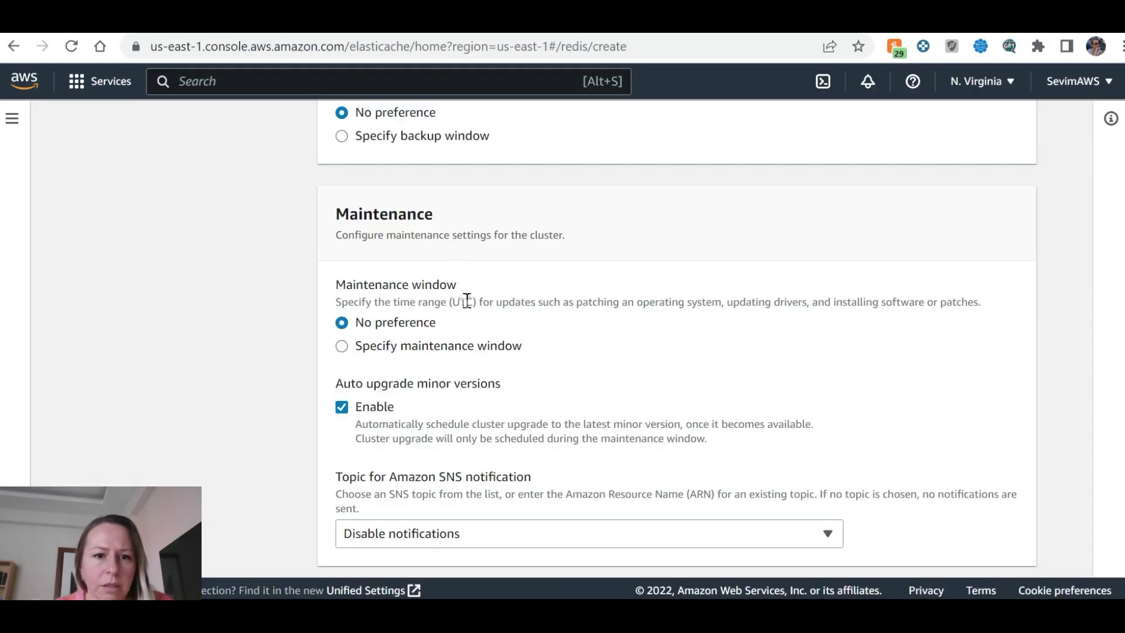
scroll(463, 296, up, 5)
click(341, 204)
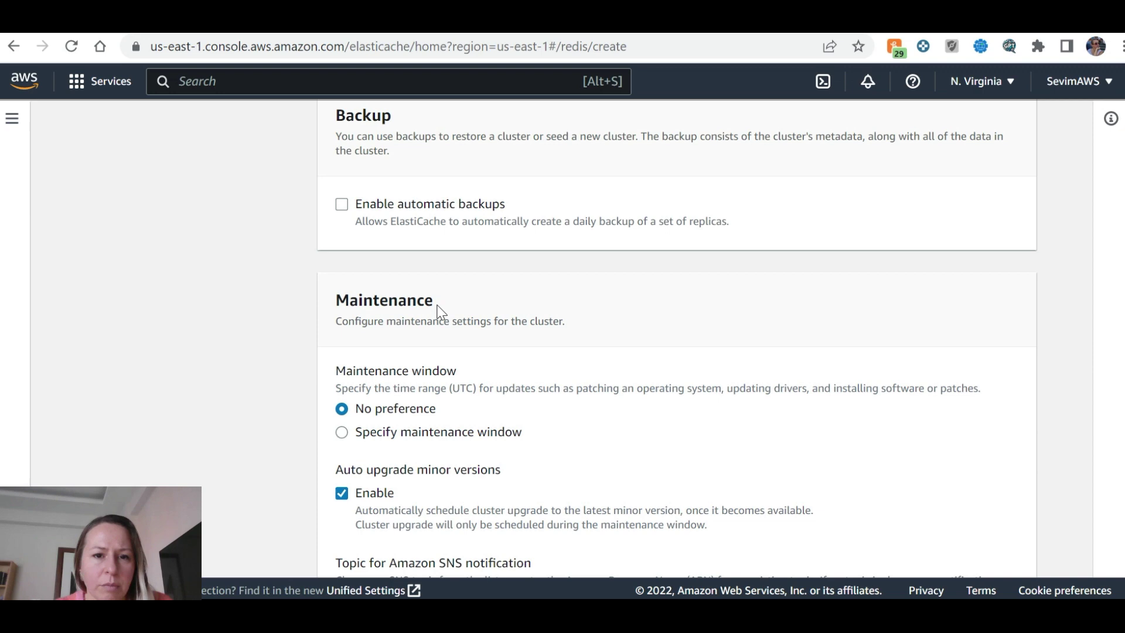
Compare the maintenance settings with the tutorial and continue to the review page, keeping the default maintenance, log and tag settings.
key(ctrl+Tab)
scroll(753, 515, down, 3)
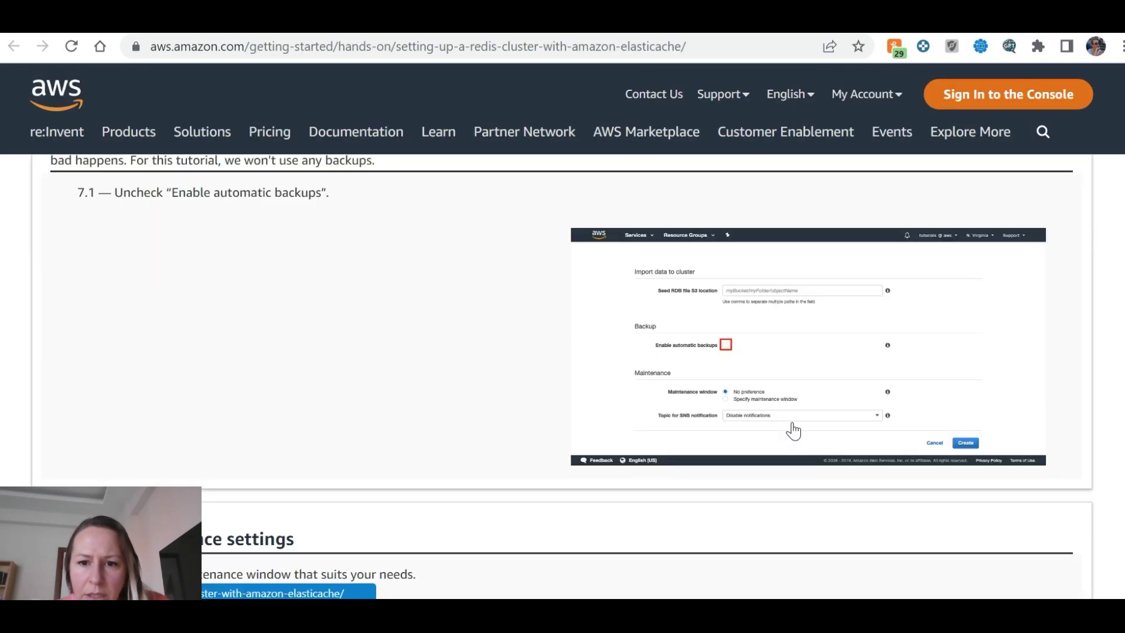
key(ctrl+shift+Tab)
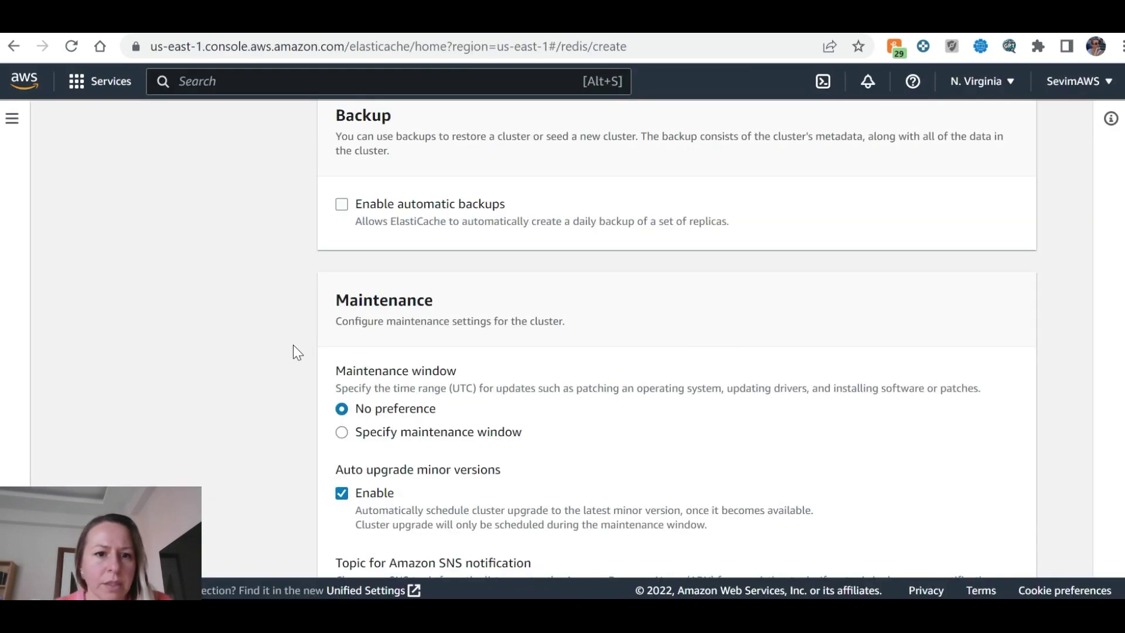
scroll(416, 450, down, 3)
key(ctrl+Tab)
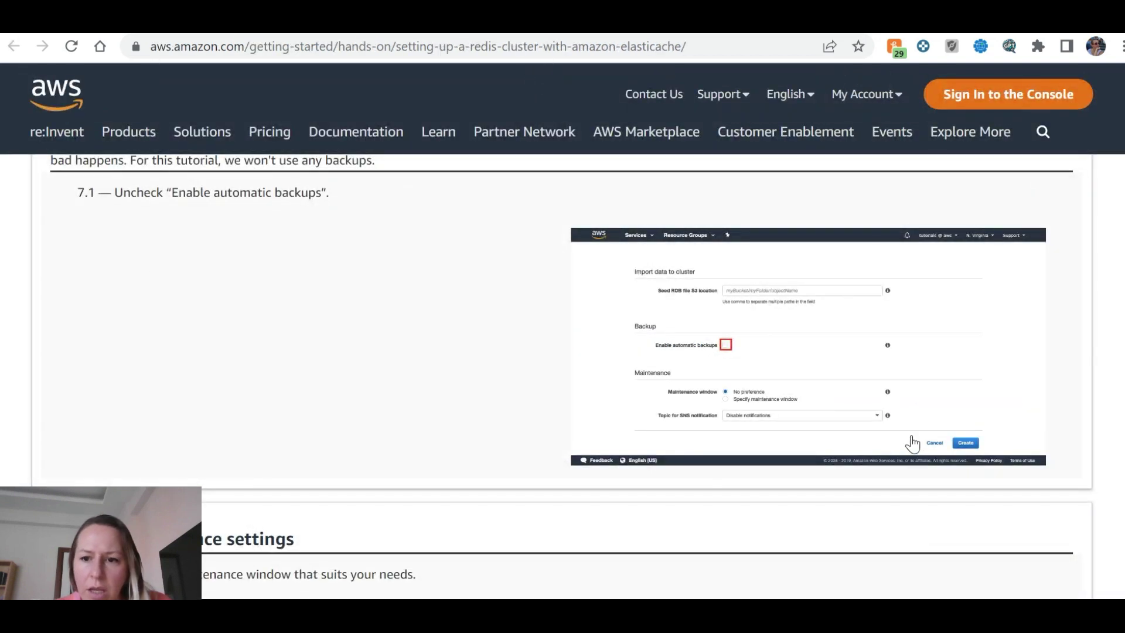
key(ctrl+shift+Tab)
scroll(849, 422, down, 5)
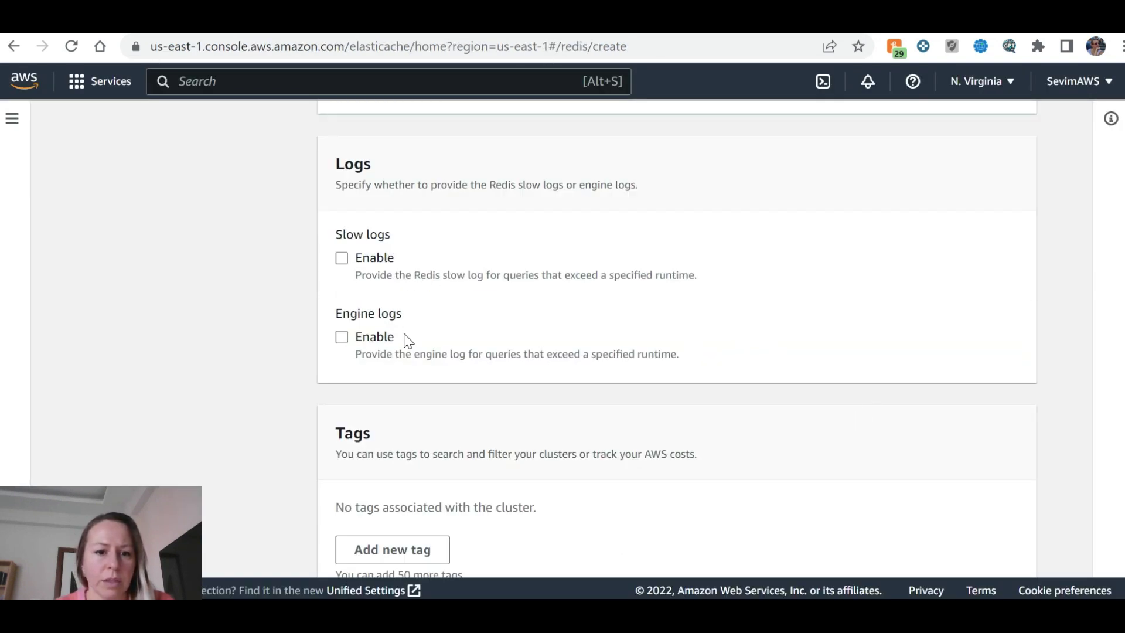
scroll(408, 341, down, 2)
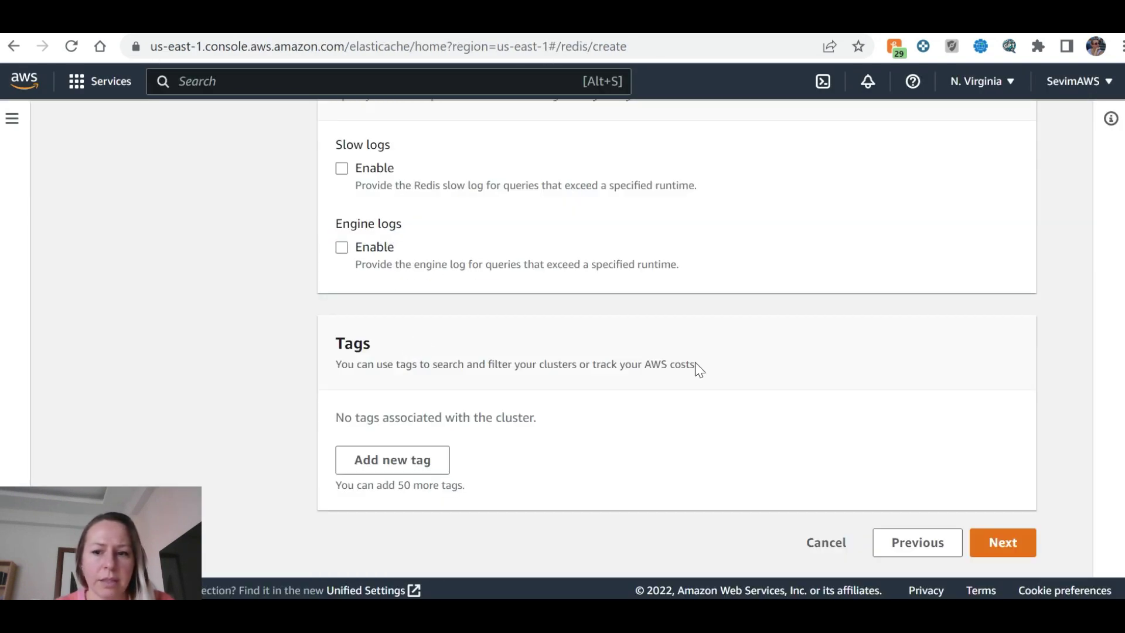
click(1001, 542)
Read the tutorial's Step 8 on maintenance and Step 9 on creating the cluster, and return to the Review and create page.
key(ctrl+Tab)
scroll(437, 378, down, 5)
scroll(439, 380, down, 2)
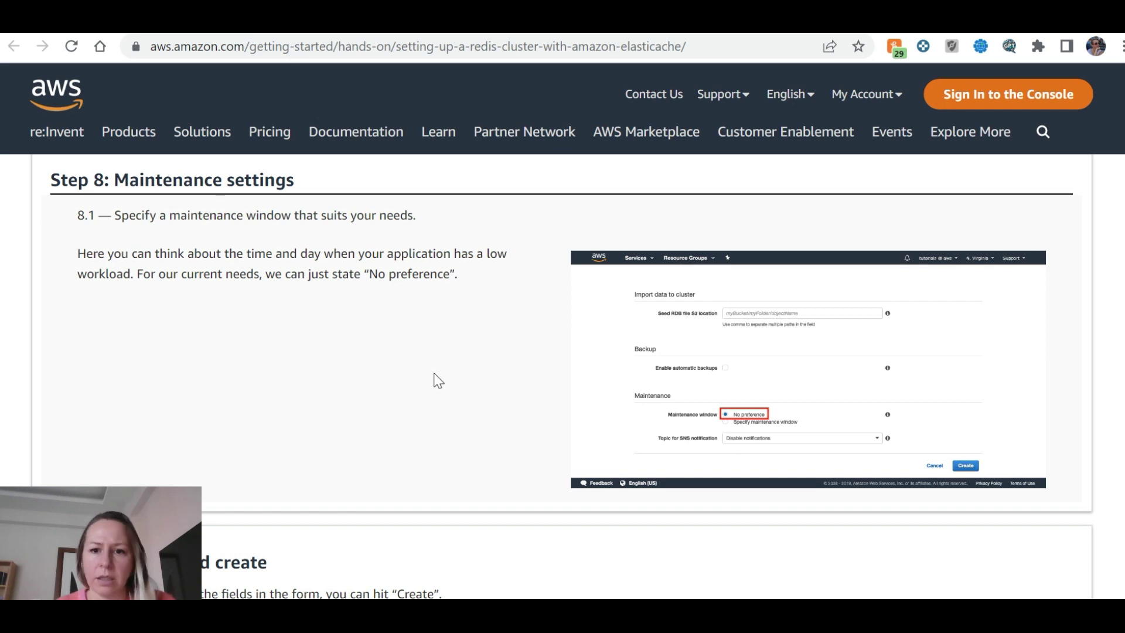
scroll(436, 381, down, 3)
scroll(434, 375, down, 6)
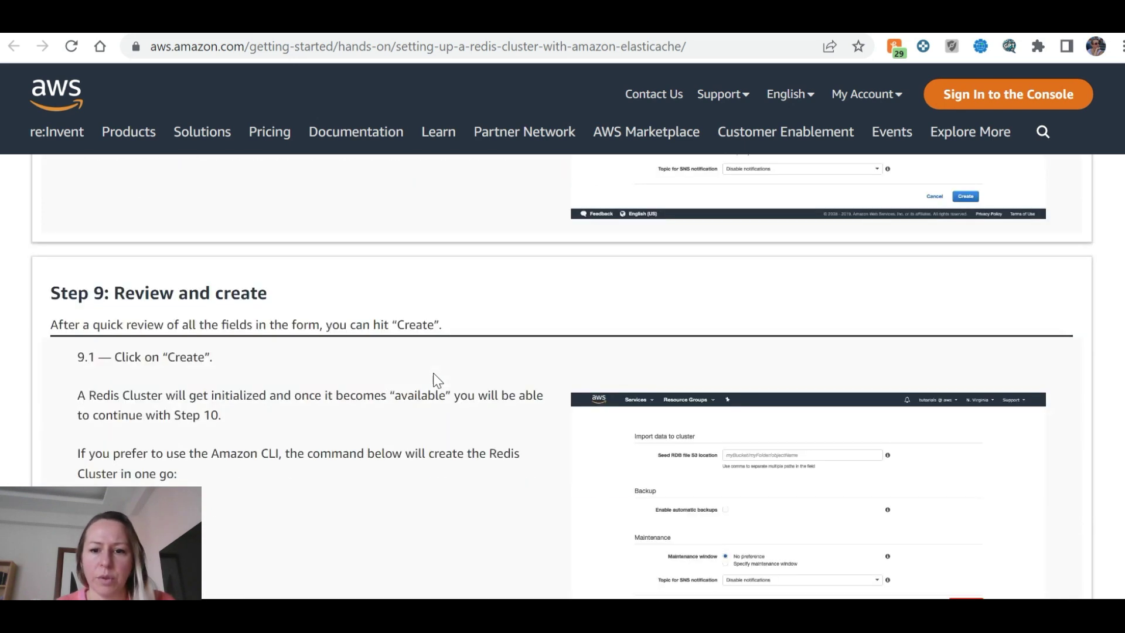
scroll(434, 375, up, 2)
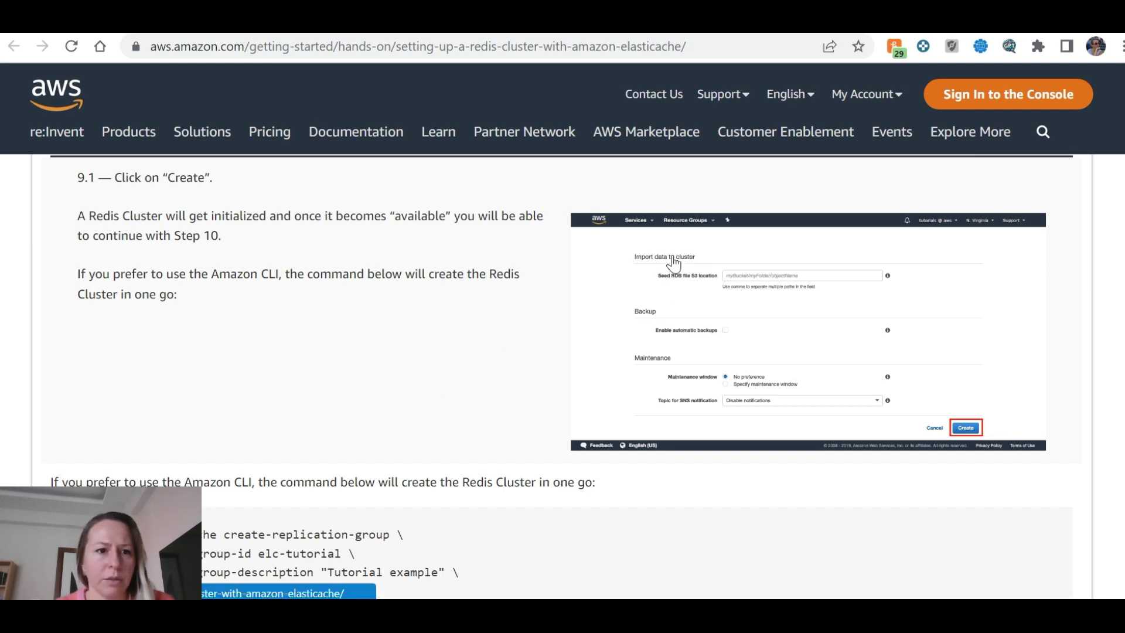
key(ctrl+Tab)
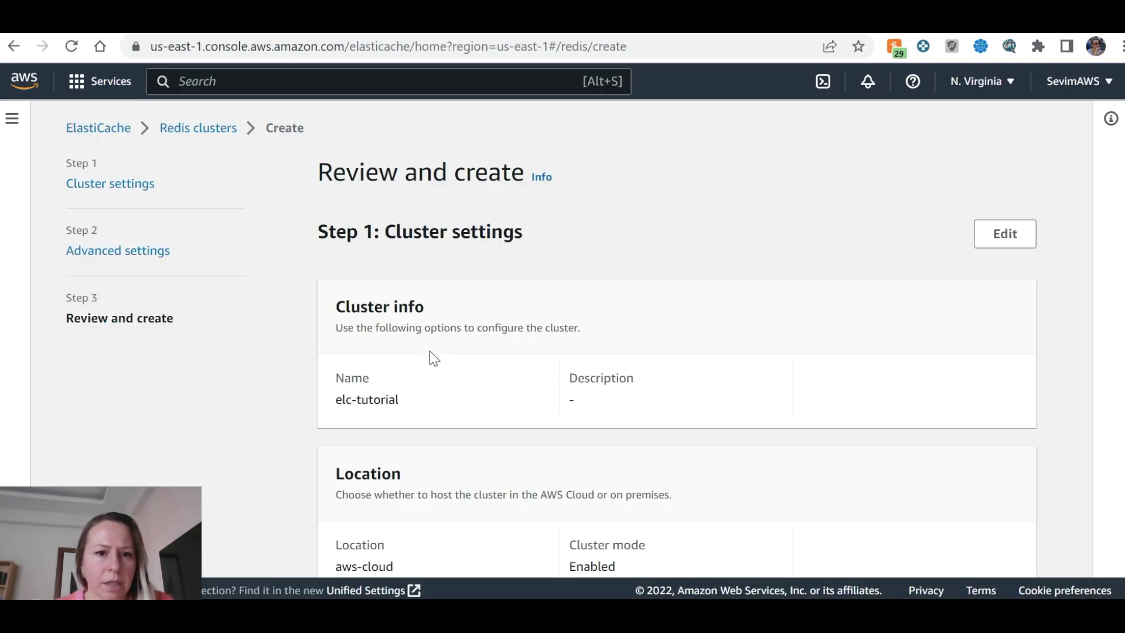
Look over the cluster summary, and go back to the advanced settings to recheck security, backup, maintenance, log and tag options.
scroll(433, 362, down, 8)
scroll(434, 362, up, 8)
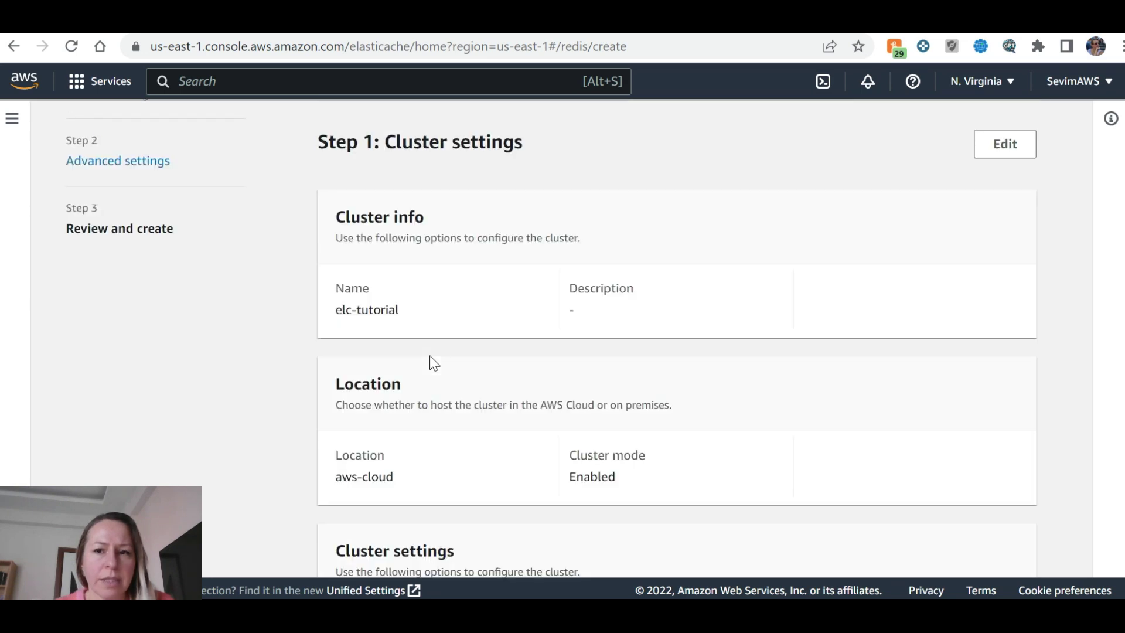
scroll(434, 362, down, 15)
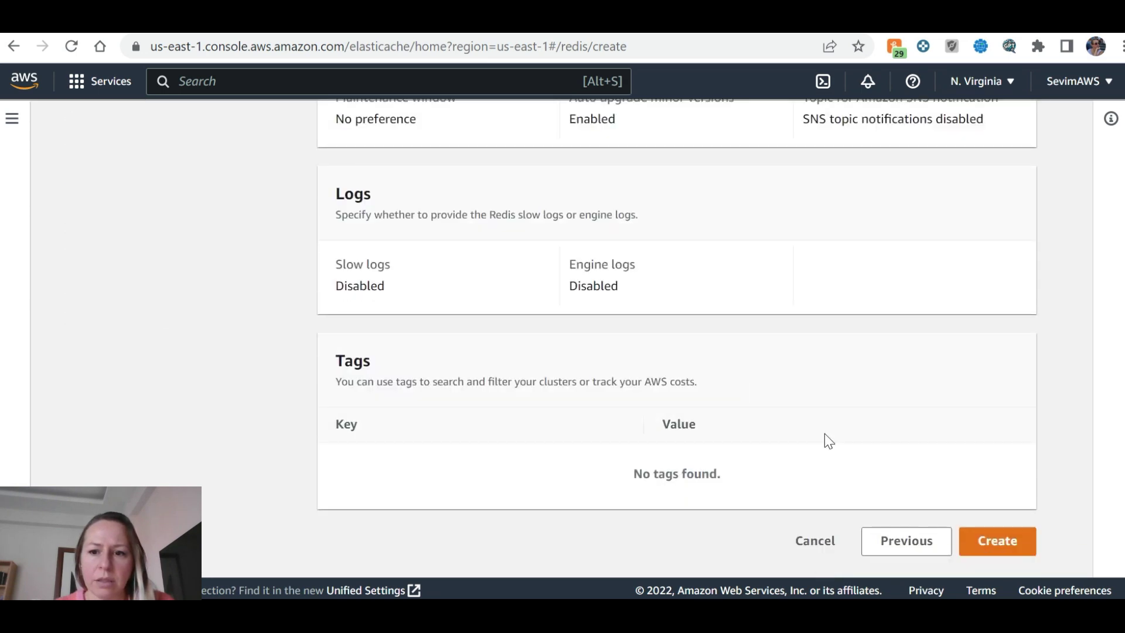
click(906, 541)
scroll(701, 401, down, 5)
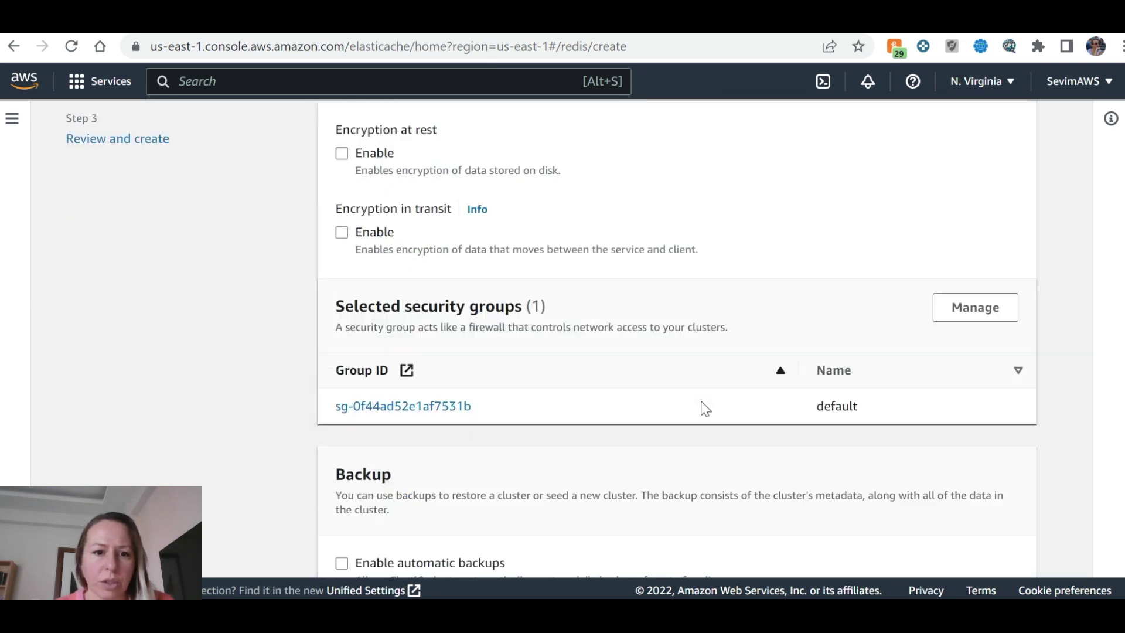
scroll(700, 401, down, 10)
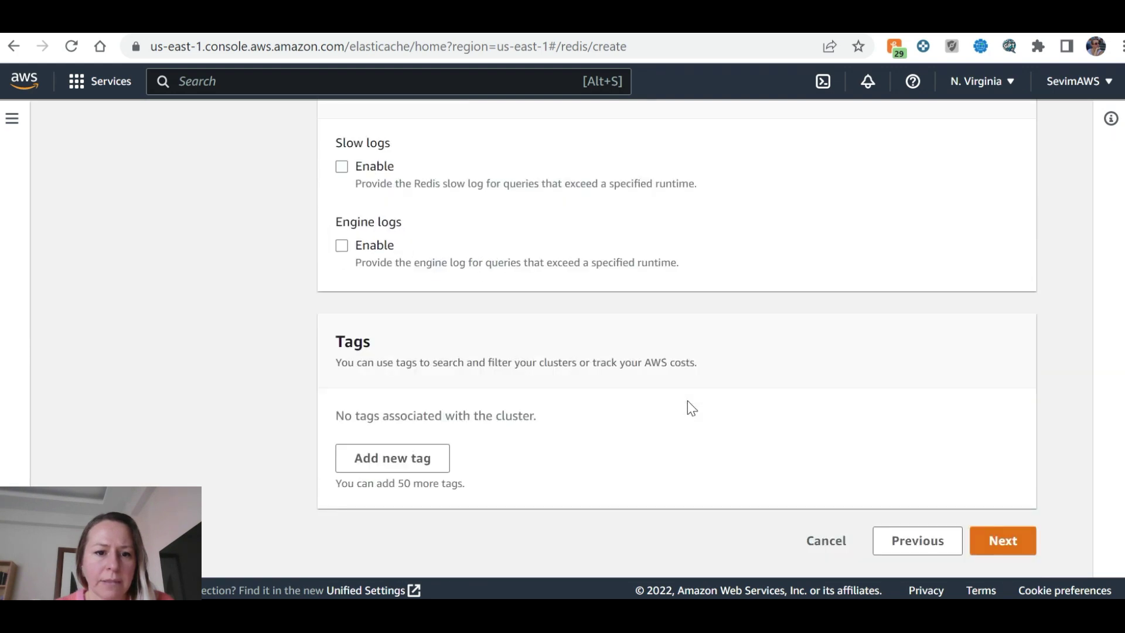
scroll(455, 364, up, 8)
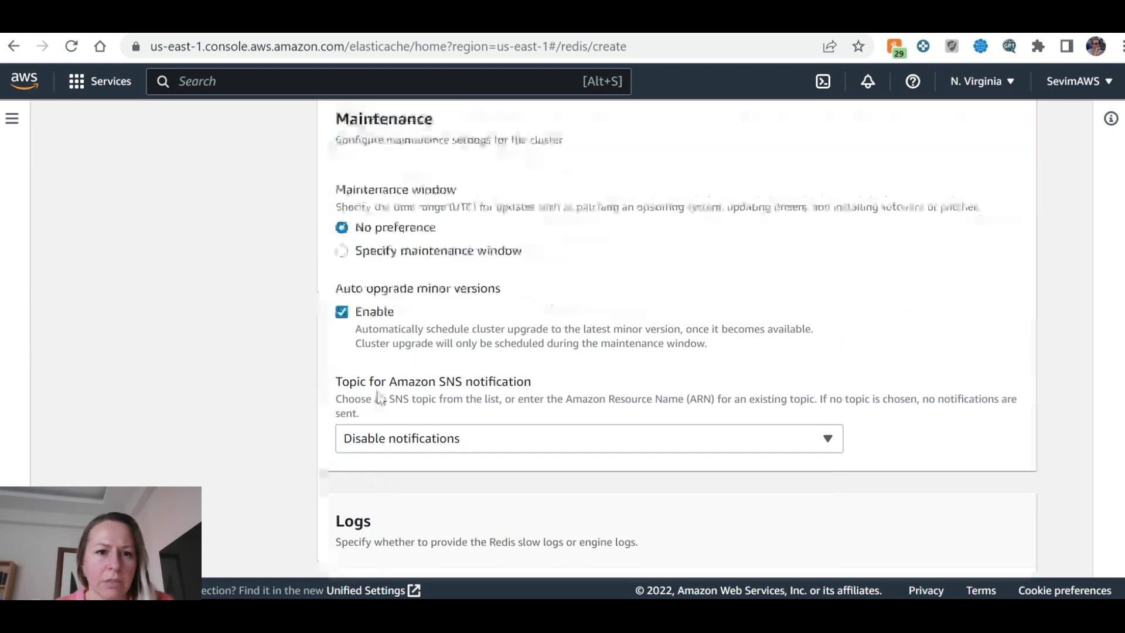
scroll(377, 392, up, 5)
scroll(377, 390, down, 12)
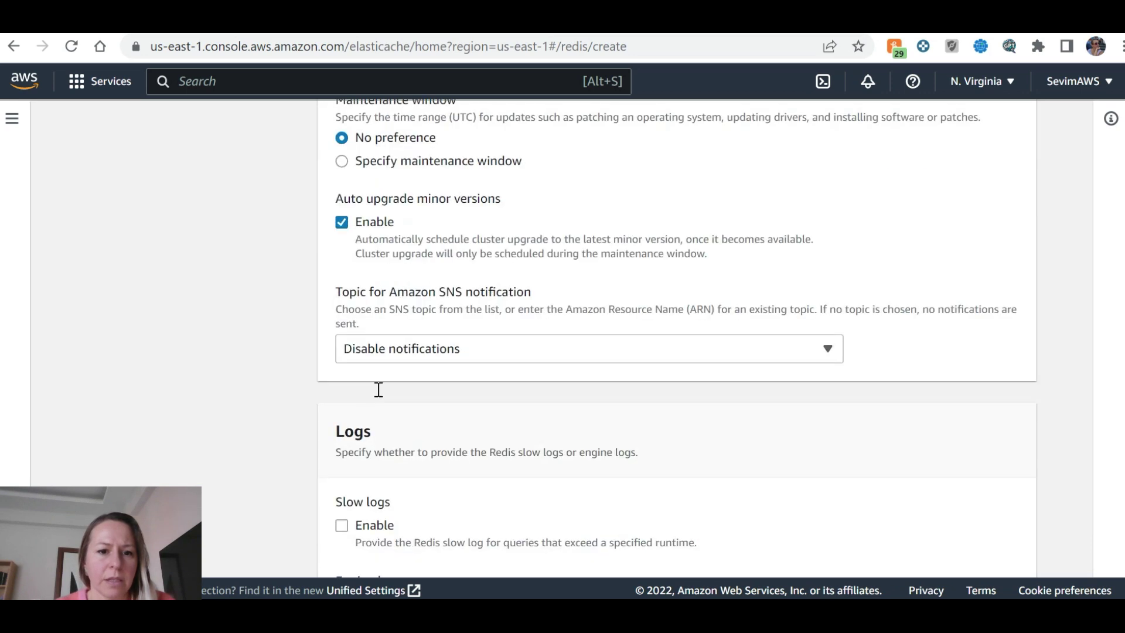
Check the tutorial's Step 9, return to the cluster review page and create the elc-tutorial Redis cluster.
key(ctrl+Tab)
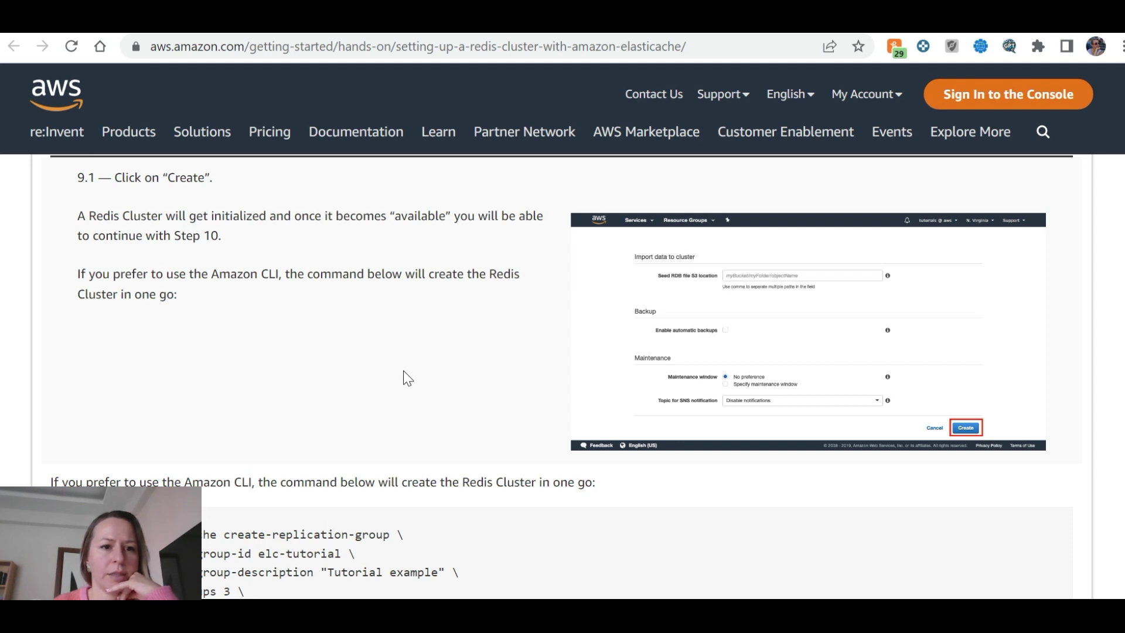
scroll(403, 375, down, 2)
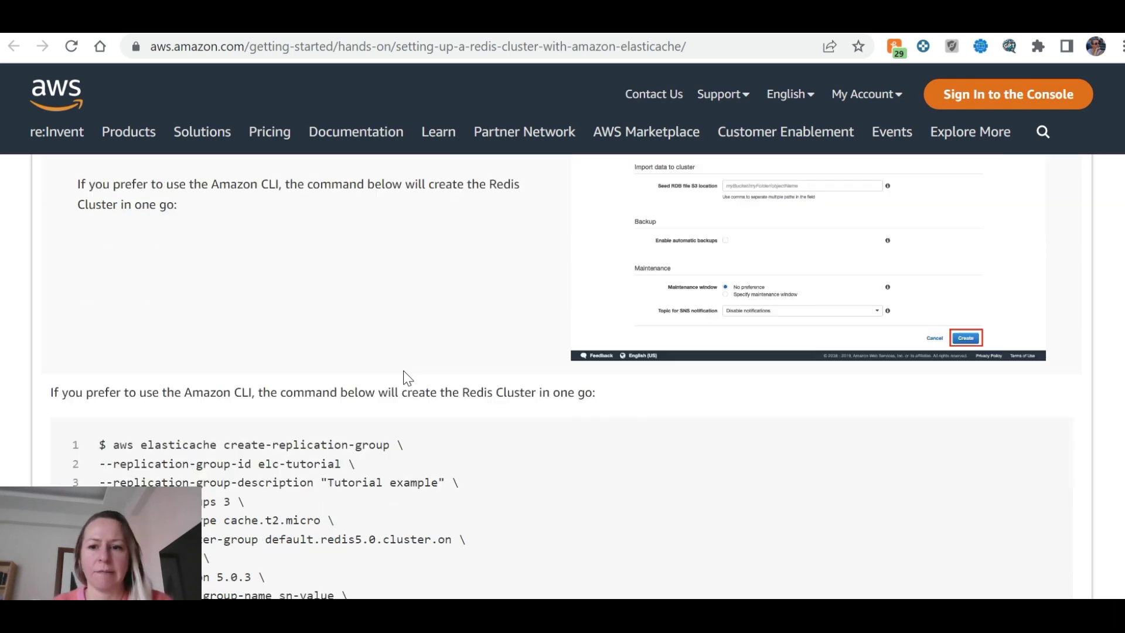
key(ctrl+Tab)
click(1004, 540)
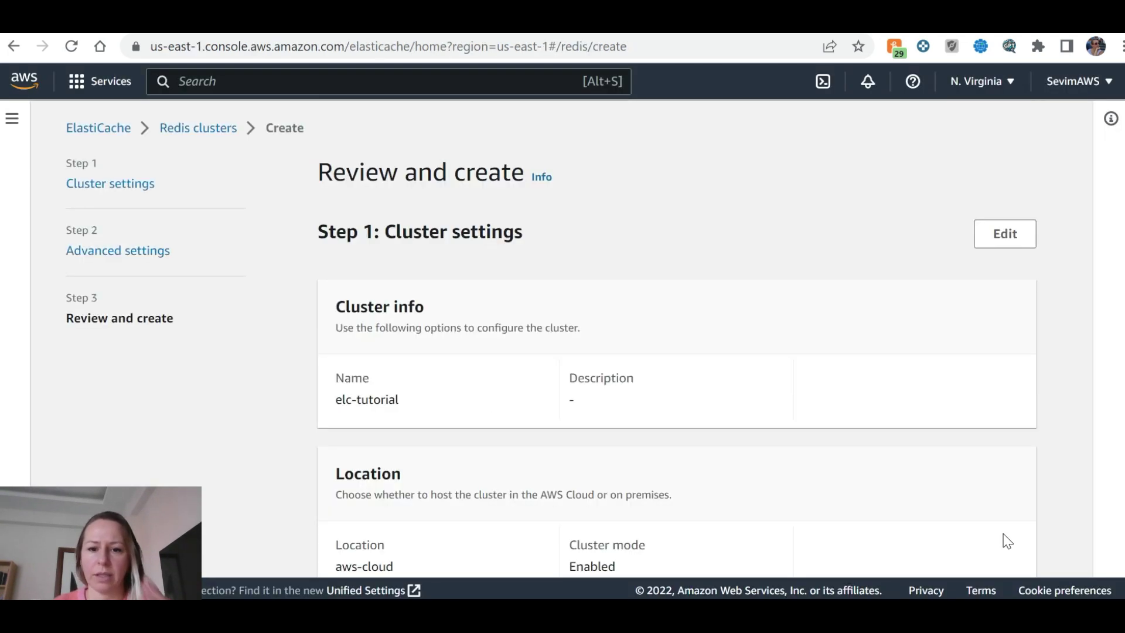
scroll(995, 534, down, 20)
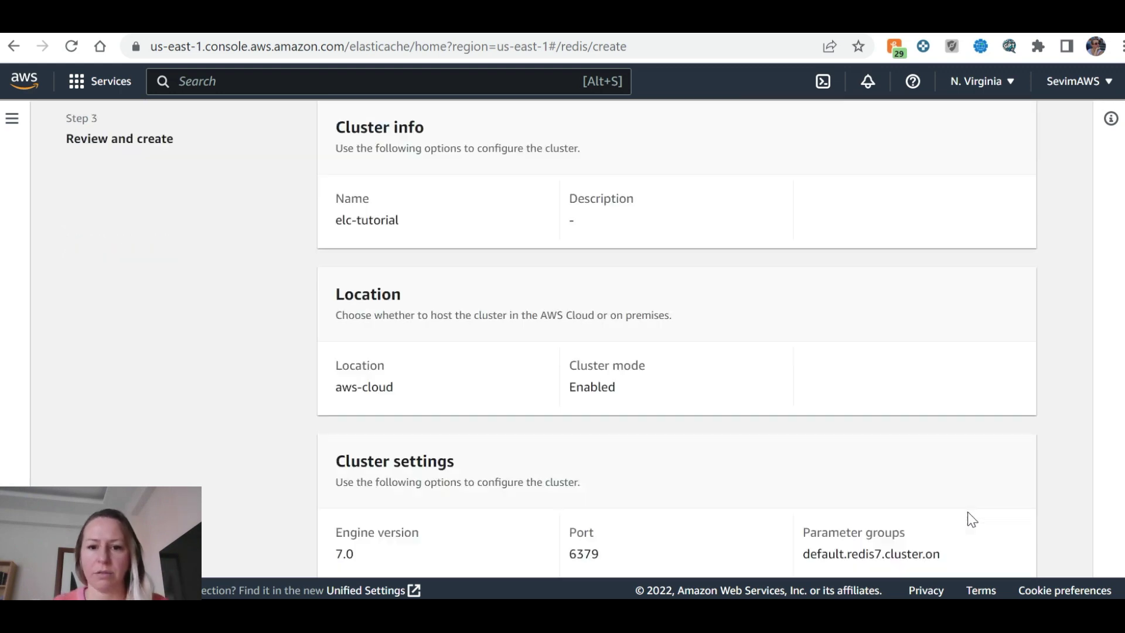
scroll(987, 434, down, 1)
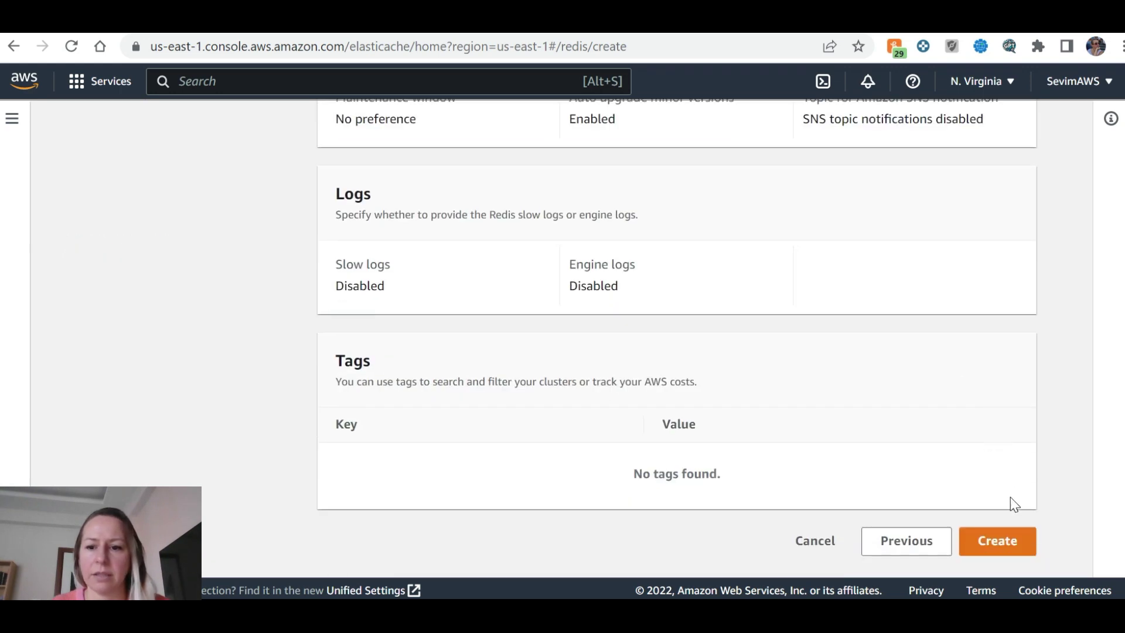
click(1001, 546)
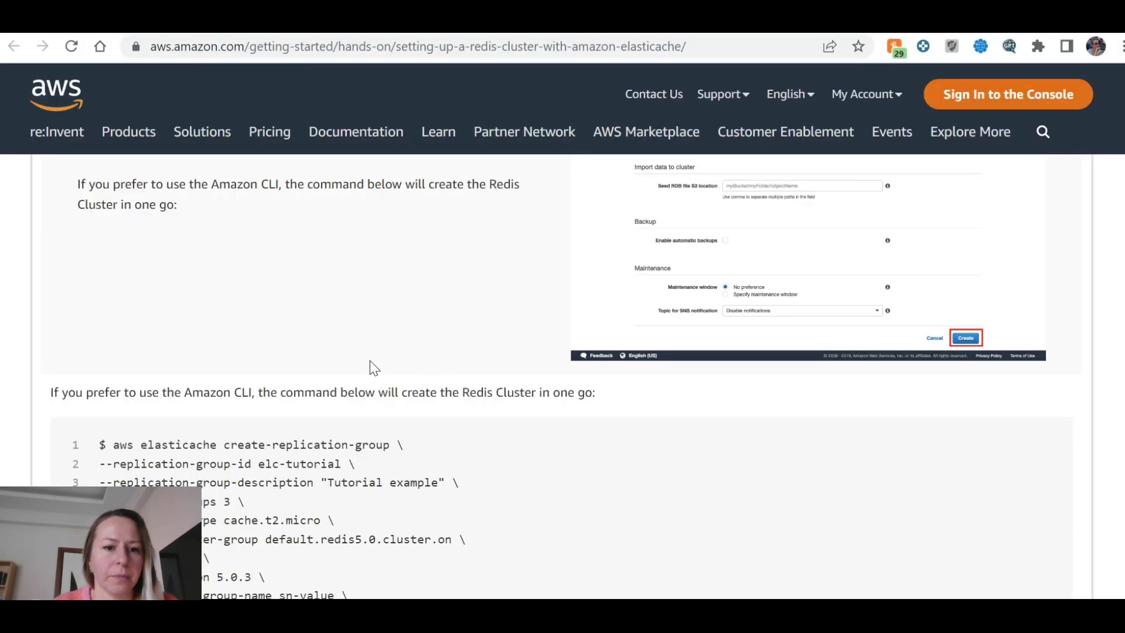
Read the tutorial's CLI and API alternatives for creating the cluster, through to Step 10 on connecting to Redis.
scroll(371, 363, down, 7)
scroll(371, 363, up, 4)
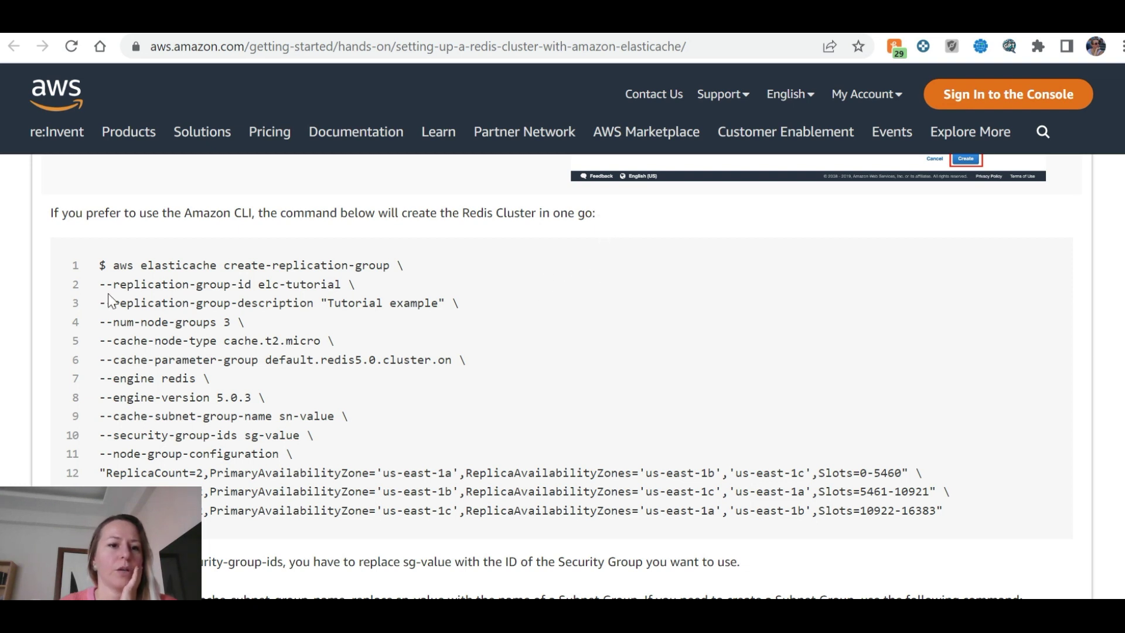
drag(83, 269, 654, 512)
scroll(630, 473, down, 3)
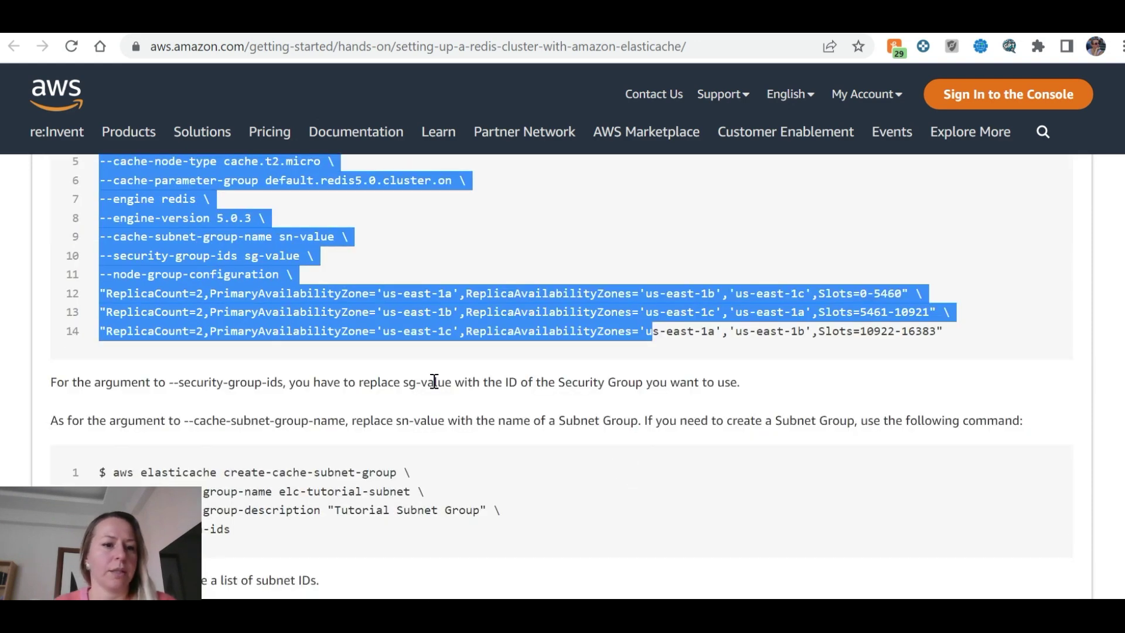
scroll(431, 382, down, 2)
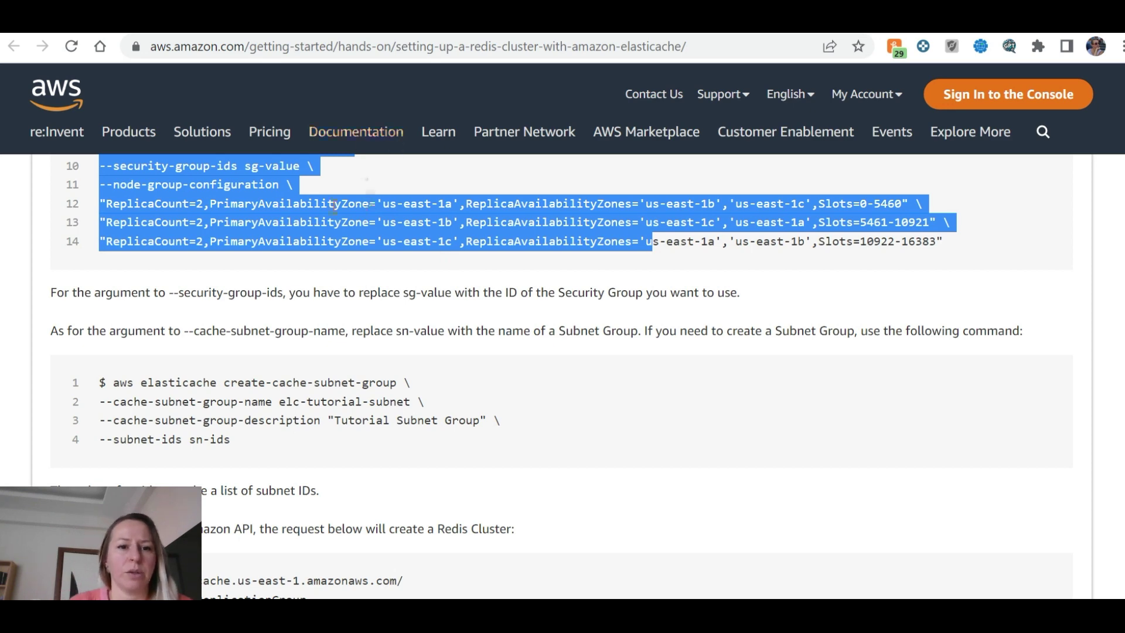
scroll(326, 219, up, 3)
scroll(325, 214, down, 4)
scroll(352, 293, down, 2)
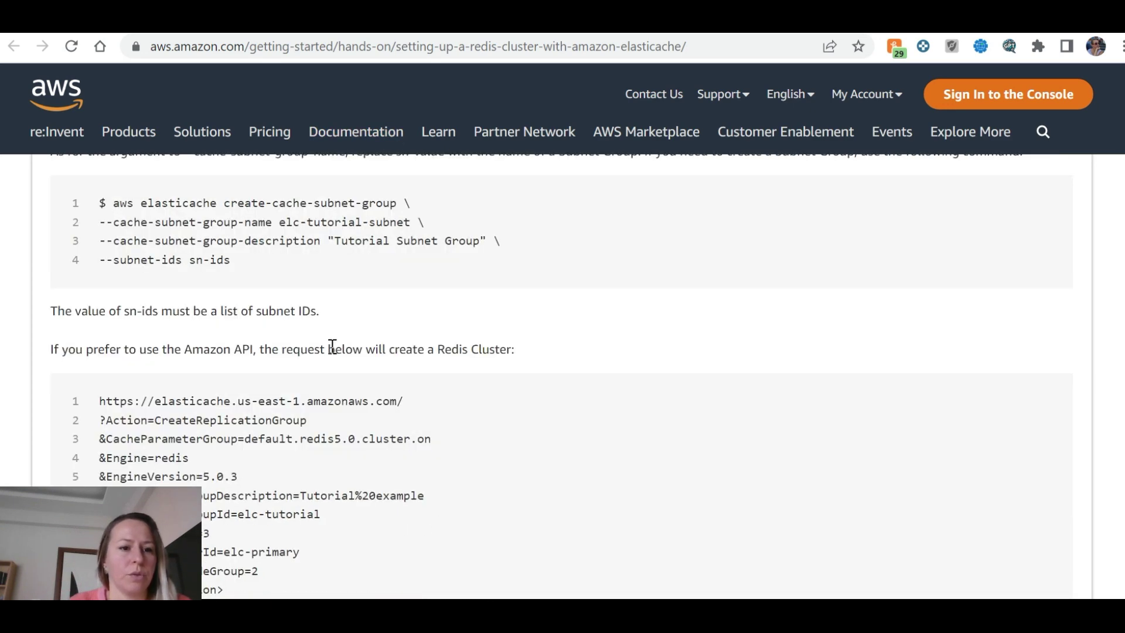
scroll(129, 334, down, 5)
scroll(132, 324, down, 2)
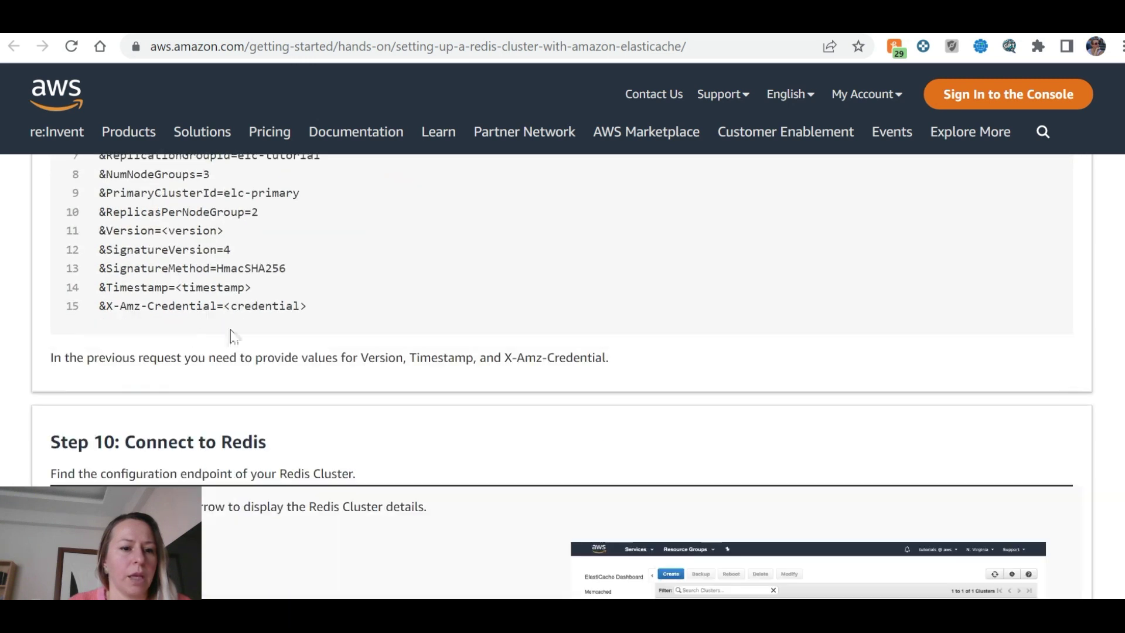
scroll(132, 411, down, 3)
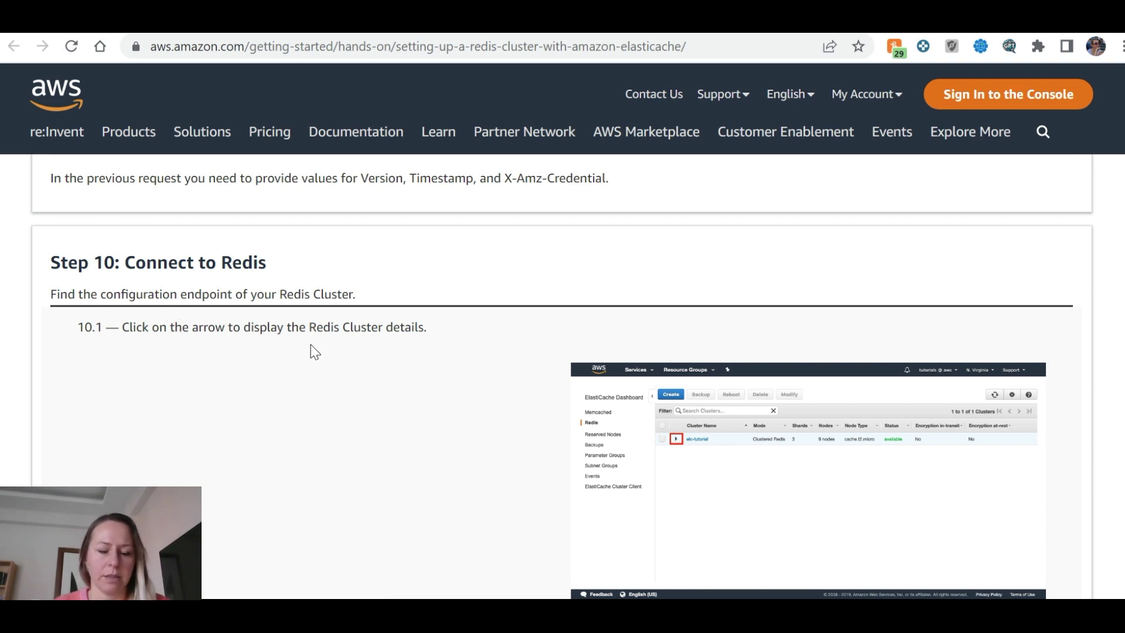
scroll(375, 346, down, 1)
Return to the Redis clusters list and refresh it to check the creation status of elc-tutorial.
key(ctrl+Tab)
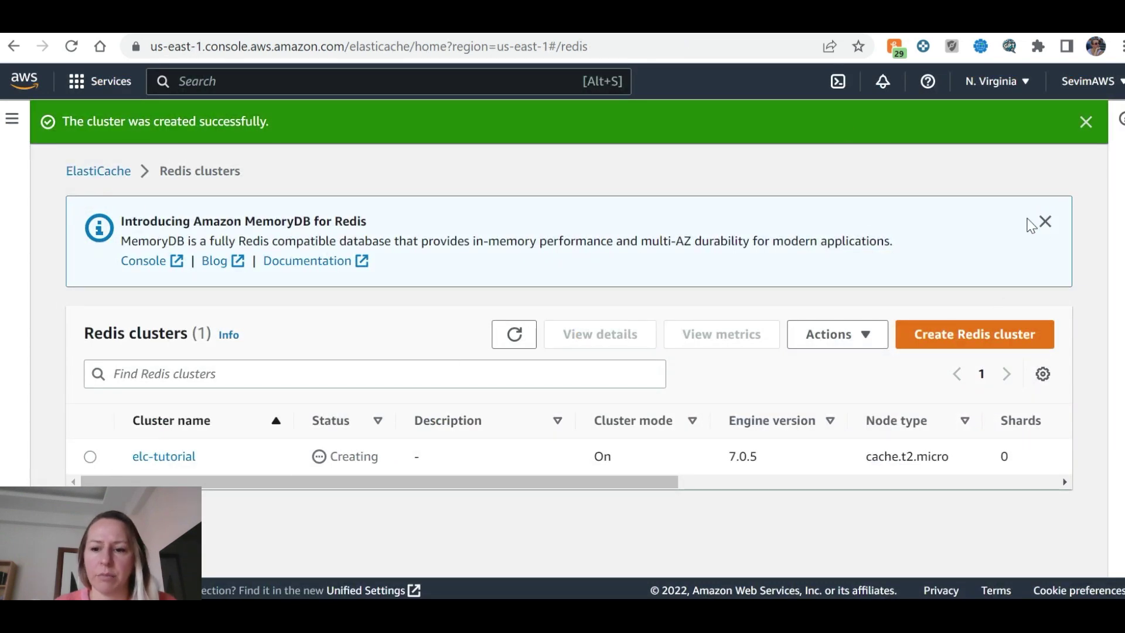
click(531, 334)
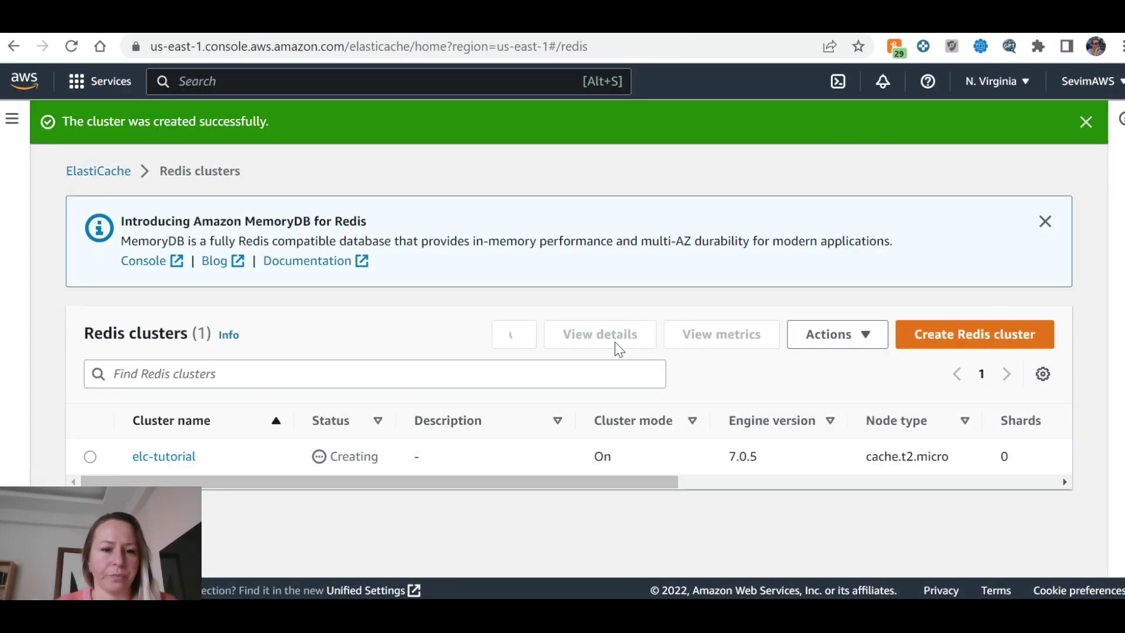
click(511, 339)
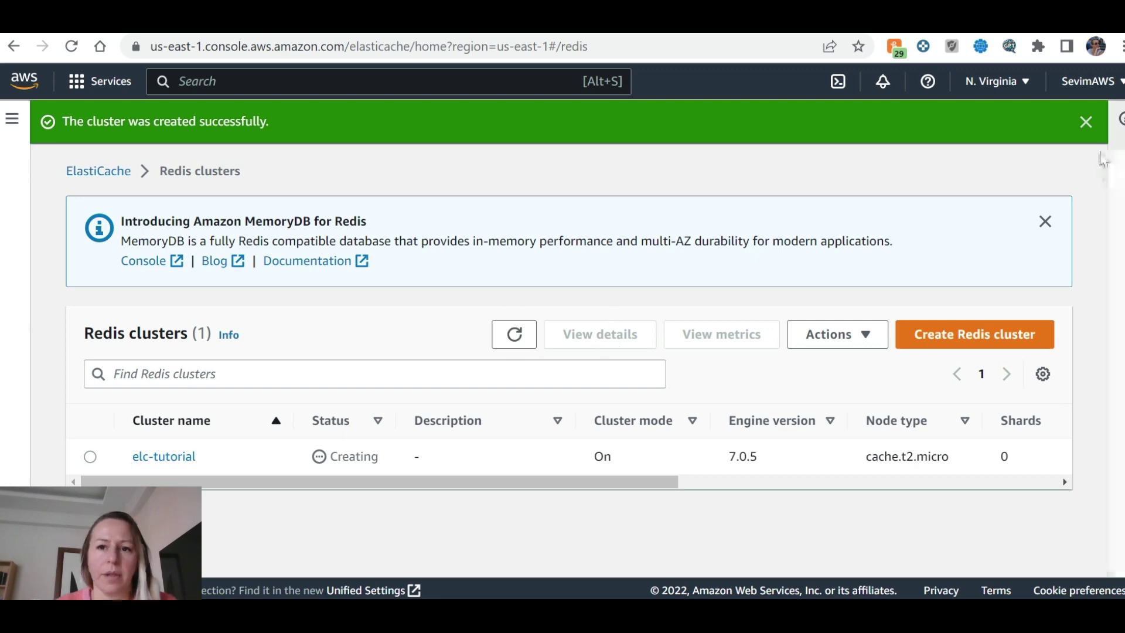
Consult the tutorial's Step 10.1 on displaying cluster details, and check the Redis clusters list again for elc-tutorial's status.
key(ctrl+Tab)
scroll(432, 369, down, 2)
scroll(432, 369, up, 3)
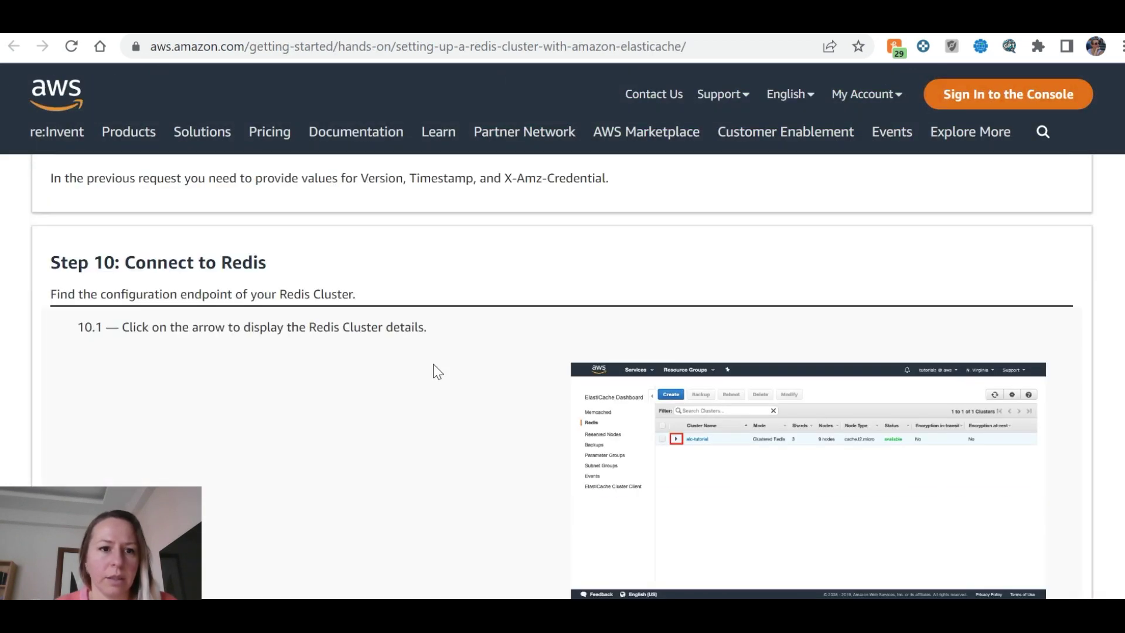
key(ctrl+shift+Tab)
key(ctrl+Tab)
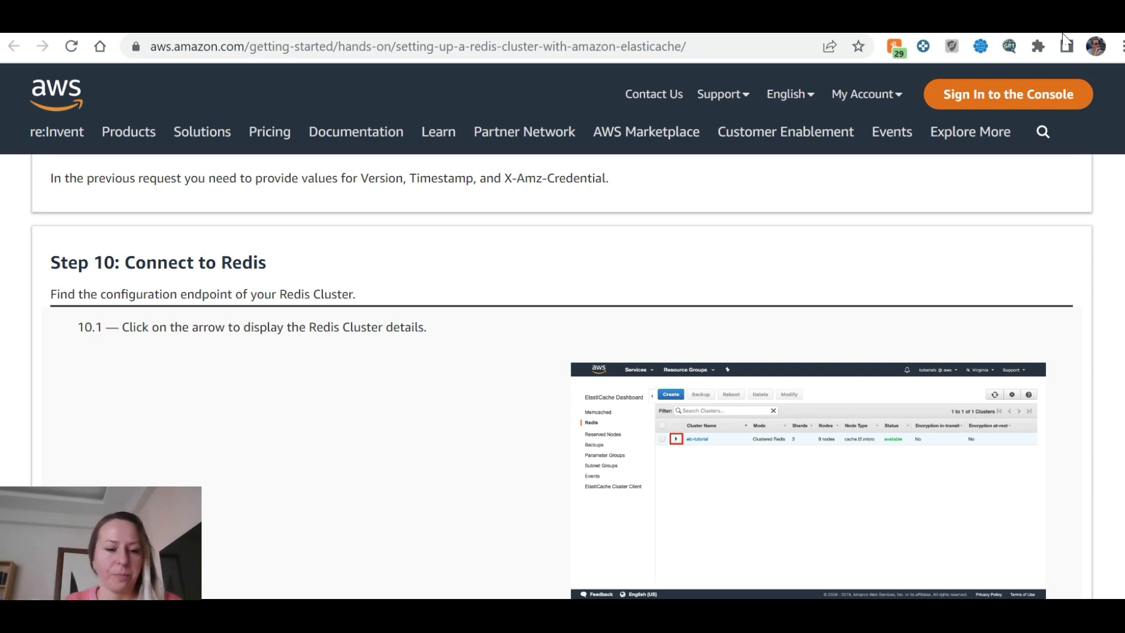
click(1063, 34)
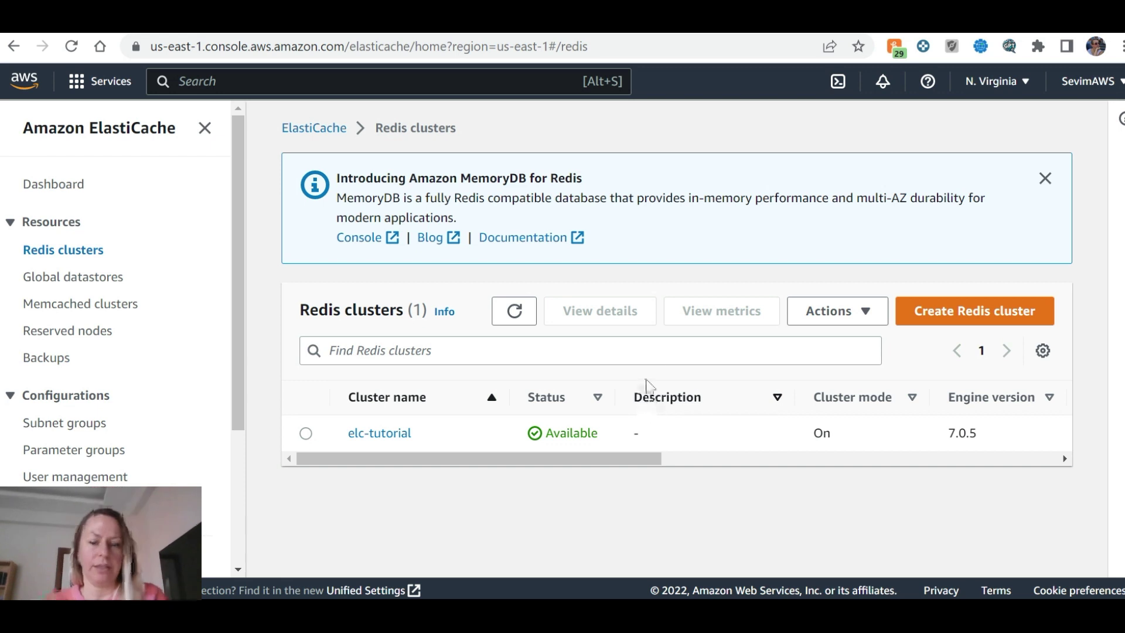
Switch back to the tutorial and find Step 10 on locating the cluster's configuration endpoint.
key(alt+Tab)
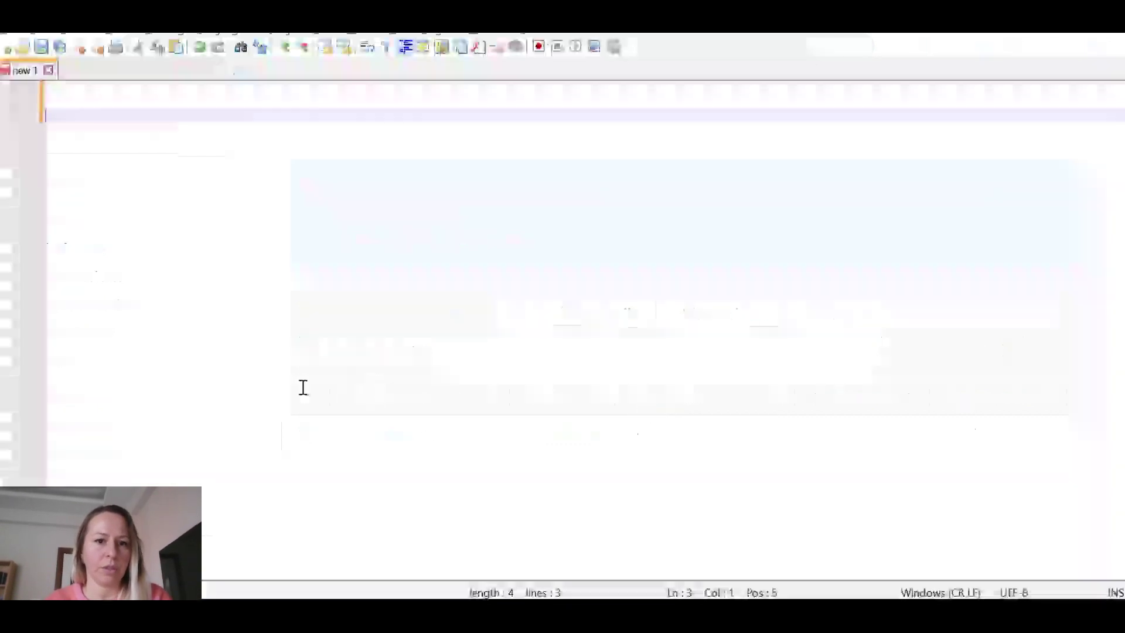
key(alt+Tab)
key(alt+Tab)
key(Tab)
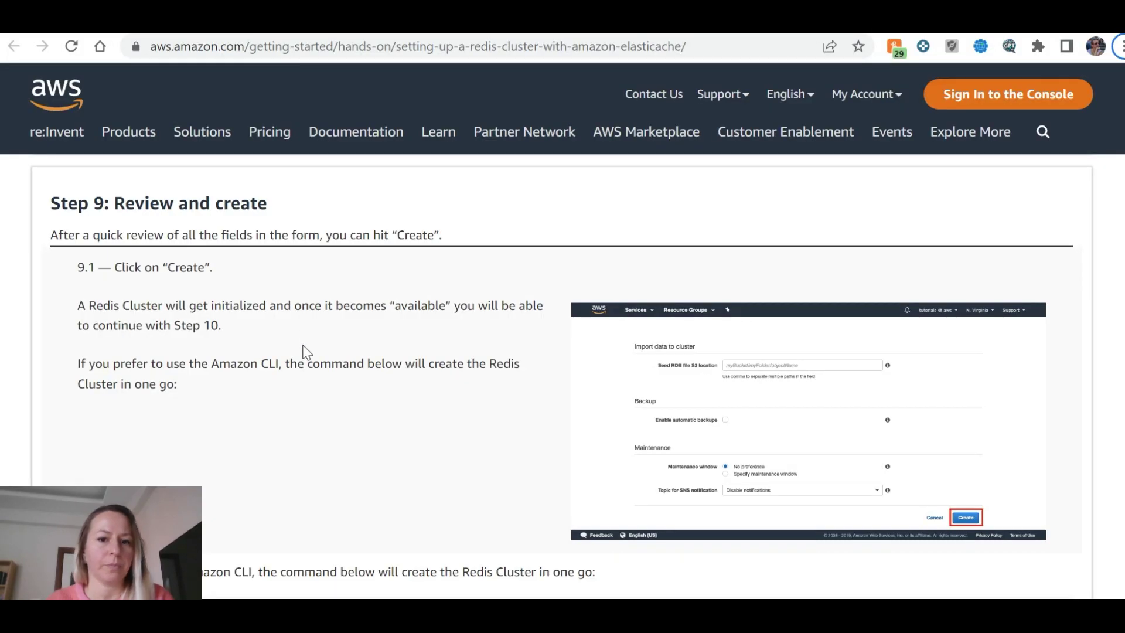
scroll(301, 340, up, 5)
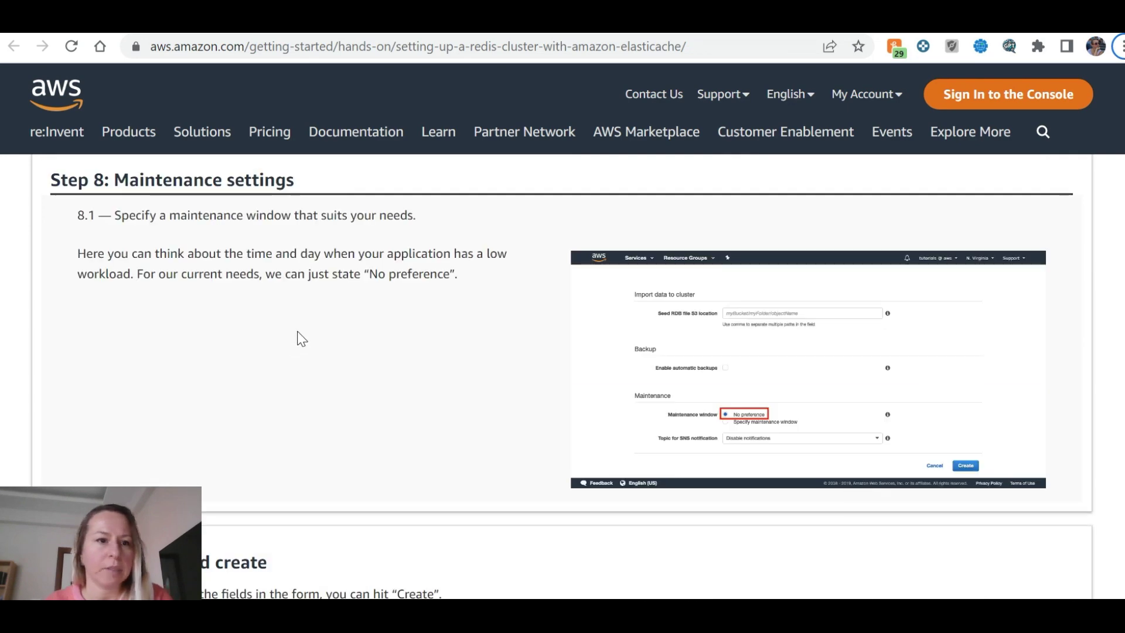
scroll(302, 340, down, 20)
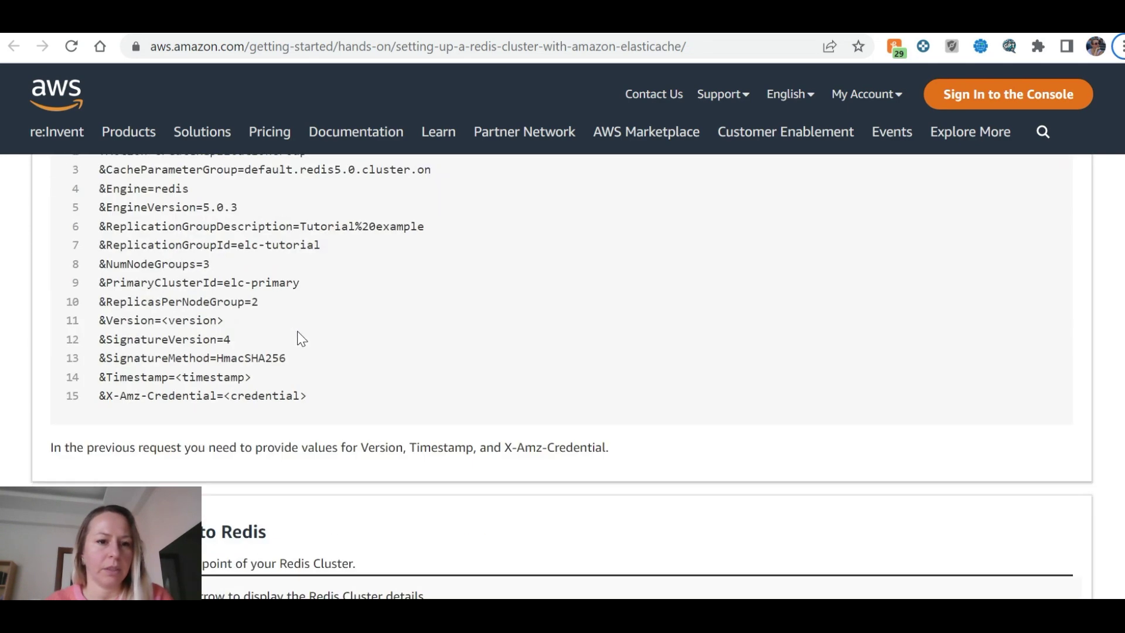
scroll(301, 340, down, 5)
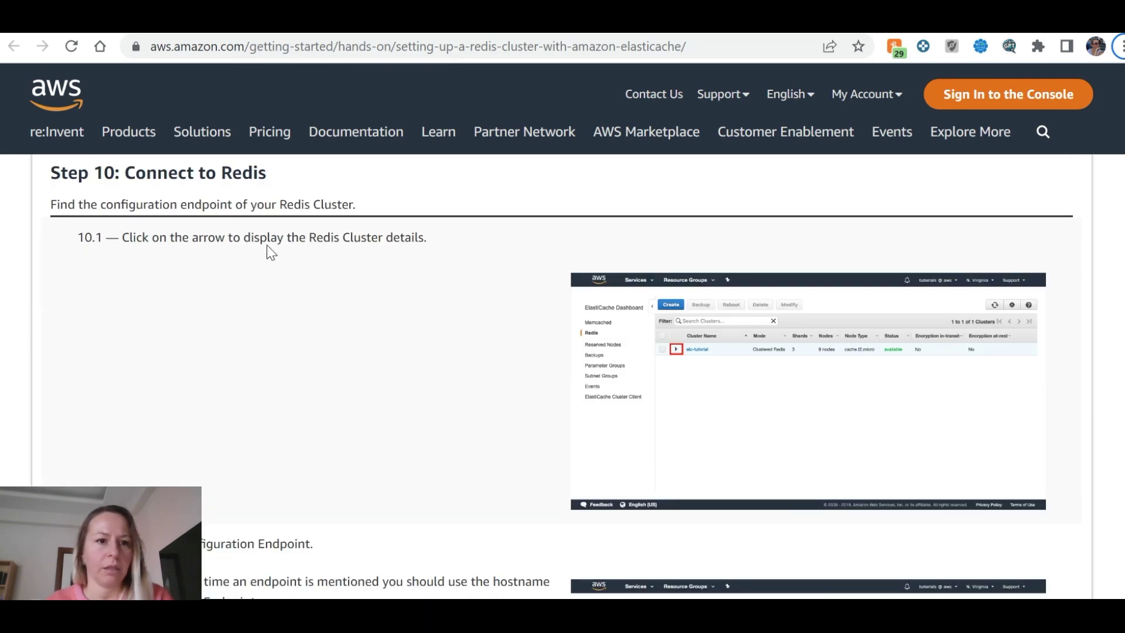
Select the elc-tutorial cluster in the Redis clusters list and read the tutorial's Step 10.2 on copying the configuration endpoint.
key(alt+Tab)
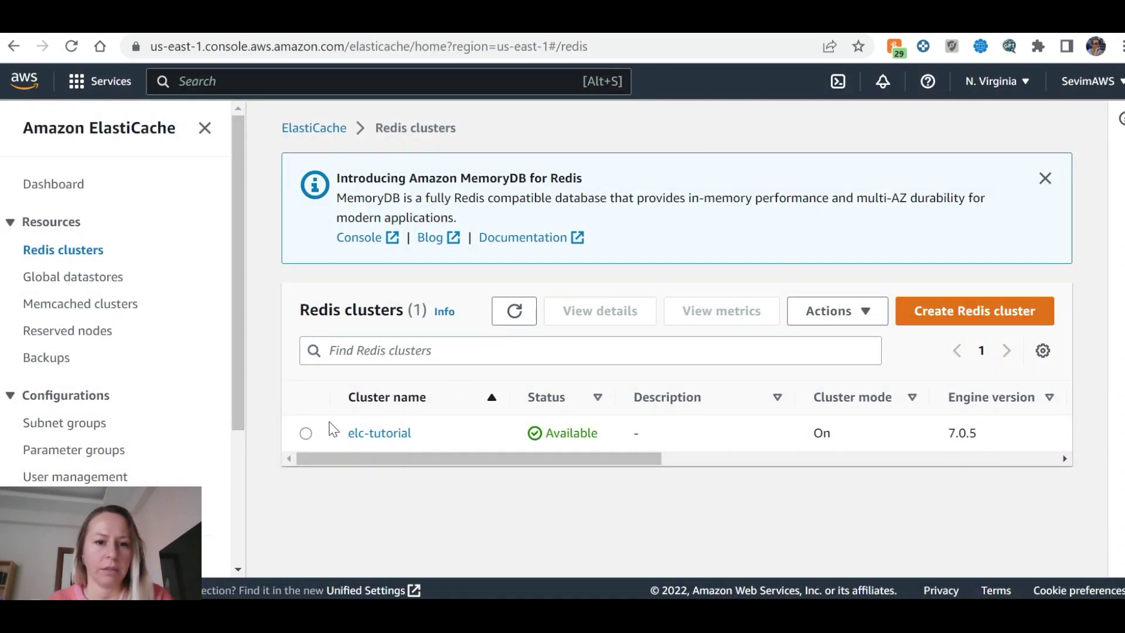
click(307, 437)
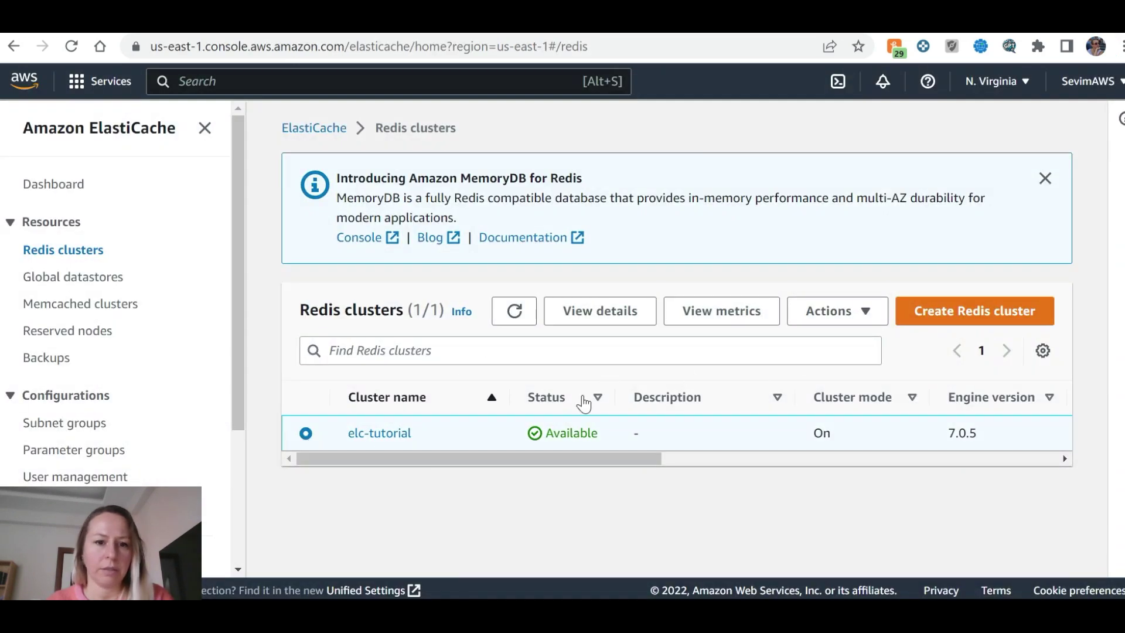
key(alt+Tab)
scroll(449, 365, down, 3)
scroll(448, 365, up, 3)
scroll(409, 434, down, 5)
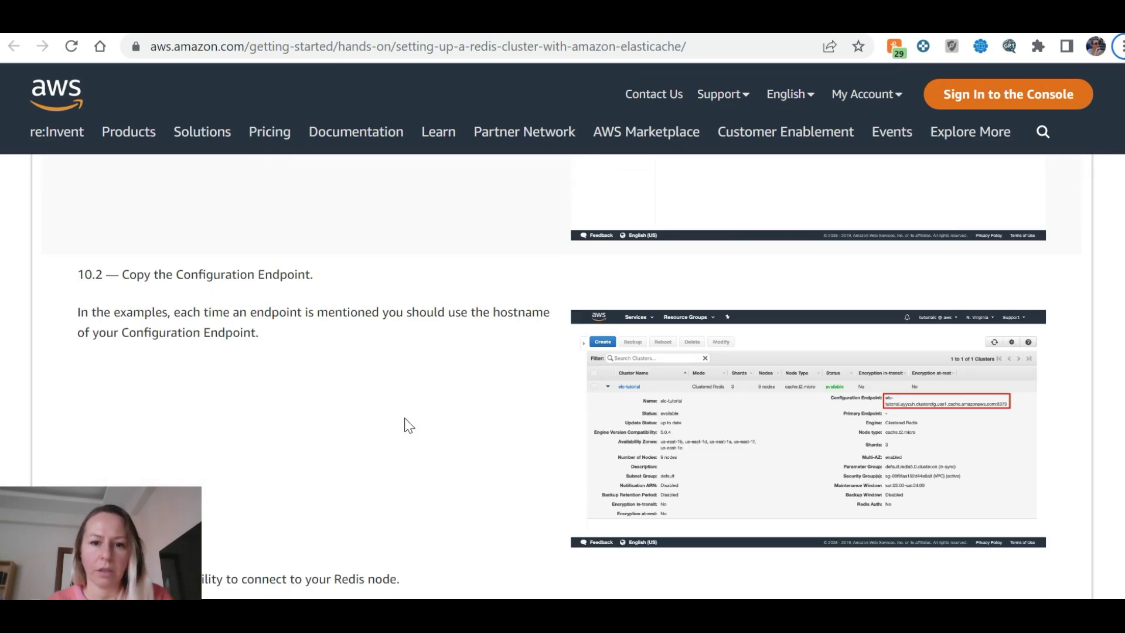
Open the details page of the elc-tutorial cluster and compare it with the tutorial's configuration endpoint example.
key(alt+Tab)
click(387, 433)
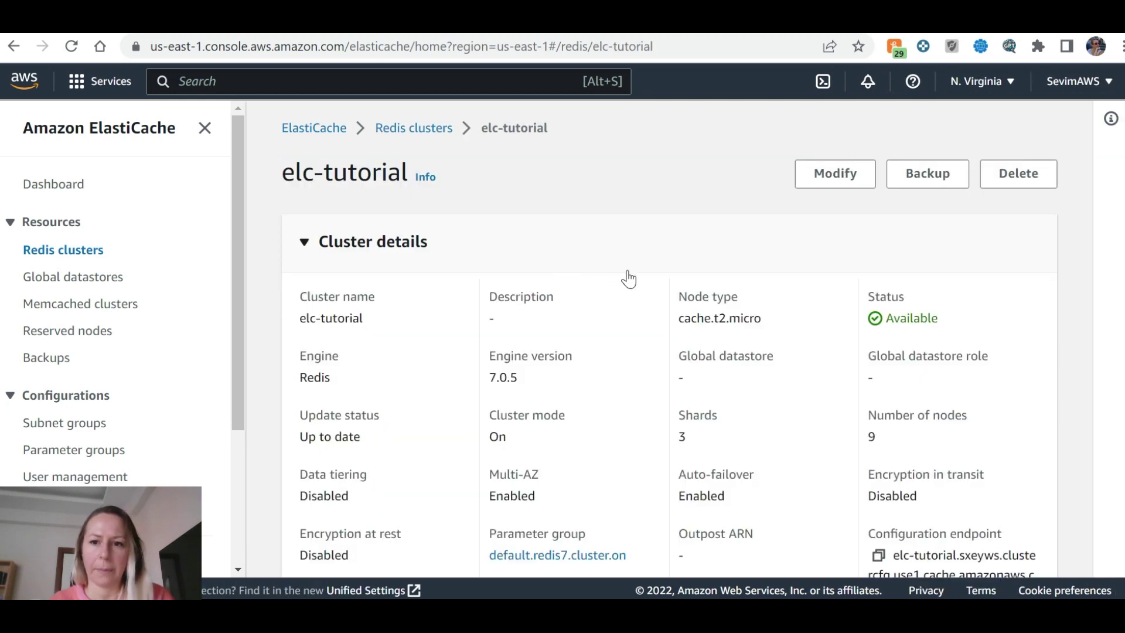
key(alt+Tab)
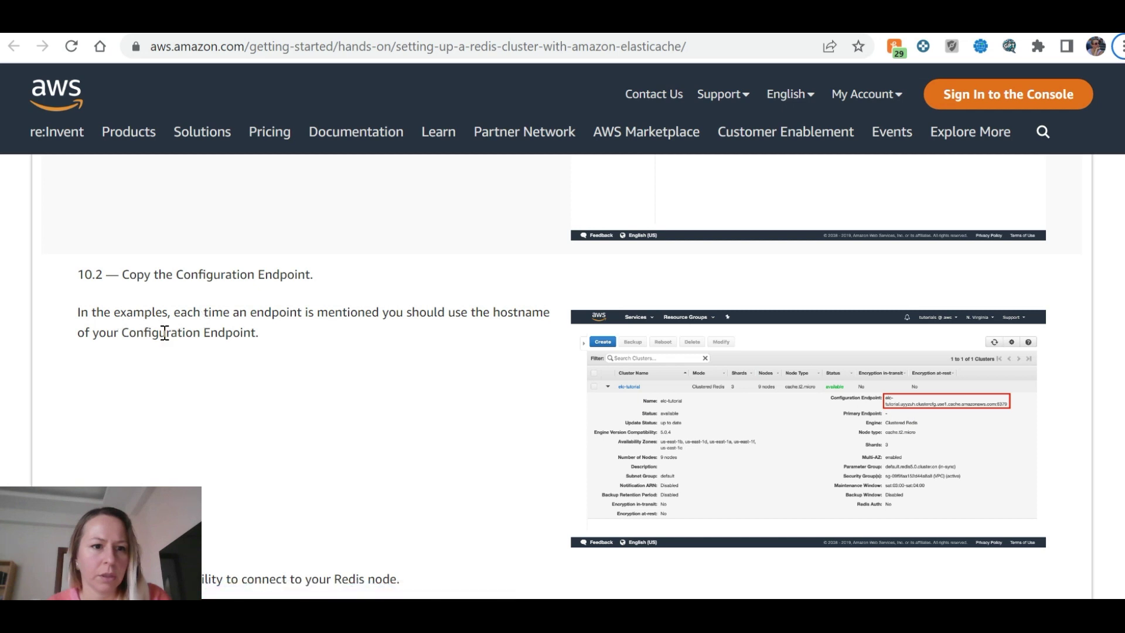
key(ctrl+Tab)
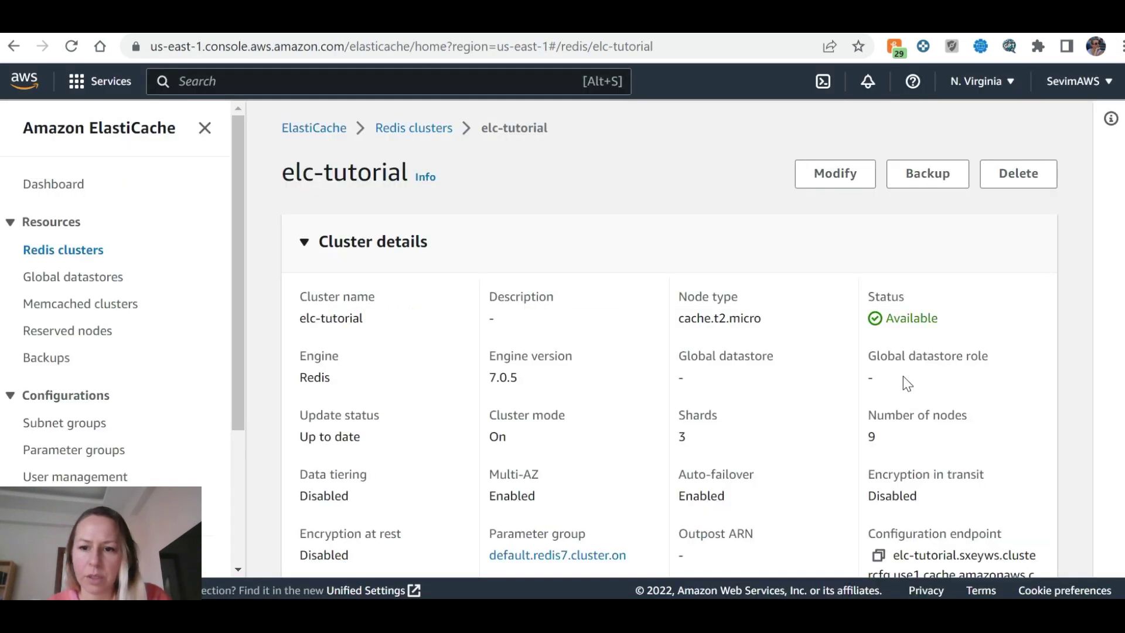
Copy the elc-tutorial cluster's configuration endpoint and paste it into the new 1 note in the Notepad++ text editor.
scroll(904, 380, down, 2)
click(881, 474)
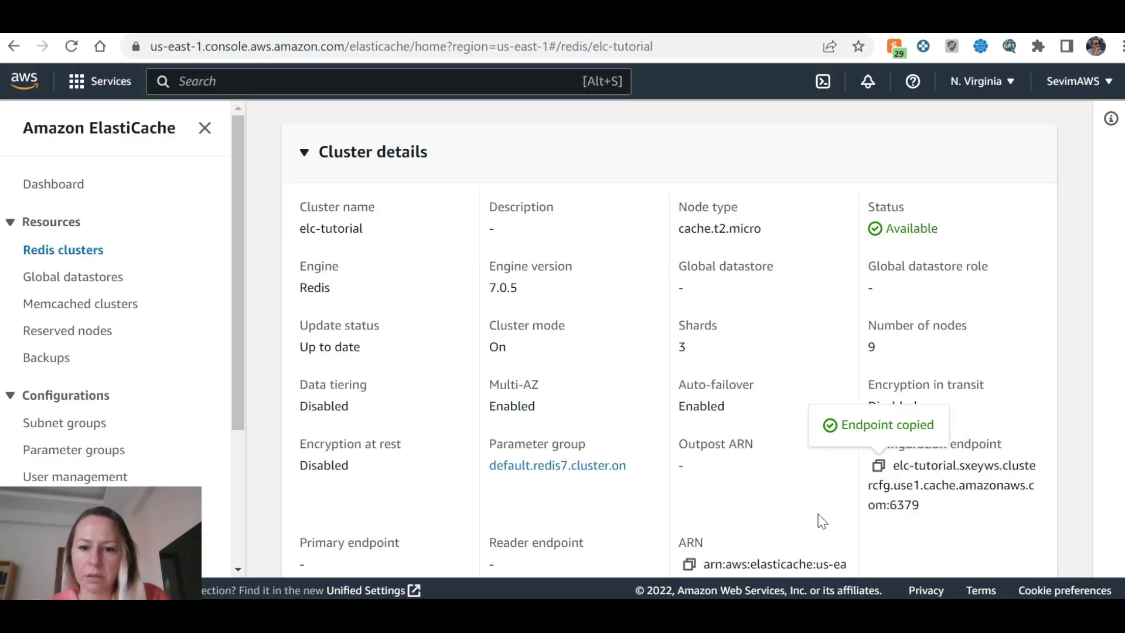
key(alt+Tab)
key(ctrl+v)
key(Return)
key(alt+Tab)
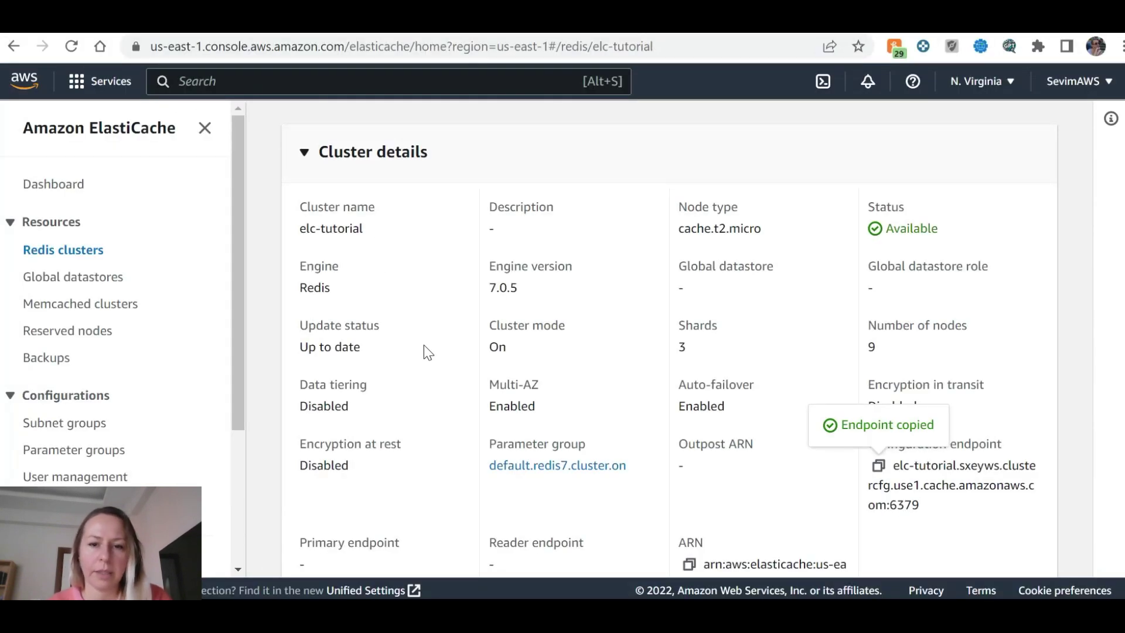
Find the tutorial's Step 10.4 and copy its command "$ ./src/redis-cli -c -h endpoint" into the note below the endpoint.
key(alt+Tab)
key(alt+Tab)
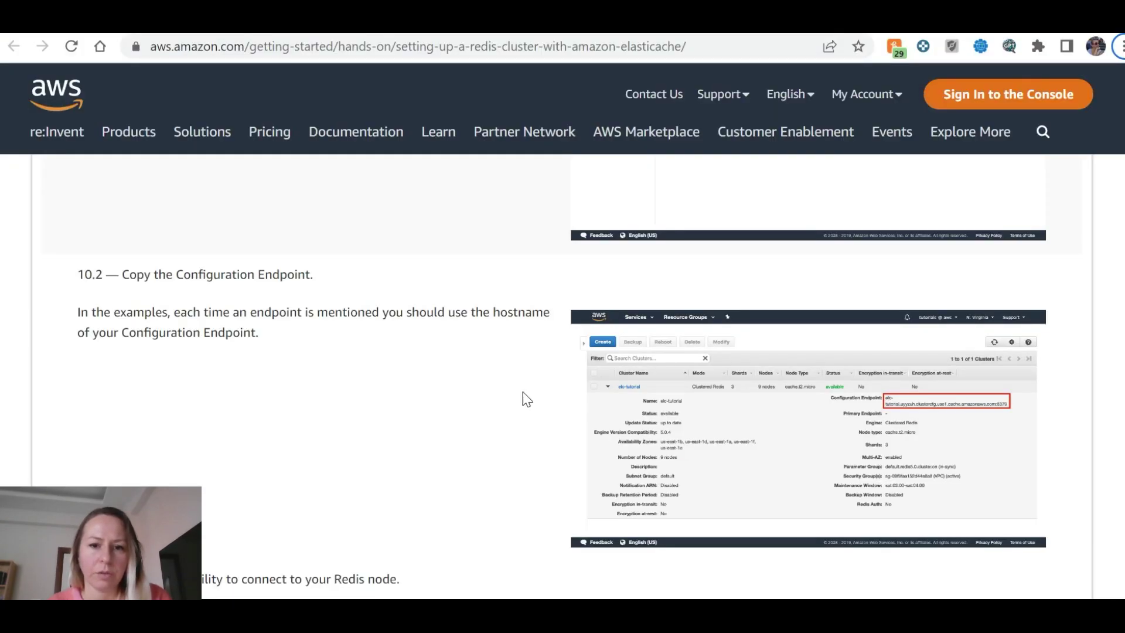
scroll(529, 401, down, 4)
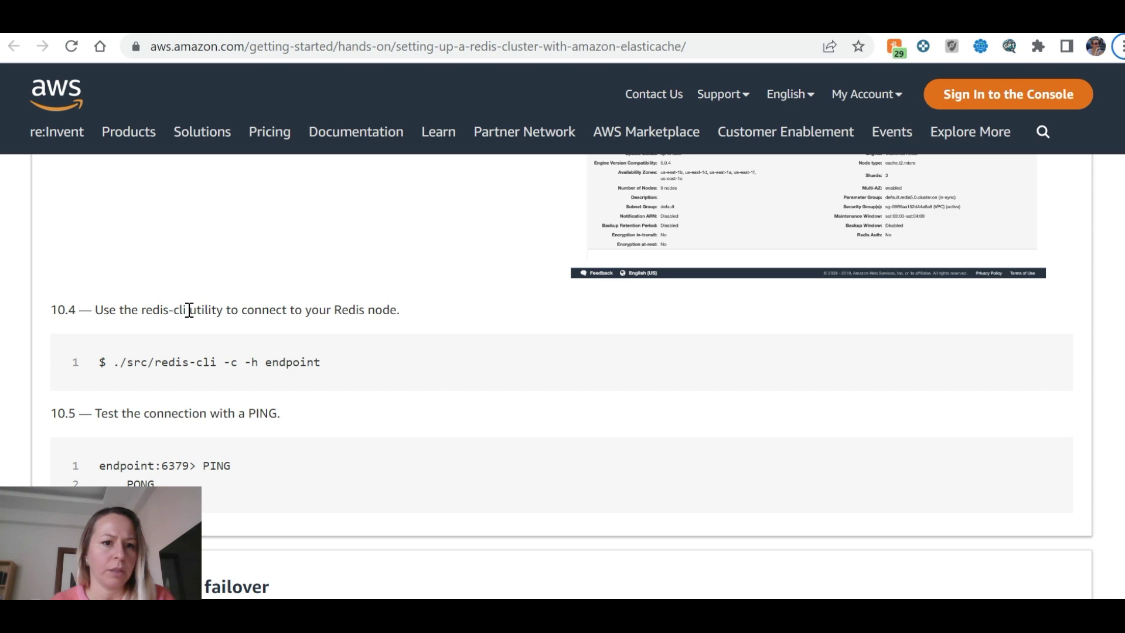
scroll(238, 322, up, 4)
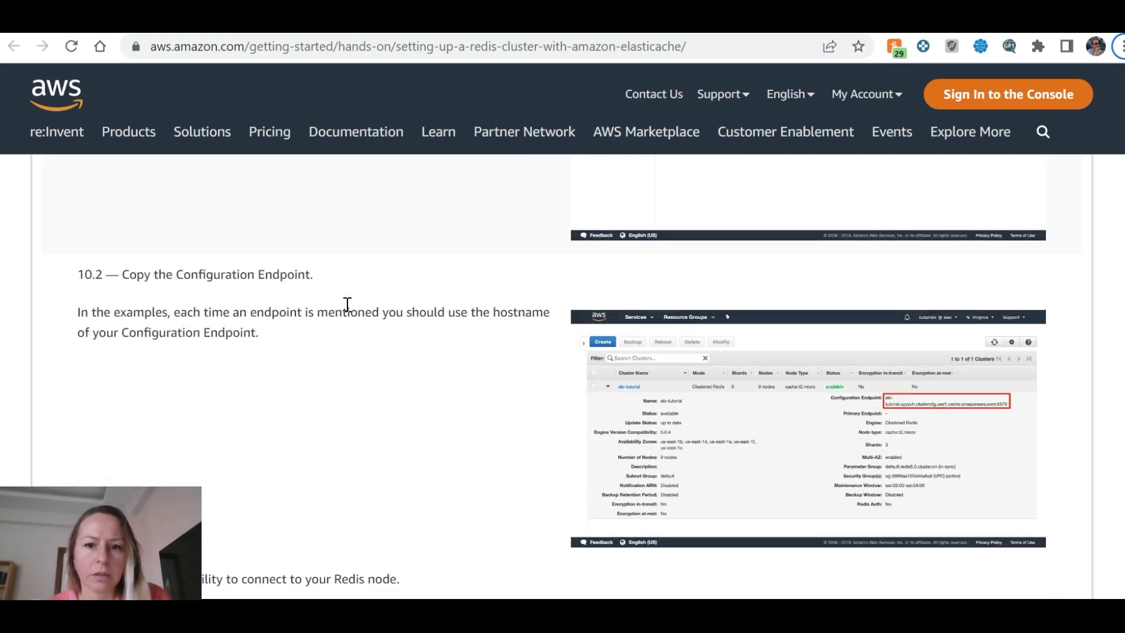
scroll(346, 305, down, 4)
scroll(156, 311, down, 3)
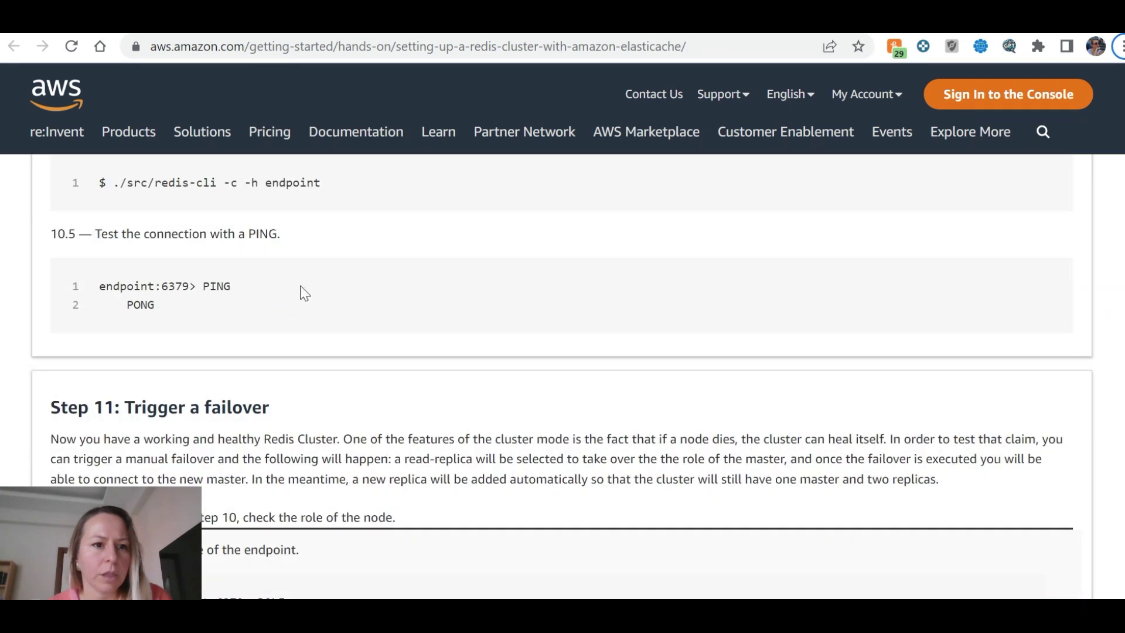
scroll(291, 215, up, 1)
drag(322, 273, 72, 273)
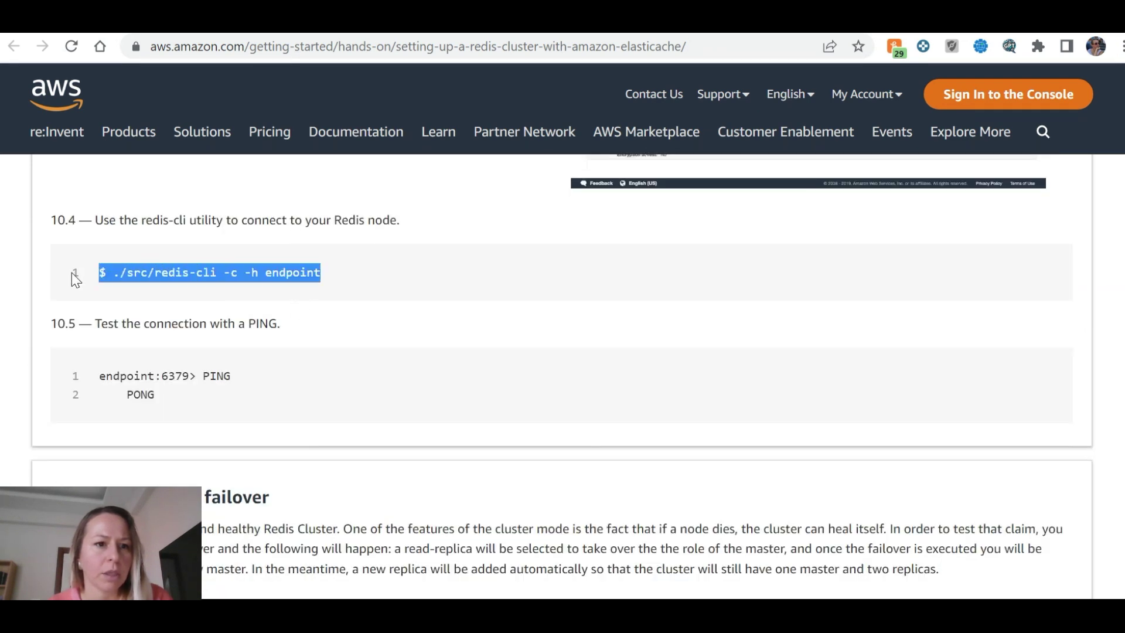
key(ctrl+Tab)
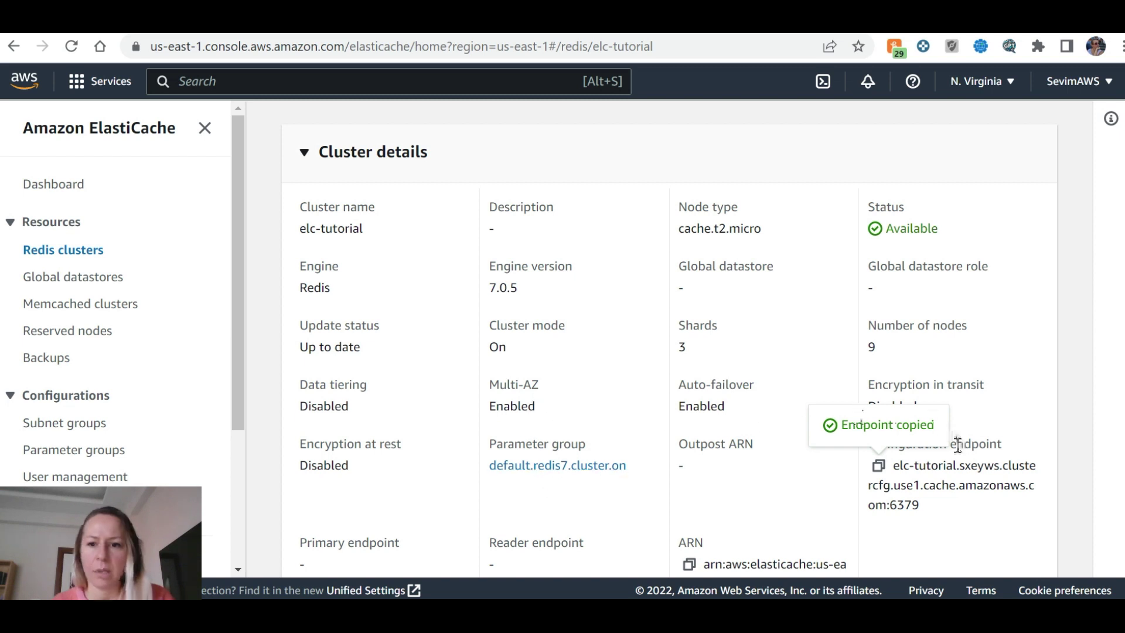
key(ctrl+shift+Tab)
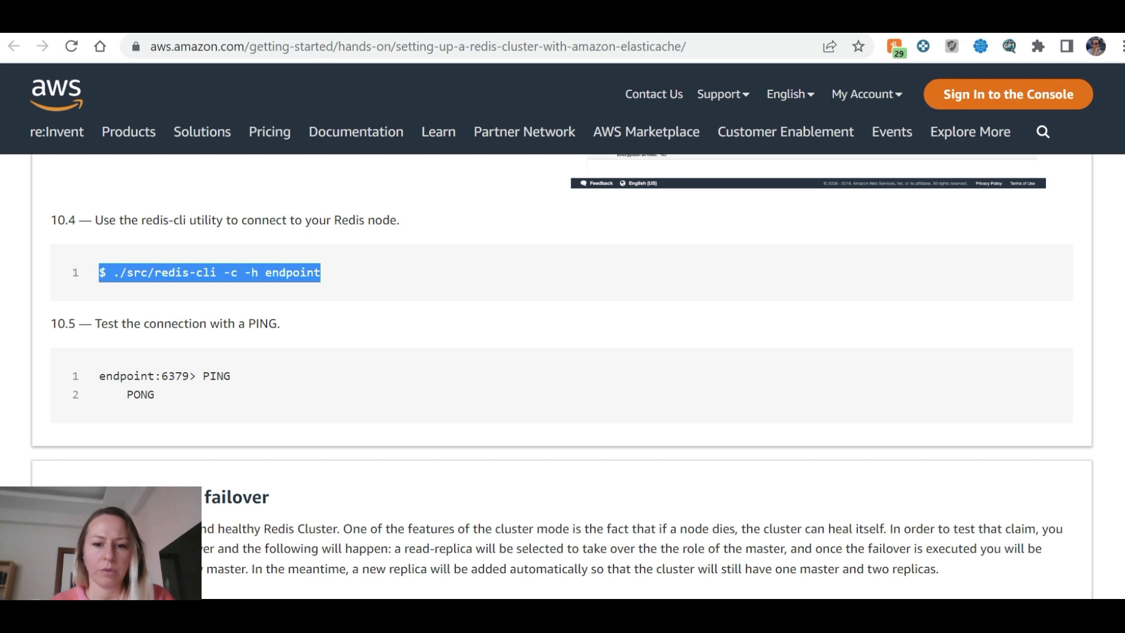
key(alt+Tab)
key(ctrl+v)
key(Return)
key(Return)
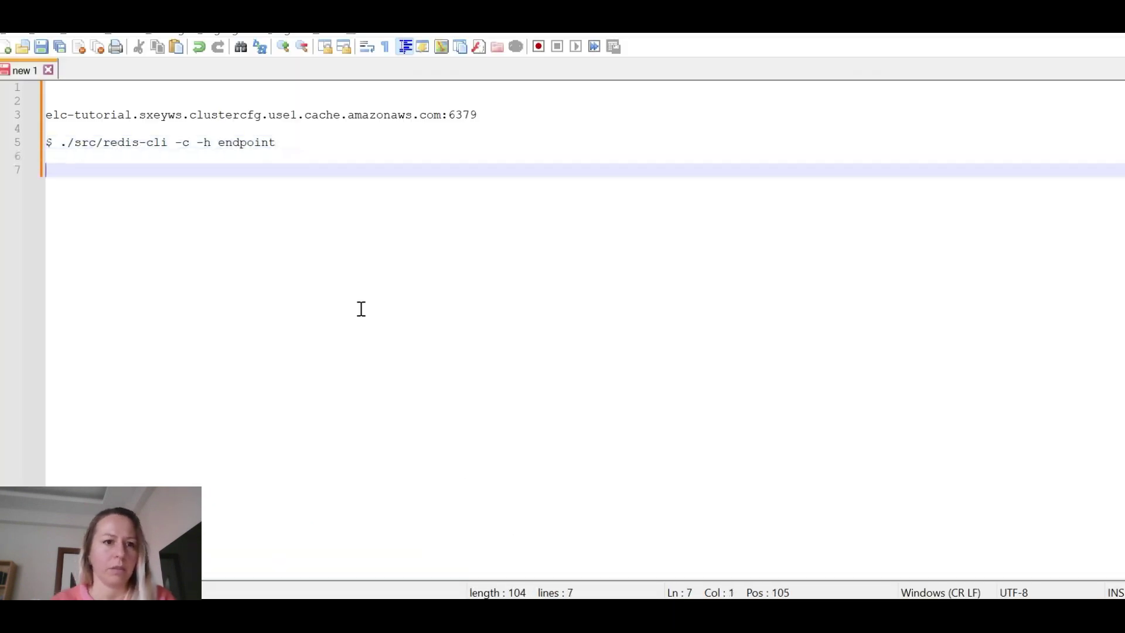
Copy the PING and PONG connection test from the tutorial's Step 10.5 into the note below the redis-cli command.
key(alt+Tab)
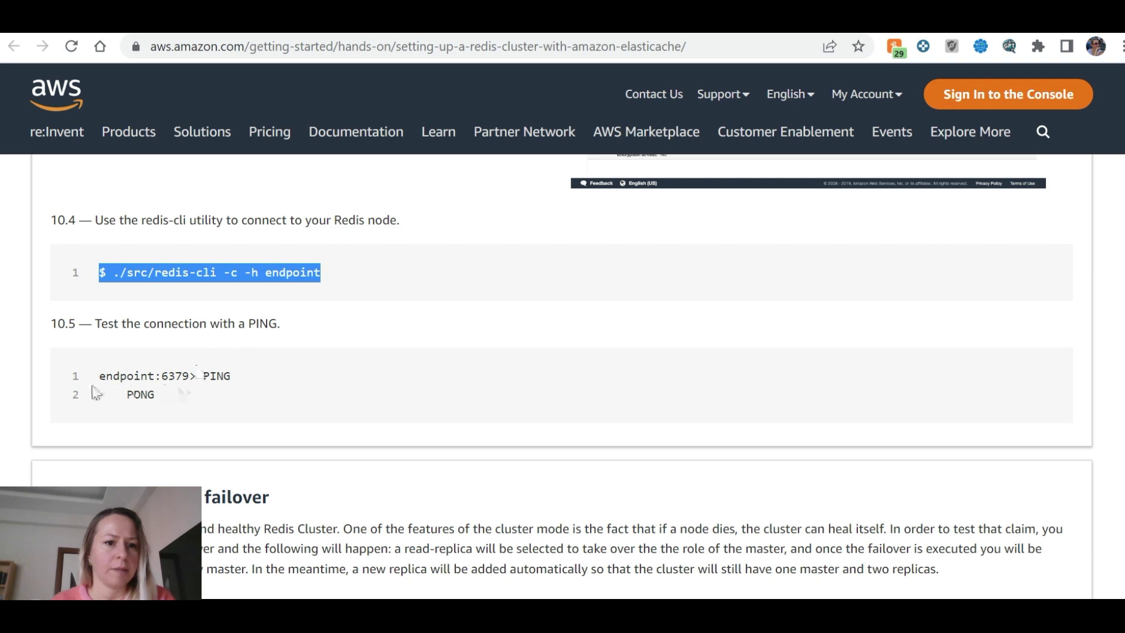
drag(98, 376, 225, 410)
key(ctrl+c)
key(alt+Tab)
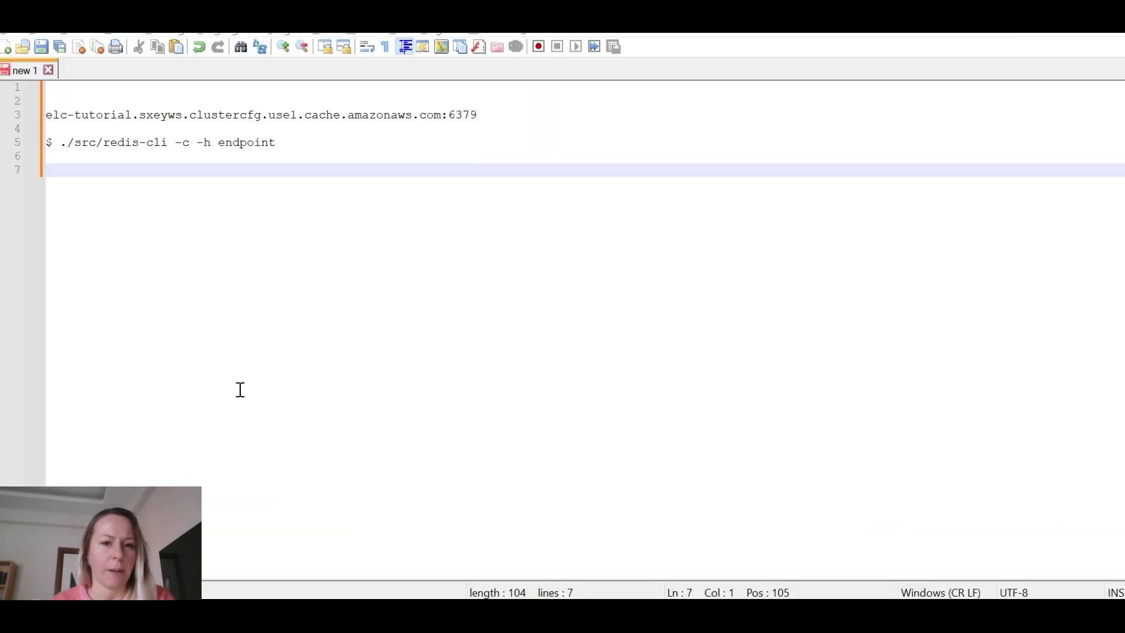
key(ctrl+v)
key(alt+Tab)
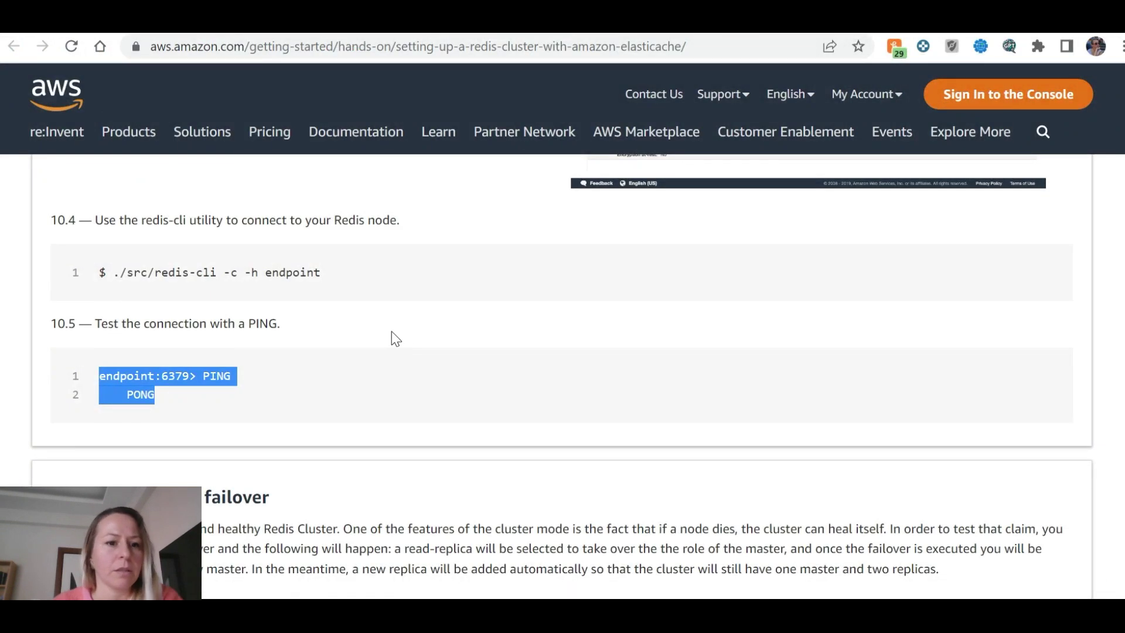
Review the tutorial's Step 10 again, from displaying the cluster details to copying the configuration endpoint.
scroll(391, 329, down, 3)
scroll(393, 341, down, 2)
scroll(392, 341, up, 13)
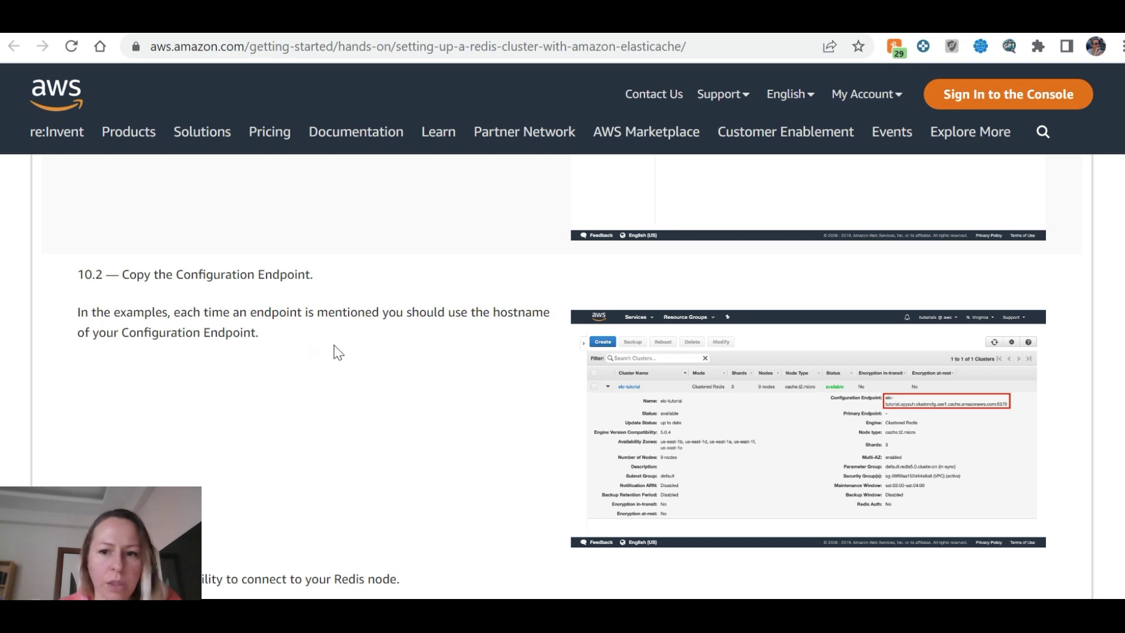
scroll(336, 352, up, 3)
scroll(338, 351, up, 3)
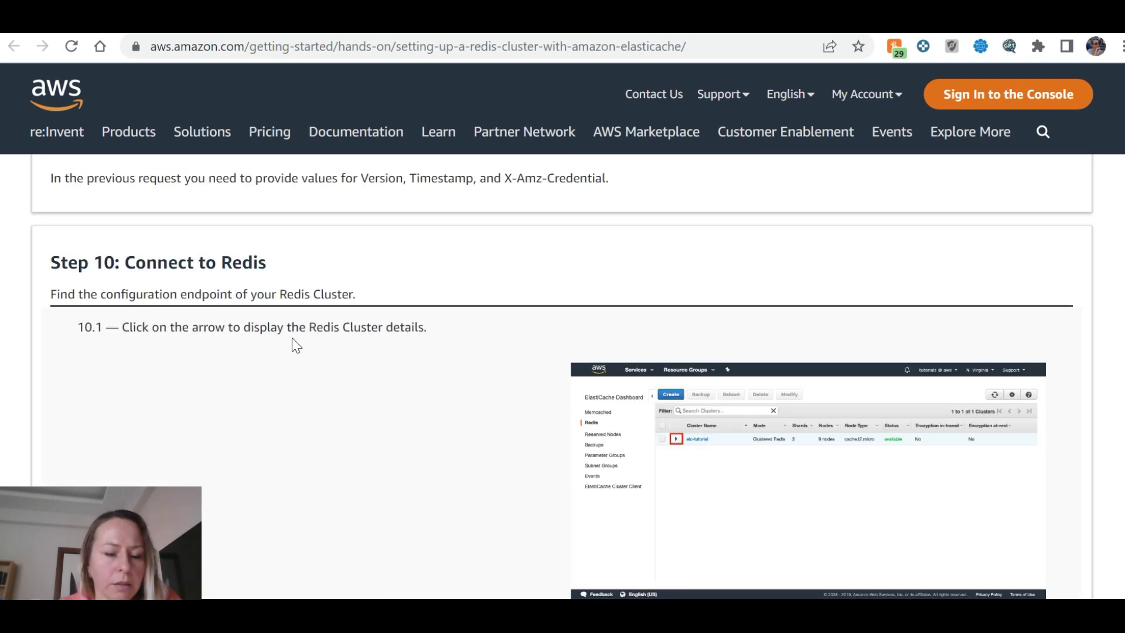
scroll(425, 325, down, 3)
scroll(425, 326, up, 5)
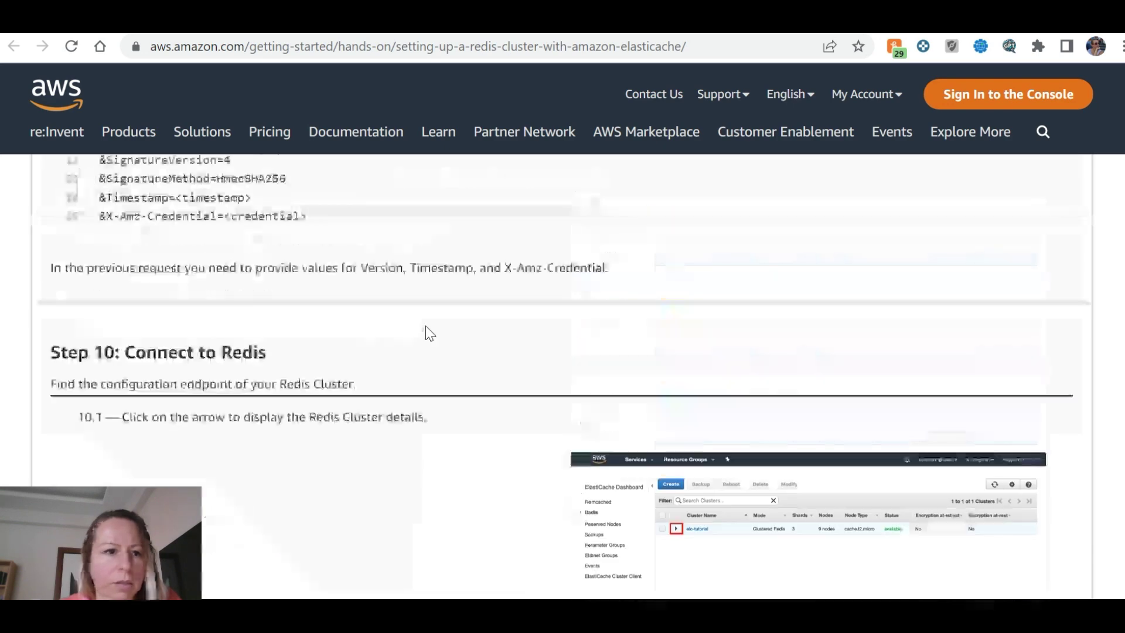
scroll(426, 328, down, 9)
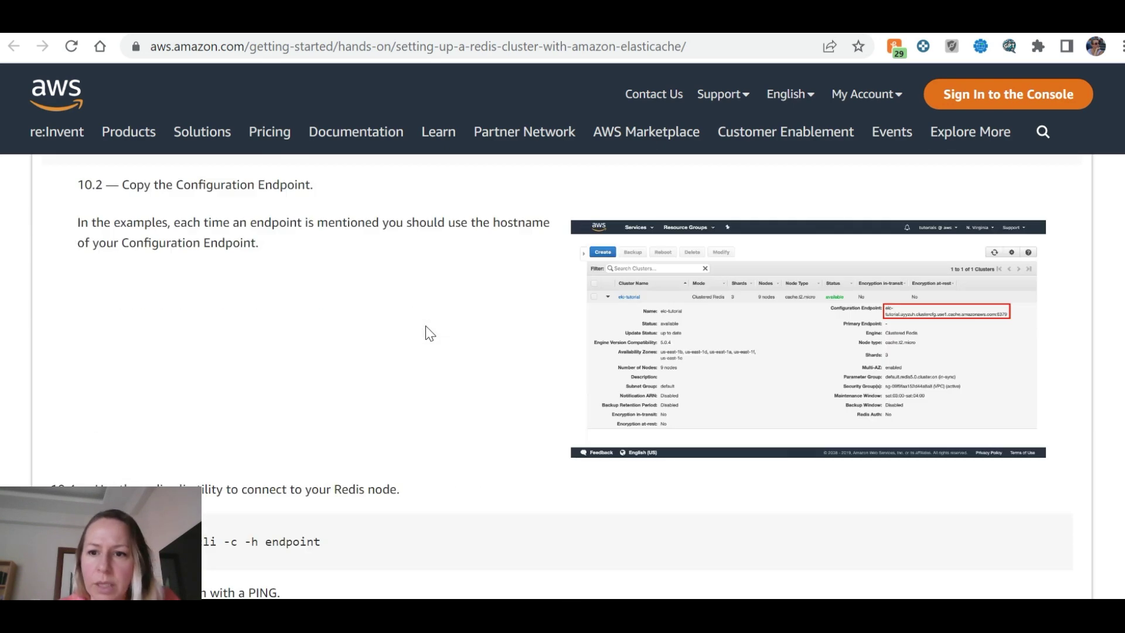
Check the pasted notes and examine the elc-tutorial details page in the ElastiCache console, down to its shards and nodes.
key(alt+Tab)
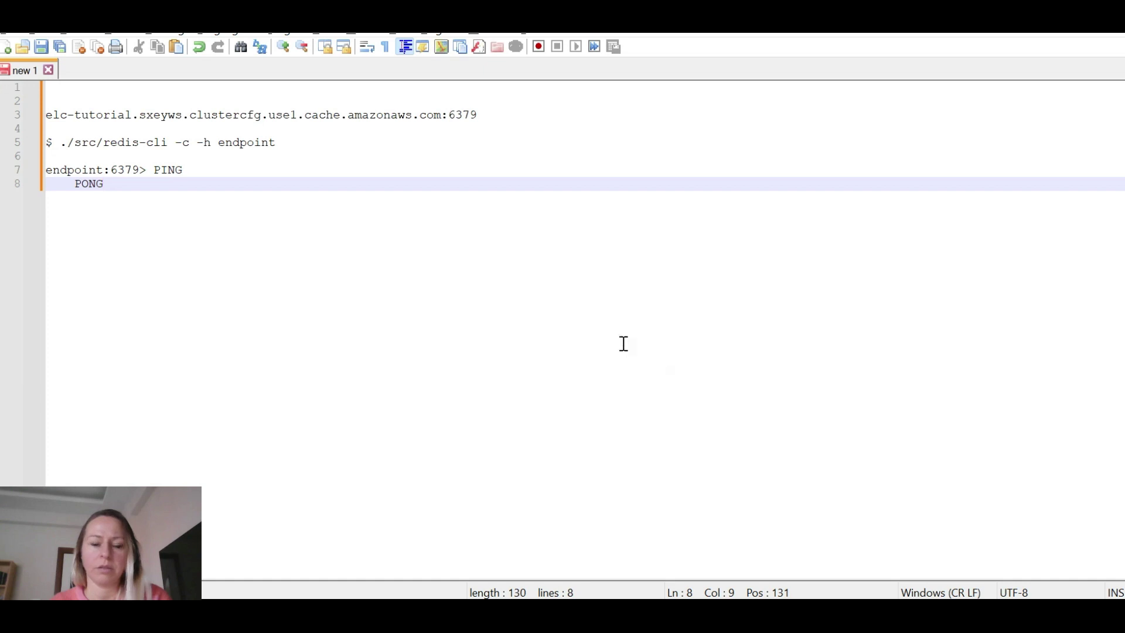
key(alt+Tab)
key(alt+Tab)
key(Tab)
scroll(768, 277, up, 2)
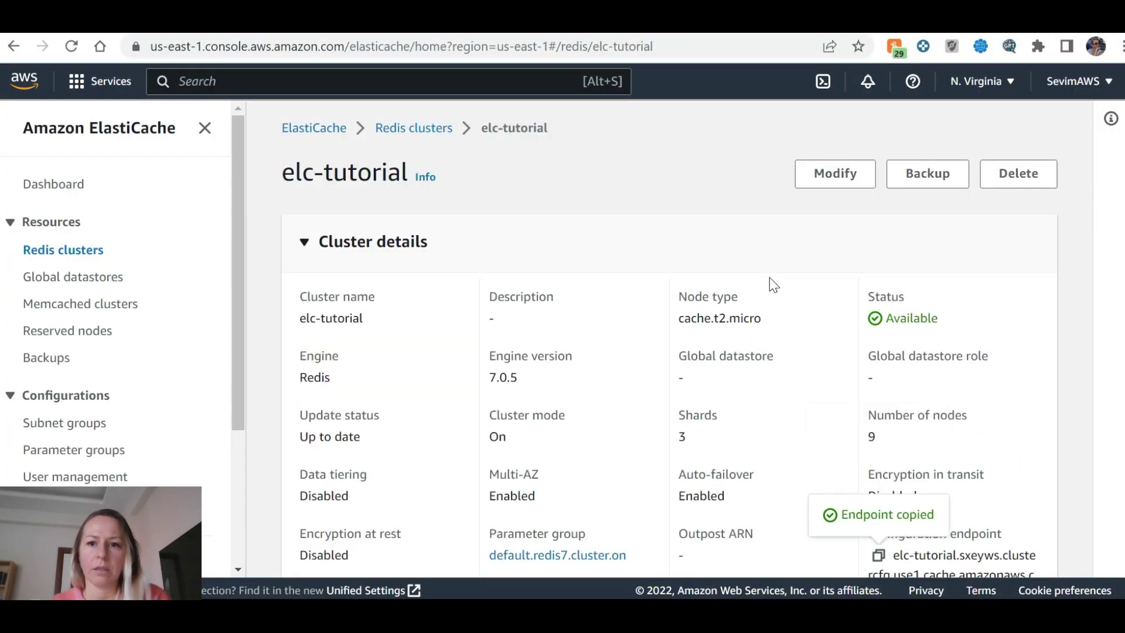
scroll(432, 246, down, 2)
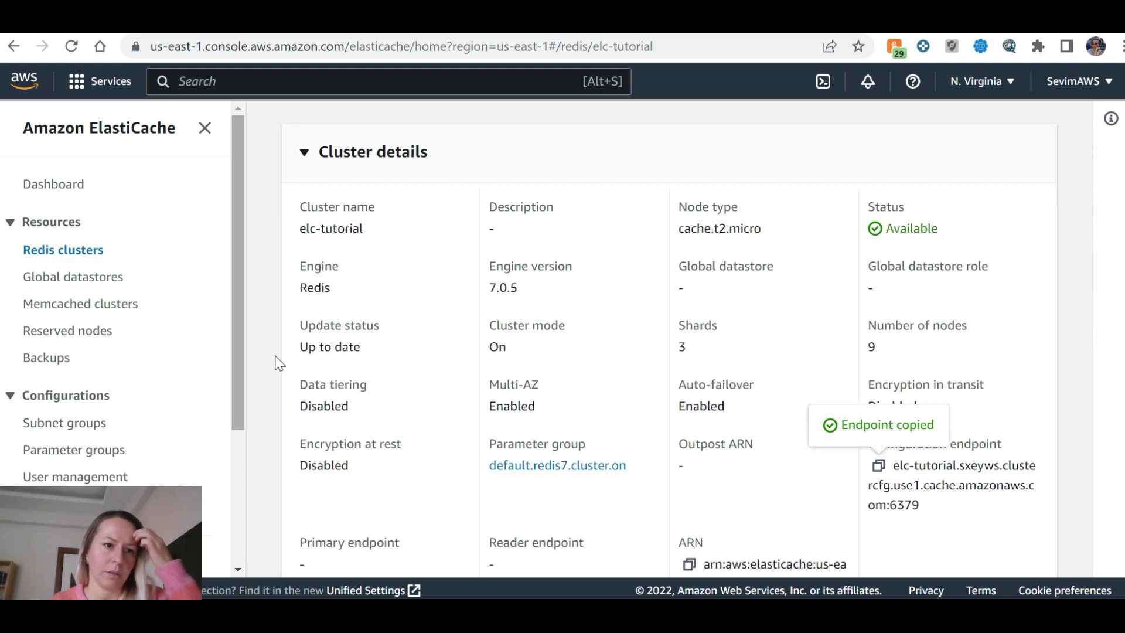
scroll(548, 346, down, 5)
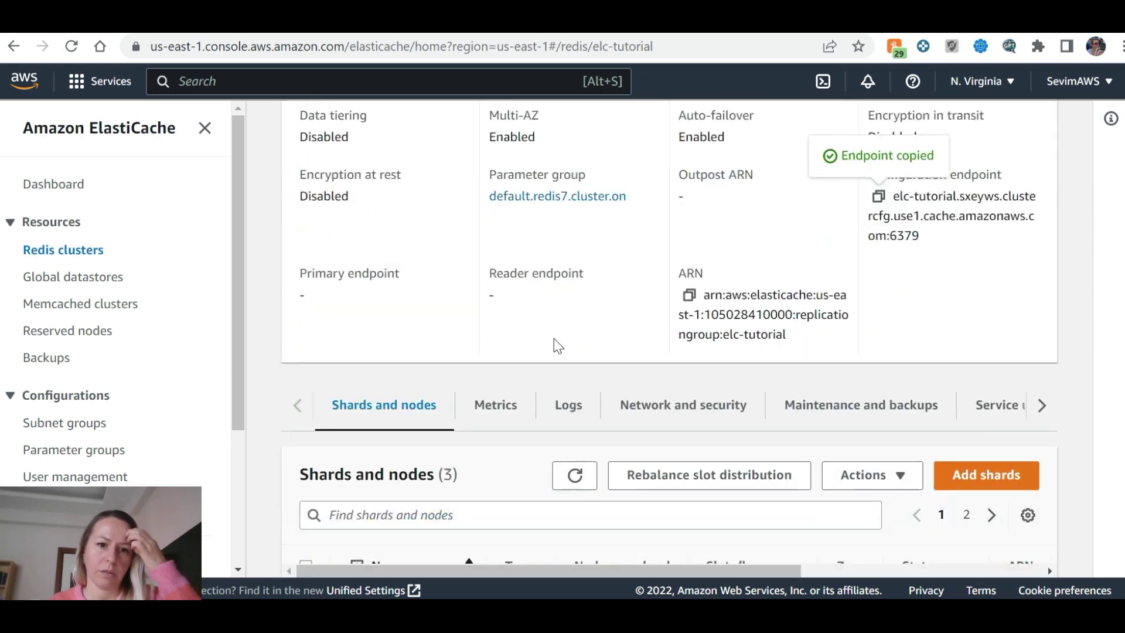
scroll(553, 338, down, 3)
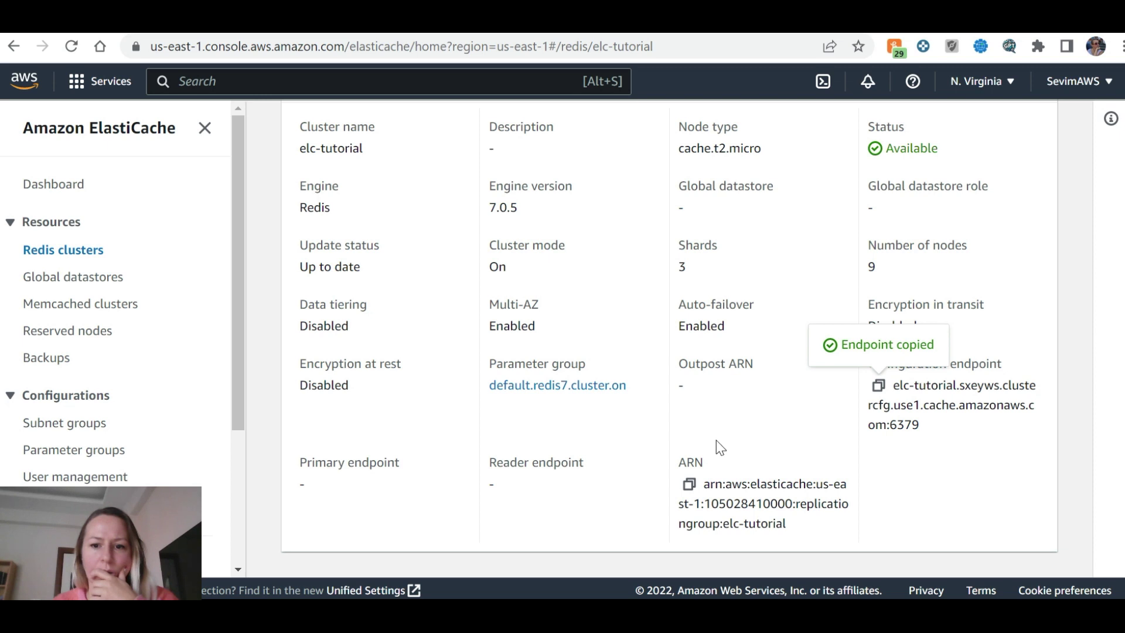
scroll(678, 414, up, 3)
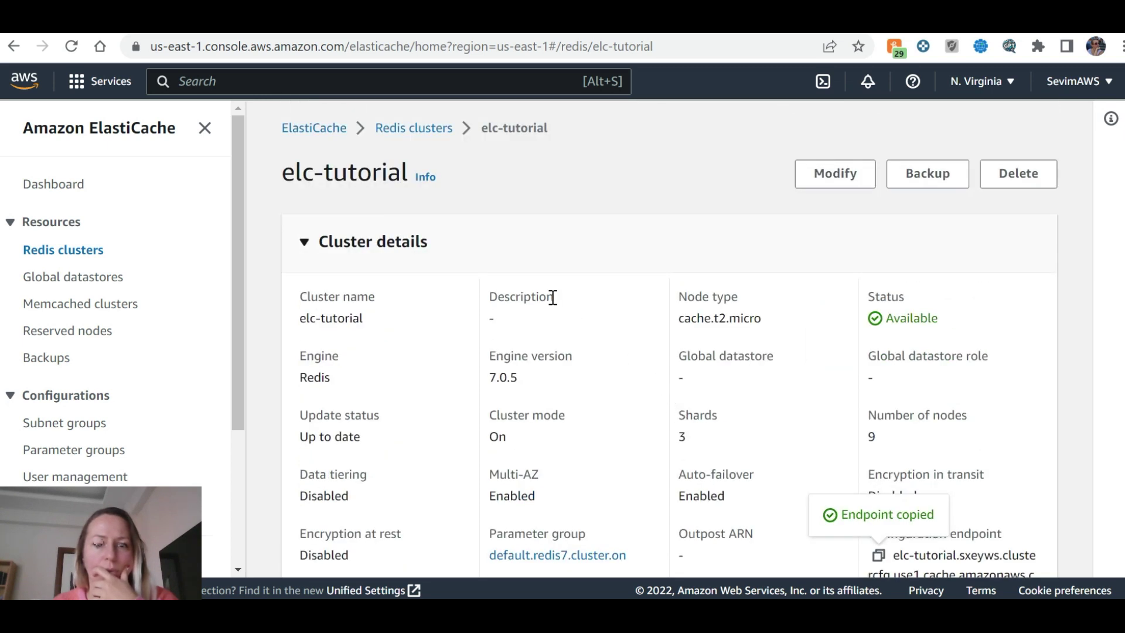
scroll(772, 340, down, 3)
scroll(605, 252, down, 2)
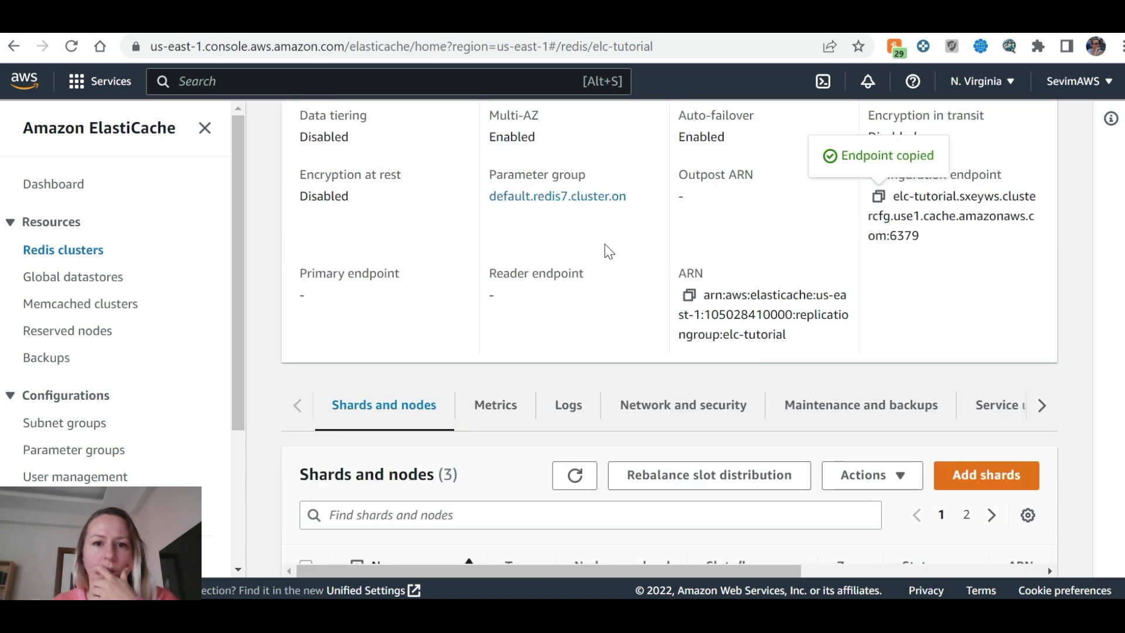
View the settings of the cluster's parameter group default.redis7.cluster.on, and return to the elc-tutorial details page.
click(600, 209)
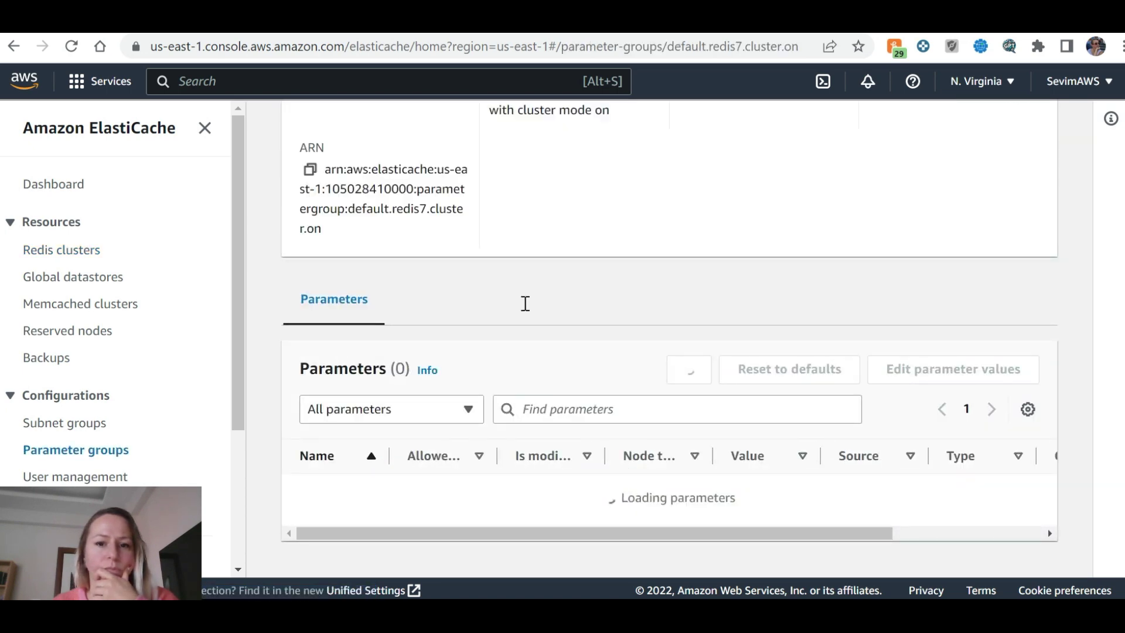
scroll(525, 305, down, 2)
scroll(529, 317, up, 5)
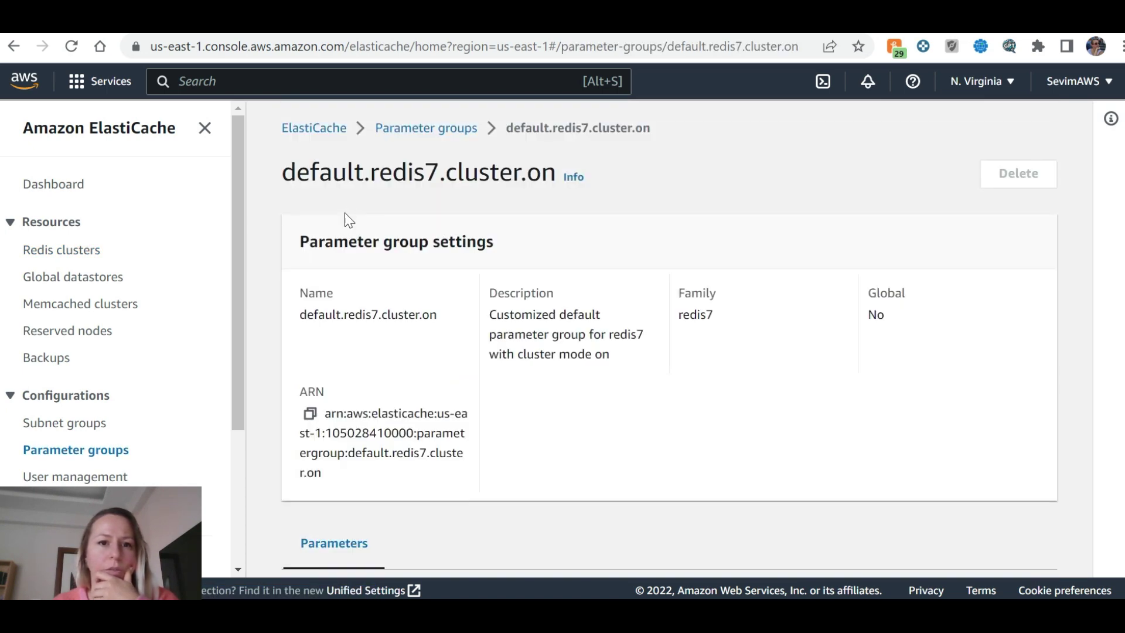
click(14, 46)
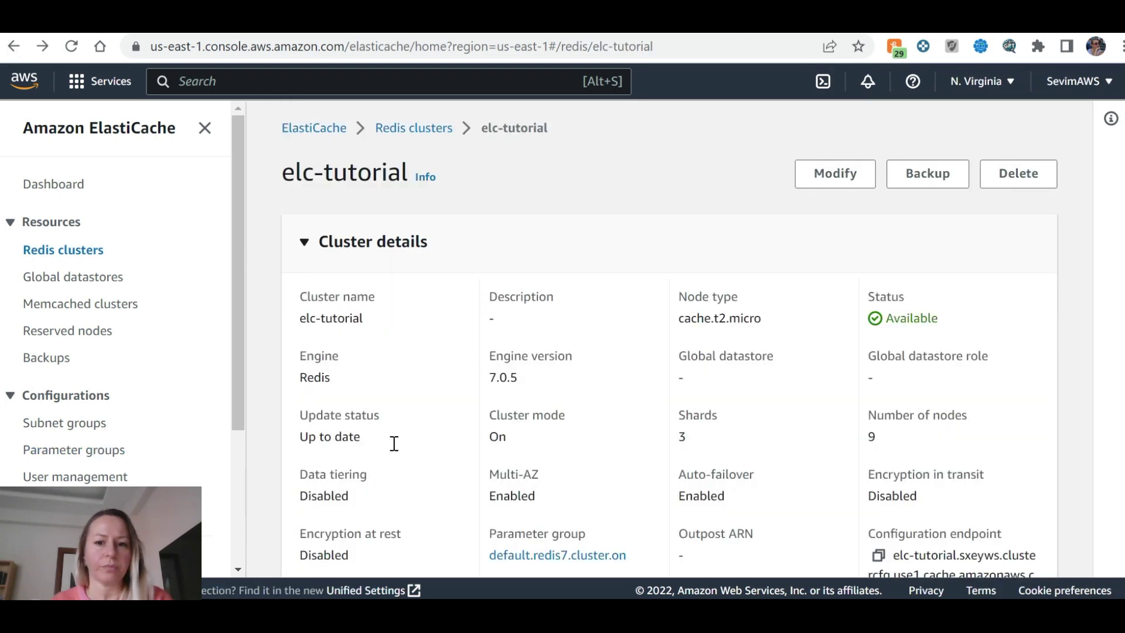
Switch to the tutorial, read Step 11 on triggering a failover, and look back through Steps 10 and 9.
key(alt+Tab)
scroll(562, 389, down, 9)
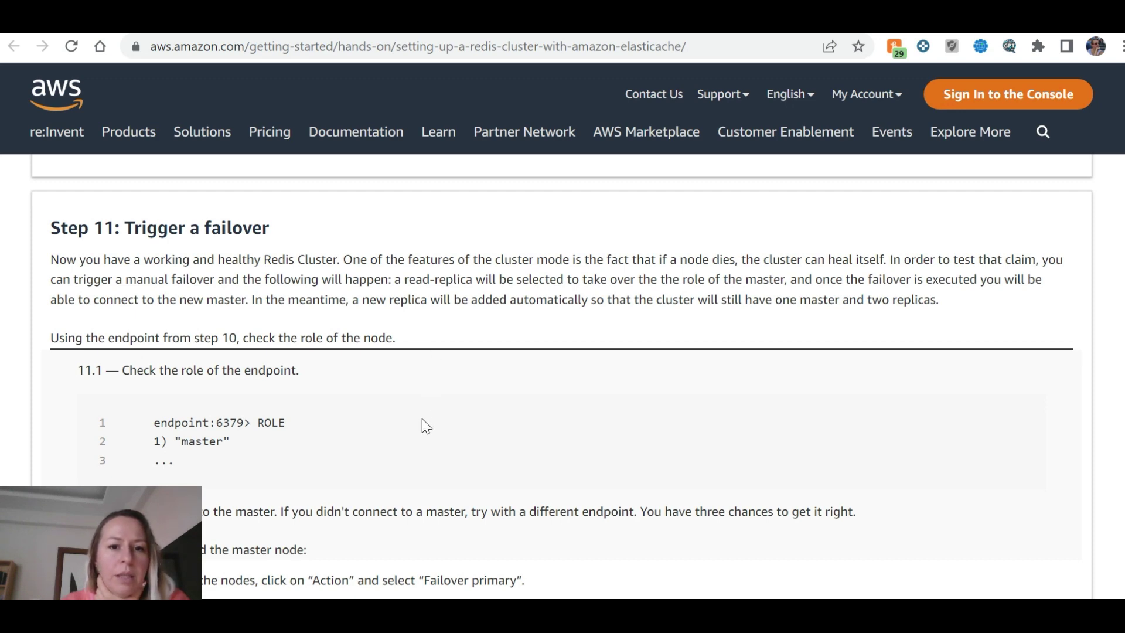
scroll(422, 418, up, 9)
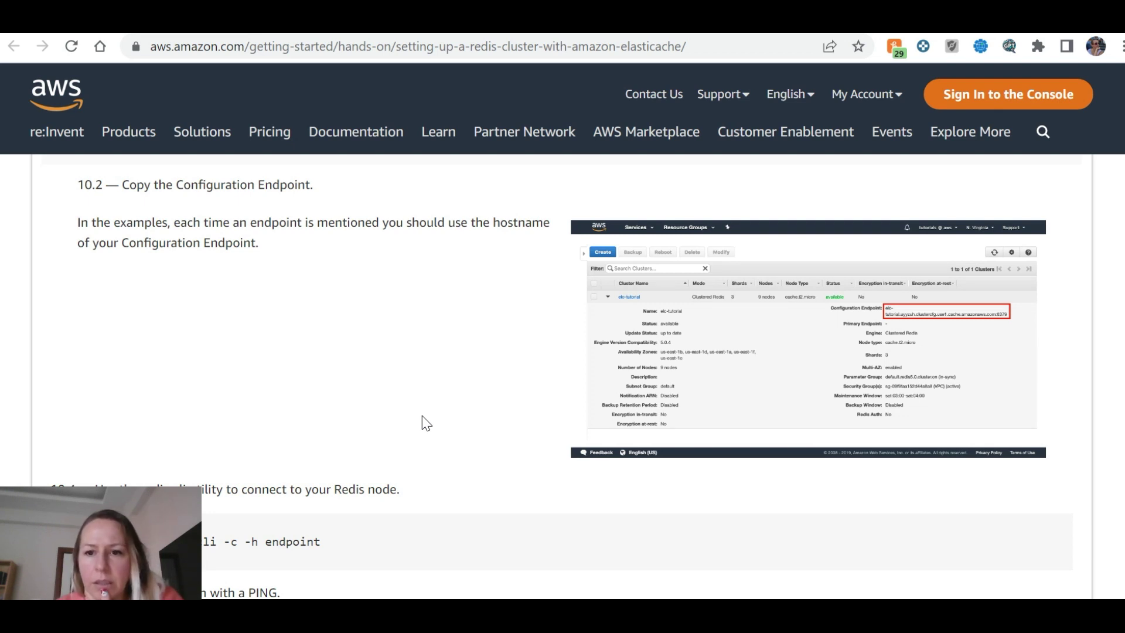
scroll(422, 416, up, 3)
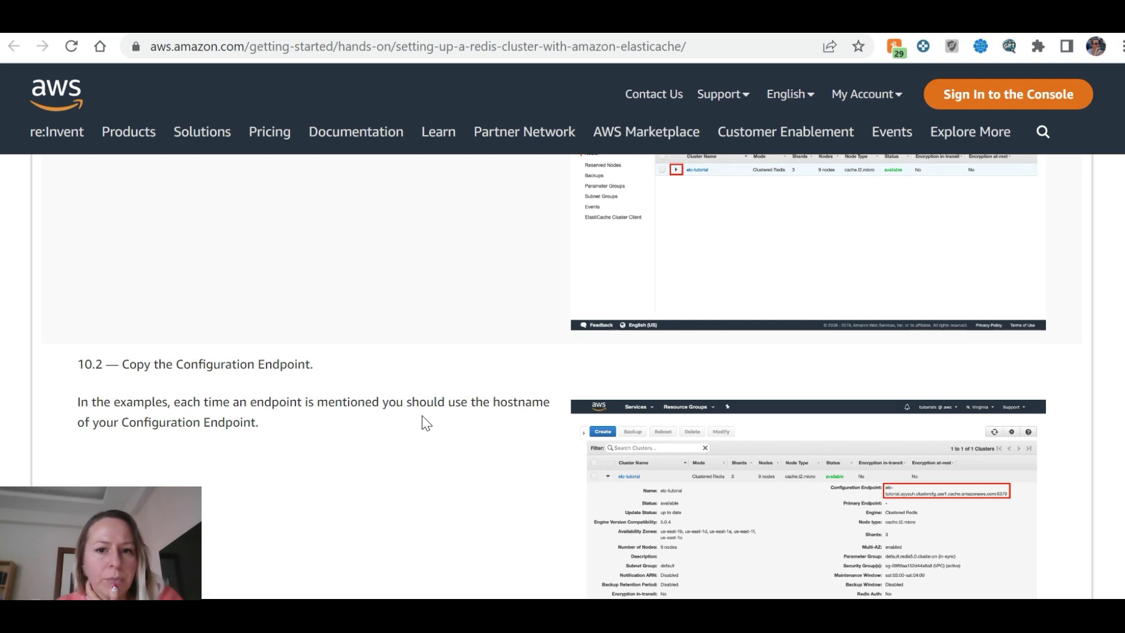
scroll(422, 416, up, 6)
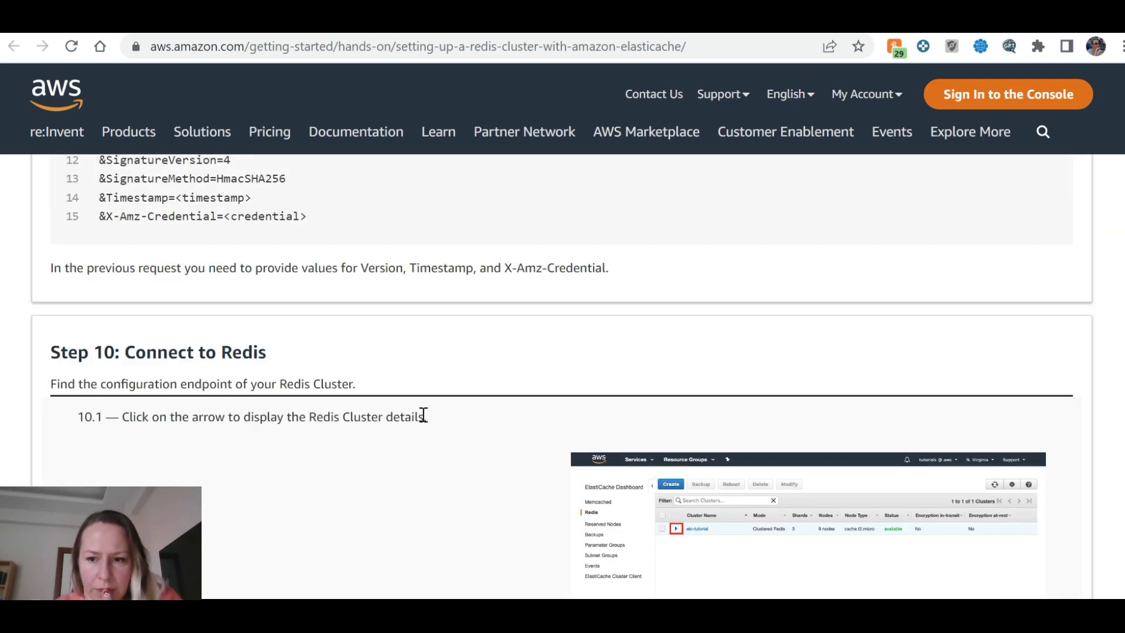
scroll(423, 415, down, 2)
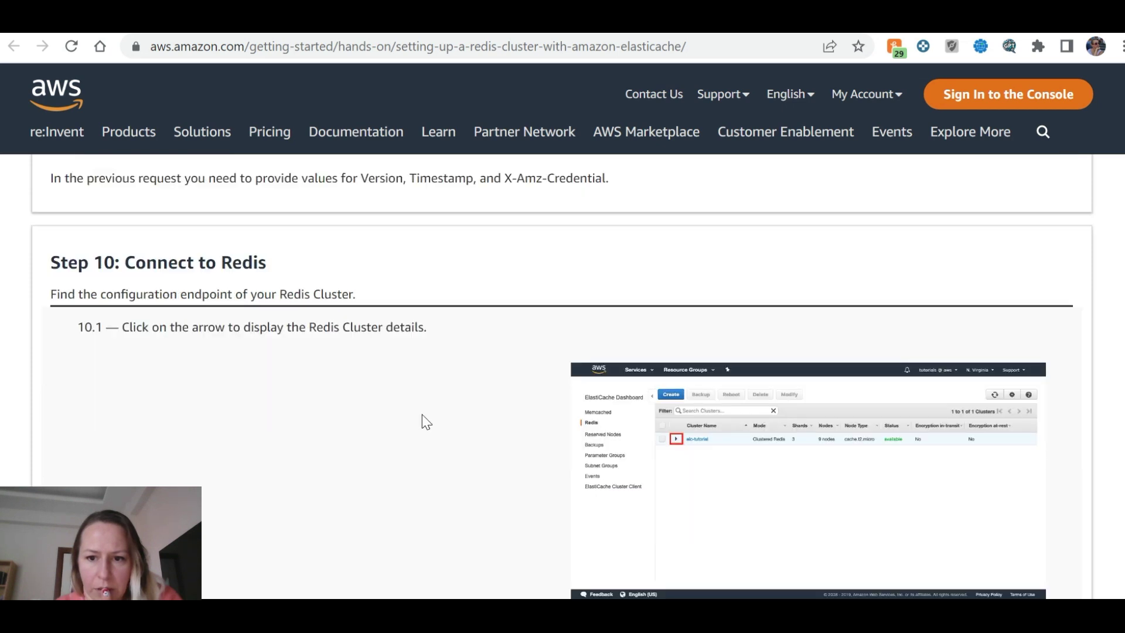
scroll(421, 414, up, 3)
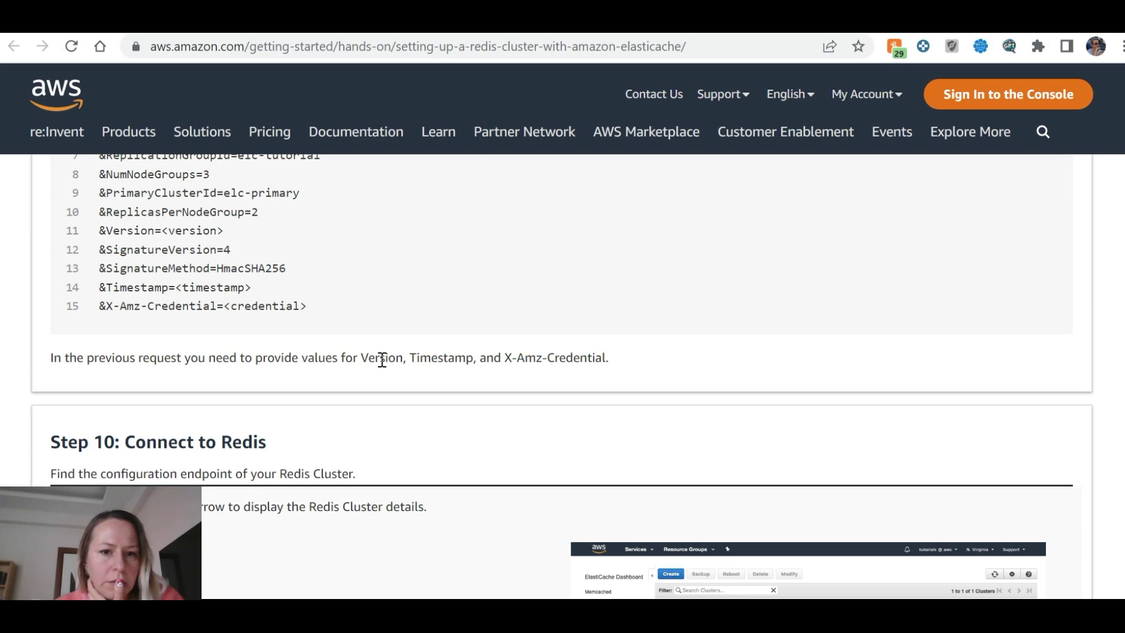
scroll(607, 354, up, 8)
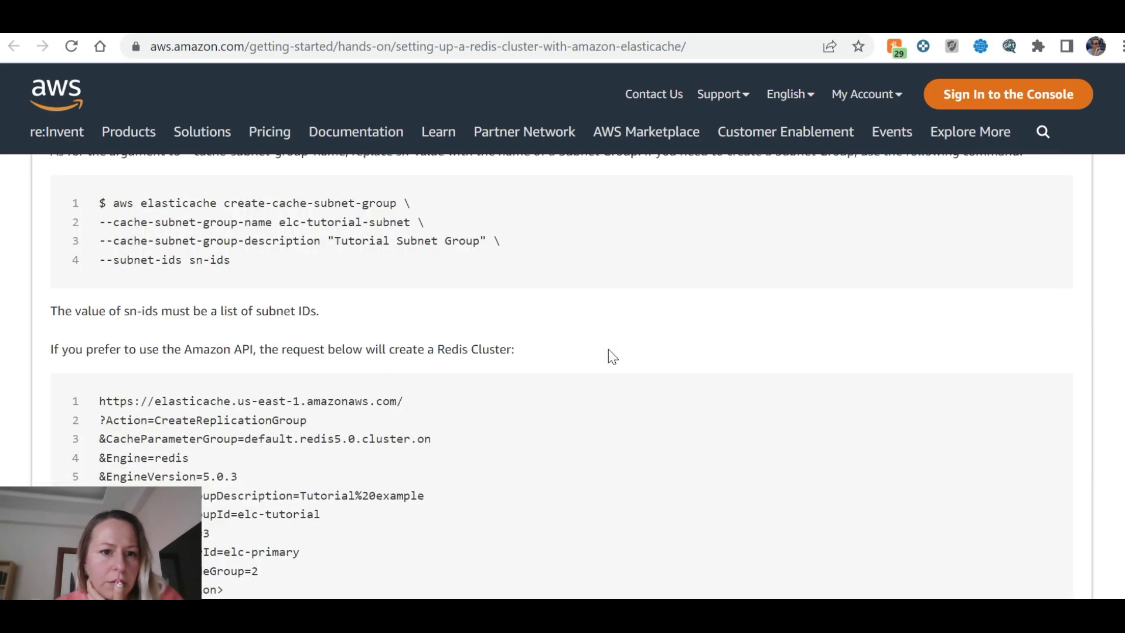
scroll(604, 346, up, 12)
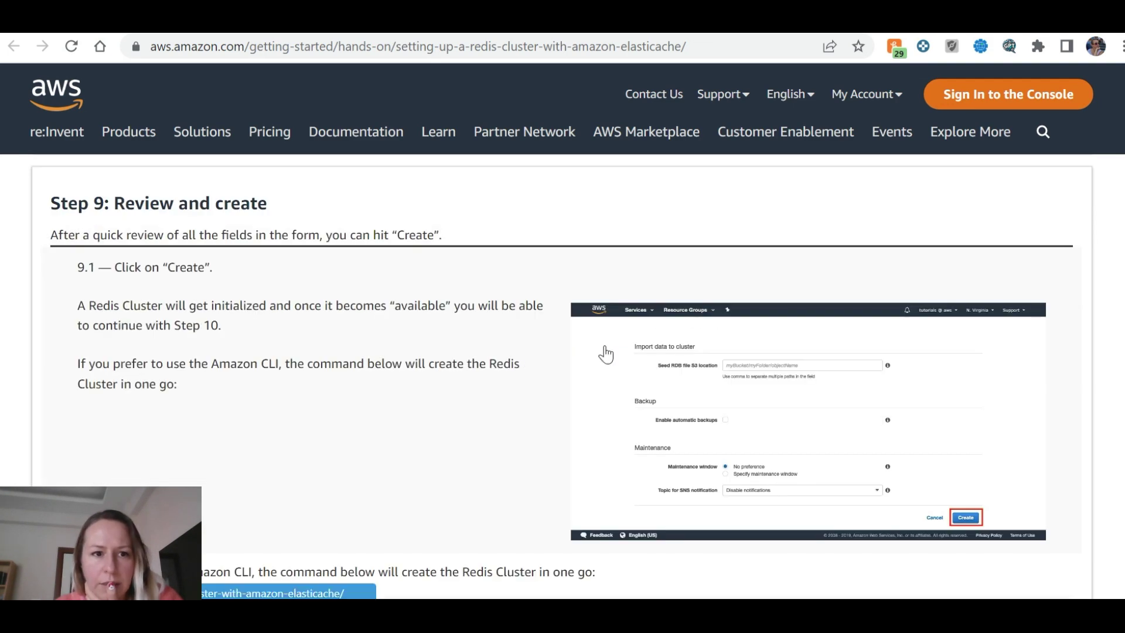
Read the tutorial's Step 9 CLI commands for creating the Redis cluster and the subnet group.
scroll(589, 346, down, 12)
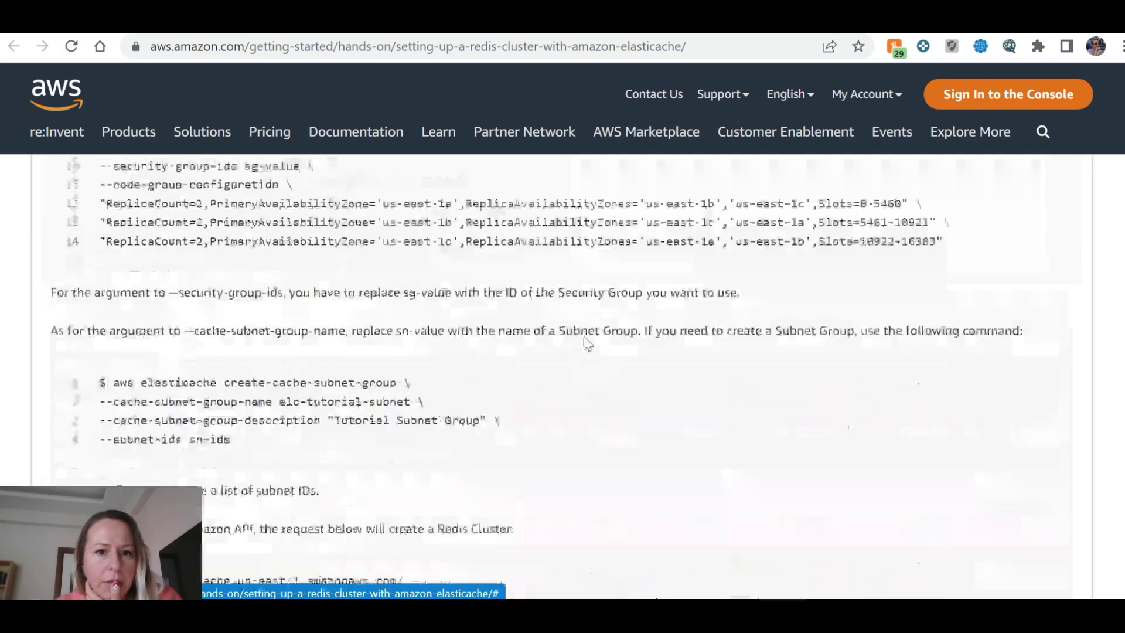
scroll(583, 337, up, 3)
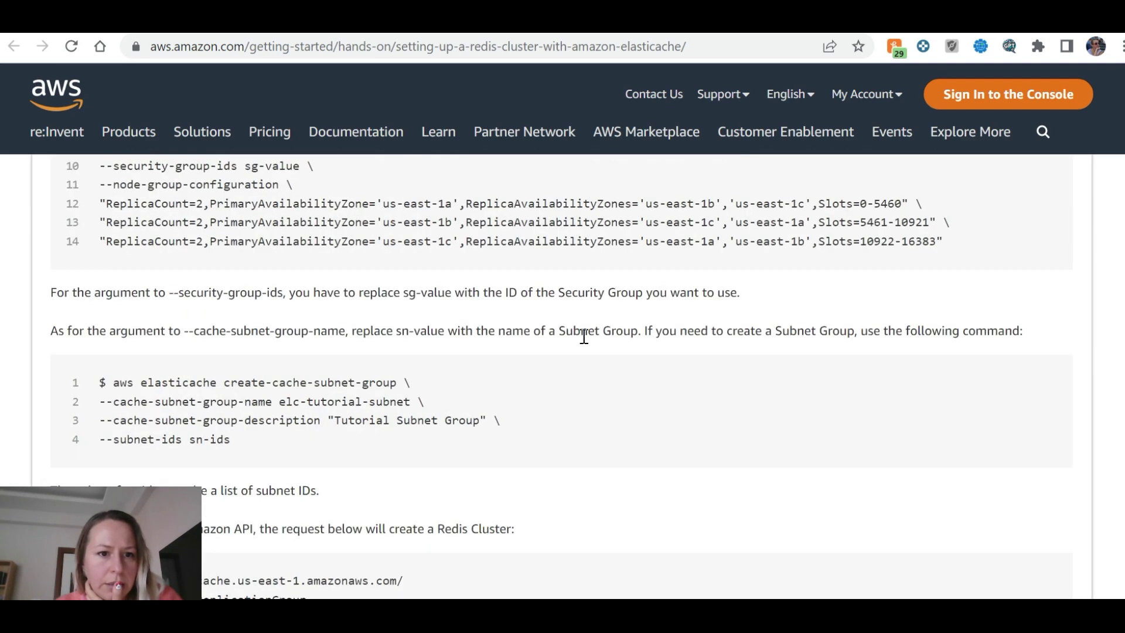
scroll(584, 335, down, 10)
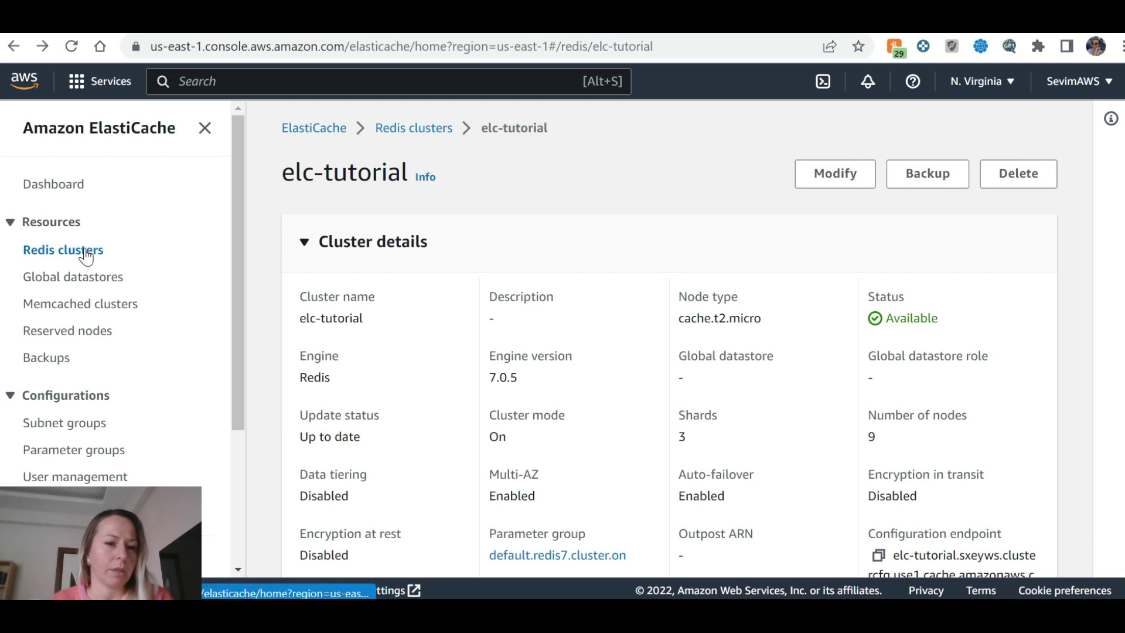
Switch to the ElastiCache console, show the Redis clusters list, and check which actions are available for elc-tutorial.
scroll(79, 267, down, 3)
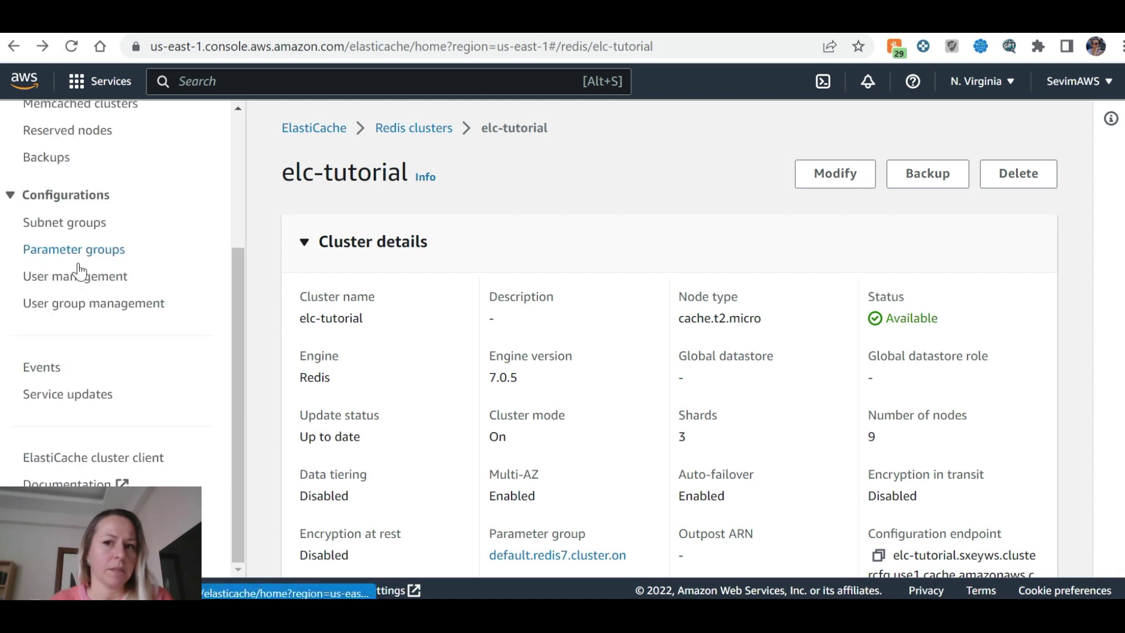
scroll(79, 266, up, 3)
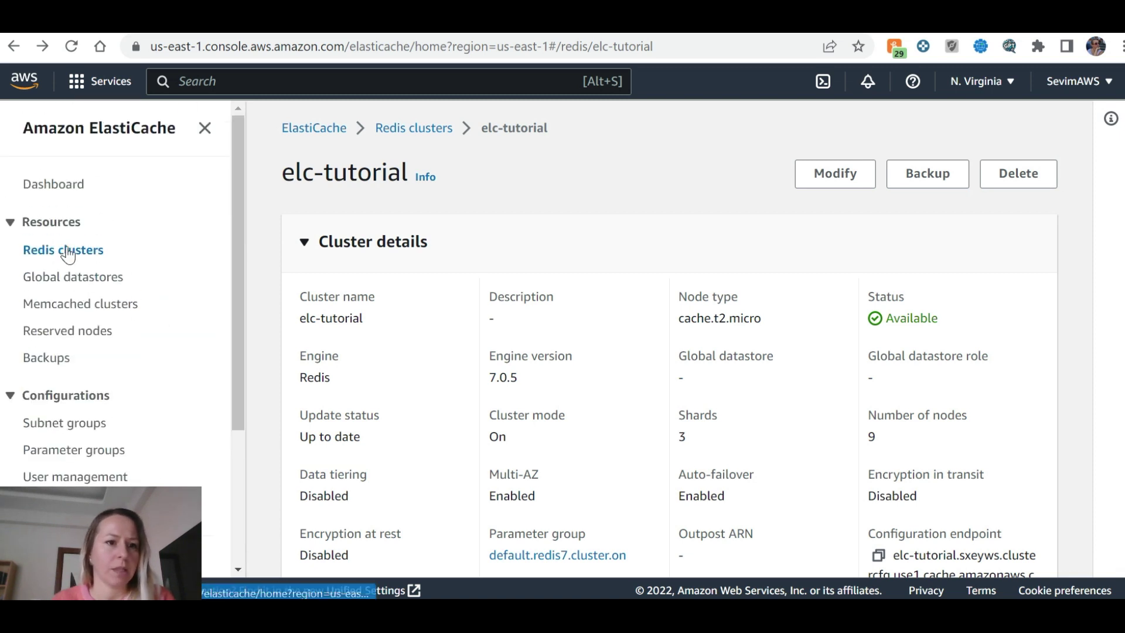
click(430, 131)
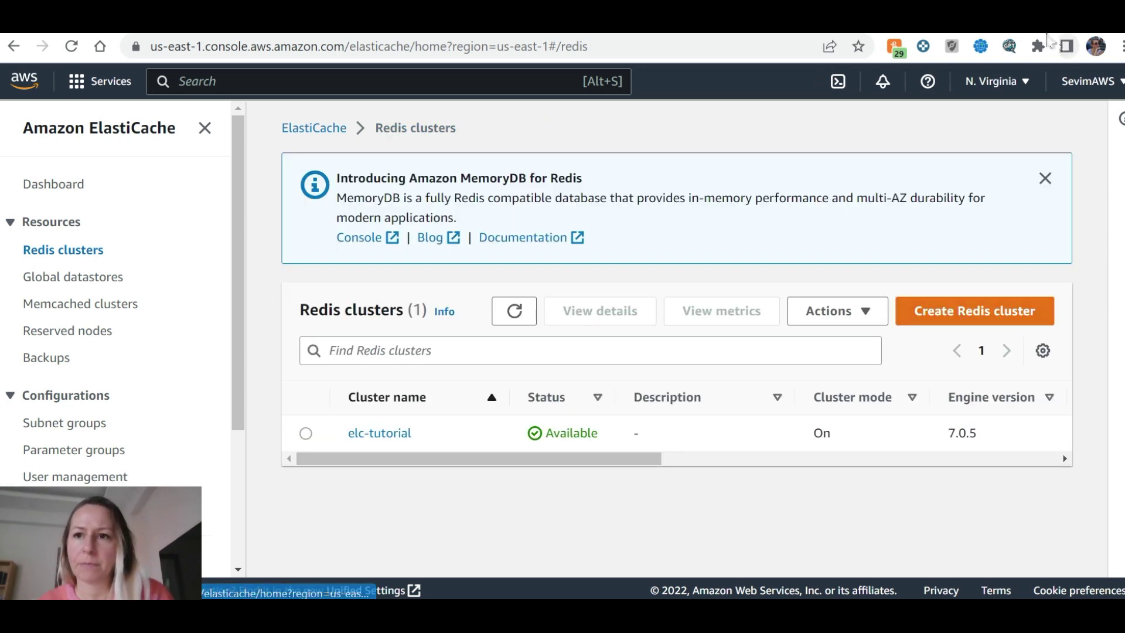
click(306, 434)
click(877, 319)
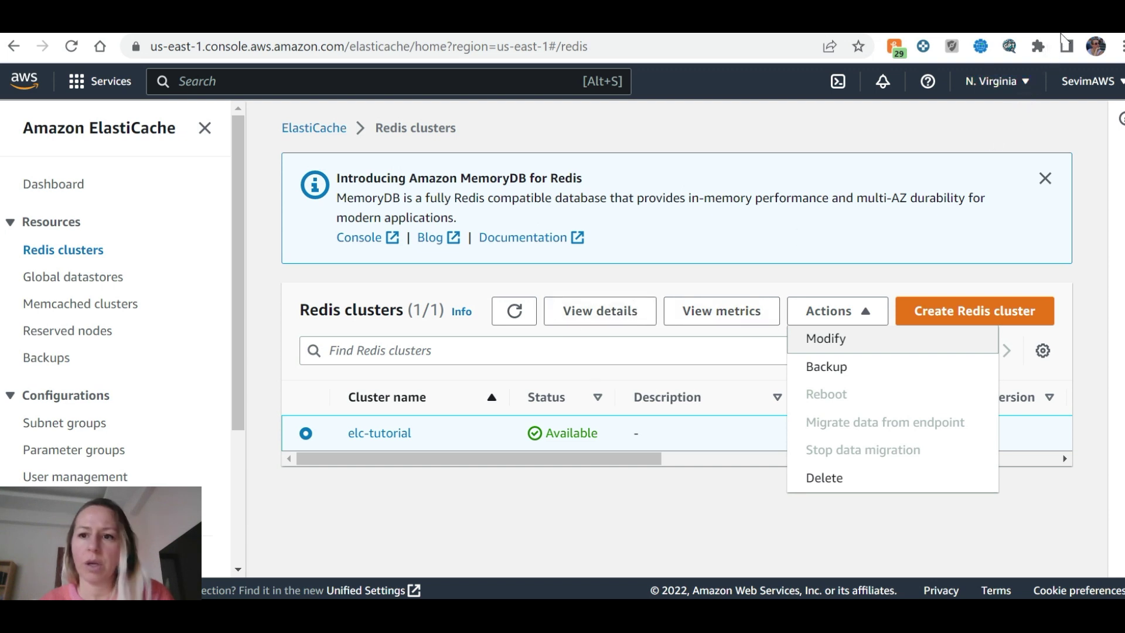
click(368, 240)
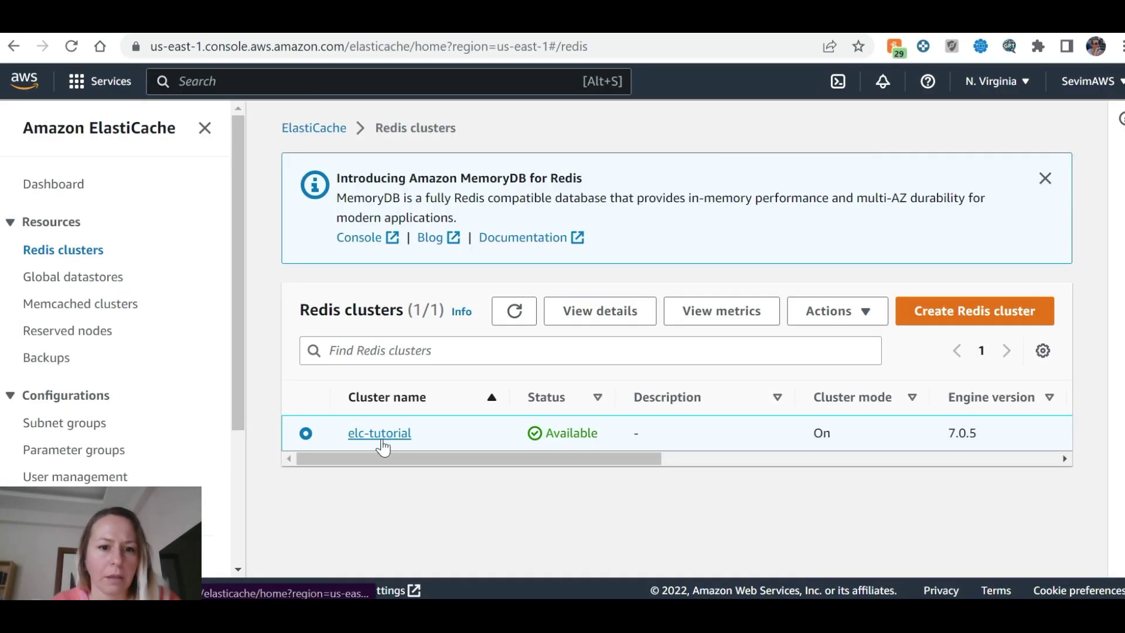
Open the elc-tutorial details page, and check the redis-cli utility instruction in the tutorial's step 10.4 before returning to the console.
click(382, 438)
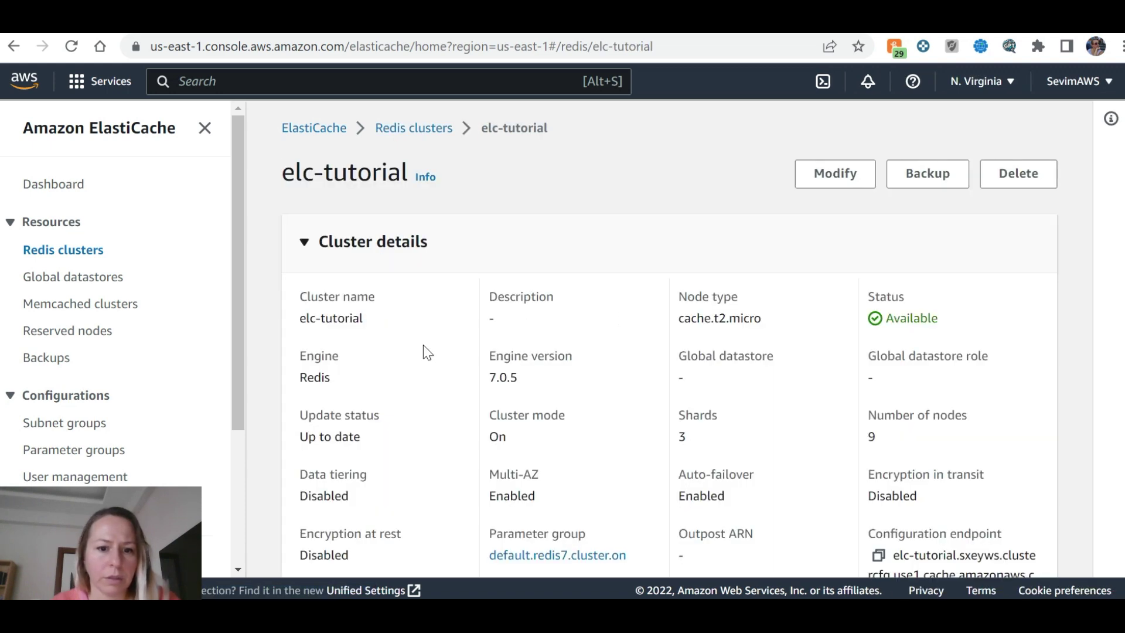
scroll(423, 345, down, 1)
key(ctrl+Tab)
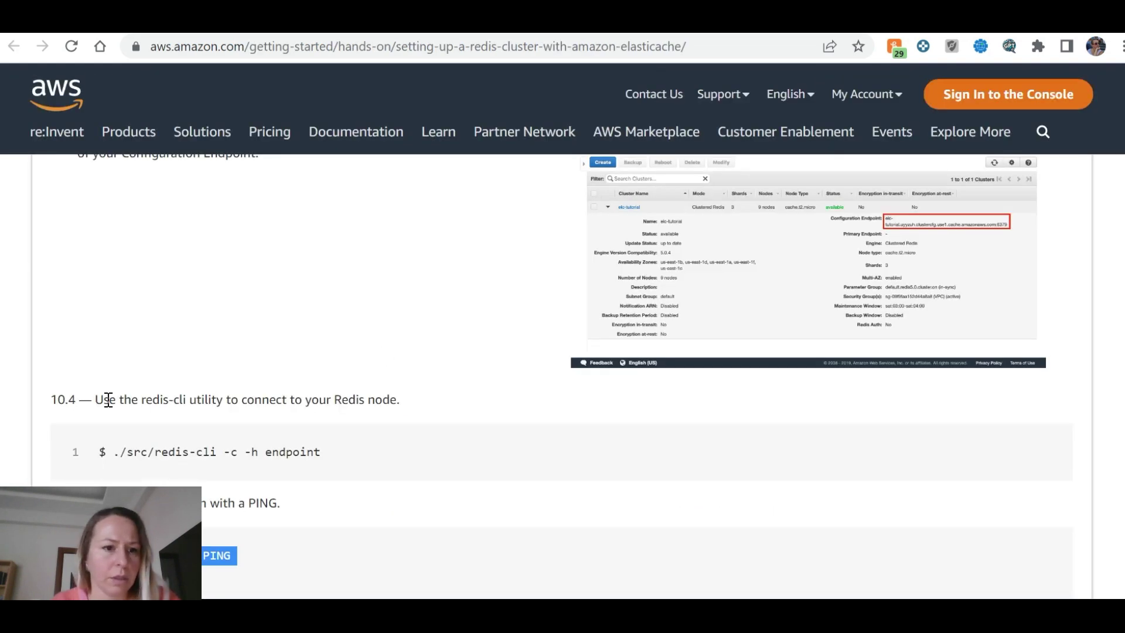
drag(104, 402, 187, 402)
click(607, 357)
key(ctrl+shift+Tab)
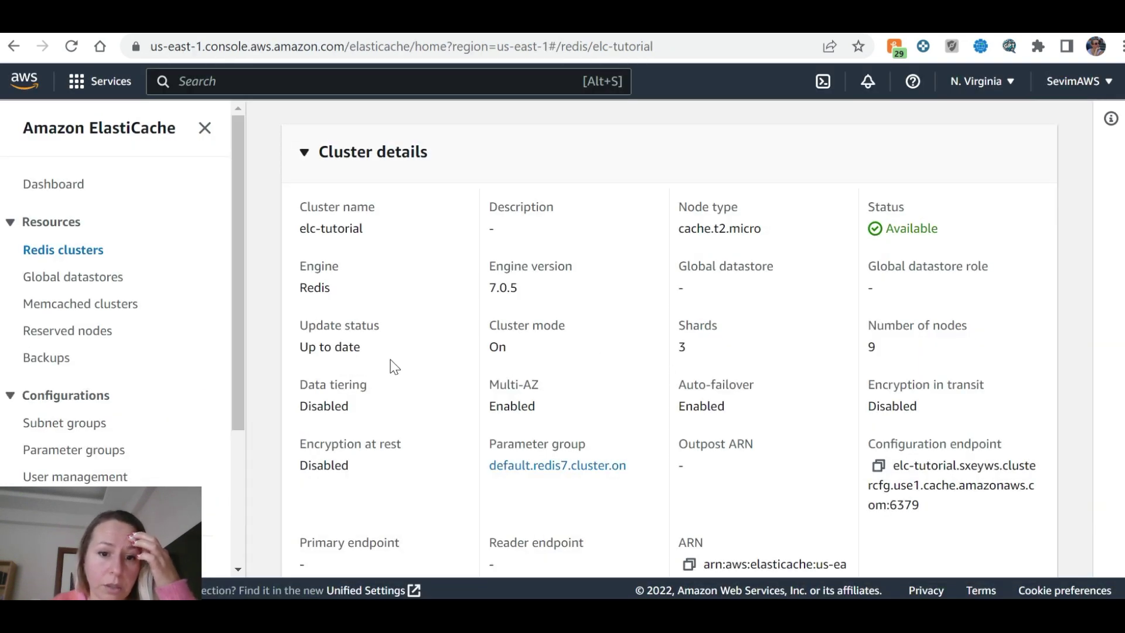
Examine elc-tutorial's cluster details, its shards and nodes, and its metrics.
scroll(396, 369, down, 2)
scroll(398, 369, up, 4)
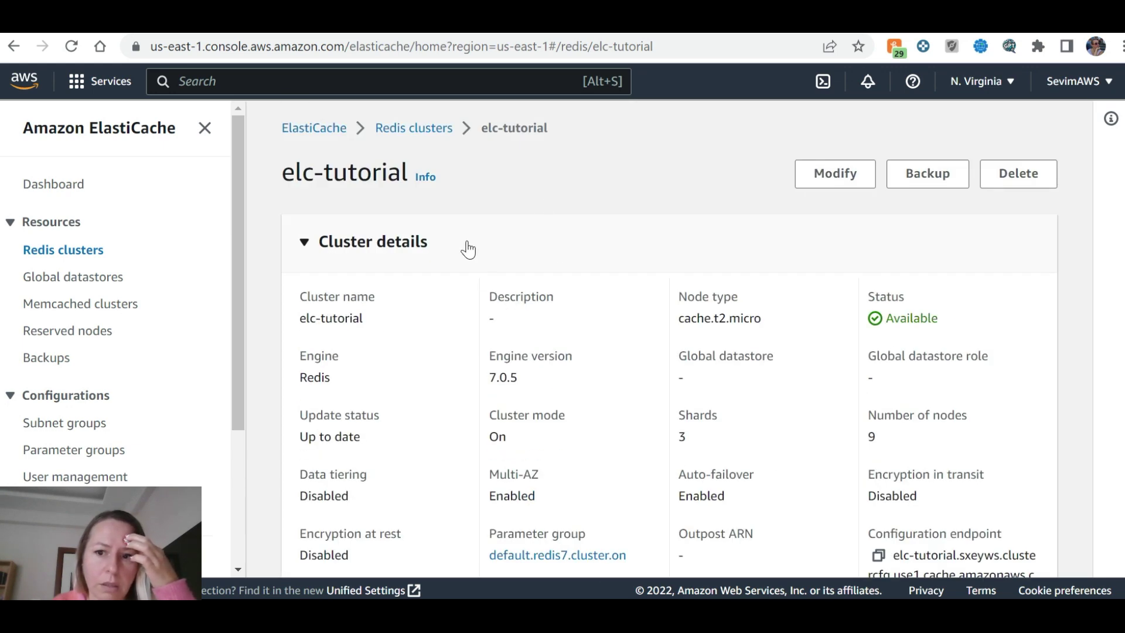
scroll(652, 301, down, 6)
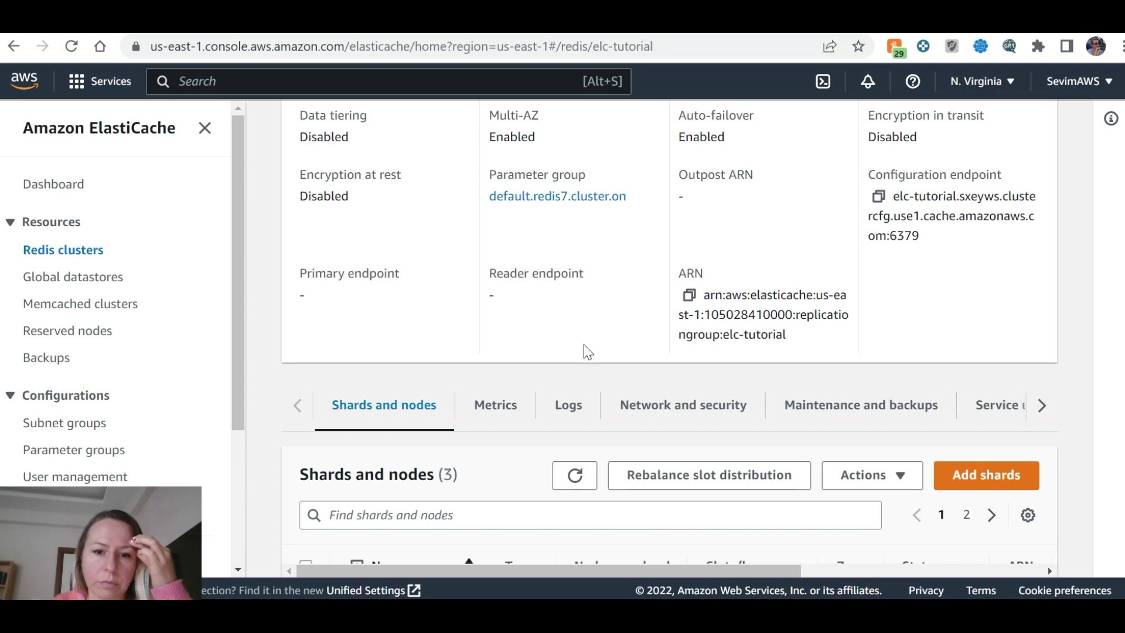
scroll(546, 417, down, 2)
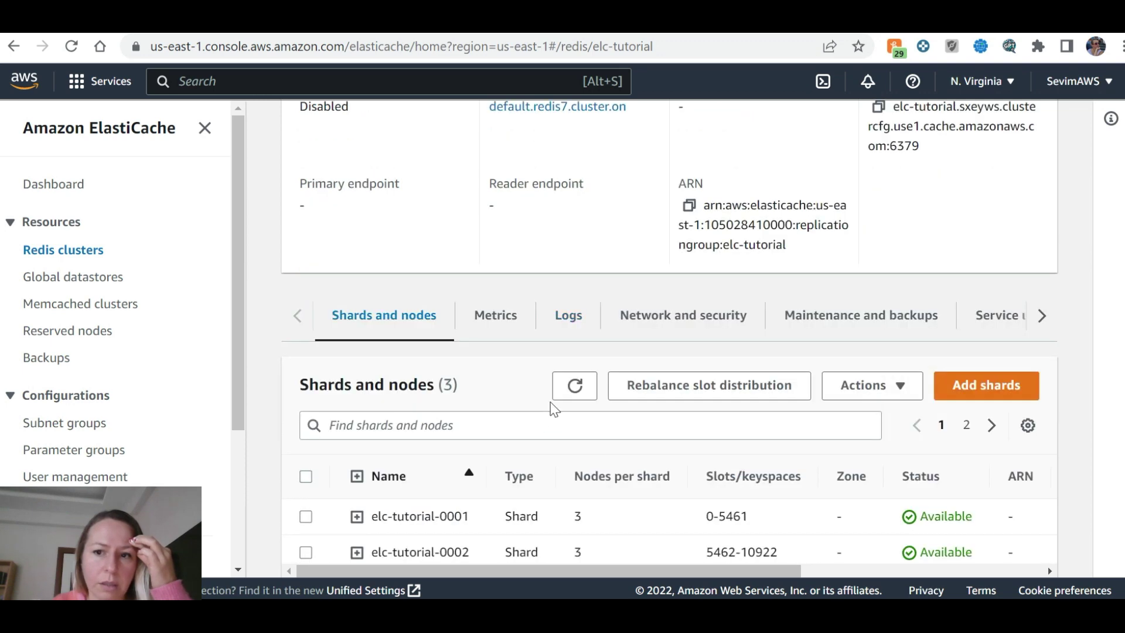
click(503, 316)
scroll(525, 359, down, 4)
scroll(527, 340, up, 4)
Review elc-tutorial's log settings and its network and security configuration.
click(567, 319)
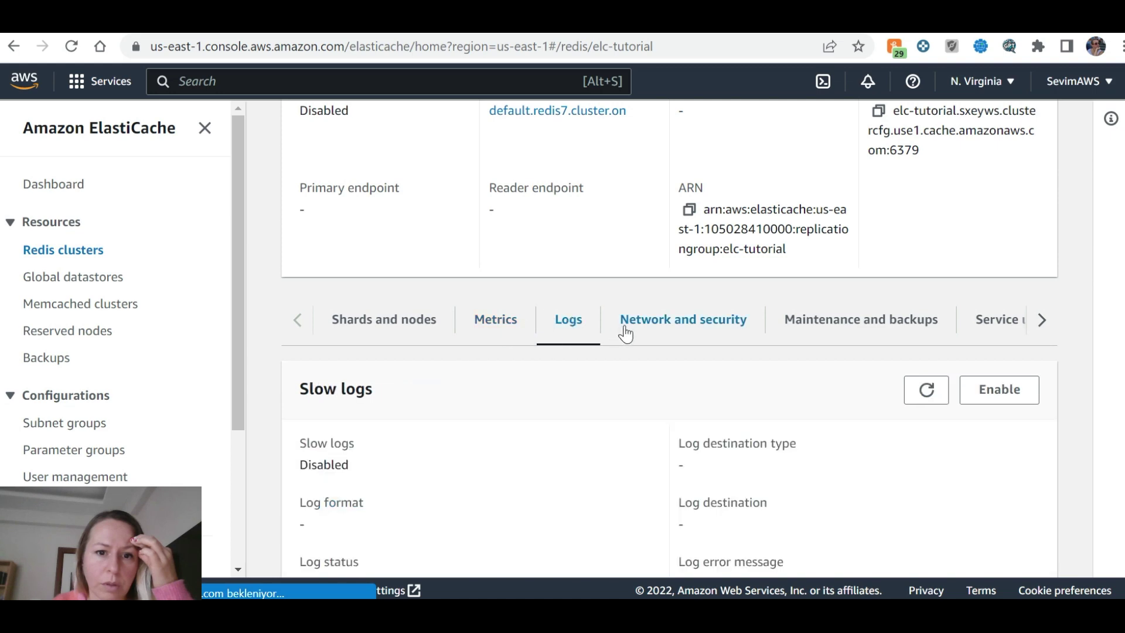
scroll(627, 332, down, 5)
scroll(633, 333, up, 5)
click(652, 323)
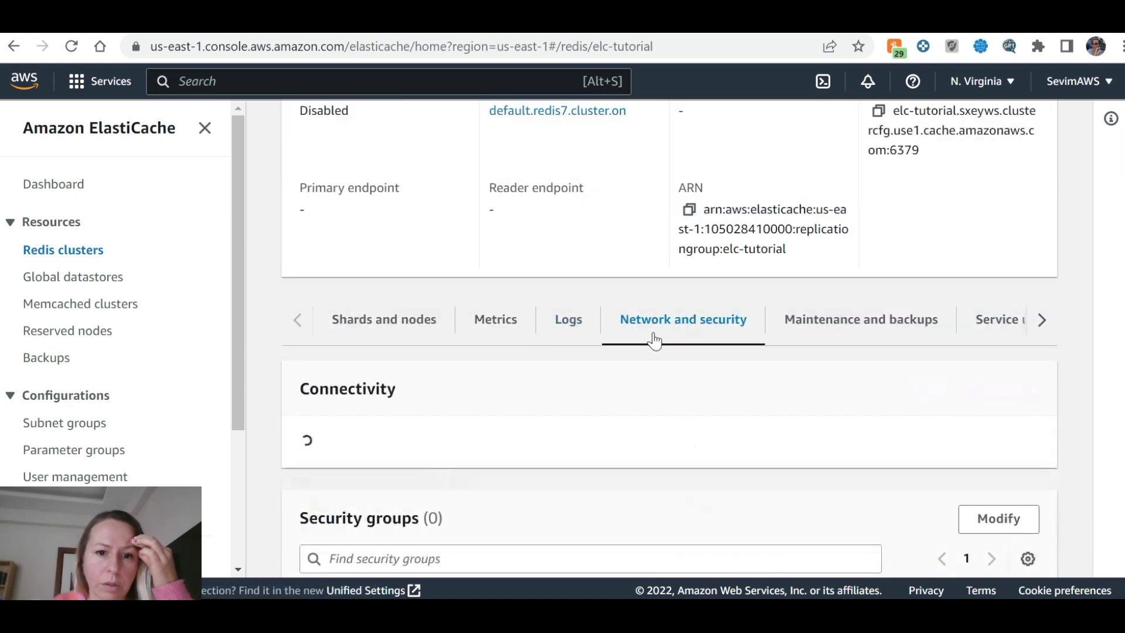
scroll(638, 338, down, 4)
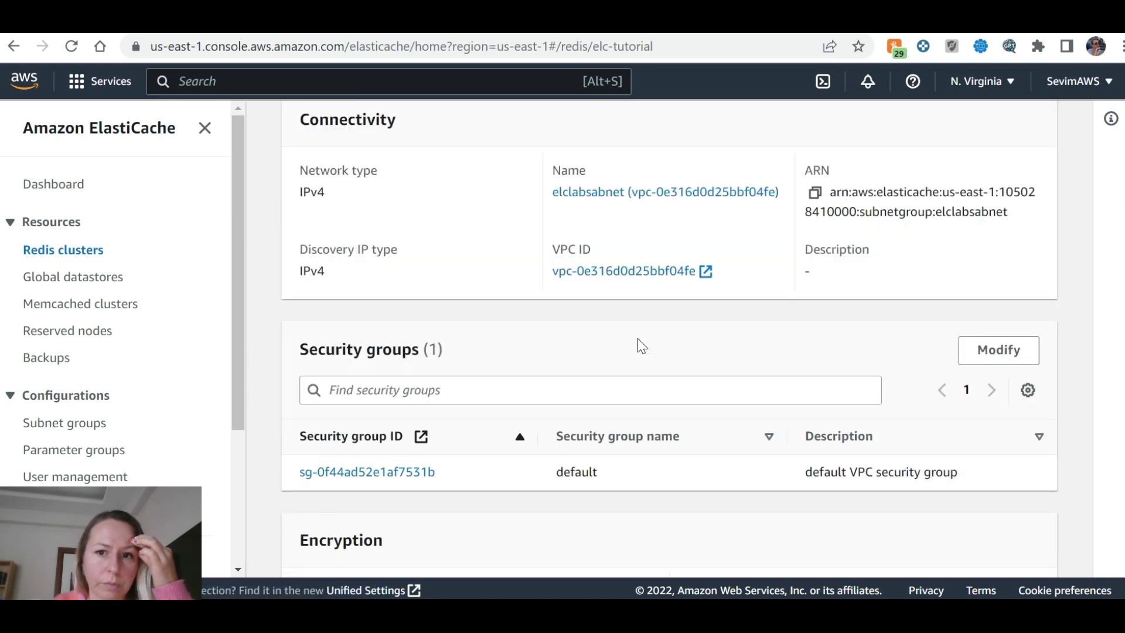
scroll(638, 338, up, 4)
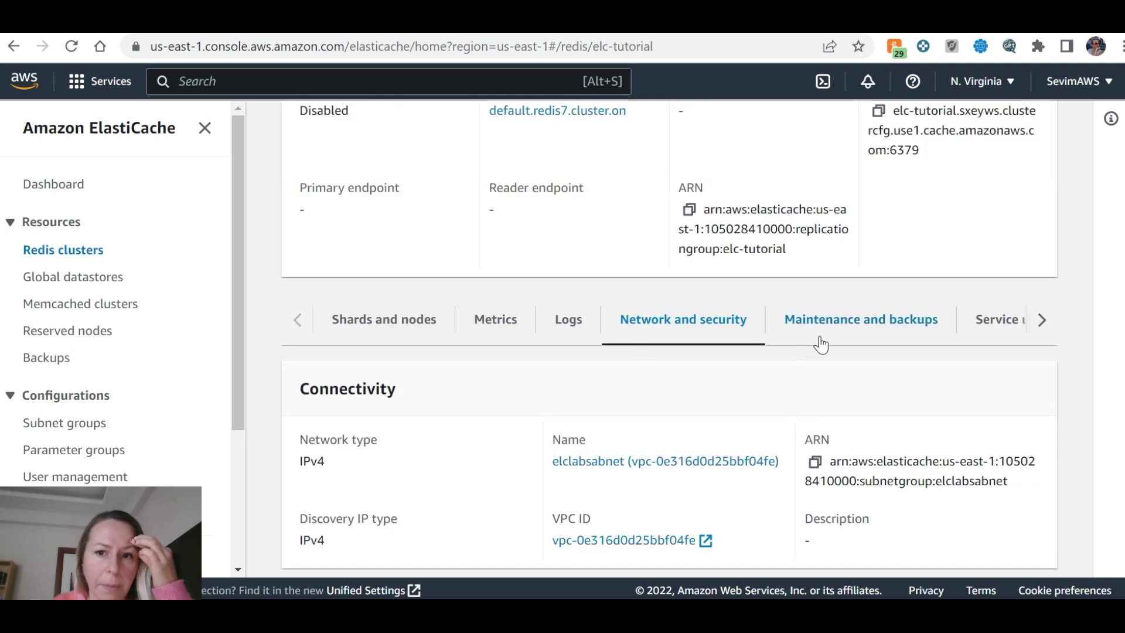
Review elc-tutorial's maintenance and backup settings and its service updates.
click(818, 337)
scroll(634, 364, down, 3)
scroll(872, 364, up, 5)
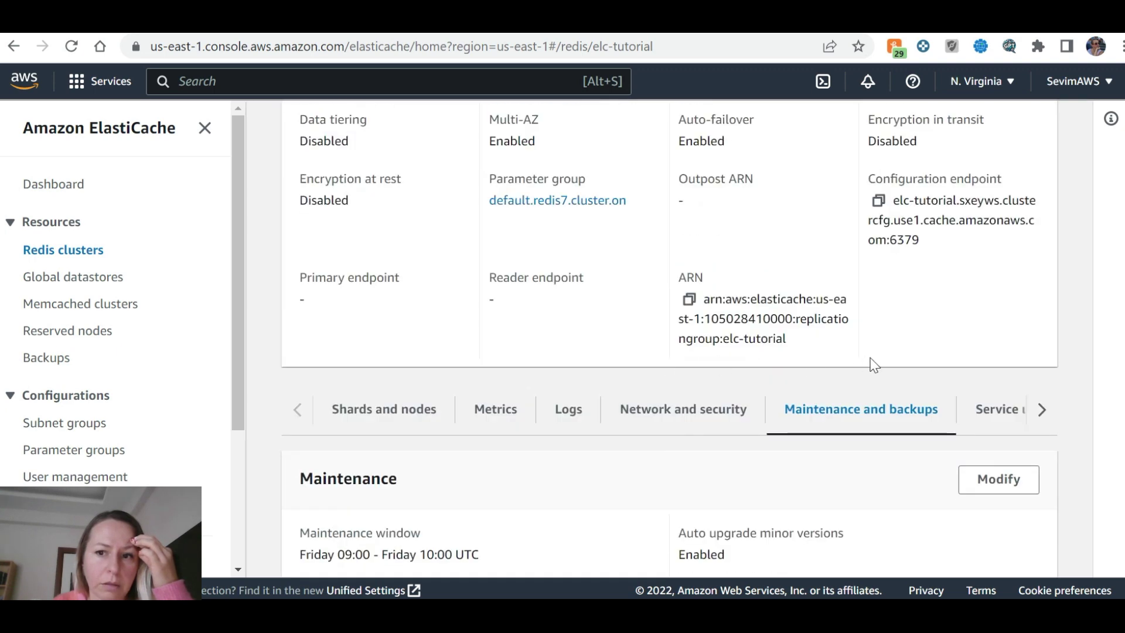
click(990, 409)
scroll(830, 338, up, 1)
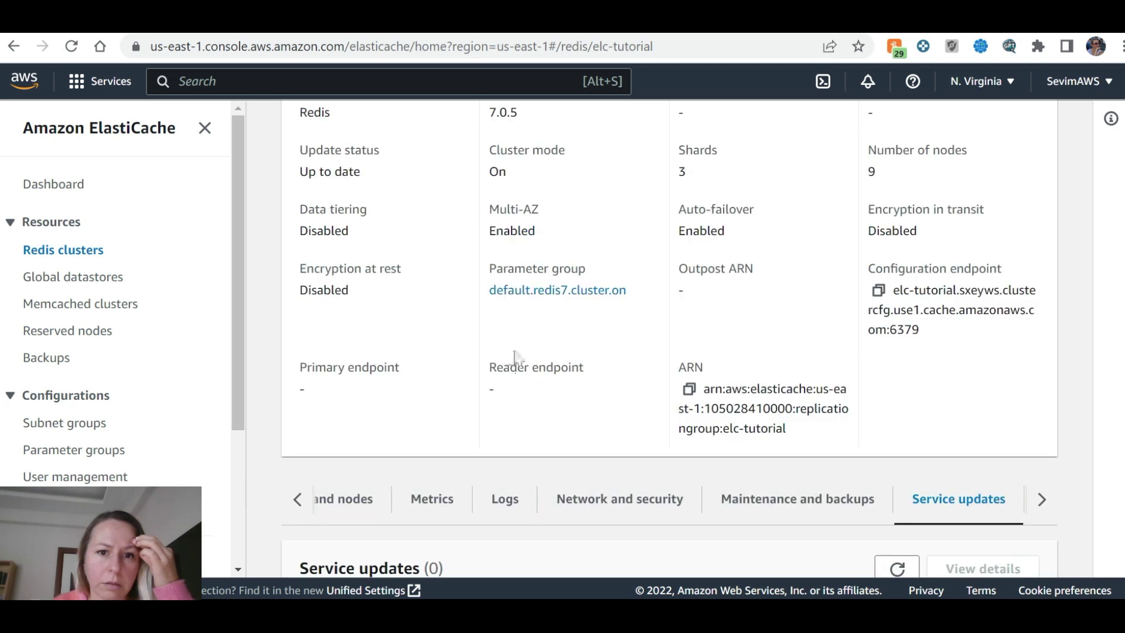
View the settings of the parameter group default.redis7.cluster.on again, and switch back to the tutorial.
click(555, 296)
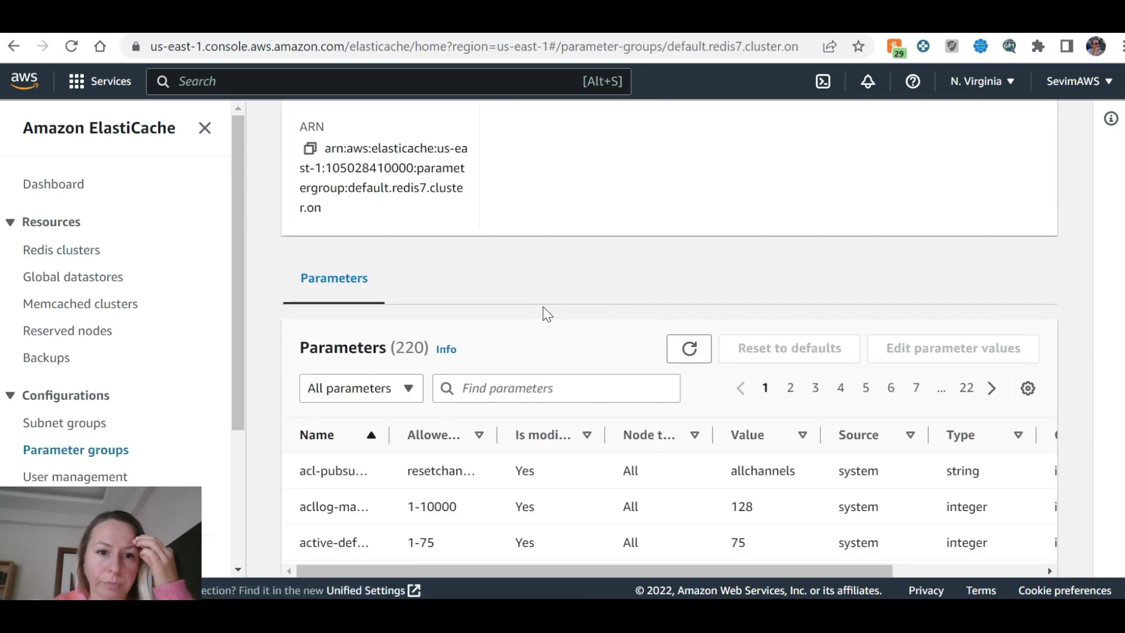
scroll(545, 314, up, 5)
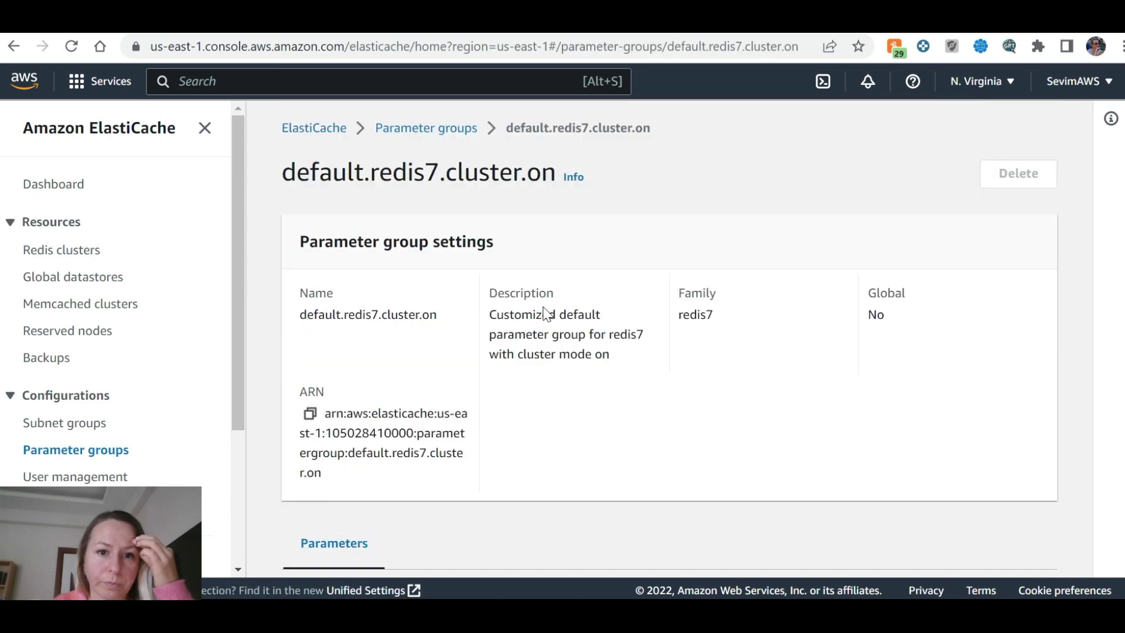
click(1066, 29)
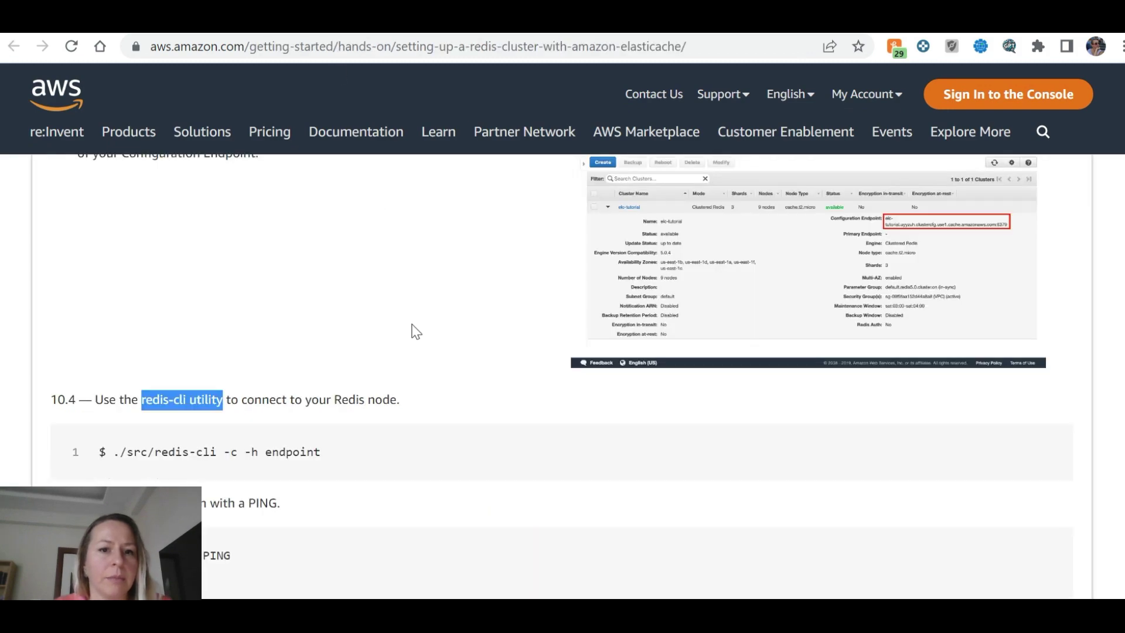
Go back to the tutorial's Requirements section and read the paragraph on connecting from an EC2 instance with a Redis client.
scroll(415, 331, up, 15)
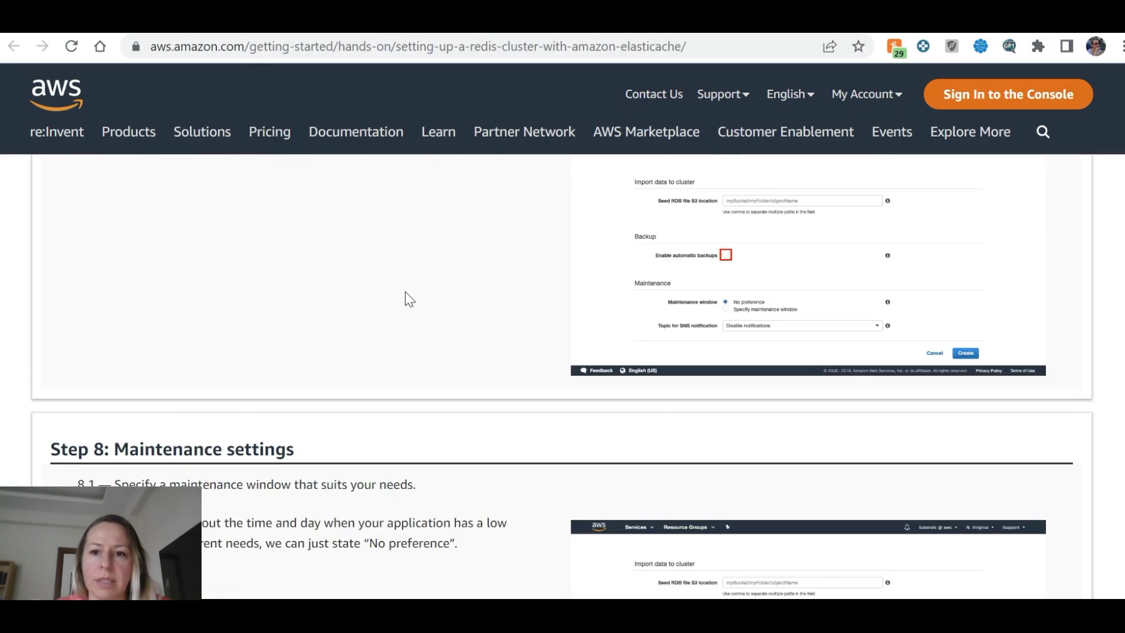
scroll(276, 339, up, 20)
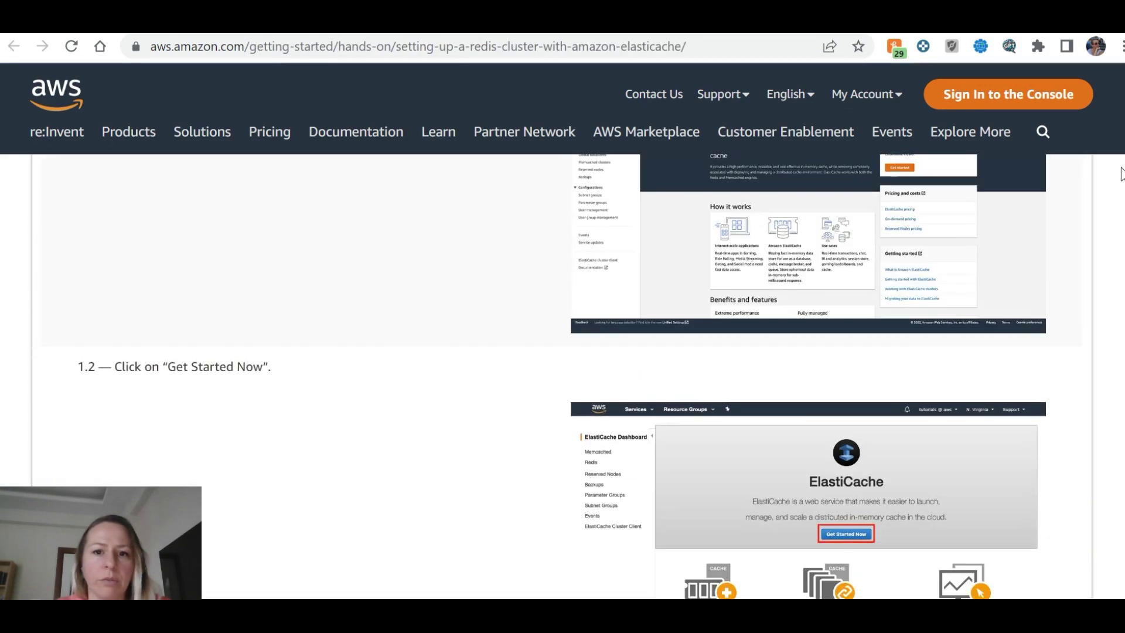
scroll(276, 339, up, 2)
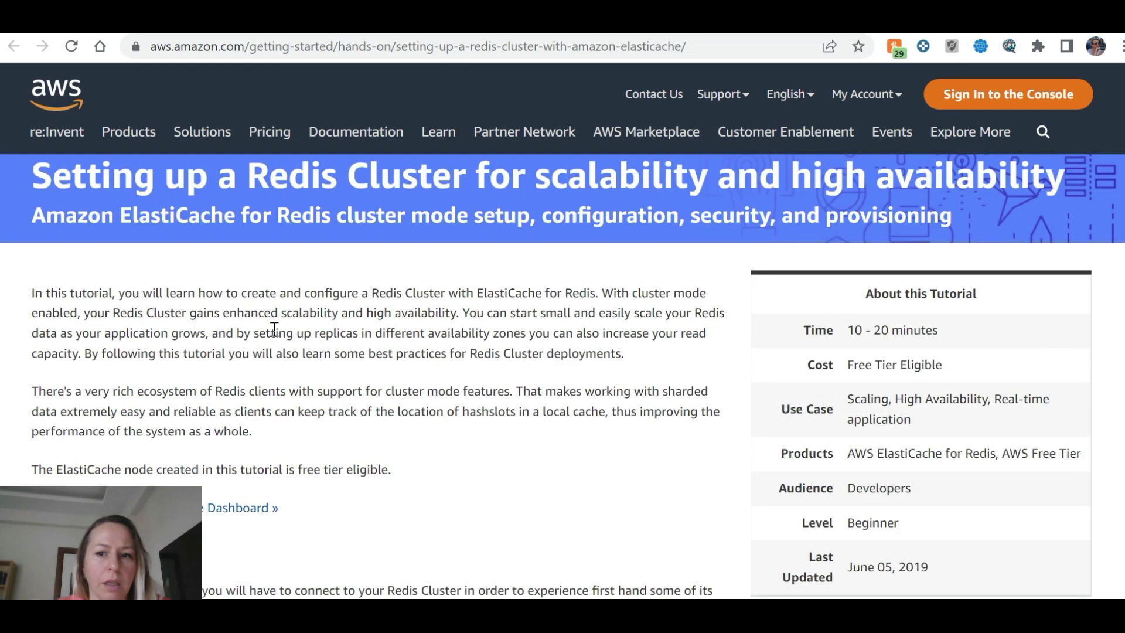
scroll(274, 329, down, 2)
scroll(275, 327, down, 4)
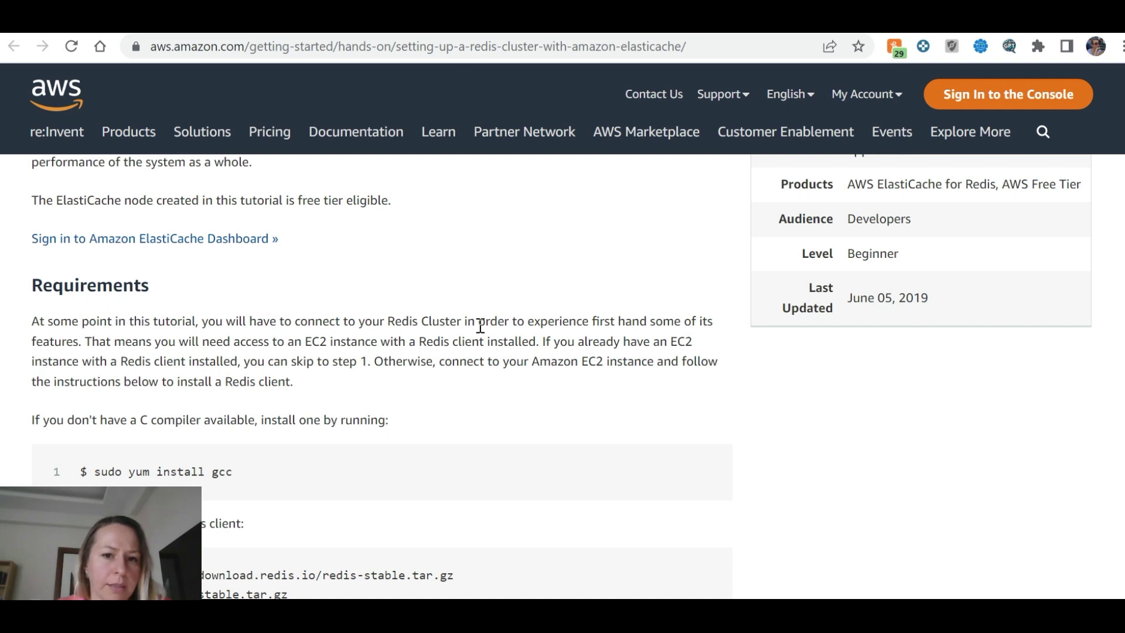
drag(467, 316, 373, 317)
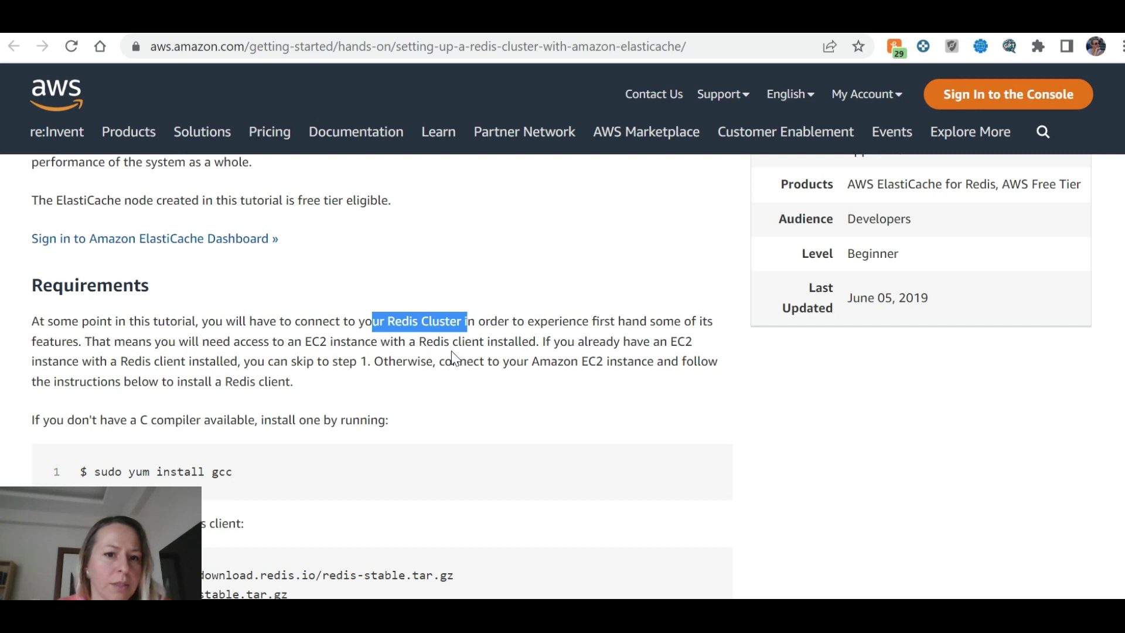
drag(538, 345, 414, 321)
click(488, 354)
drag(56, 366, 234, 343)
click(324, 367)
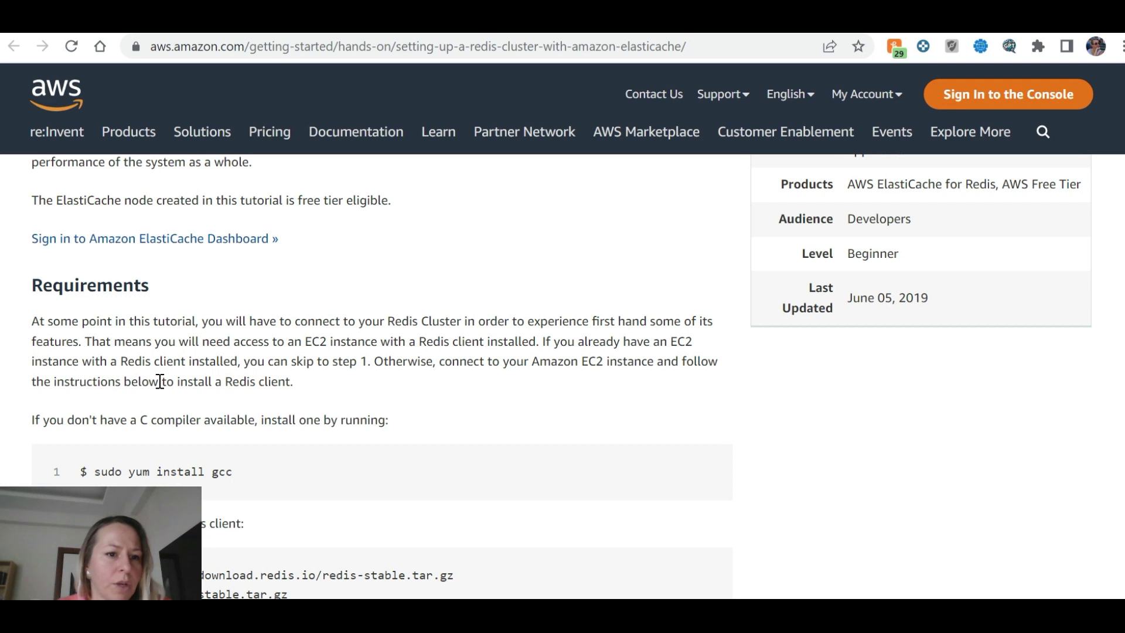
Read the Requirements commands for installing gcc and for downloading and compiling a Redis client.
scroll(302, 390, down, 1)
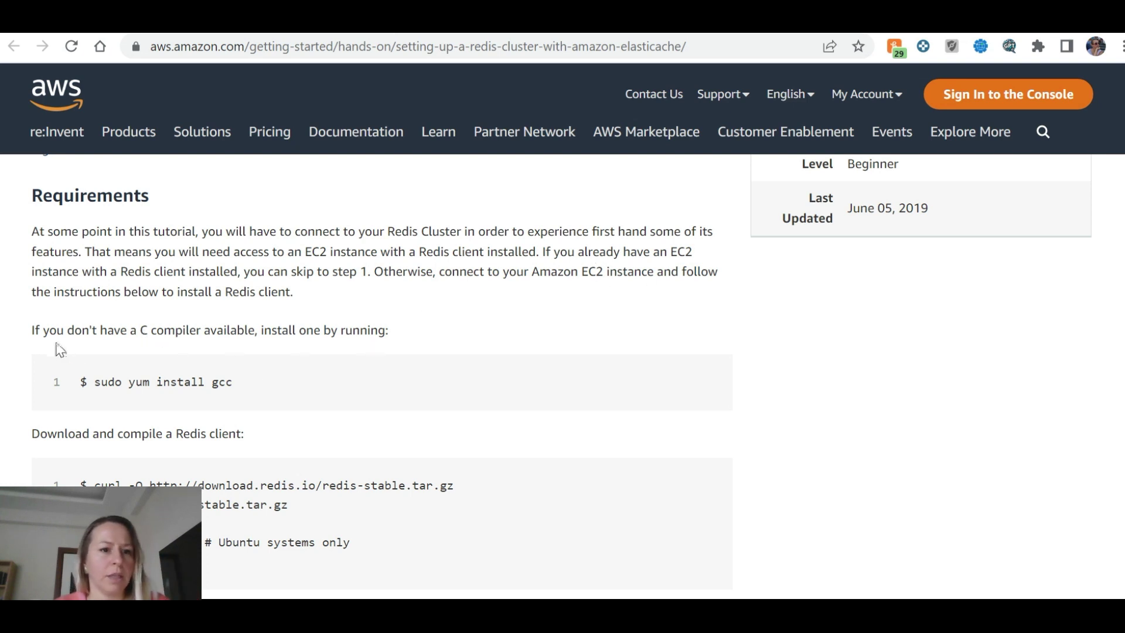
scroll(171, 326, down, 1)
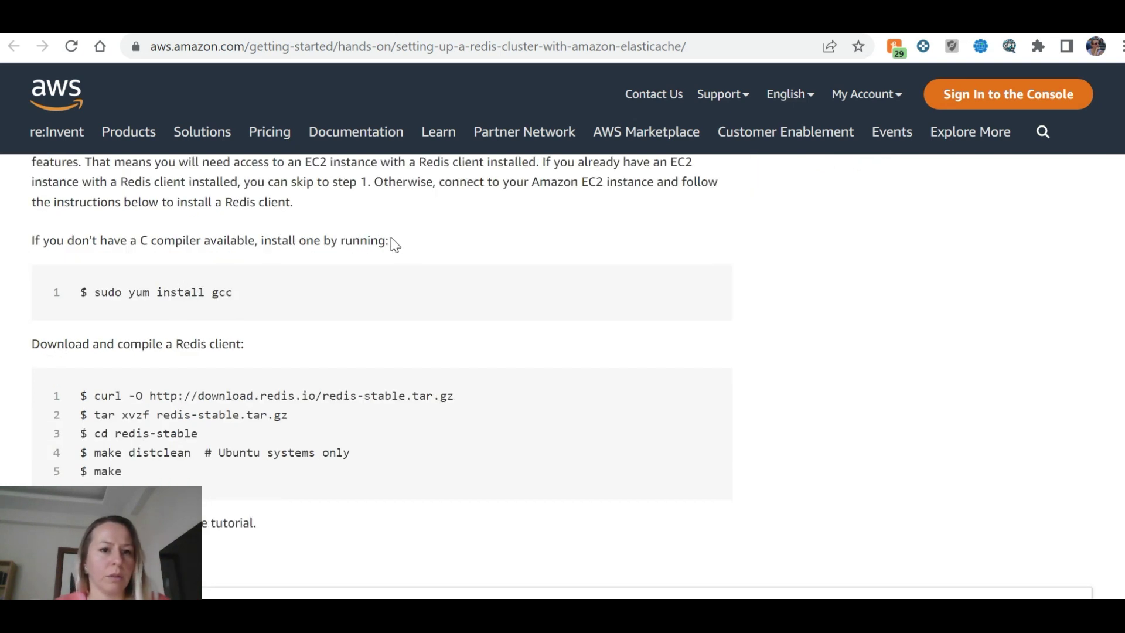
scroll(289, 252, up, 1)
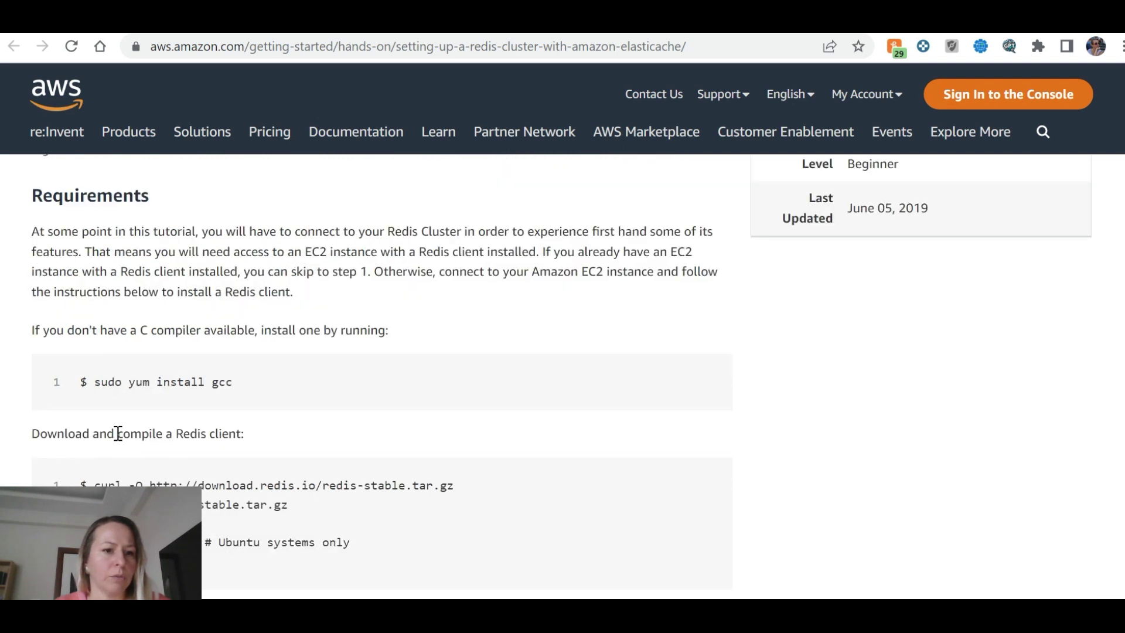
scroll(117, 433, down, 1)
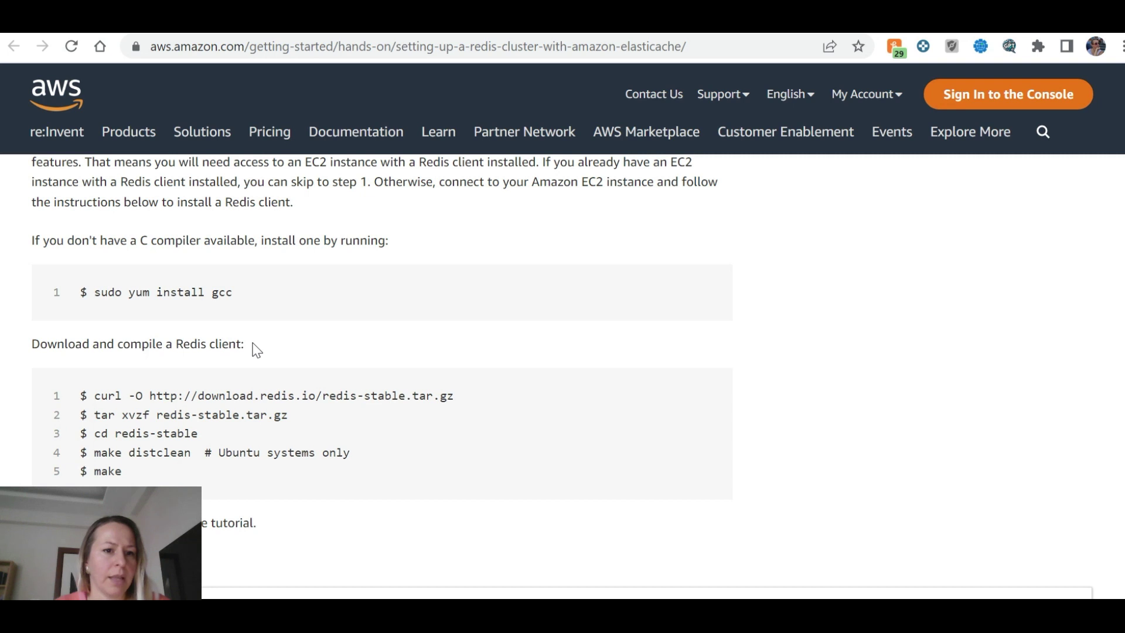
scroll(257, 352, down, 1)
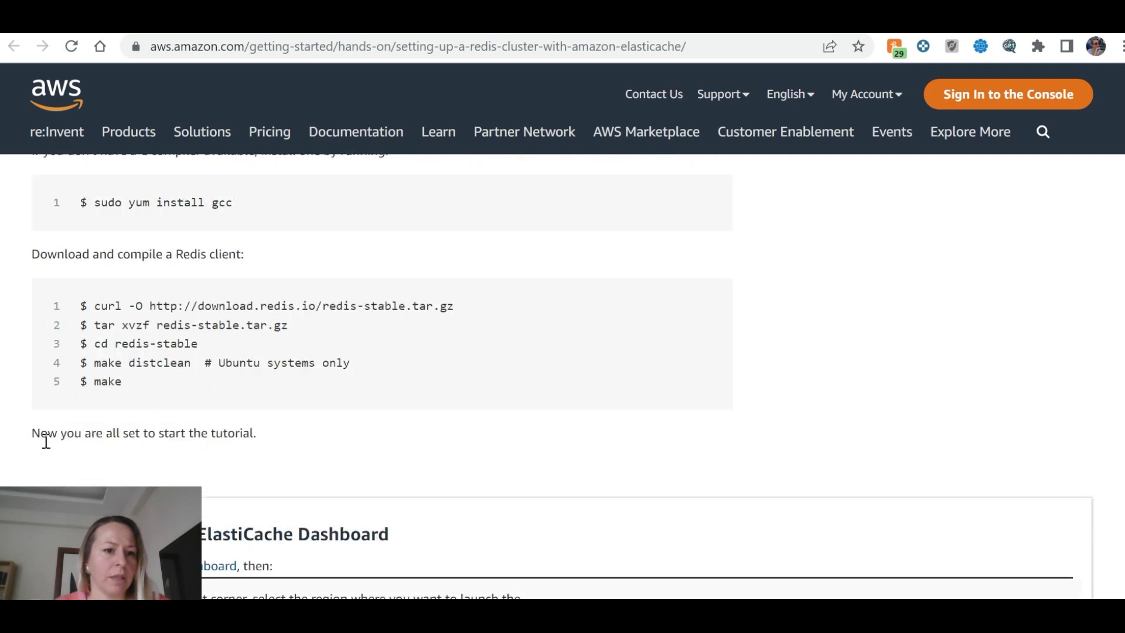
scroll(276, 426, up, 2)
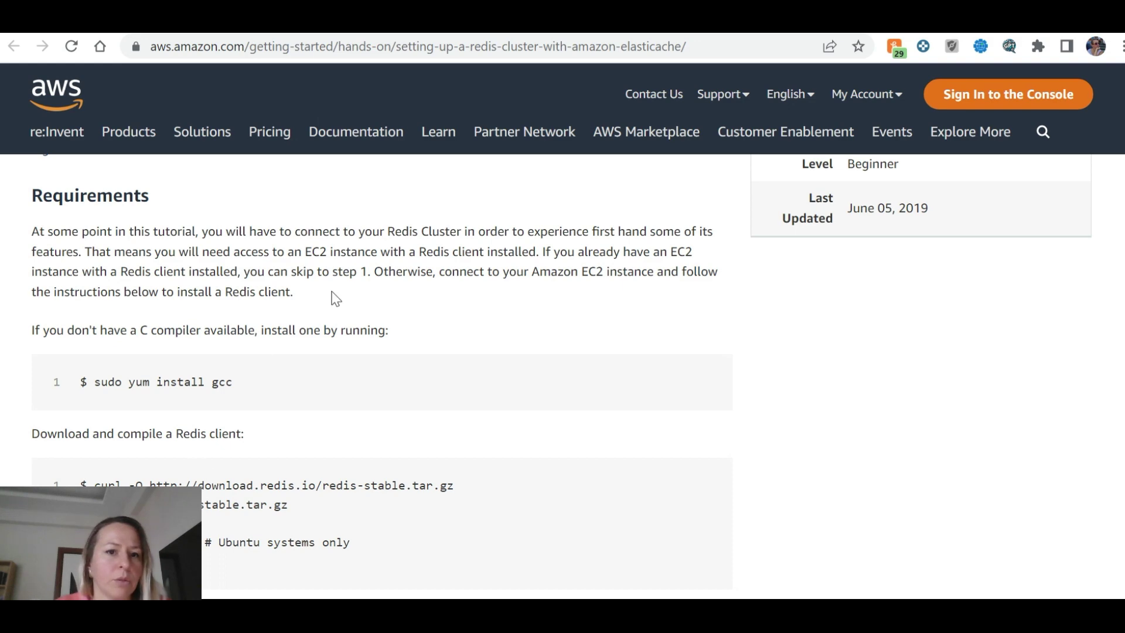
Switch to the redis.io site and look over its home page.
key(ctrl+Tab)
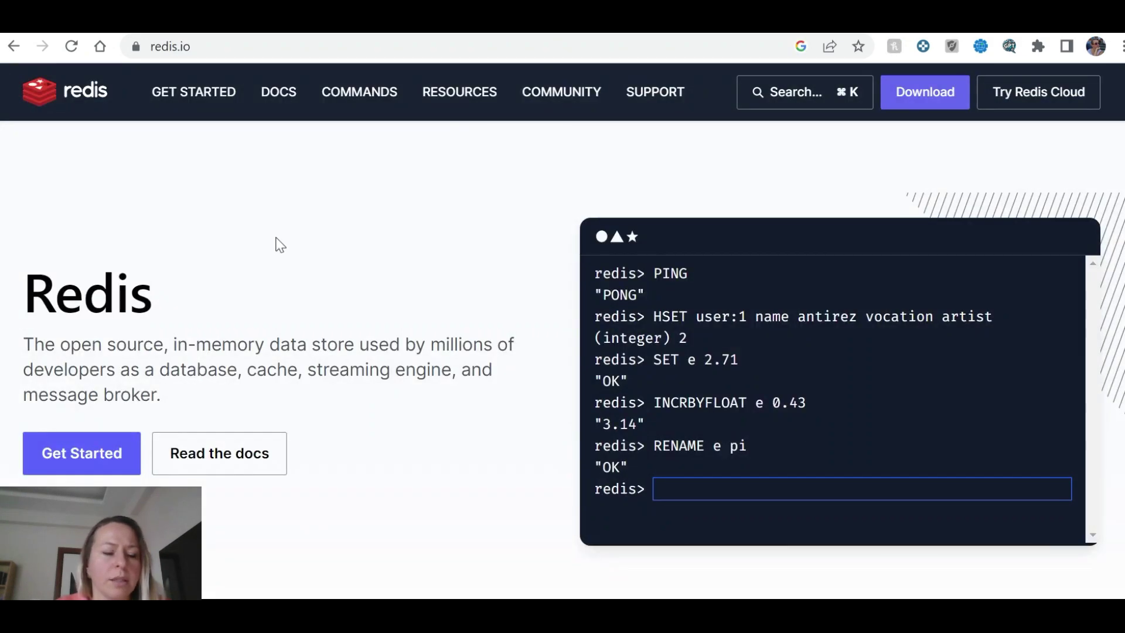
scroll(241, 347, down, 2)
scroll(245, 354, up, 2)
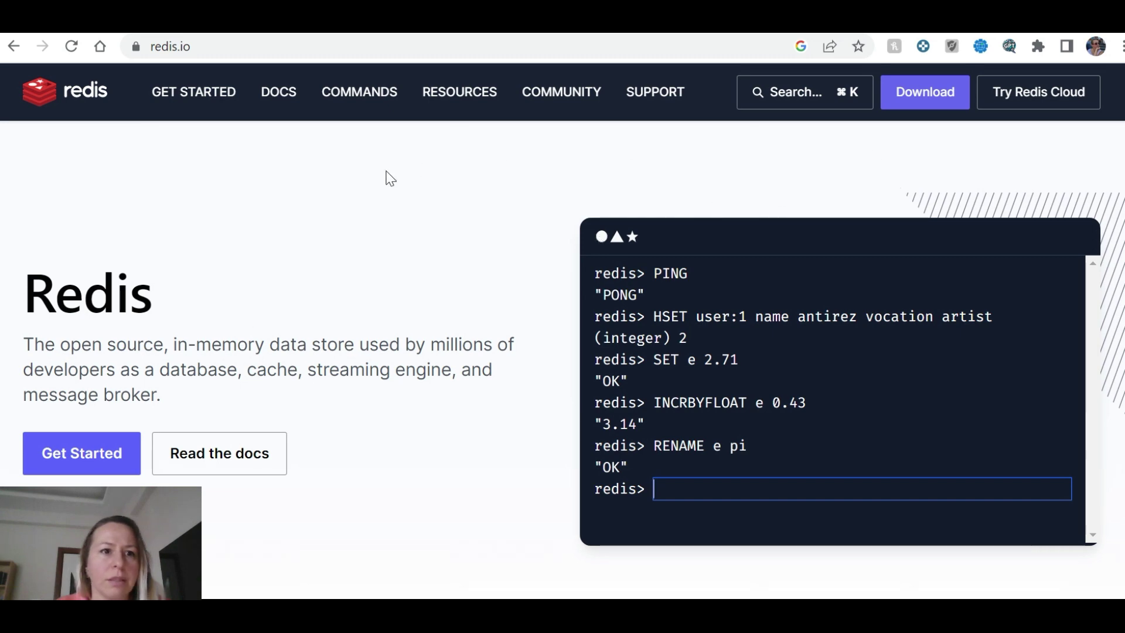
scroll(471, 331, down, 3)
scroll(471, 332, up, 3)
Return to the AWS tutorial and reread the Requirements paragraph on connecting to the Redis Cluster.
key(ctrl+Tab)
key(ctrl+shift+Tab)
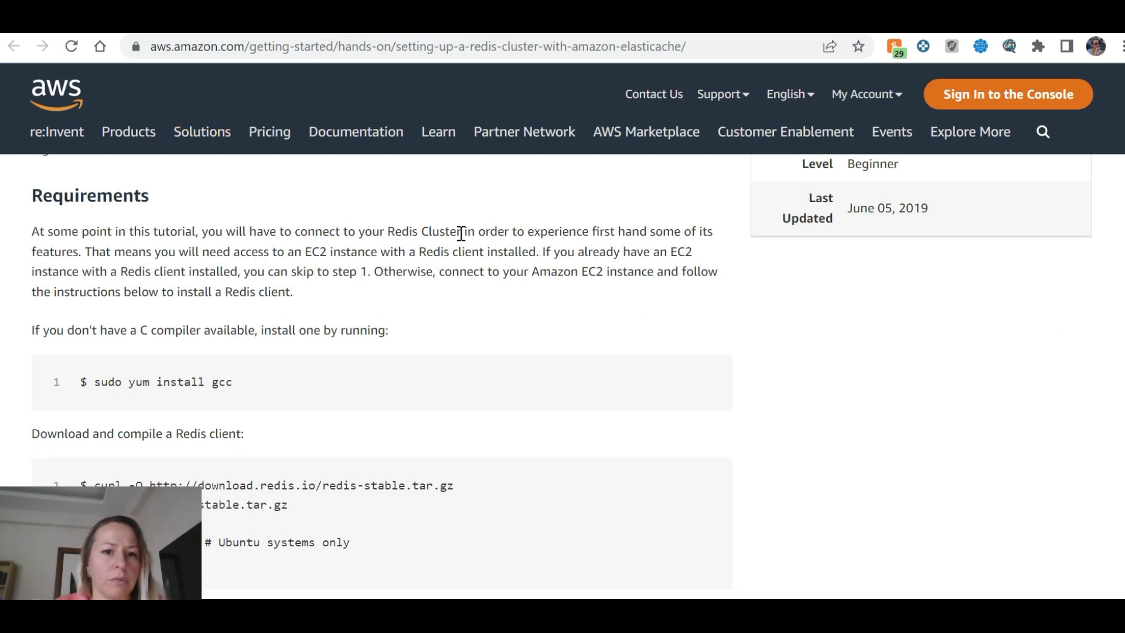
drag(472, 235, 293, 234)
click(178, 327)
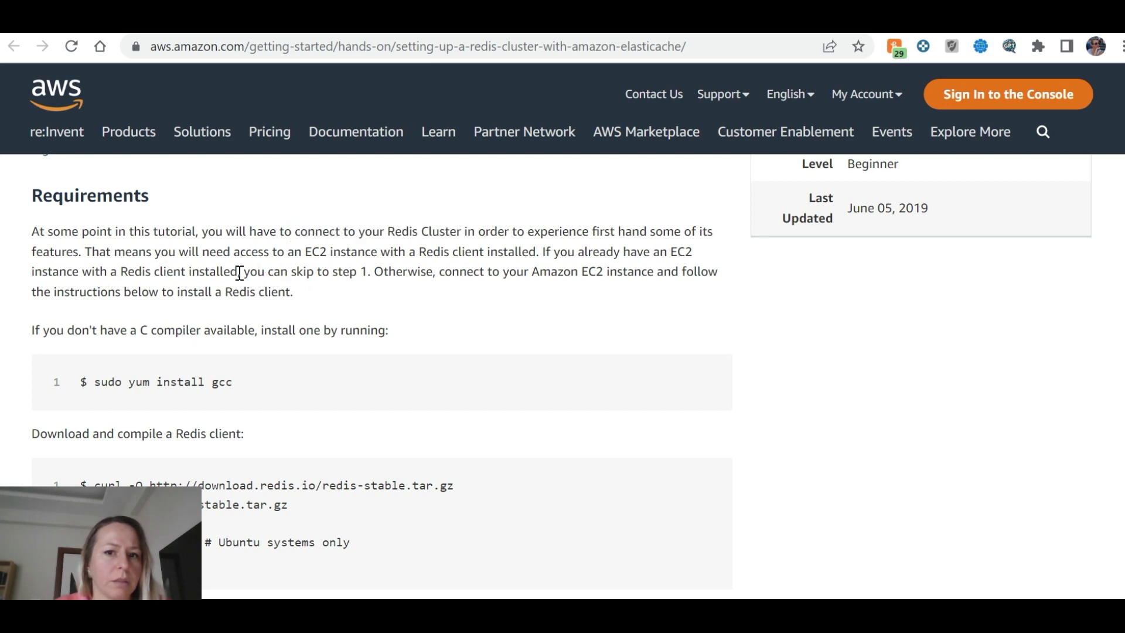
Switch to the AWS console, search it for redis, and open the Redis feature of ElastiCache.
key(alt+Left)
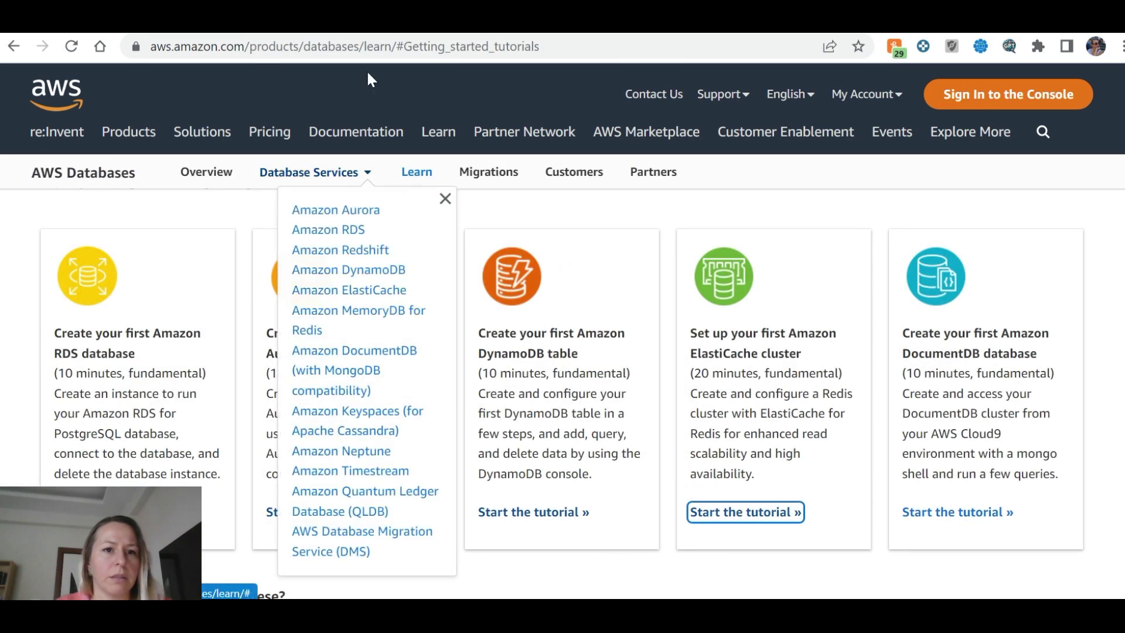
click(375, 23)
click(413, 24)
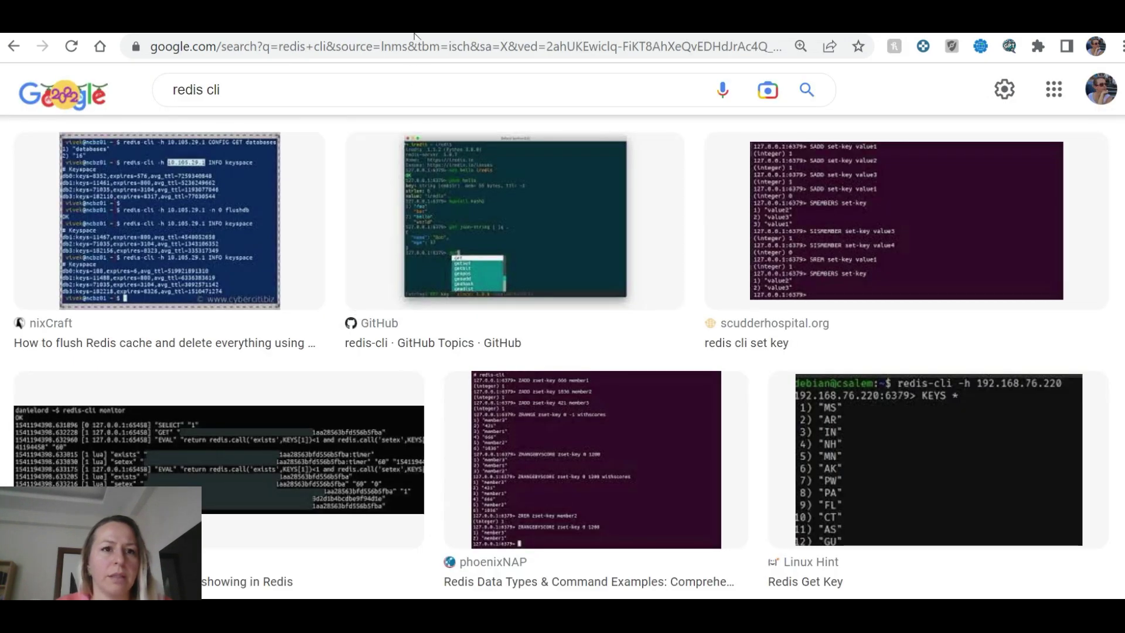
click(205, 25)
scroll(401, 204, up, 10)
click(357, 81)
text(redis)
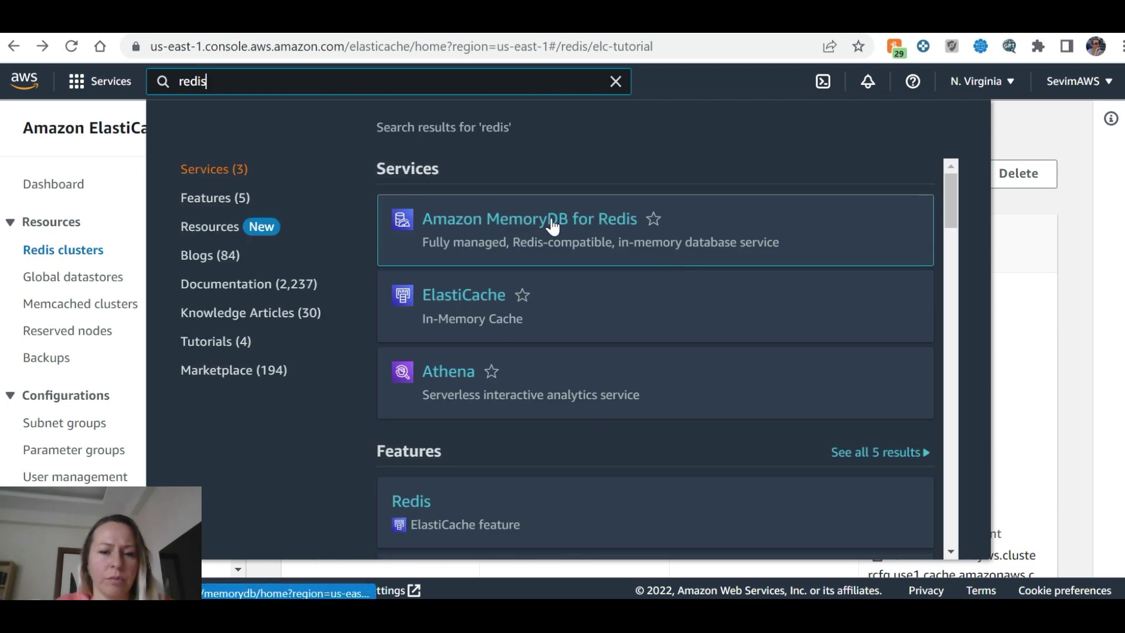
click(410, 505)
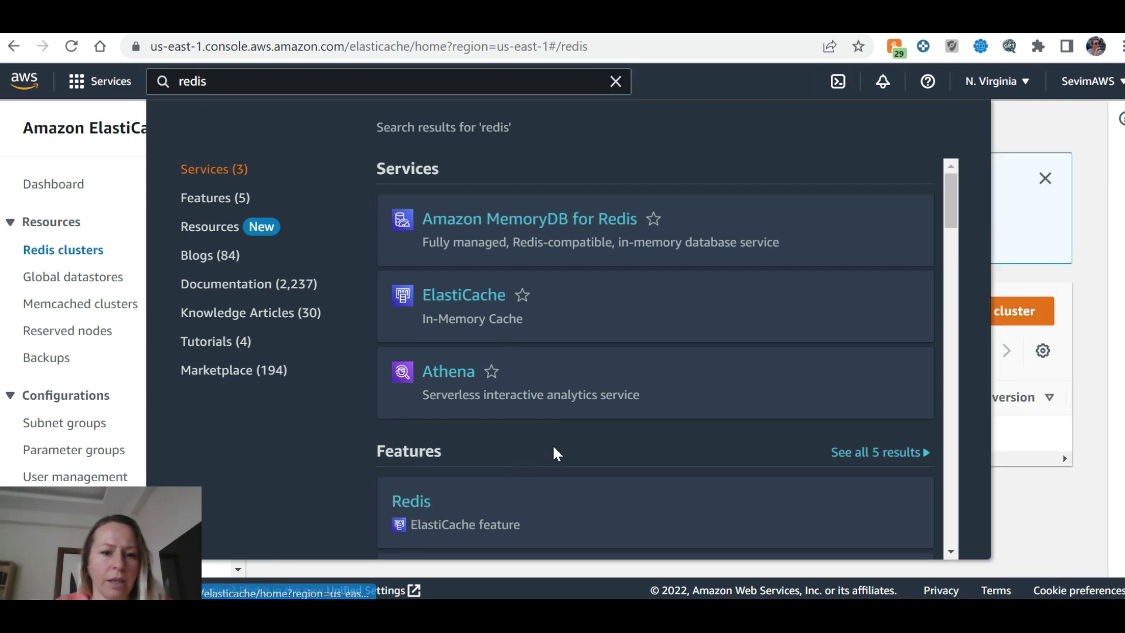
Look through the console's services, features and resources found for redis, and reload the Redis clusters page.
scroll(447, 475, down, 4)
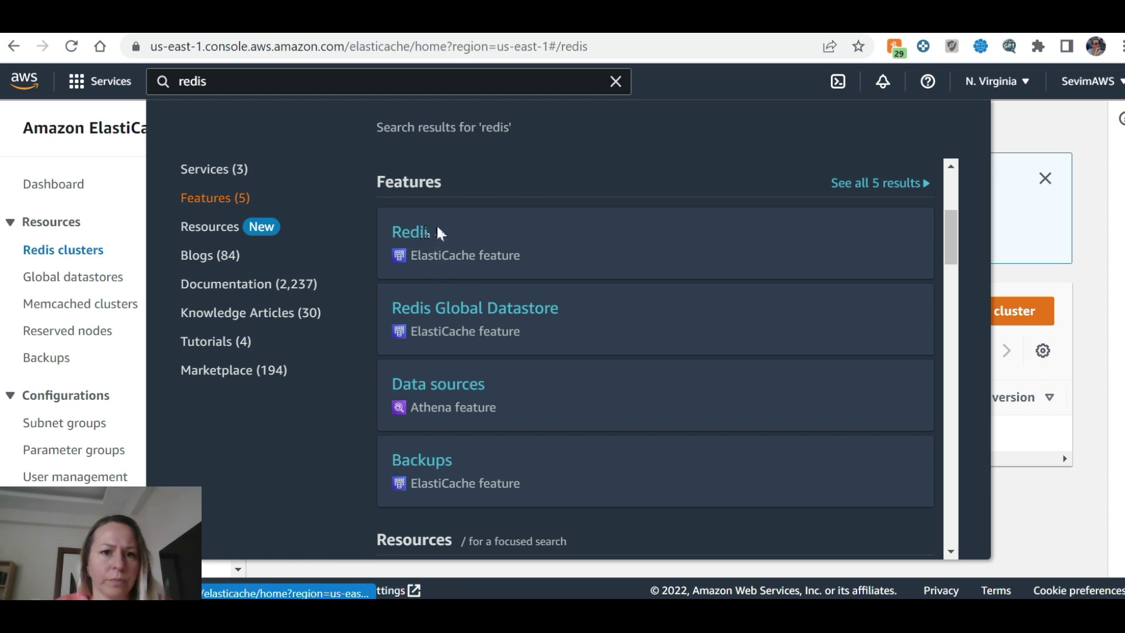
scroll(438, 227, up, 4)
scroll(439, 226, down, 5)
scroll(439, 228, down, 3)
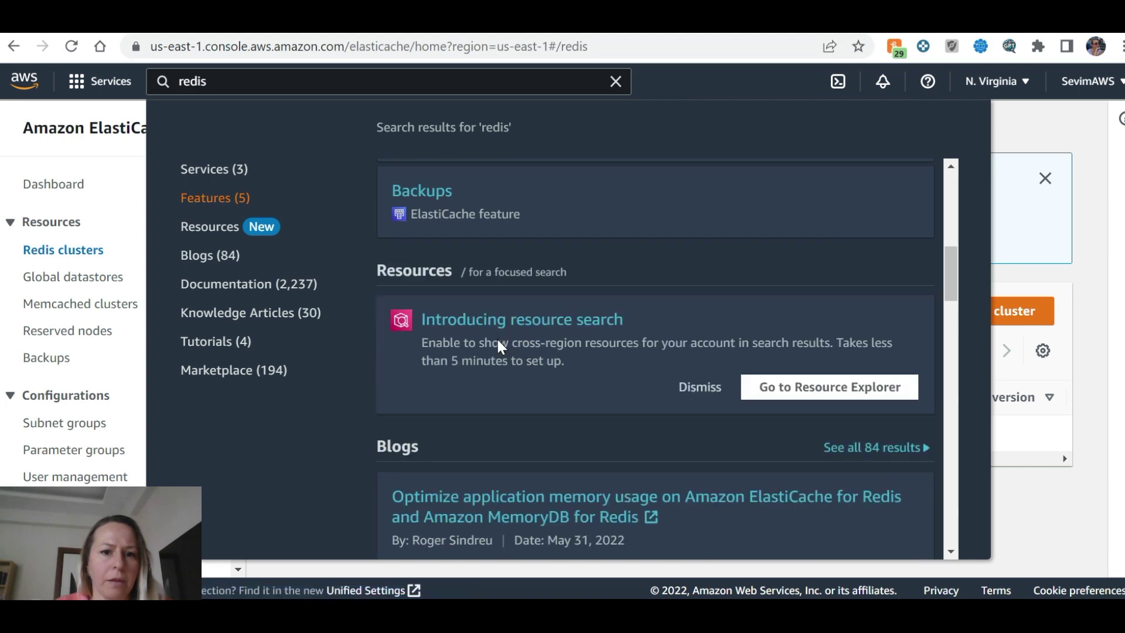
scroll(497, 340, up, 5)
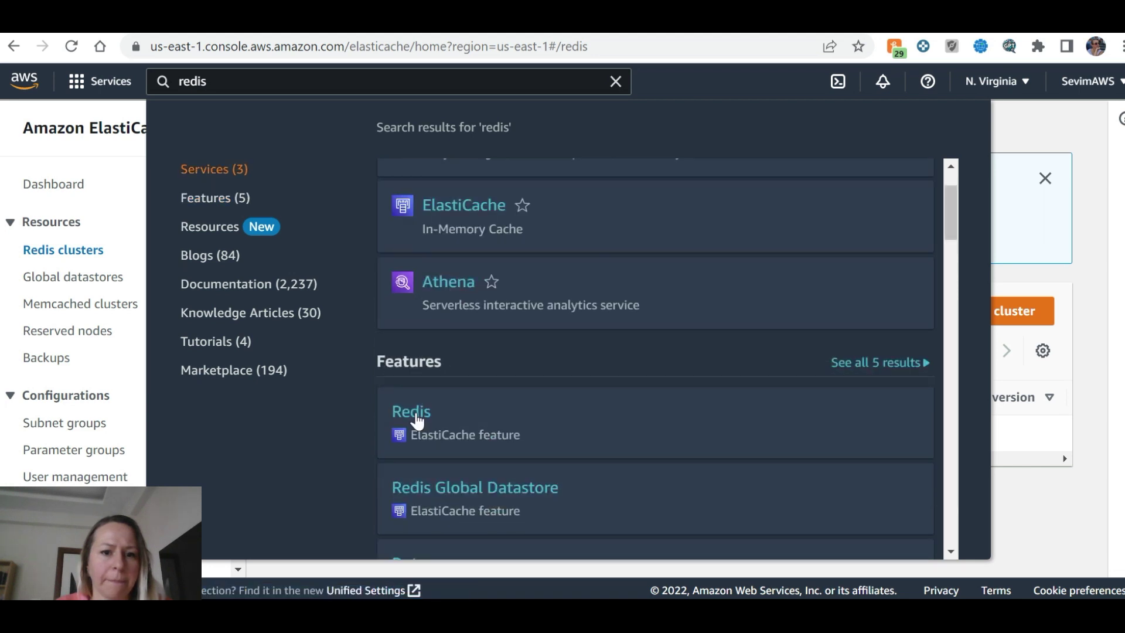
click(630, 48)
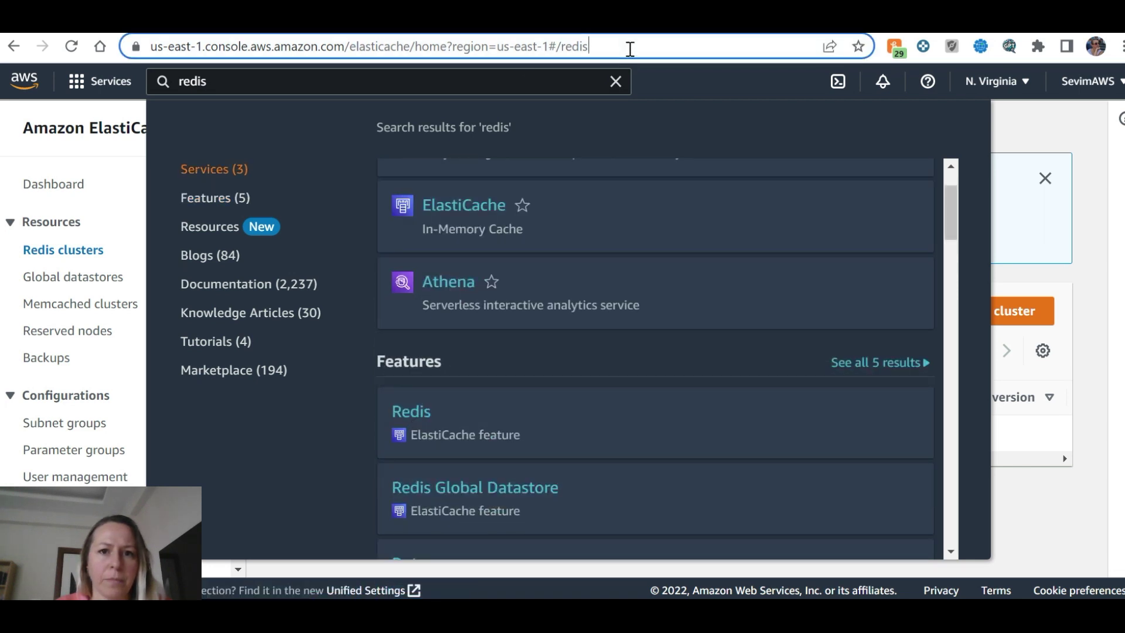
key(Return)
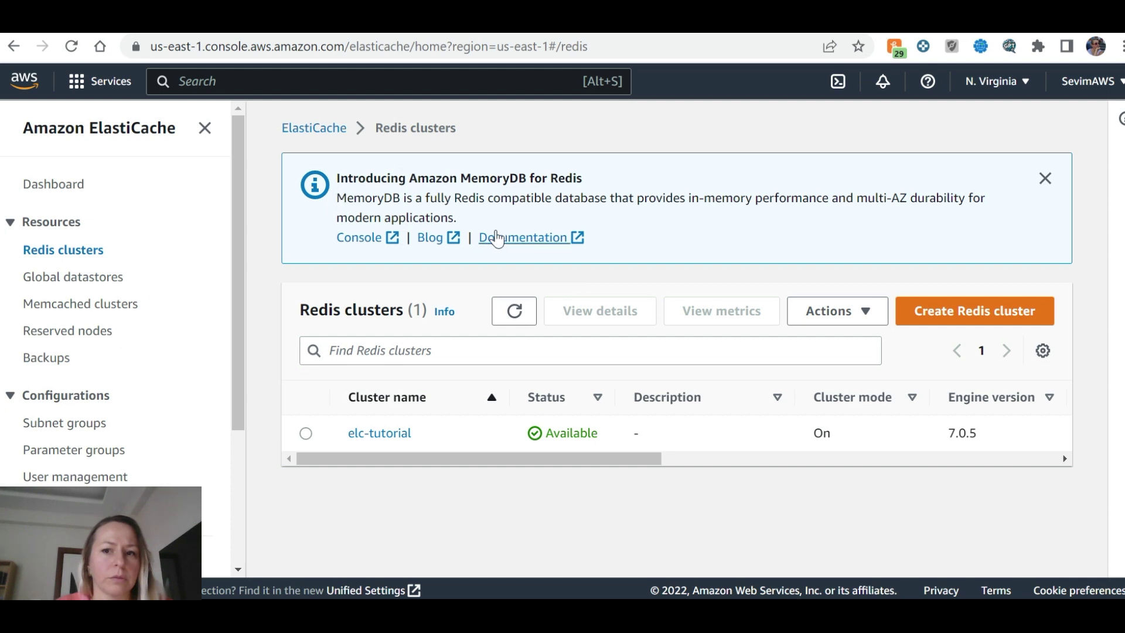
Search the console for redis, open Amazon MemoryDB for Redis, and go to its Clusters.
click(207, 79)
text(redis)
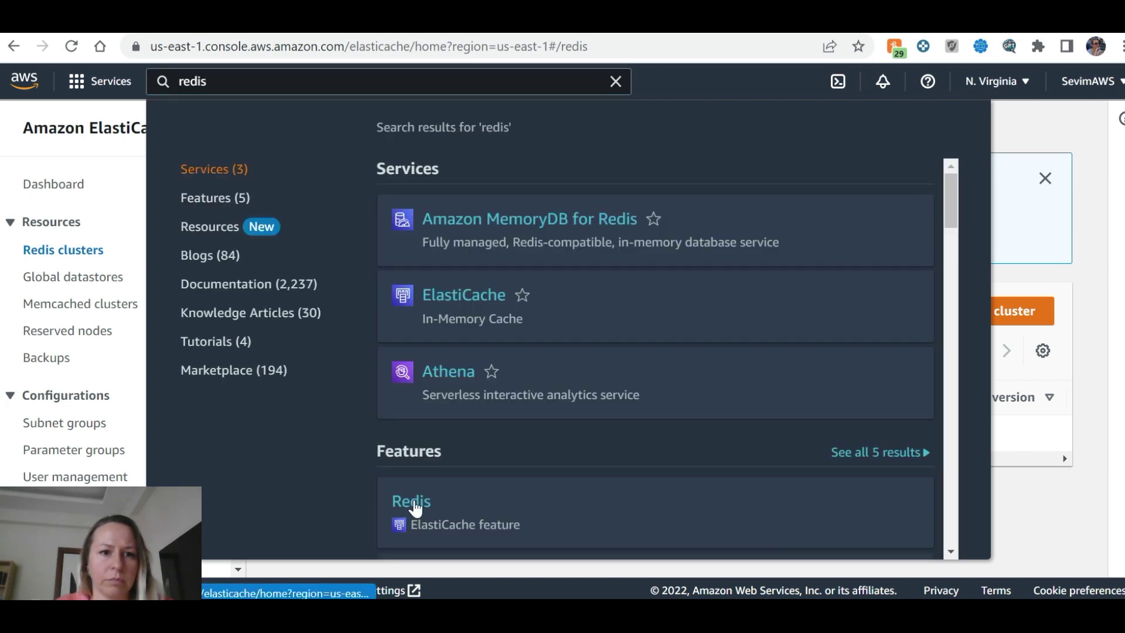
click(536, 221)
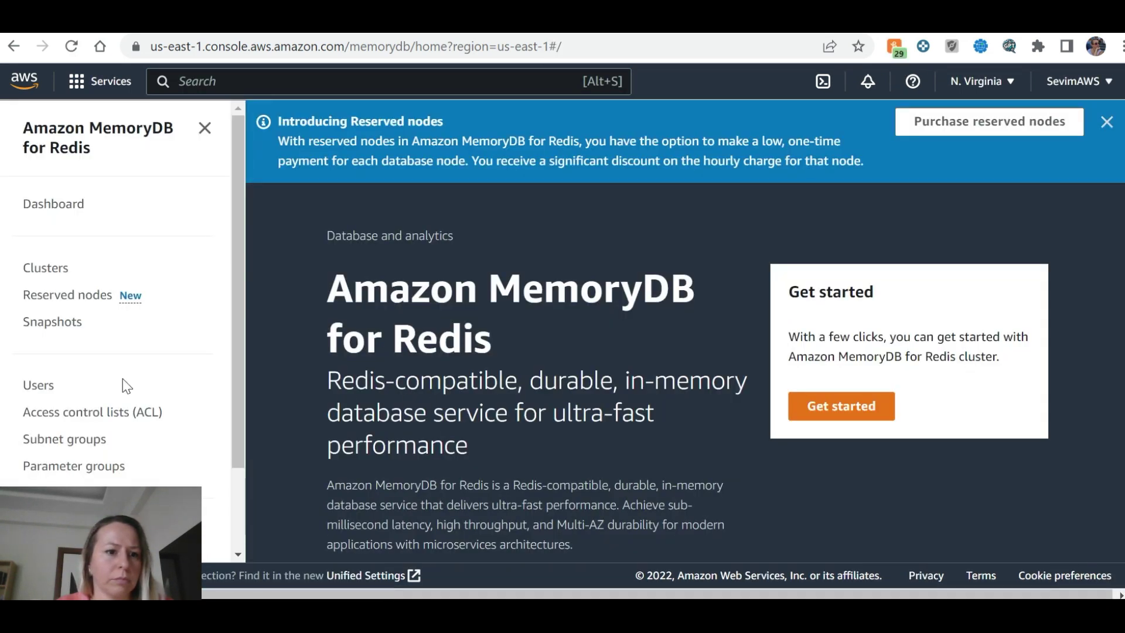
click(46, 268)
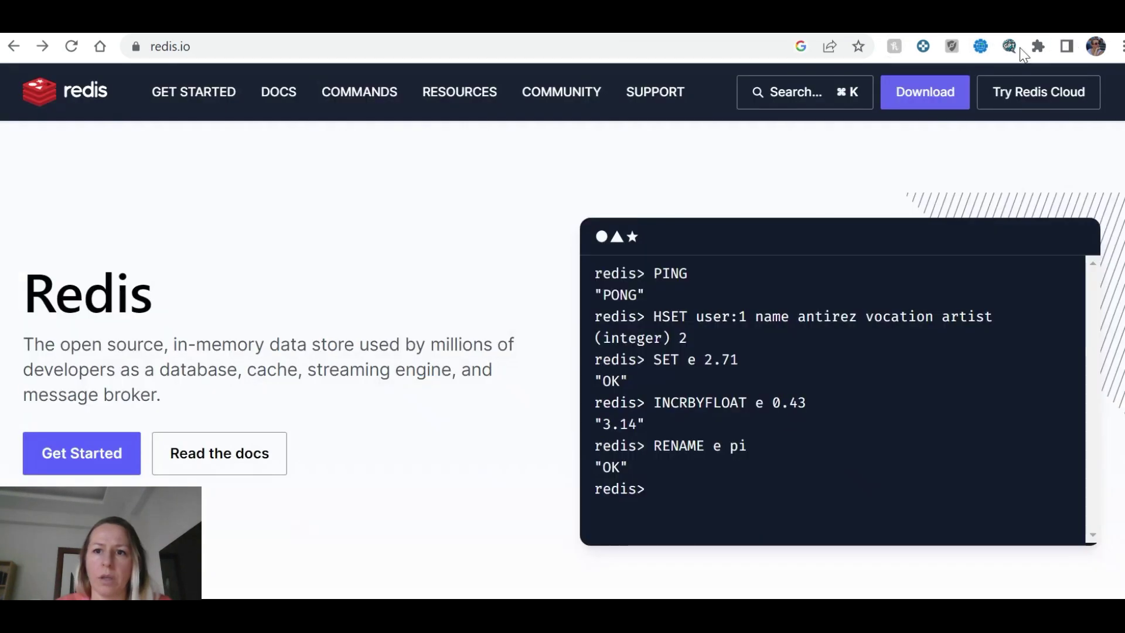
On redis.io, open the Download page and examine its Redis downloads section, including the Docker and Unstable options.
click(930, 90)
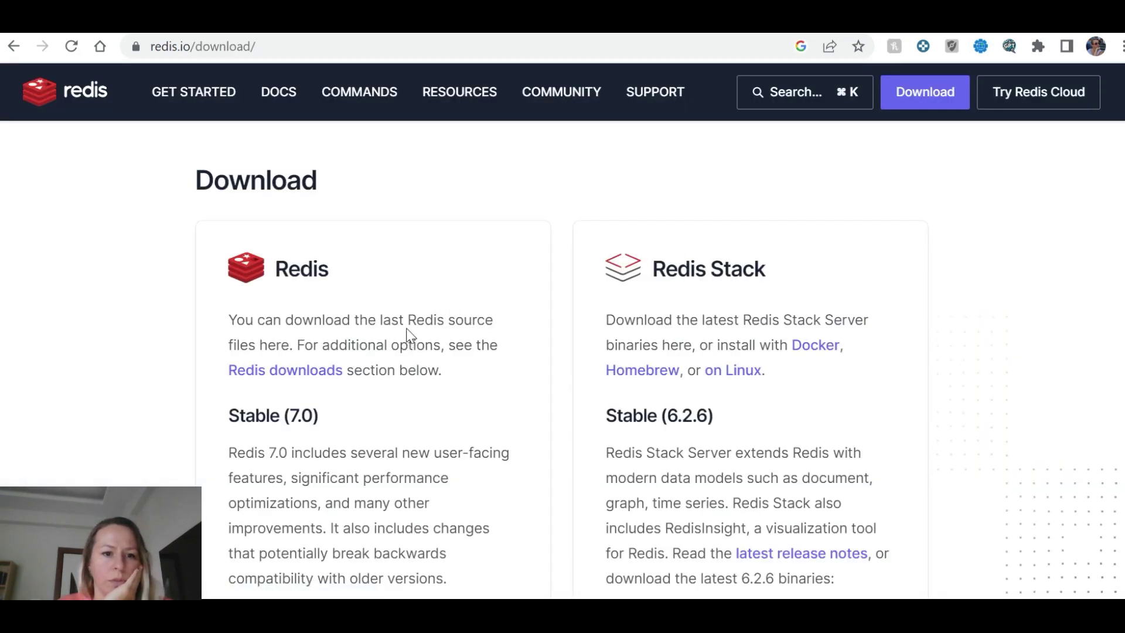
click(291, 375)
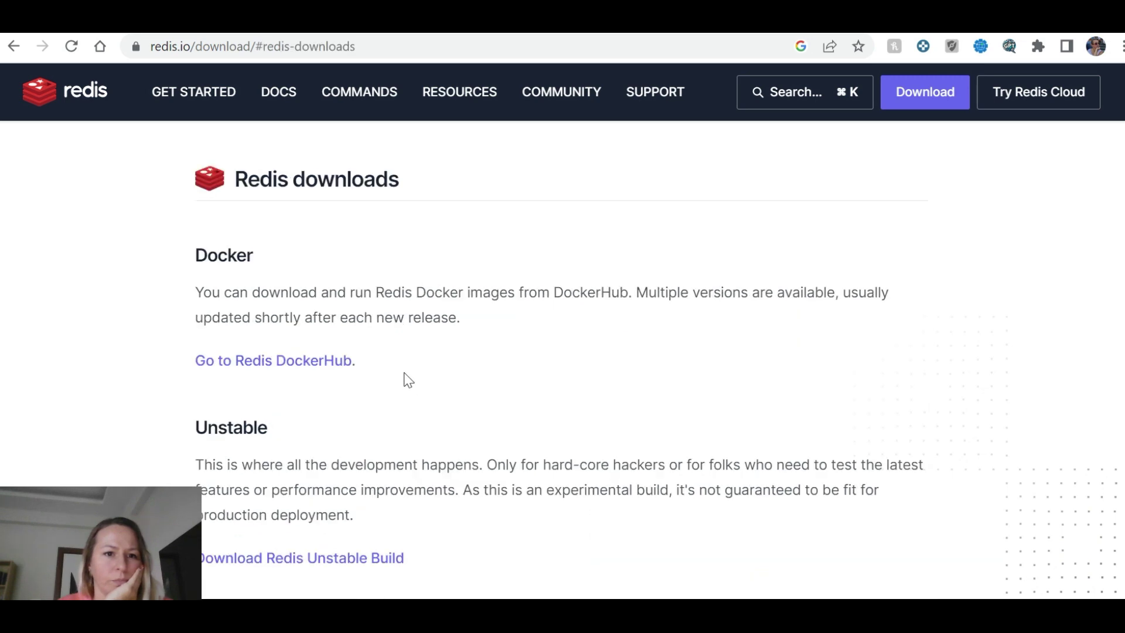
scroll(403, 368, down, 3)
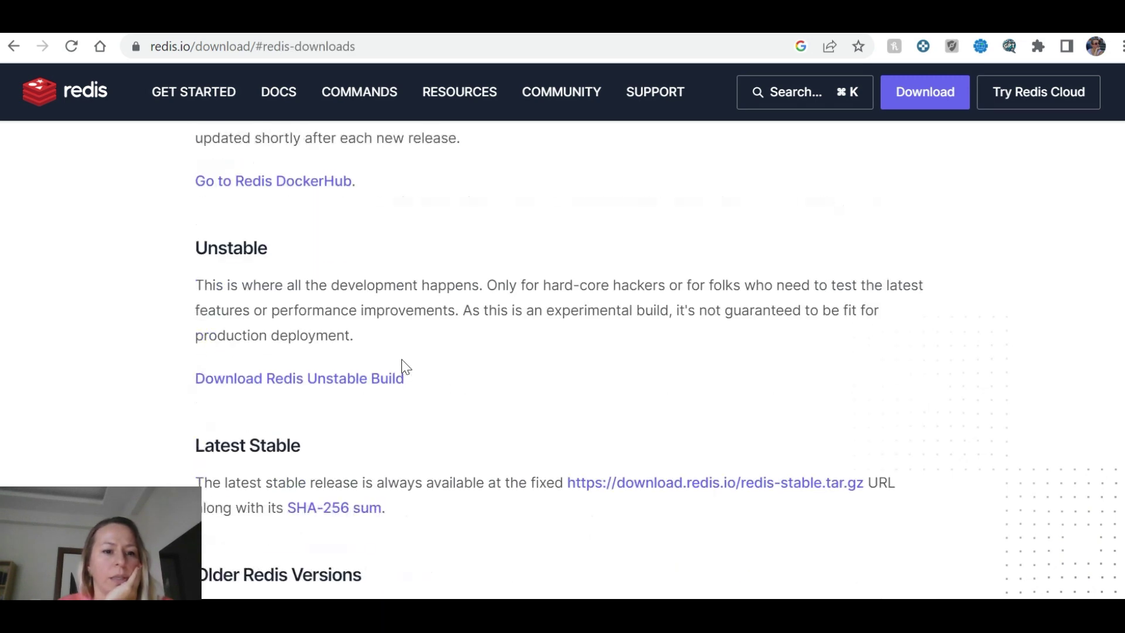
scroll(402, 360, up, 8)
scroll(402, 359, down, 4)
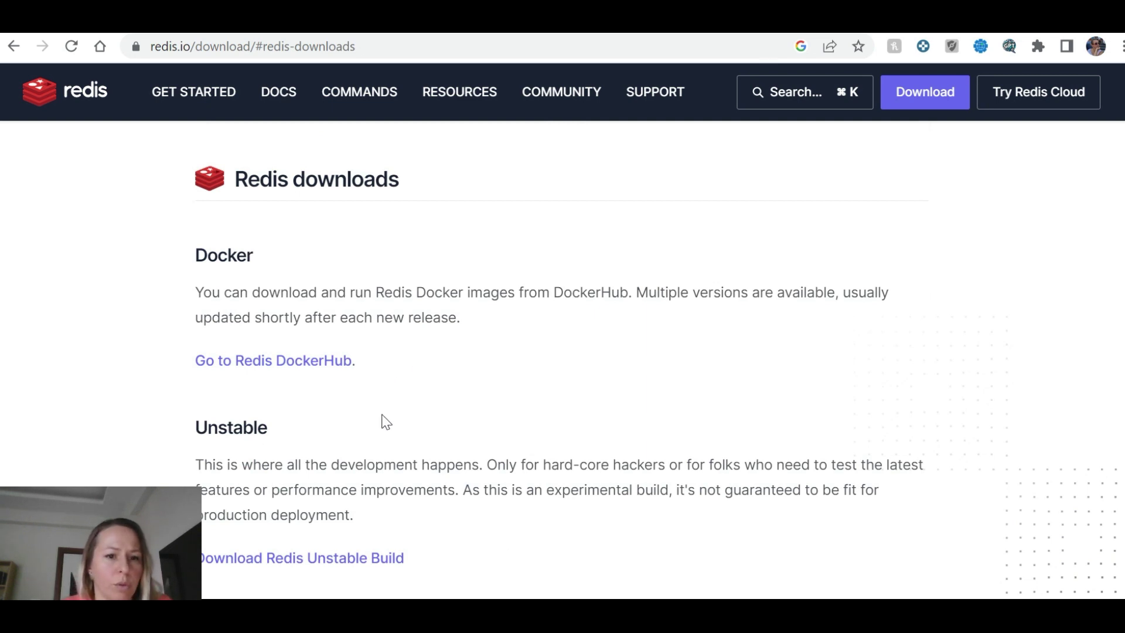
Review the Latest Stable and Older Redis Versions entries and the list of all releases on the download page.
scroll(314, 371, down, 3)
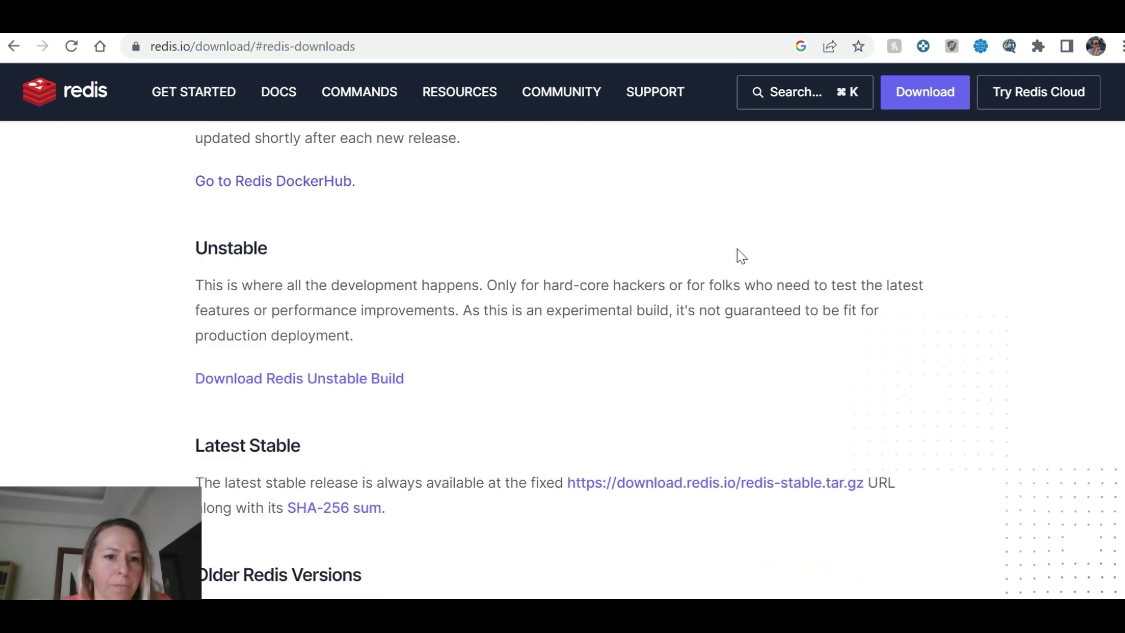
scroll(395, 346, down, 7)
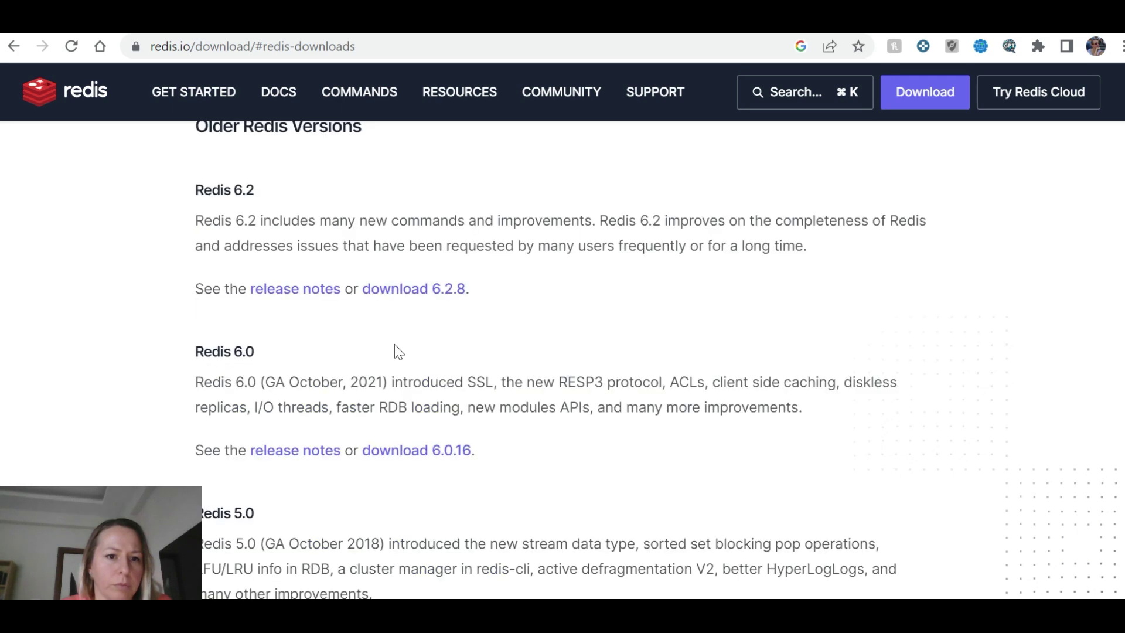
scroll(393, 343, down, 2)
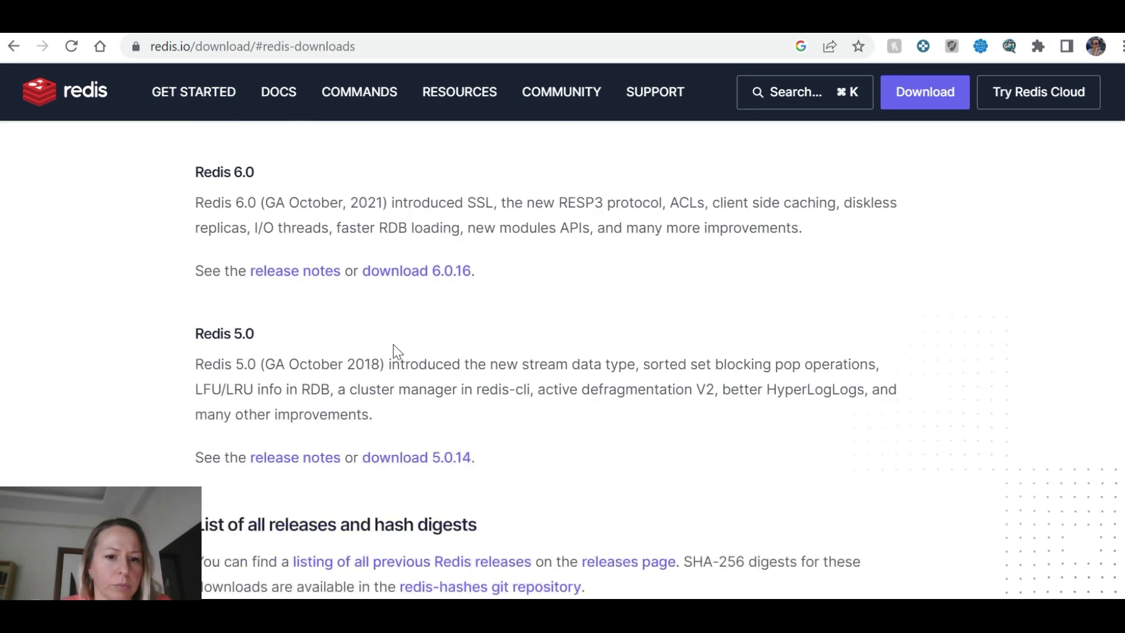
scroll(393, 343, down, 4)
scroll(393, 345, down, 2)
scroll(393, 346, up, 15)
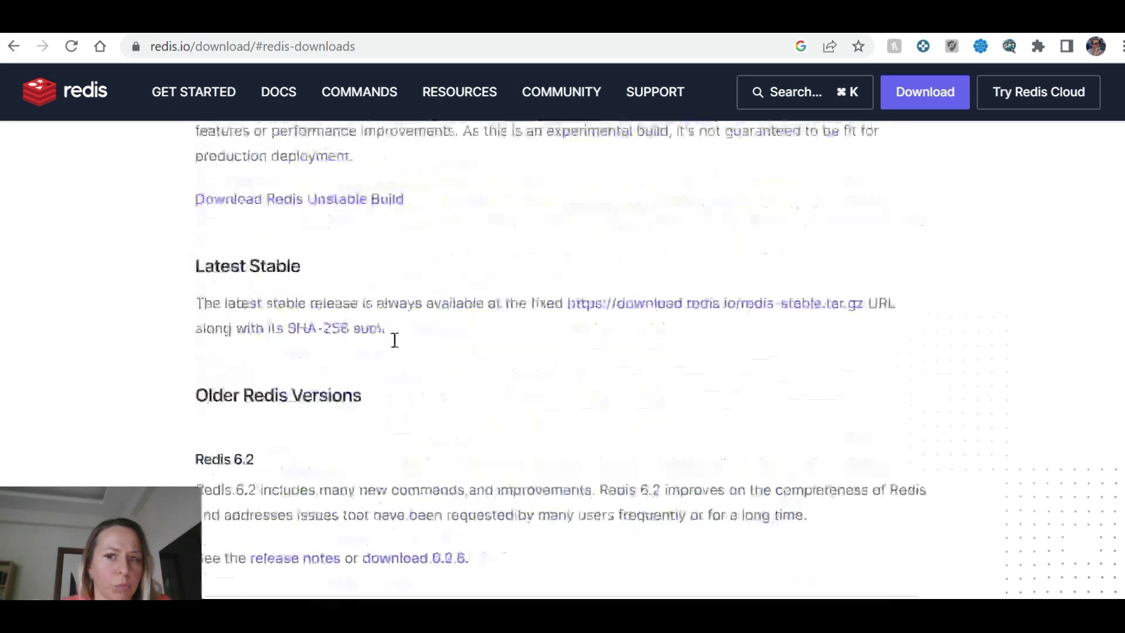
Open the Install Redis on Windows guide from the Getting started documentation and read its instructions.
click(1053, 21)
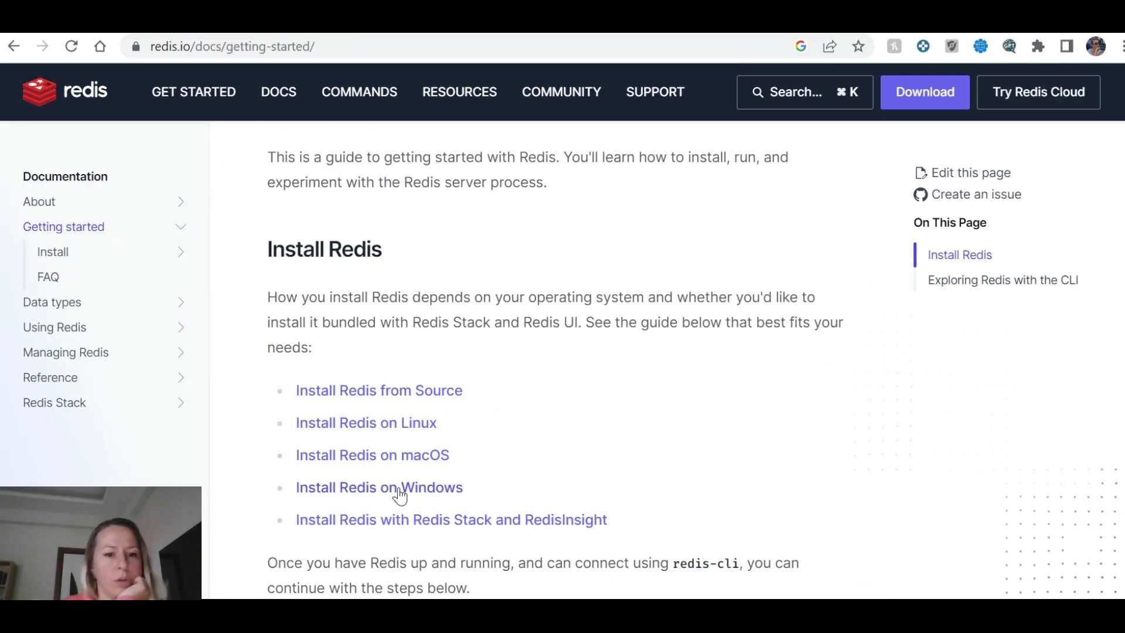
click(360, 498)
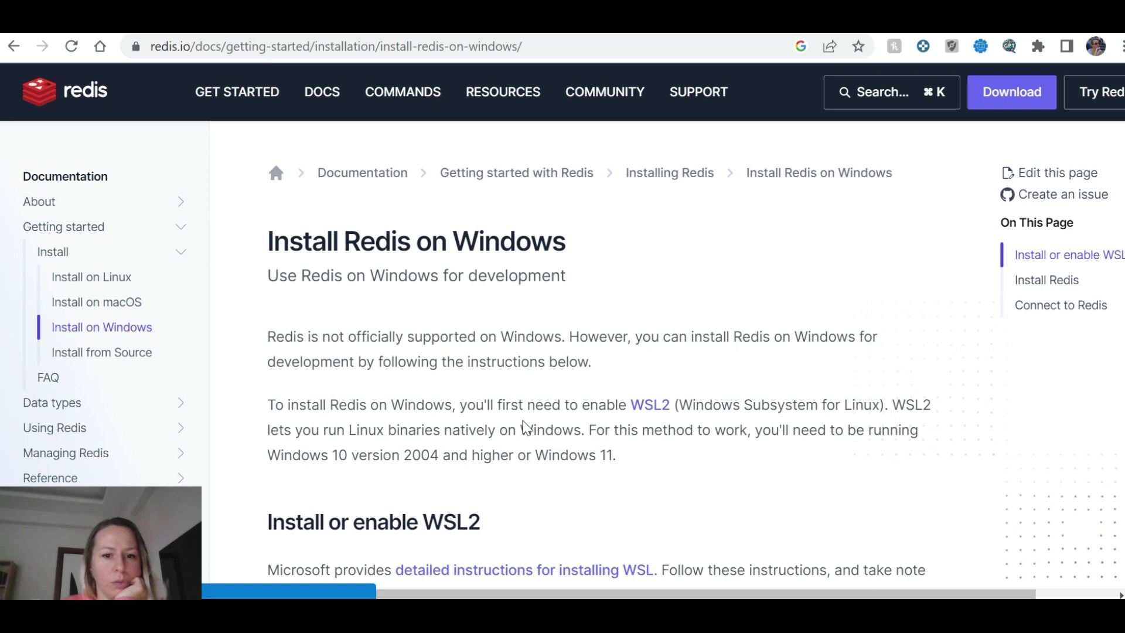
scroll(527, 417, down, 4)
scroll(529, 413, up, 5)
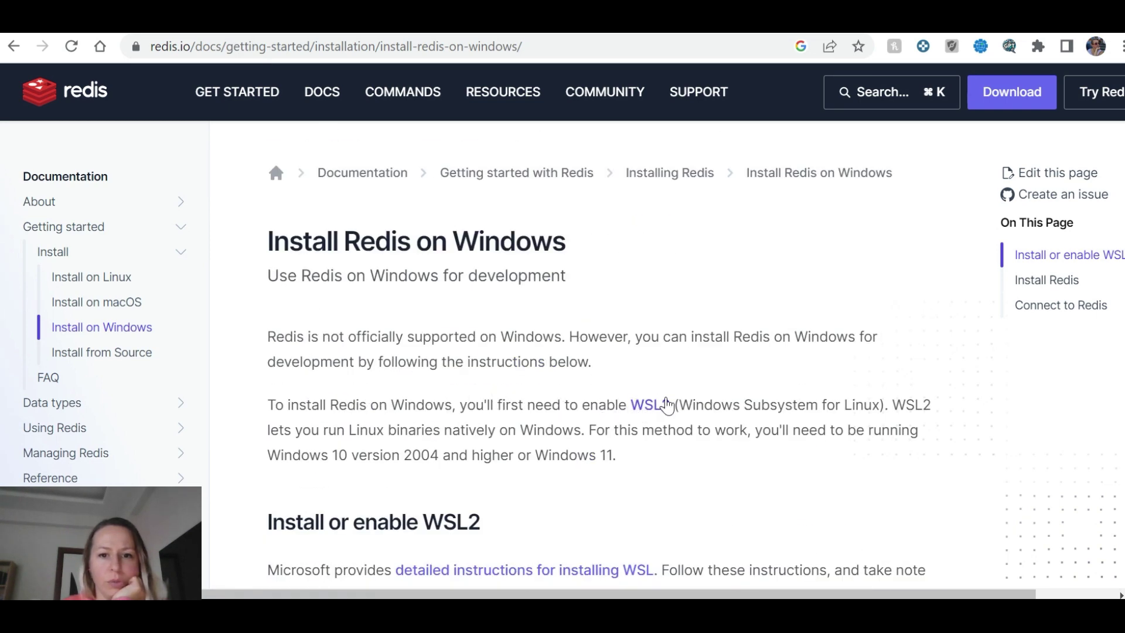
Open the WSL2 installation guide, dismiss the Rakuten offer, and read the Prerequisites and Install WSL command sections.
click(656, 404)
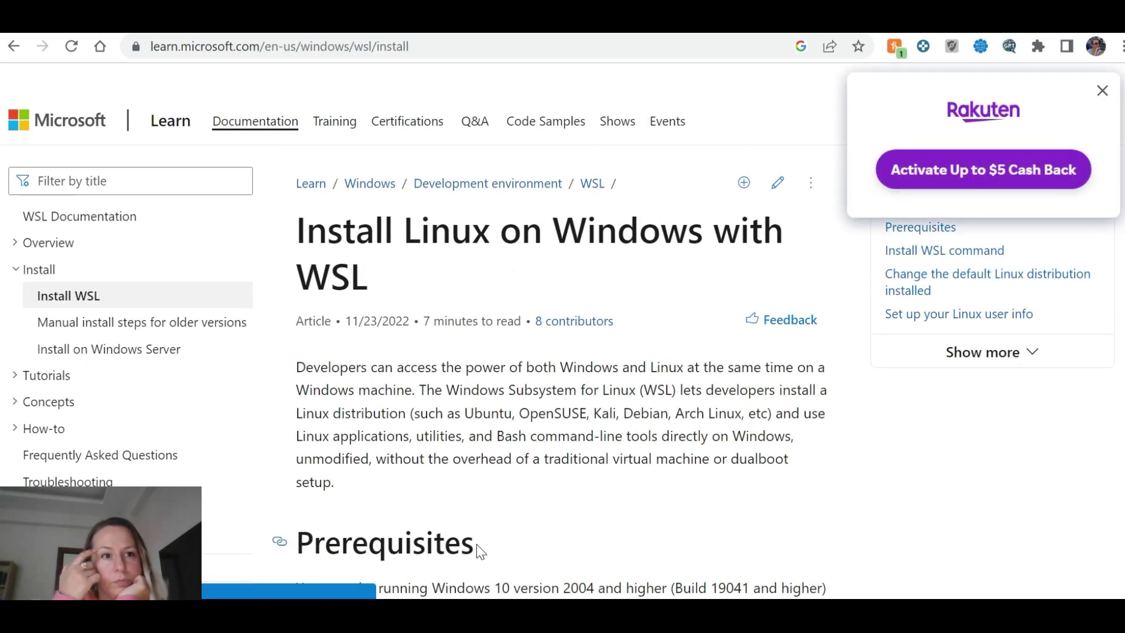
click(1102, 90)
scroll(637, 412, down, 5)
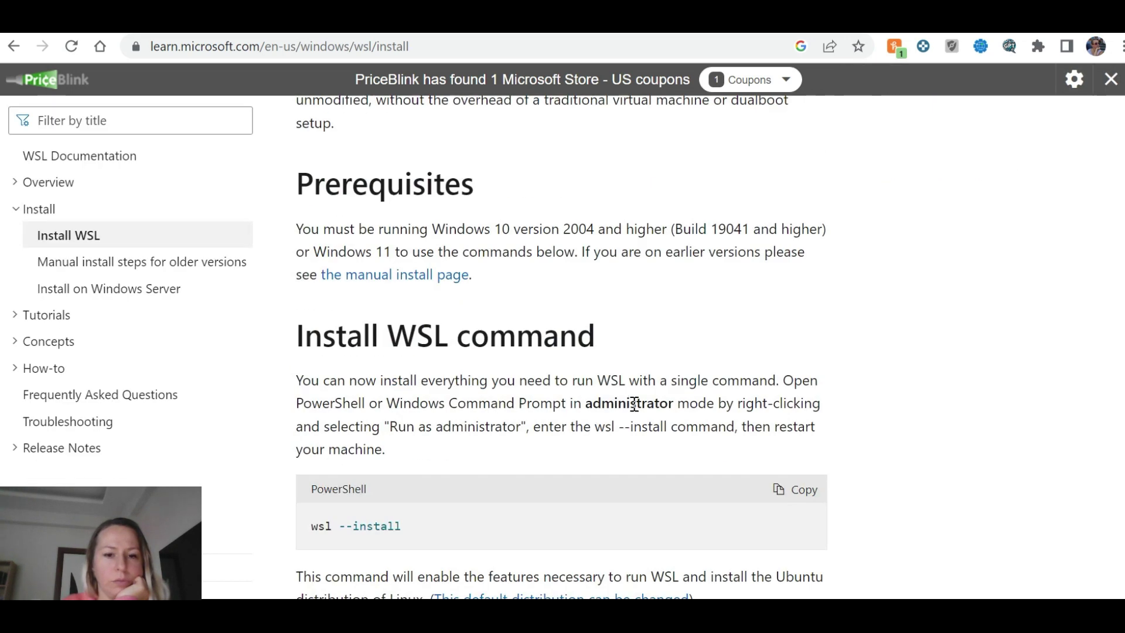
scroll(634, 405, down, 4)
scroll(634, 403, down, 5)
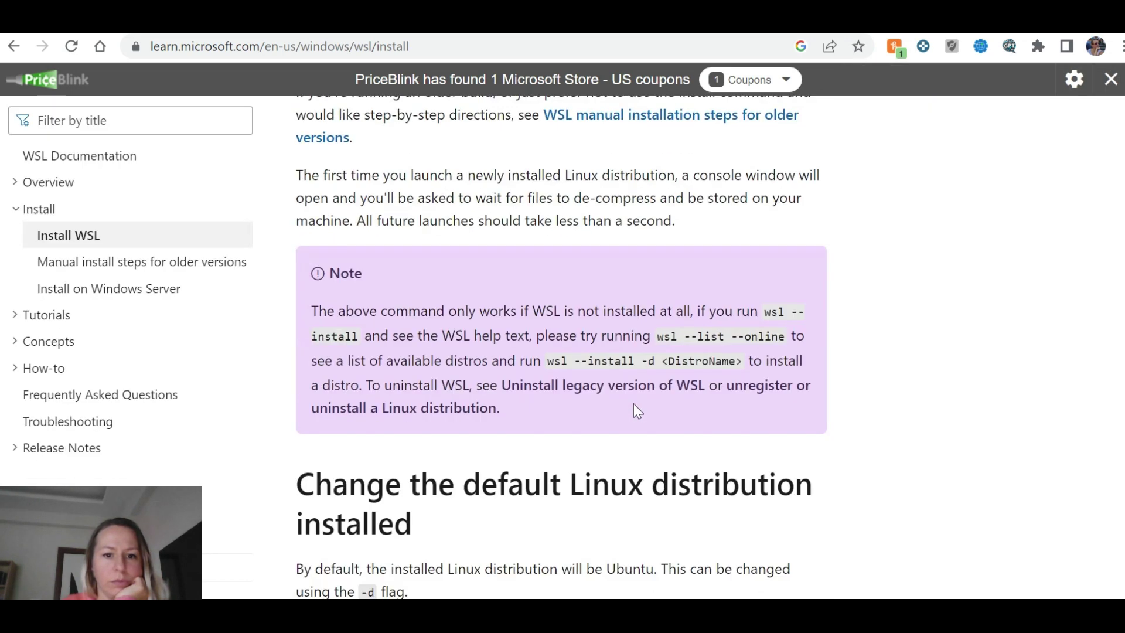
Read the section on changing the default Linux distribution that WSL installs.
scroll(634, 403, down, 3)
scroll(634, 404, down, 3)
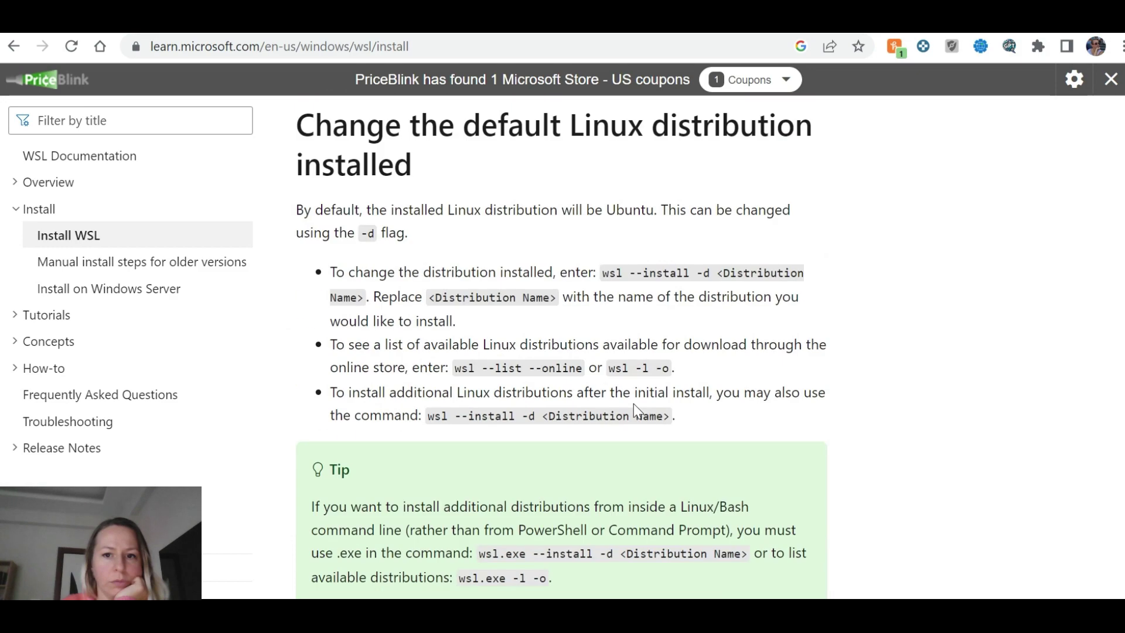
scroll(634, 403, down, 7)
Go back to the Install WSL command section and reread how to run wsl --install as administrator.
scroll(634, 403, up, 20)
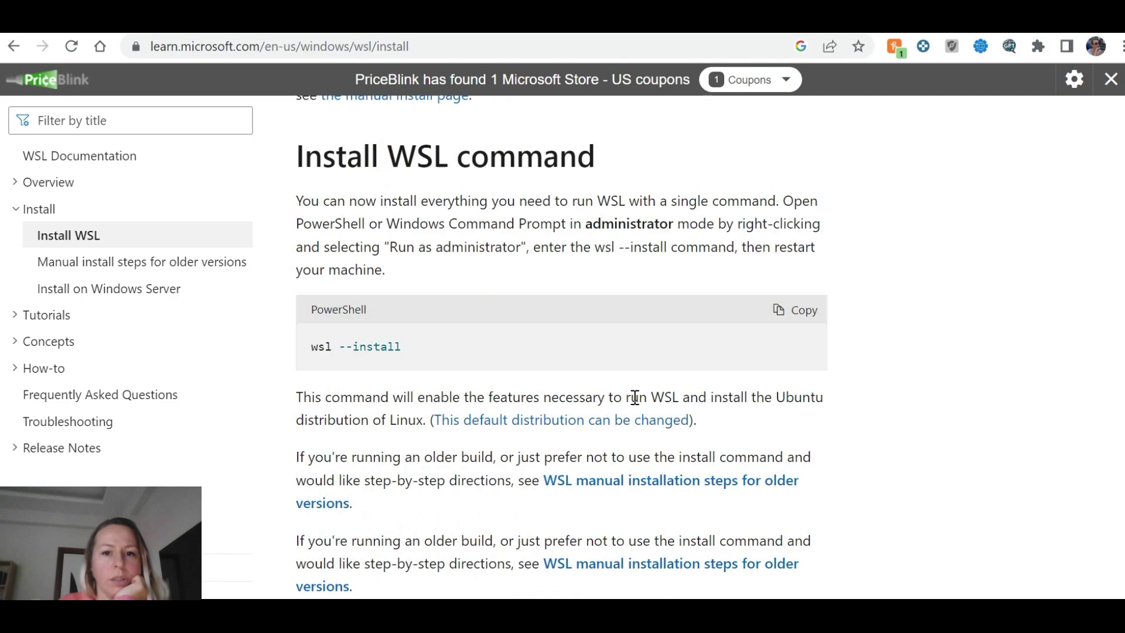
scroll(634, 397, up, 2)
scroll(635, 397, down, 7)
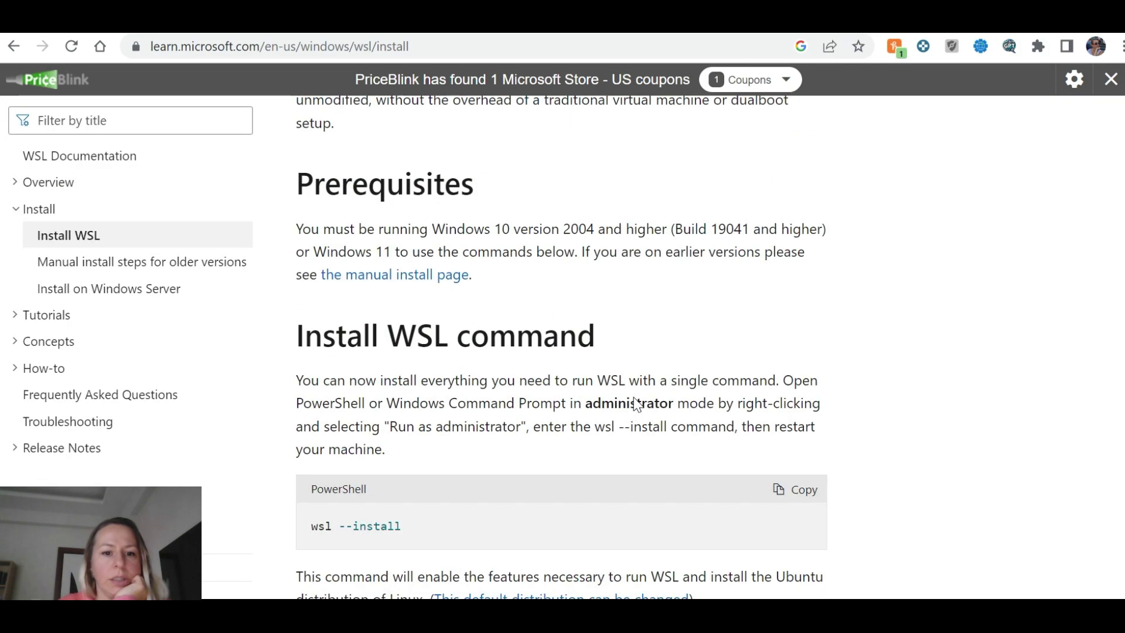
scroll(634, 397, down, 1)
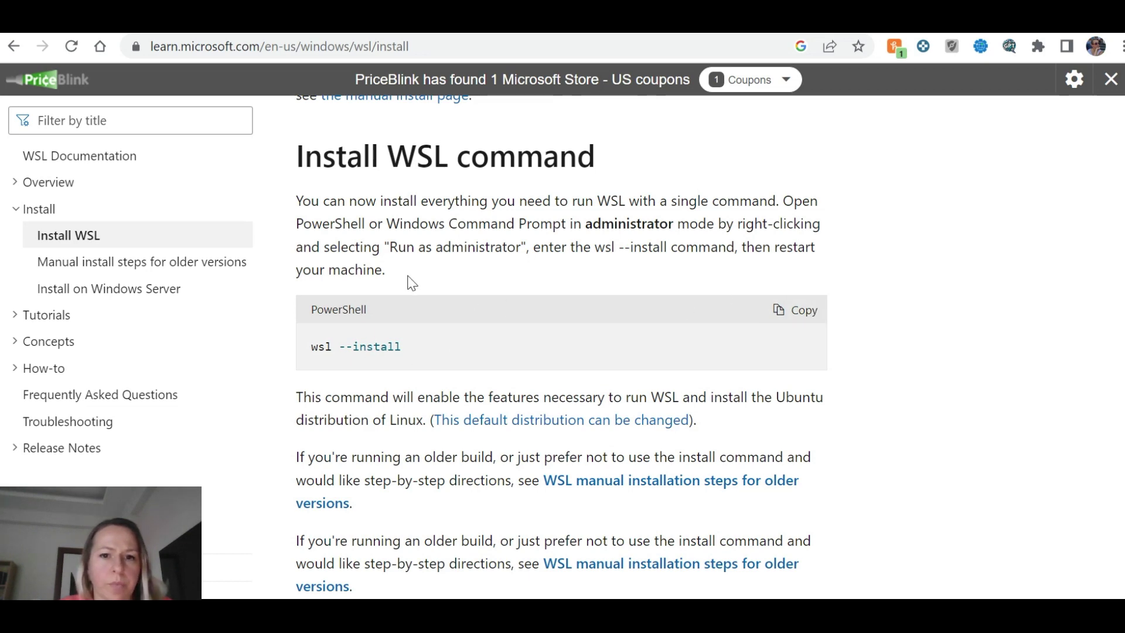
scroll(412, 283, up, 5)
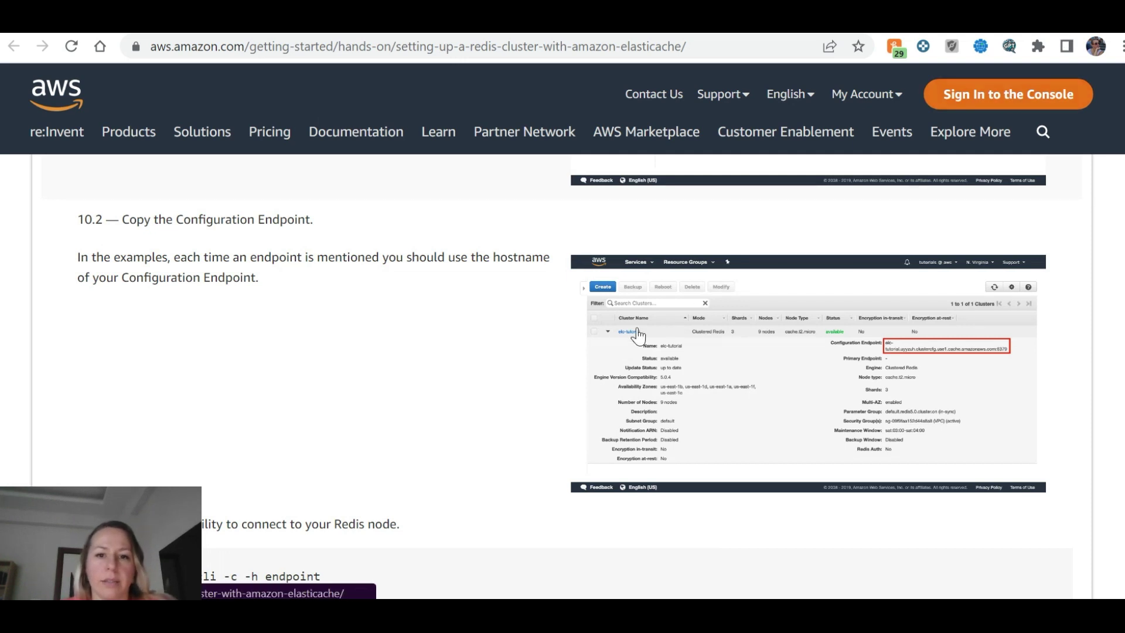
Read the tutorial's instructions on connecting with redis-cli, testing with PING, and triggering a failover in Step 11.
scroll(481, 341, down, 5)
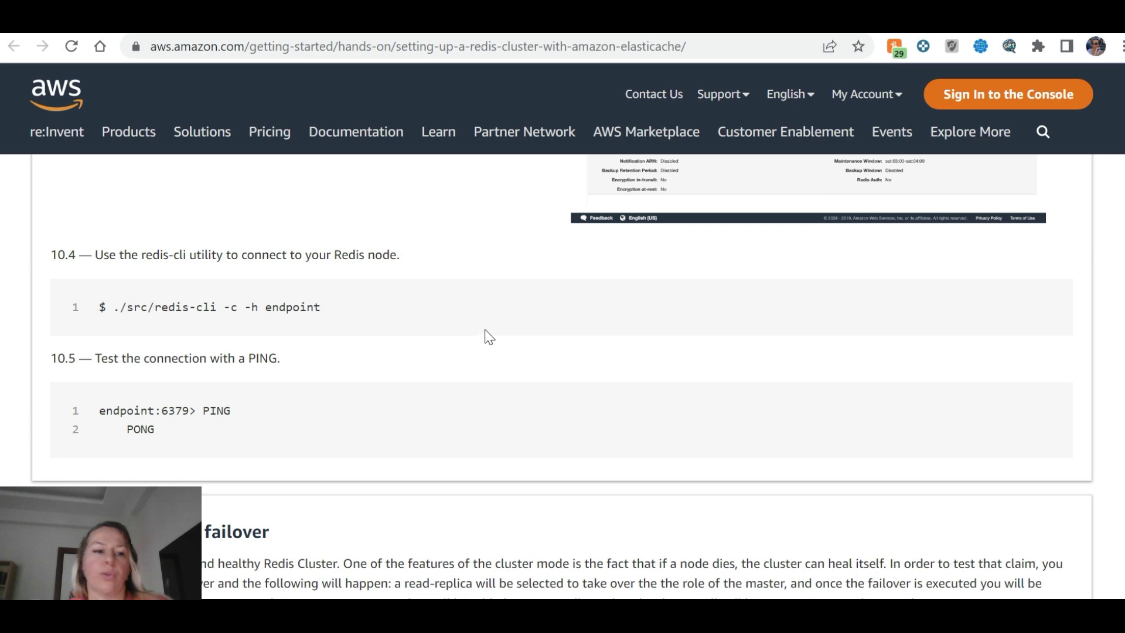
scroll(497, 321, down, 2)
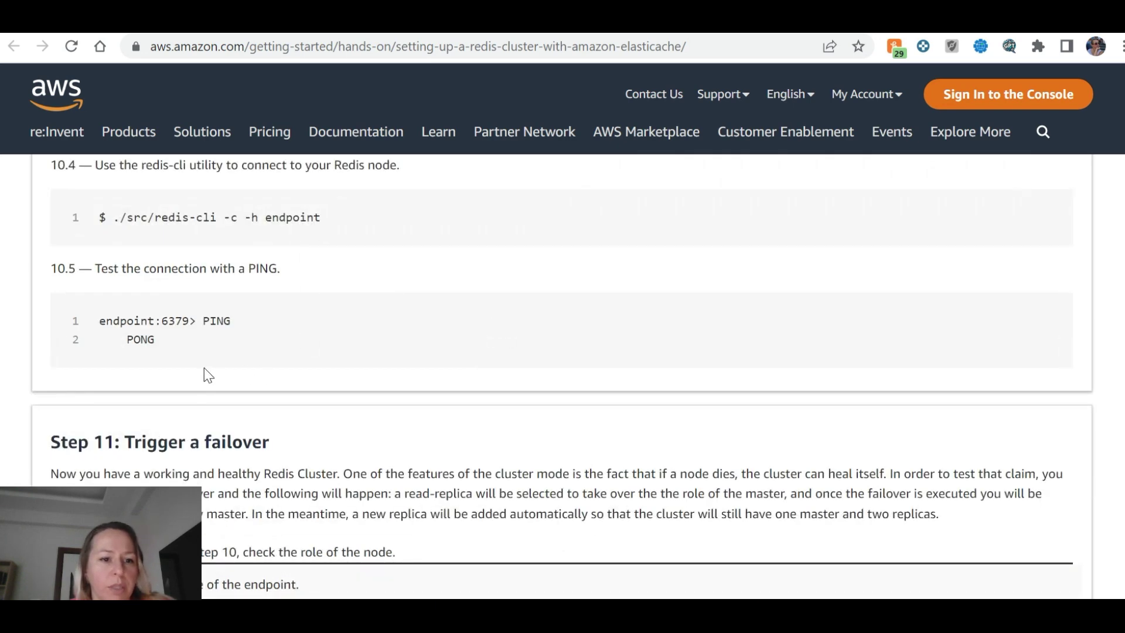
scroll(182, 415, down, 6)
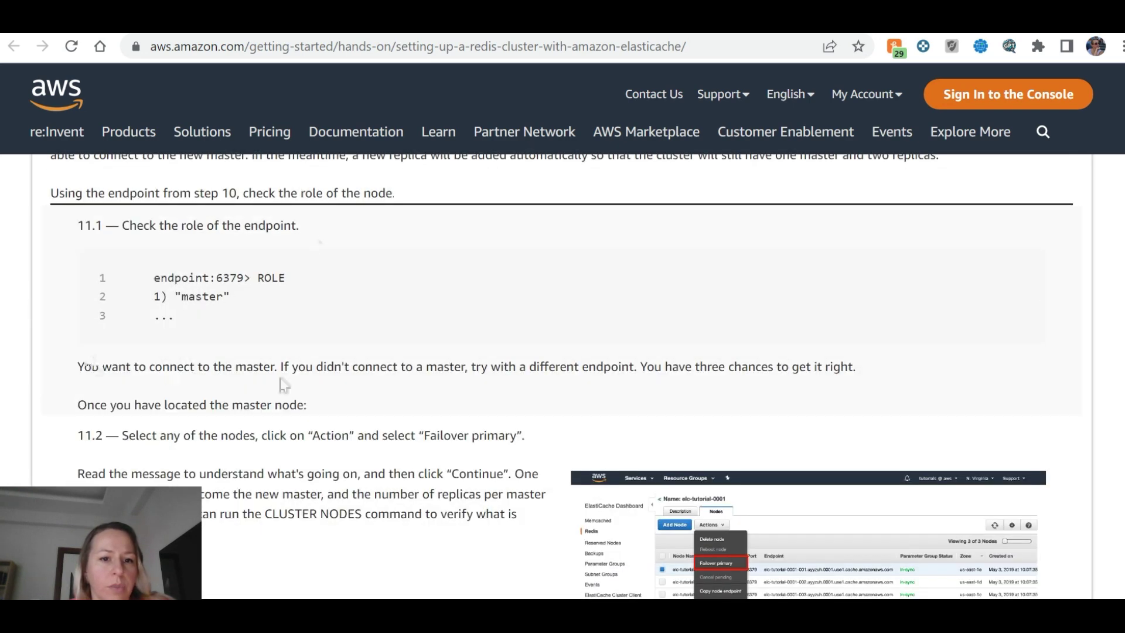
scroll(141, 330, up, 3)
drag(140, 272, 359, 277)
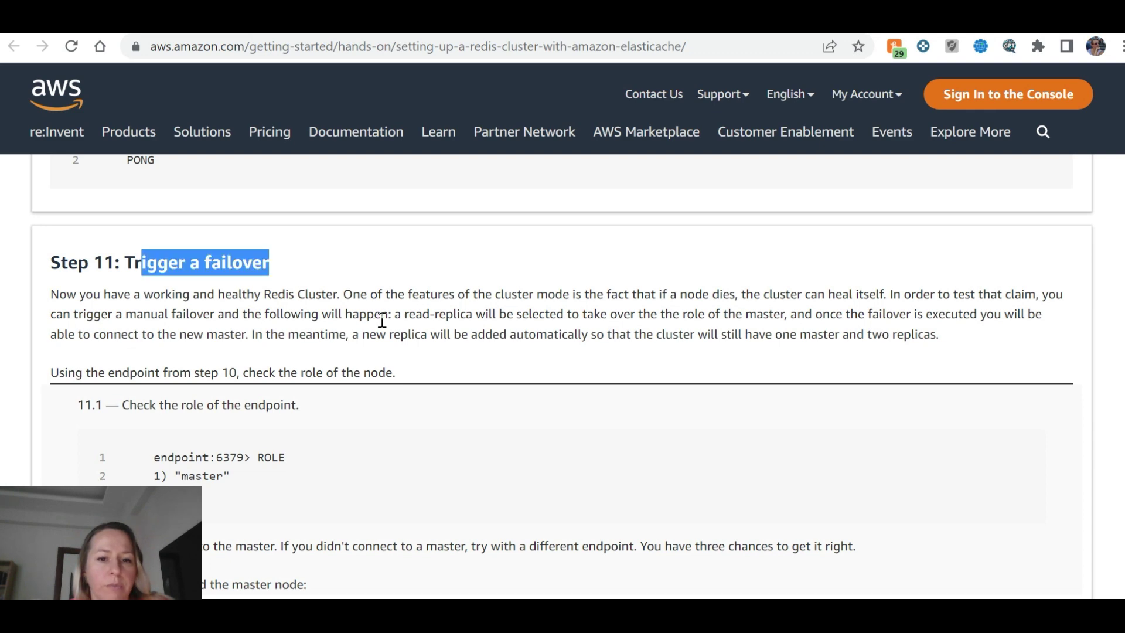
scroll(382, 320, down, 8)
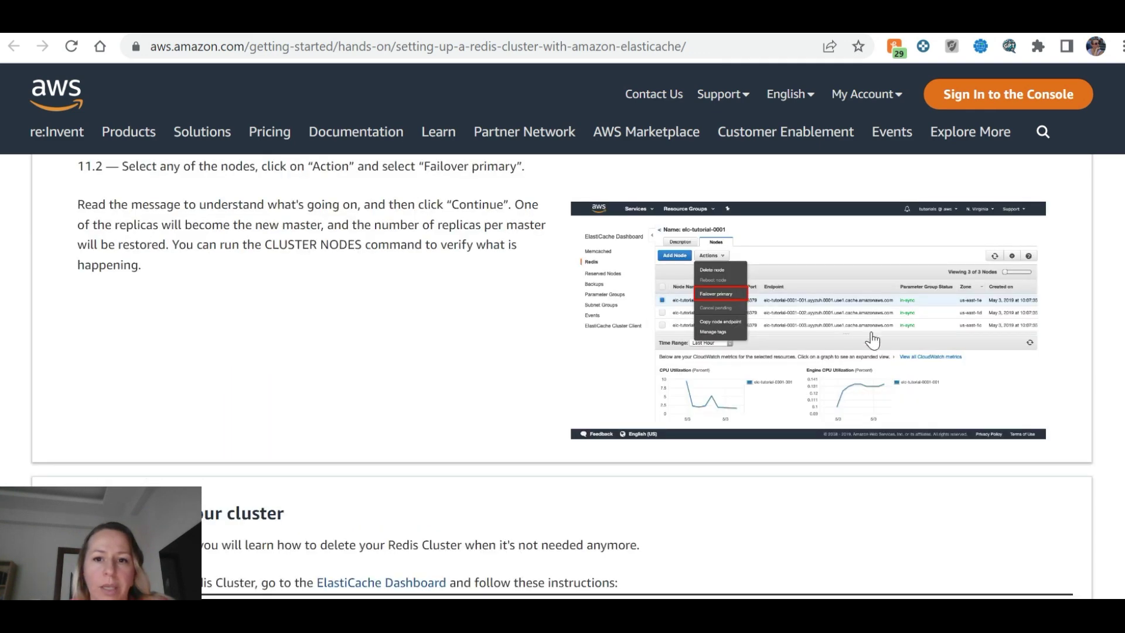
Read Step 12 of the tutorial on deleting the Redis cluster, including the final backup choice.
scroll(484, 334, down, 3)
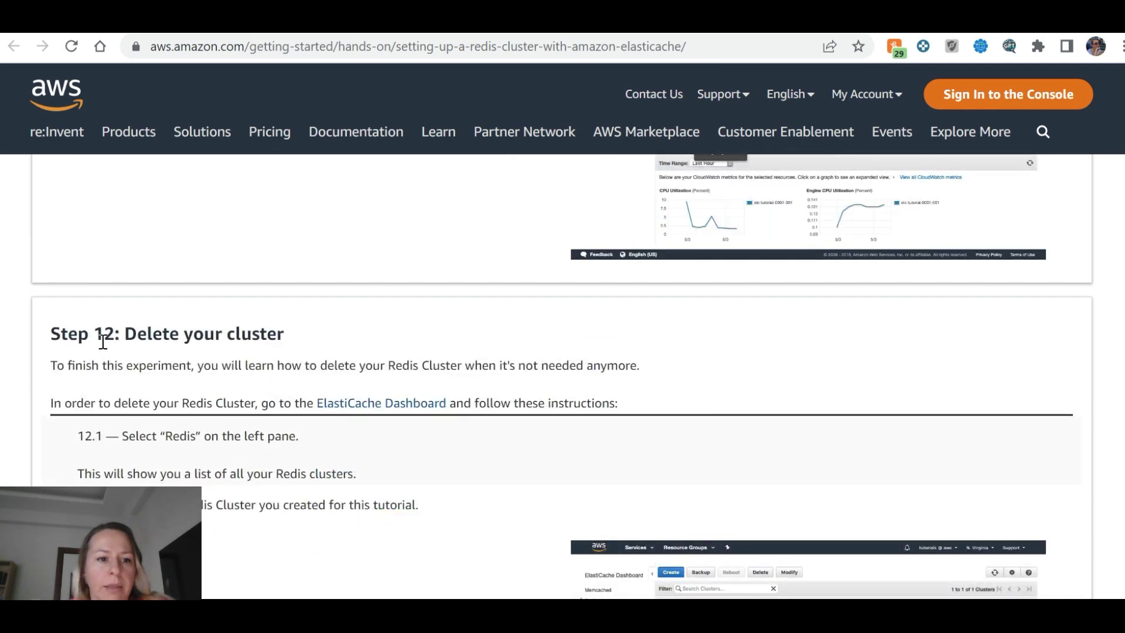
drag(50, 340, 311, 336)
scroll(319, 334, down, 5)
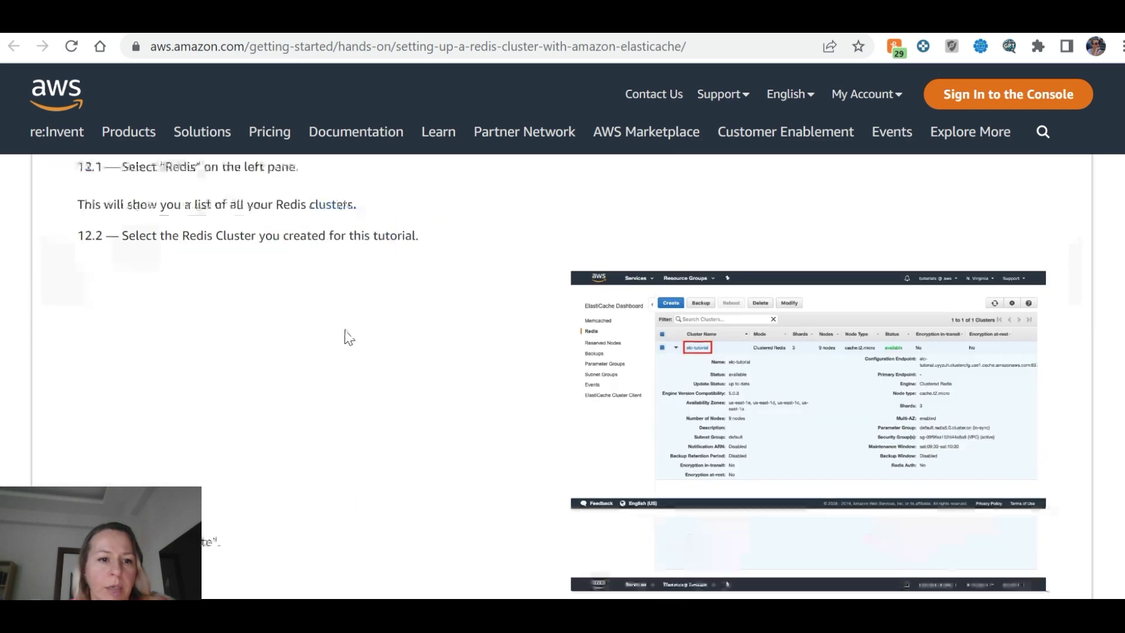
scroll(530, 330, down, 5)
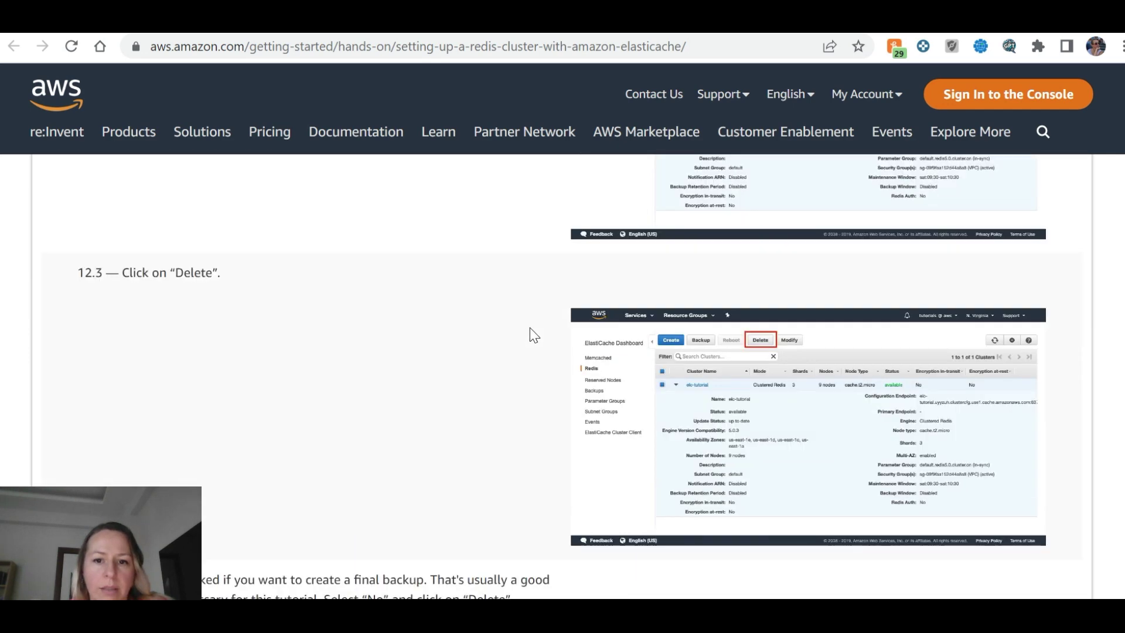
scroll(305, 330, down, 3)
scroll(303, 331, down, 3)
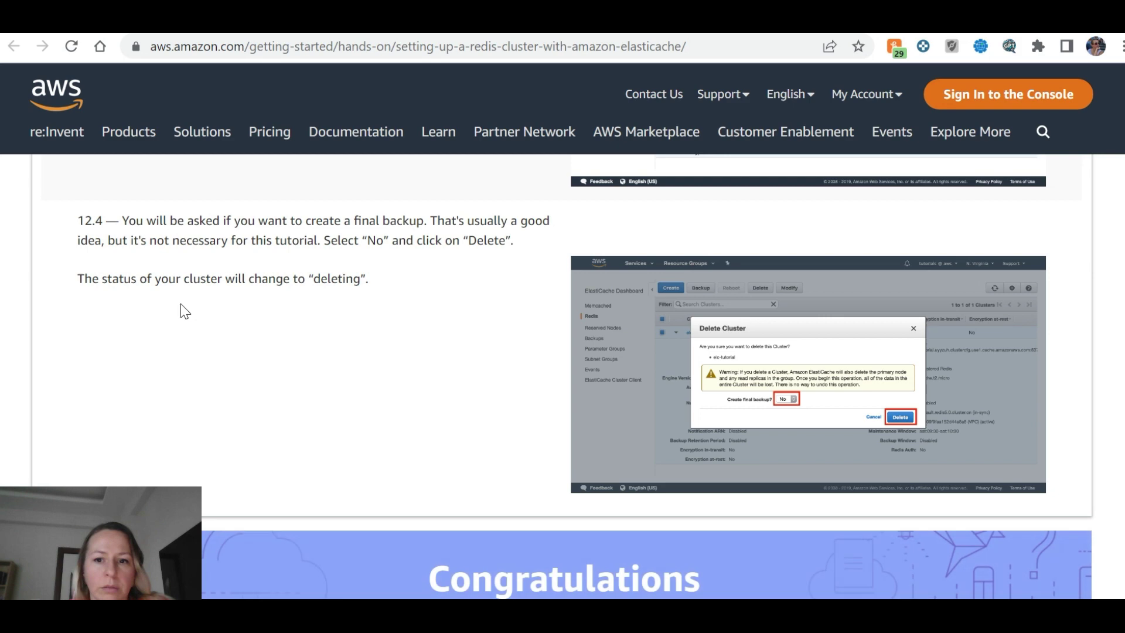
Read the Congratulations summary on cluster mode, availability zones, automatic failovers and best practices, highlighting its key phrases.
scroll(409, 291, down, 6)
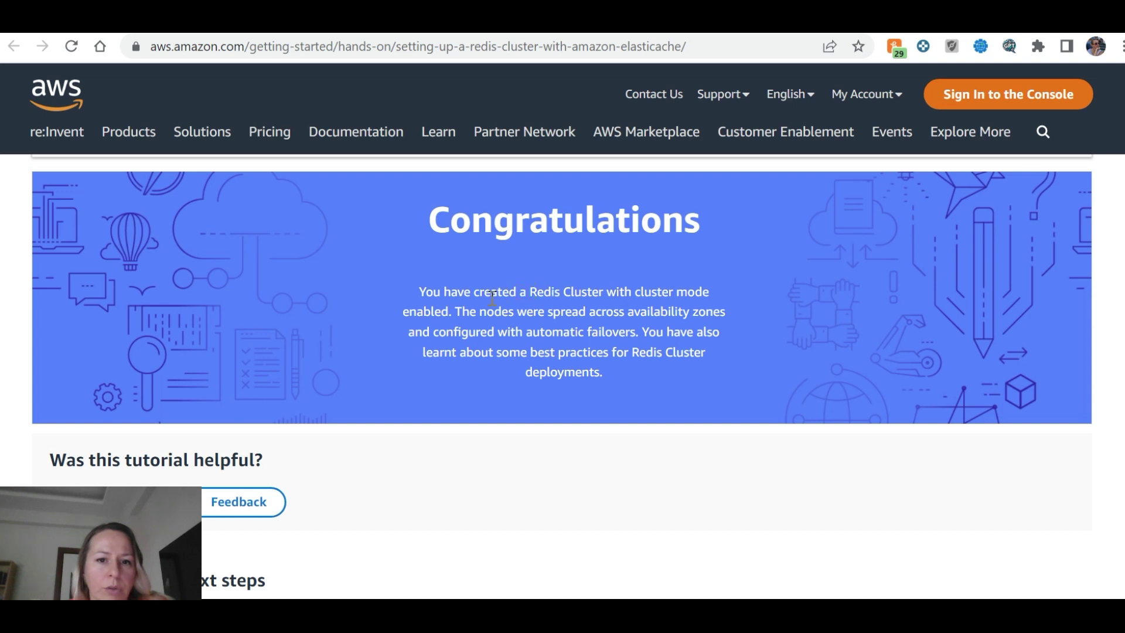
drag(530, 293, 717, 326)
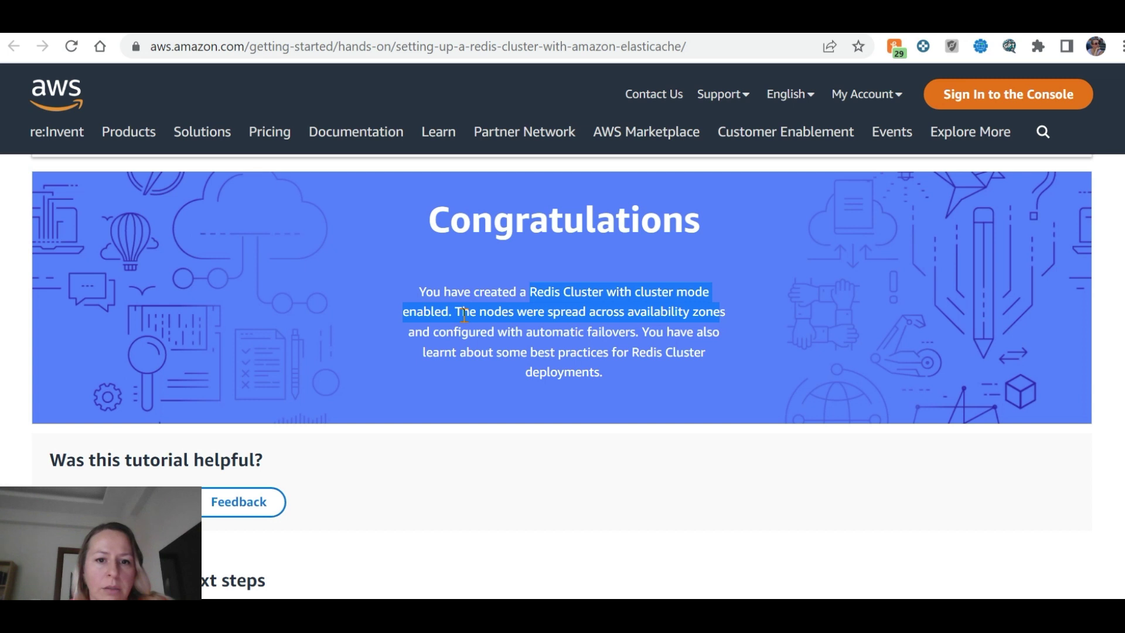
click(729, 319)
drag(412, 333, 662, 333)
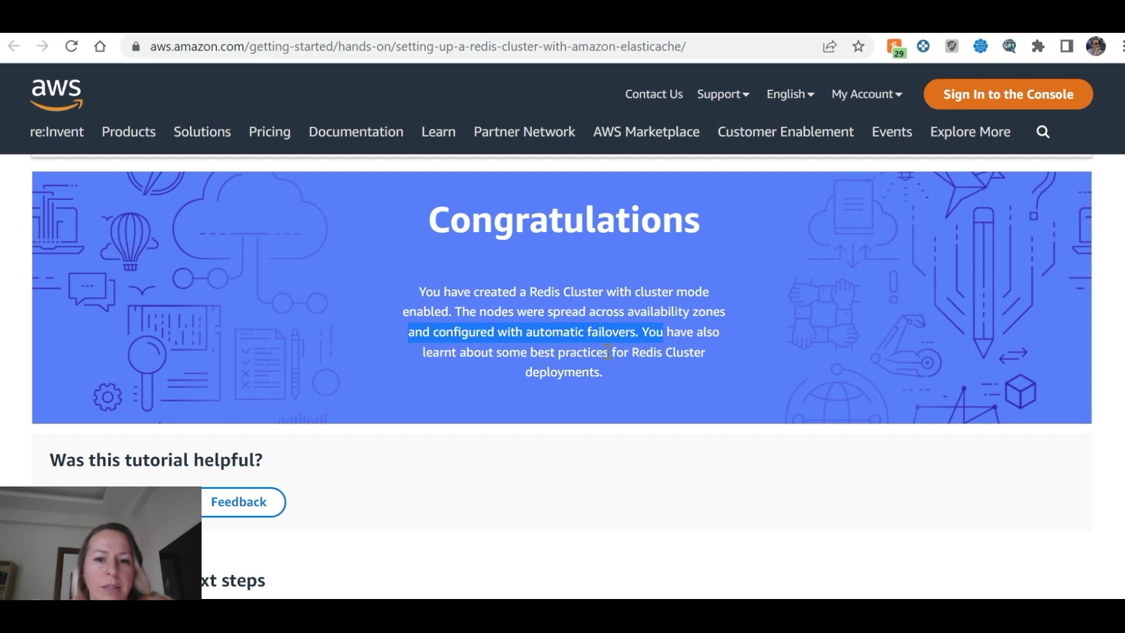
drag(629, 376, 647, 332)
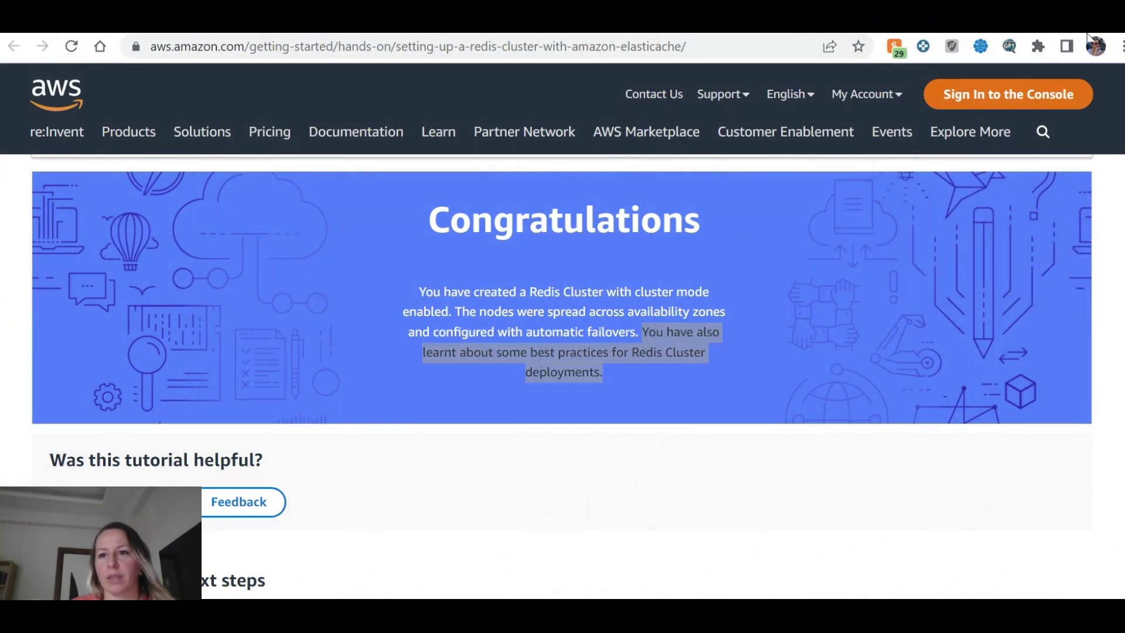
click(752, 314)
Open the Redis Cluster 101 article from the recommended next steps and read its What is Redis Cluster? section.
scroll(751, 315, down, 3)
scroll(750, 312, down, 1)
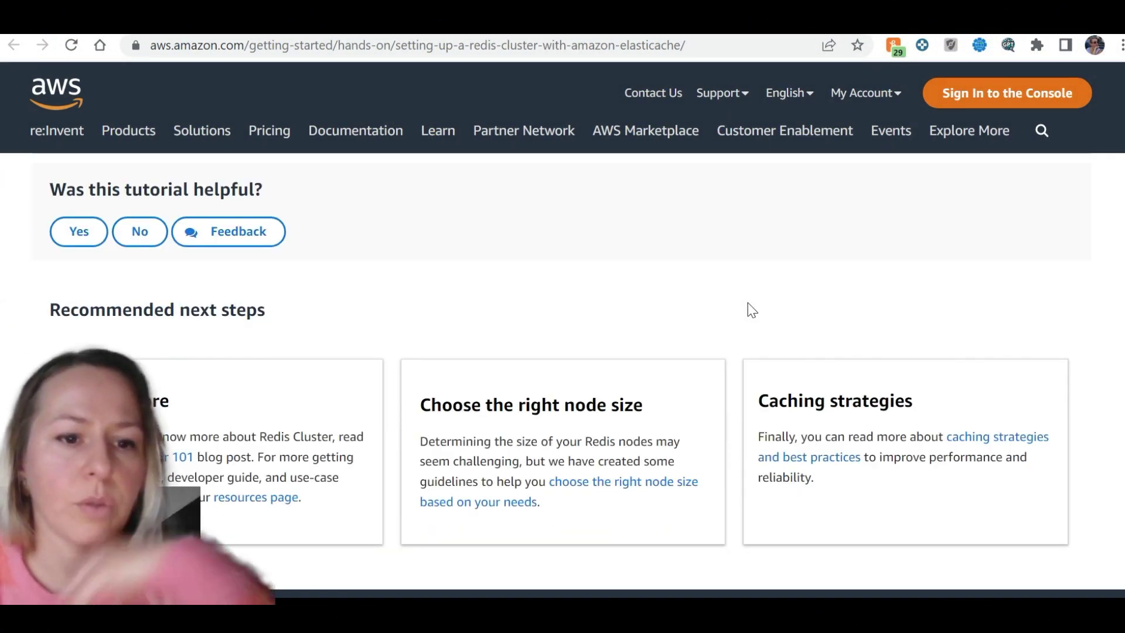
scroll(361, 288, down, 1)
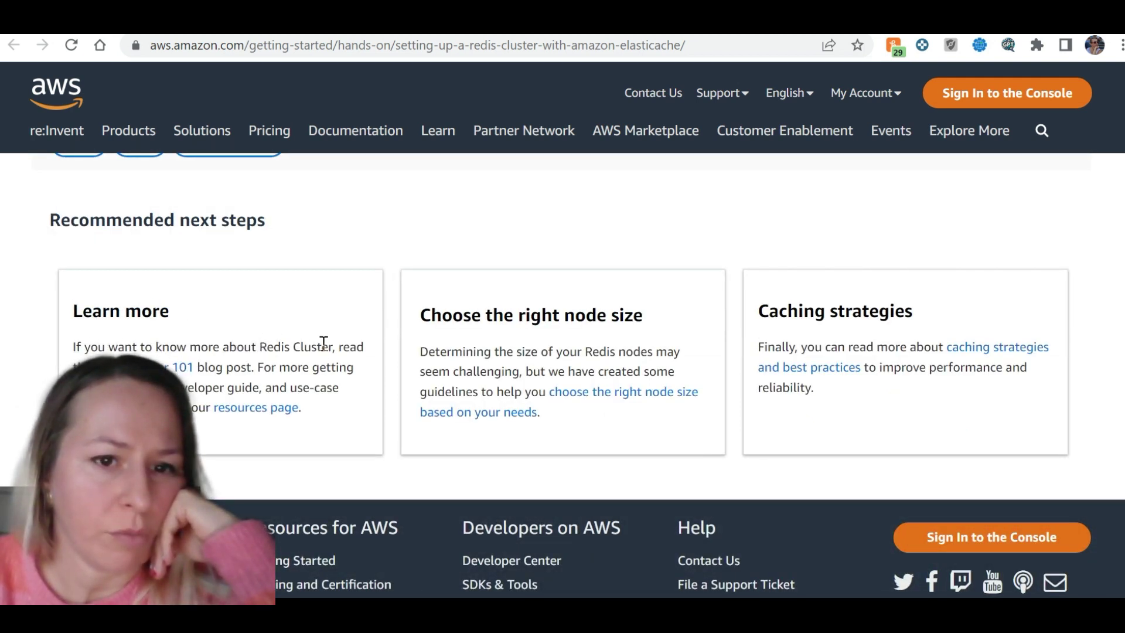
click(182, 367)
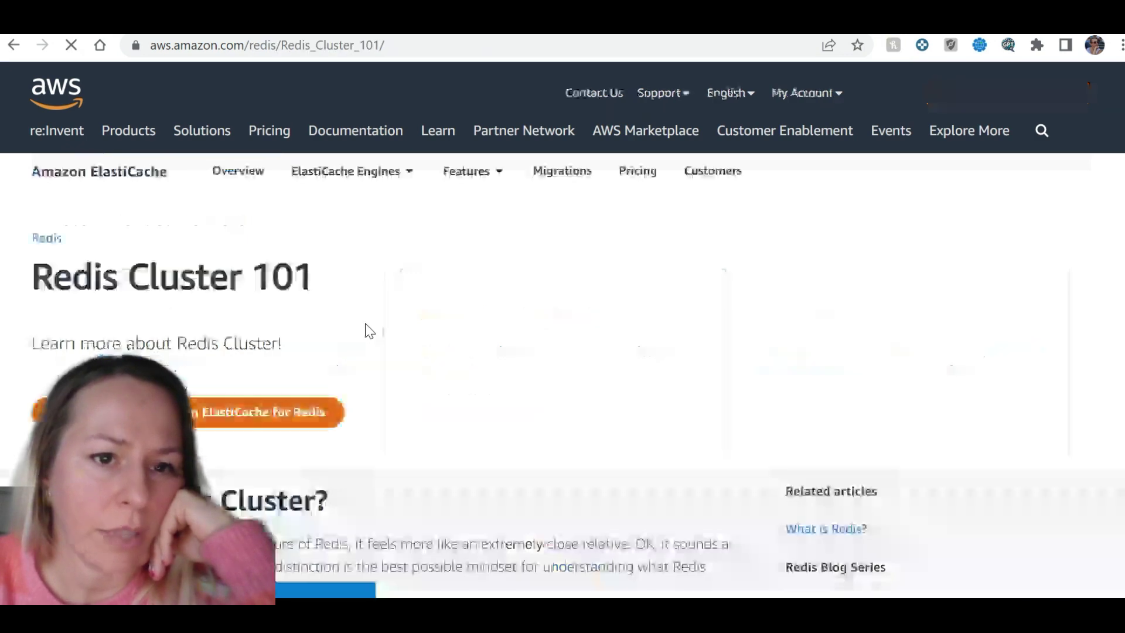
scroll(357, 293, down, 2)
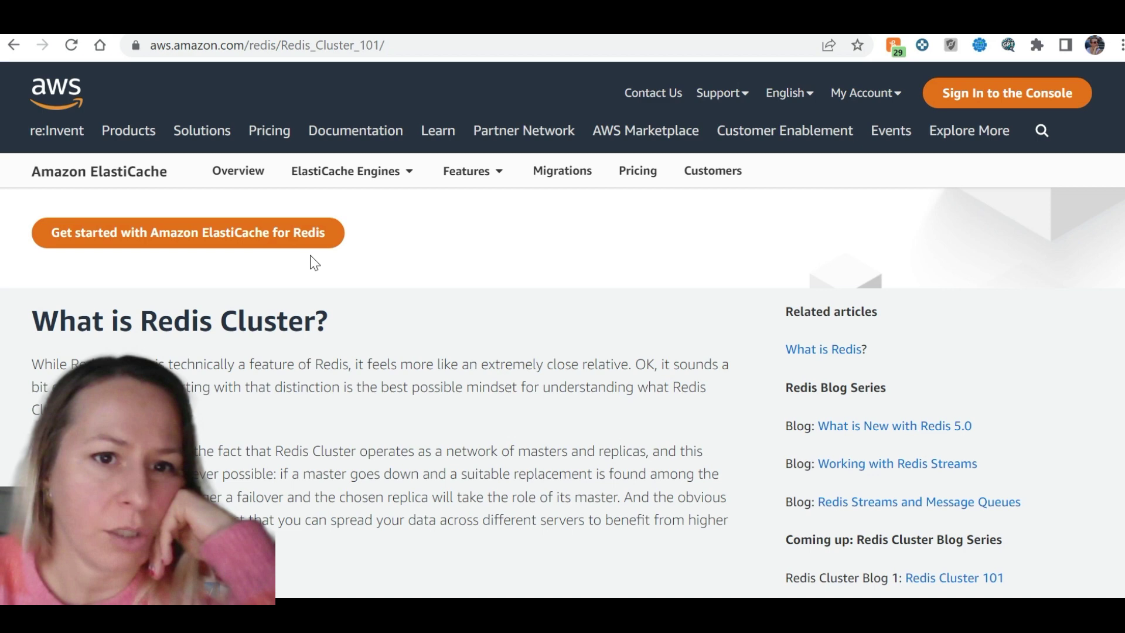
scroll(321, 262, down, 5)
scroll(321, 263, up, 5)
scroll(323, 262, down, 3)
scroll(325, 260, up, 3)
scroll(415, 293, down, 2)
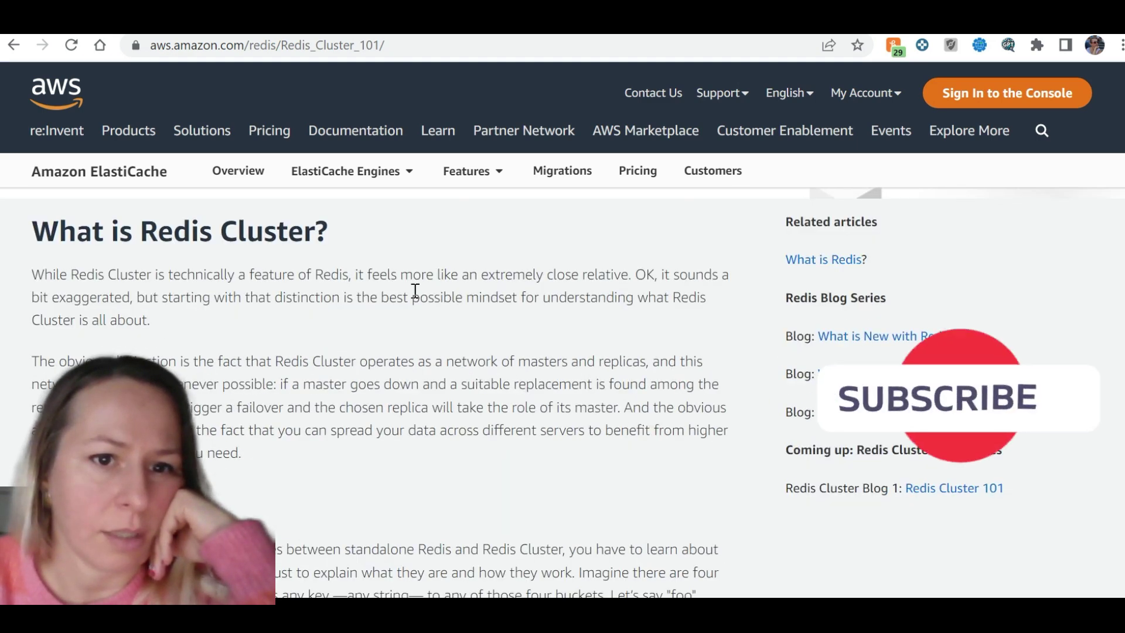
Skim the article's explanation of how keys map to buckets and how hash slots are distributed among servers.
scroll(389, 297, down, 3)
scroll(388, 295, down, 8)
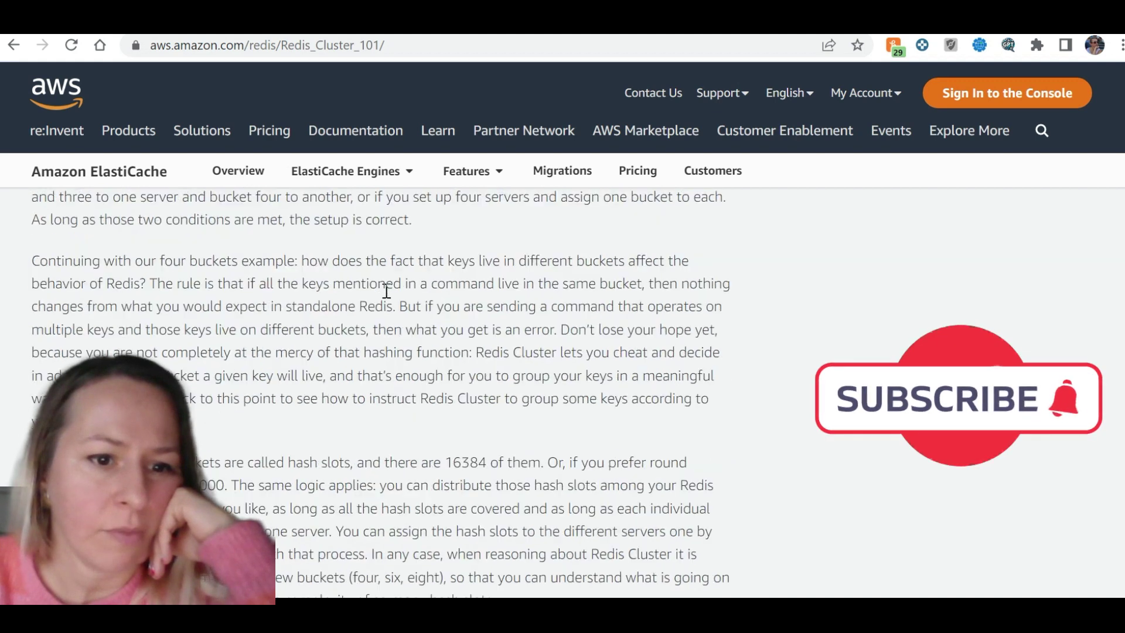
scroll(235, 340, down, 6)
scroll(229, 334, up, 8)
scroll(796, 166, up, 2)
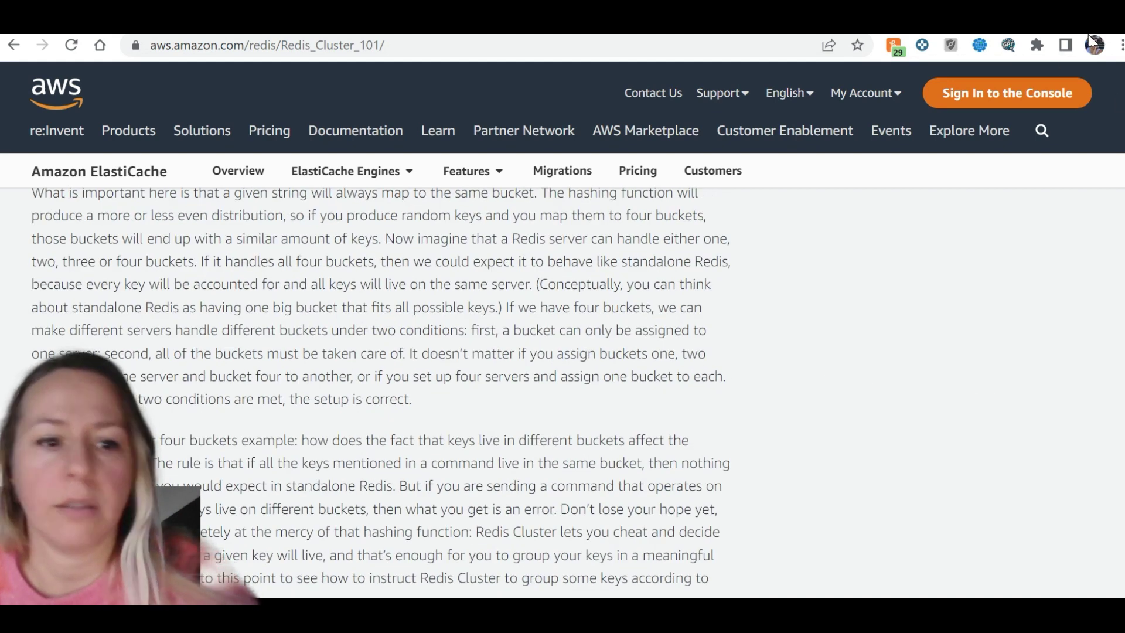